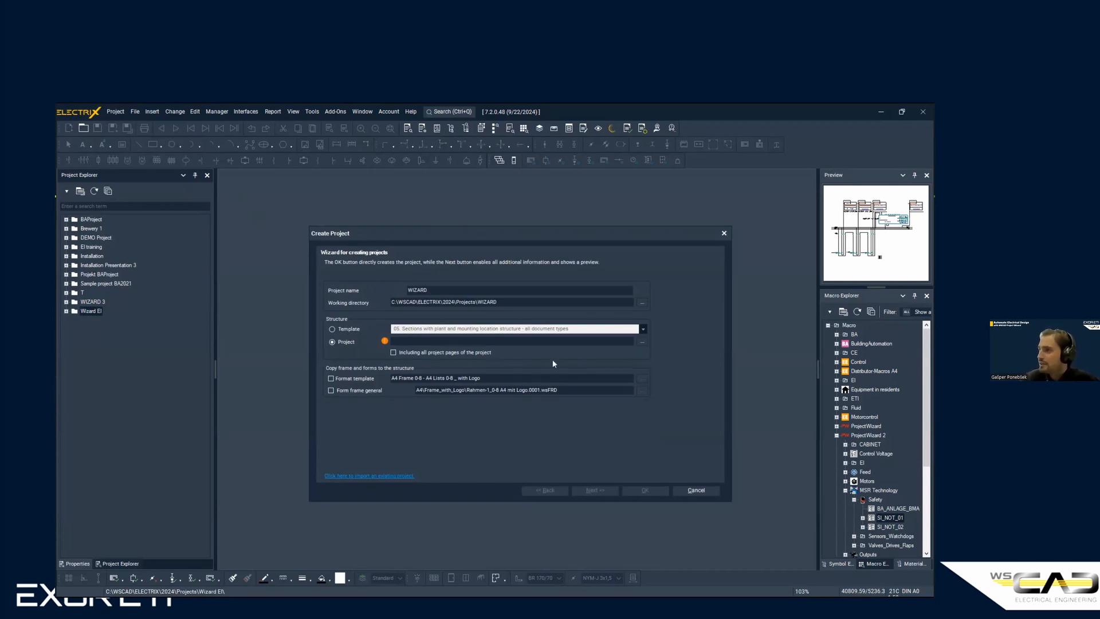
# - Choose the existing project WIZARD 3 as the structure source for the new WIZARD project
pyautogui.click(643, 342)
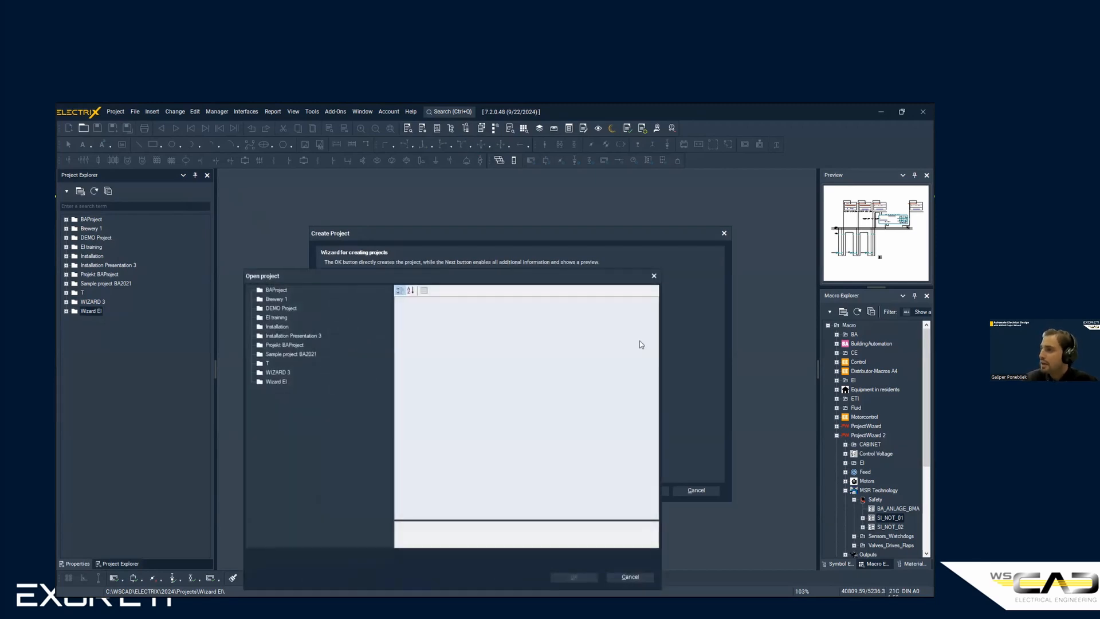
pyautogui.click(277, 373)
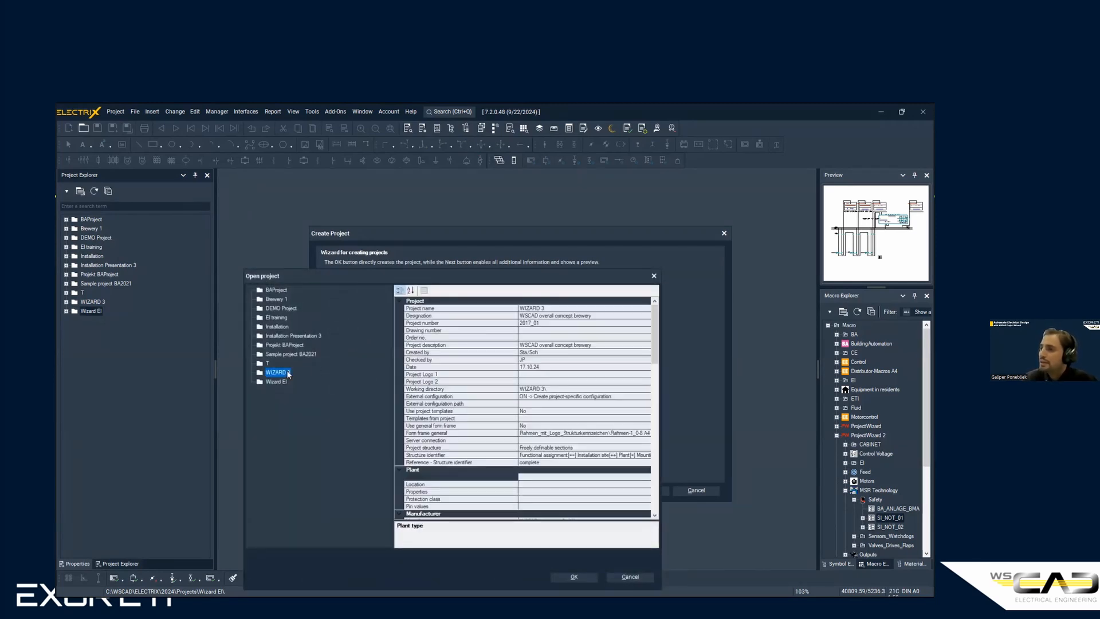
pyautogui.click(586, 575)
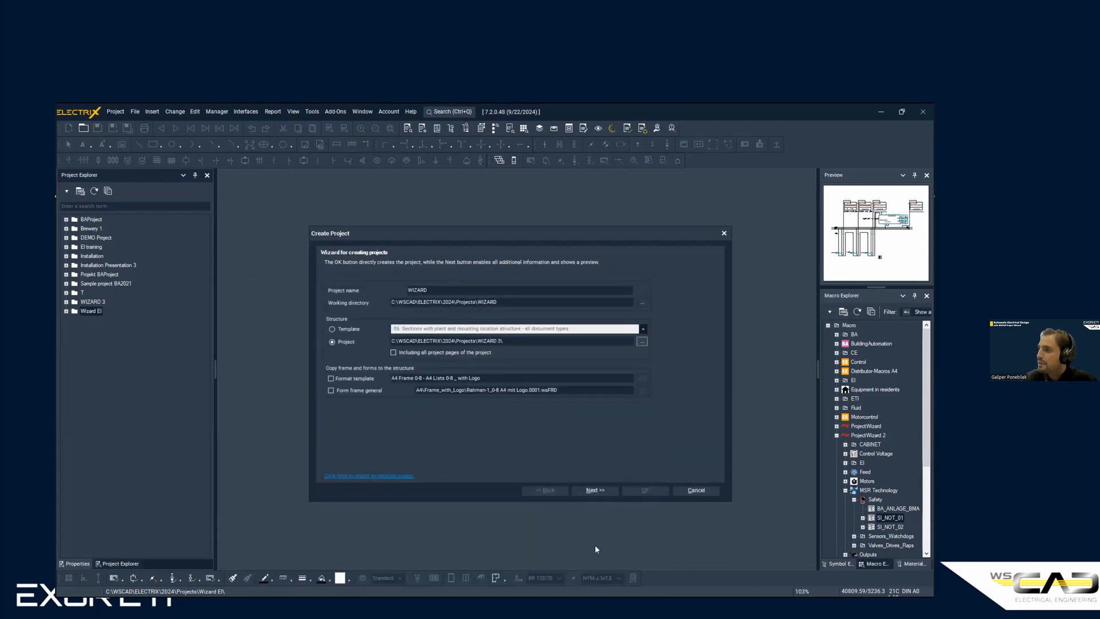
# - Accept the proposed structure identifiers, standards and properties, and finish creating the WIZARD project
pyautogui.click(596, 491)
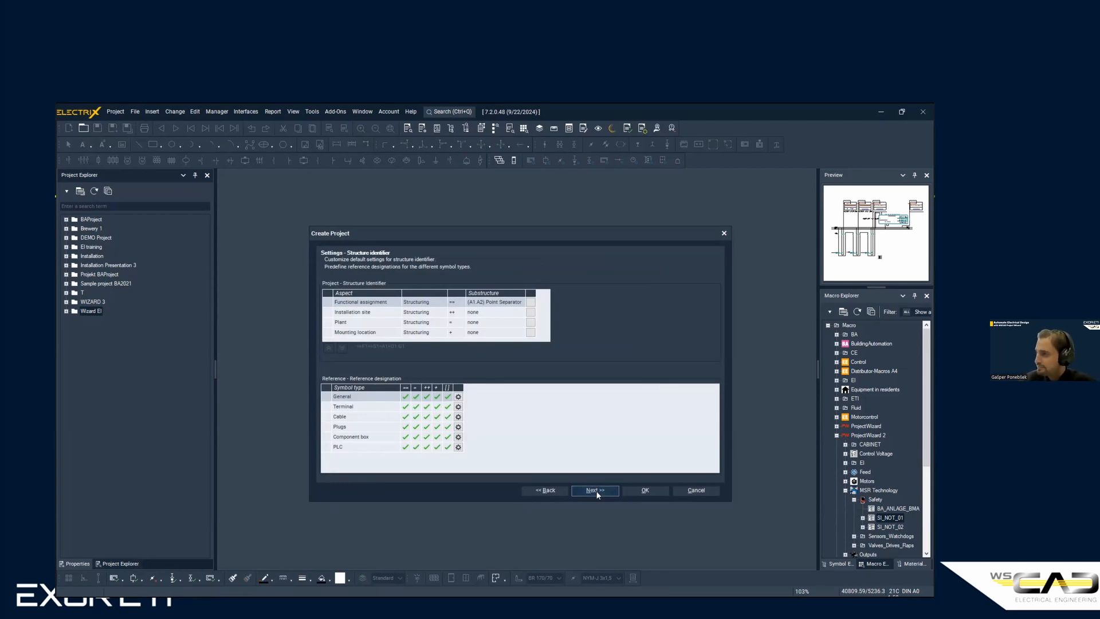
pyautogui.click(596, 490)
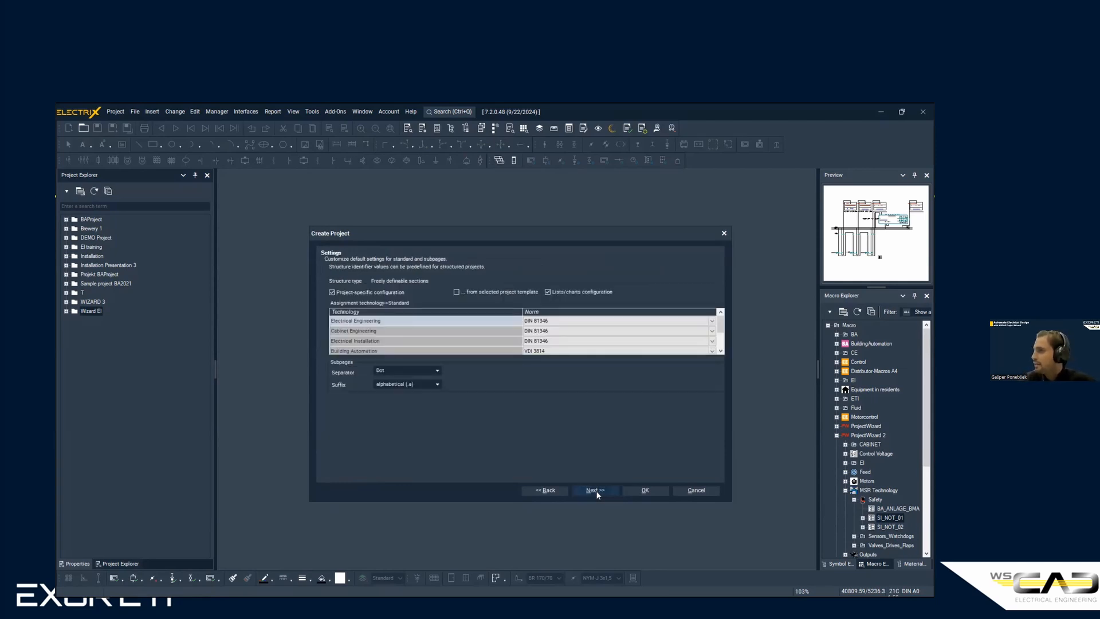
pyautogui.click(596, 491)
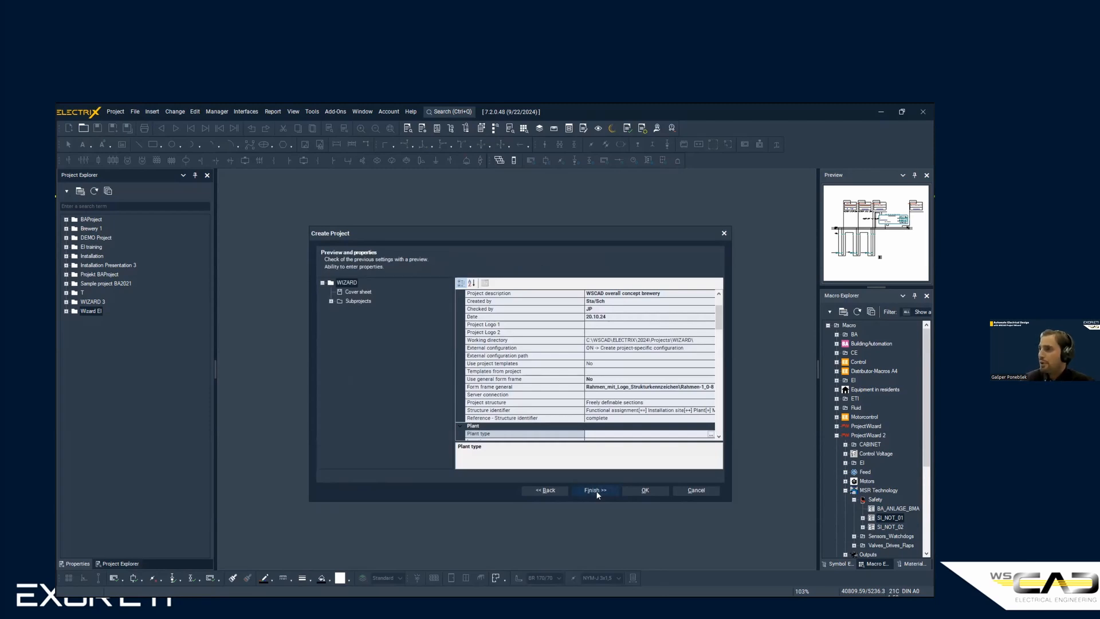
pyautogui.click(596, 491)
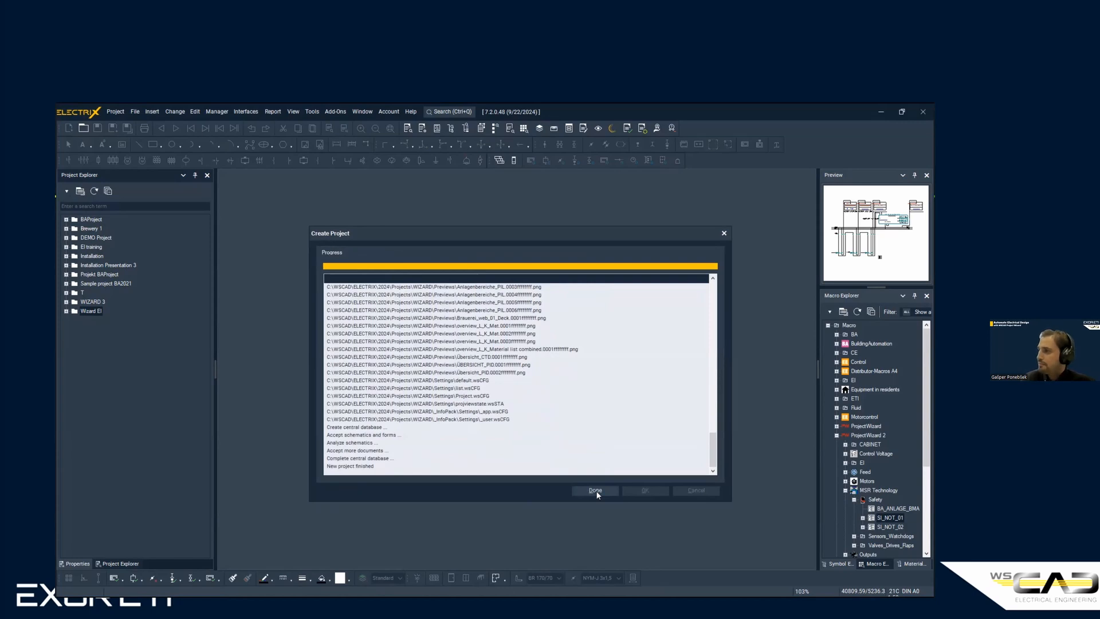
pyautogui.click(596, 492)
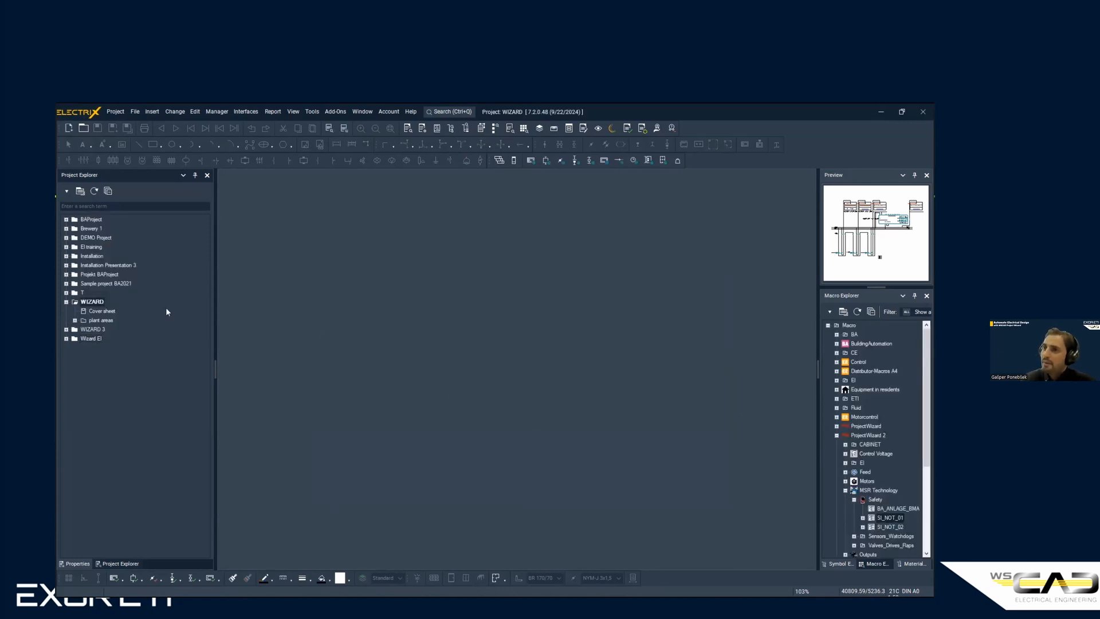
# - Expand the WIZARD project's plant areas through input and warehouse to examine the contents of cabinet F1 and silo 1
pyautogui.click(75, 320)
pyautogui.click(84, 330)
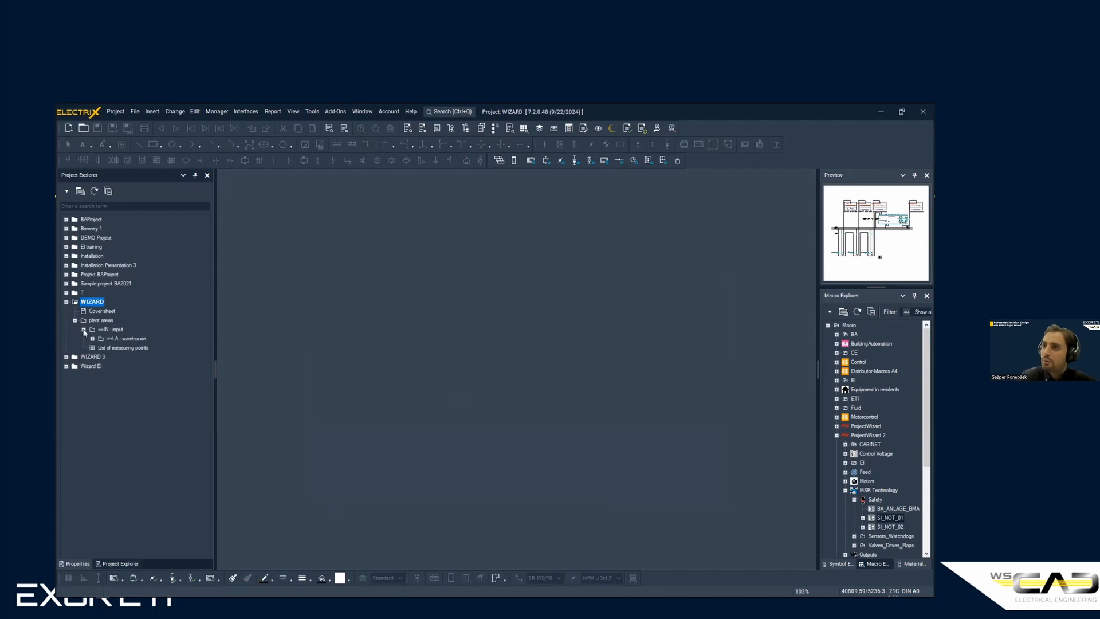
pyautogui.click(92, 338)
pyautogui.click(101, 347)
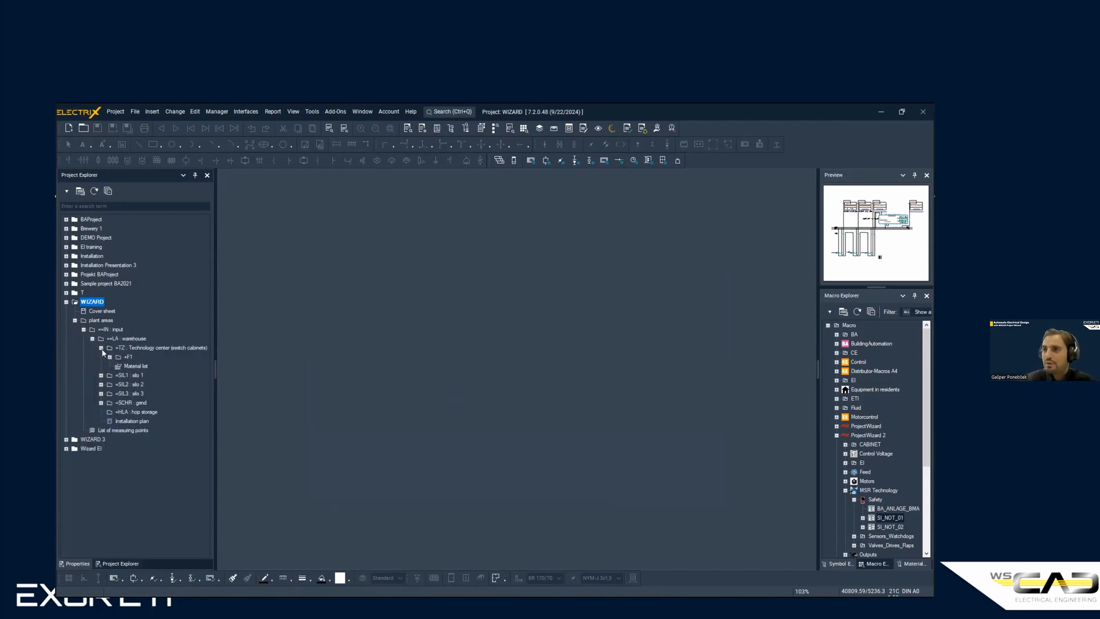
pyautogui.click(110, 357)
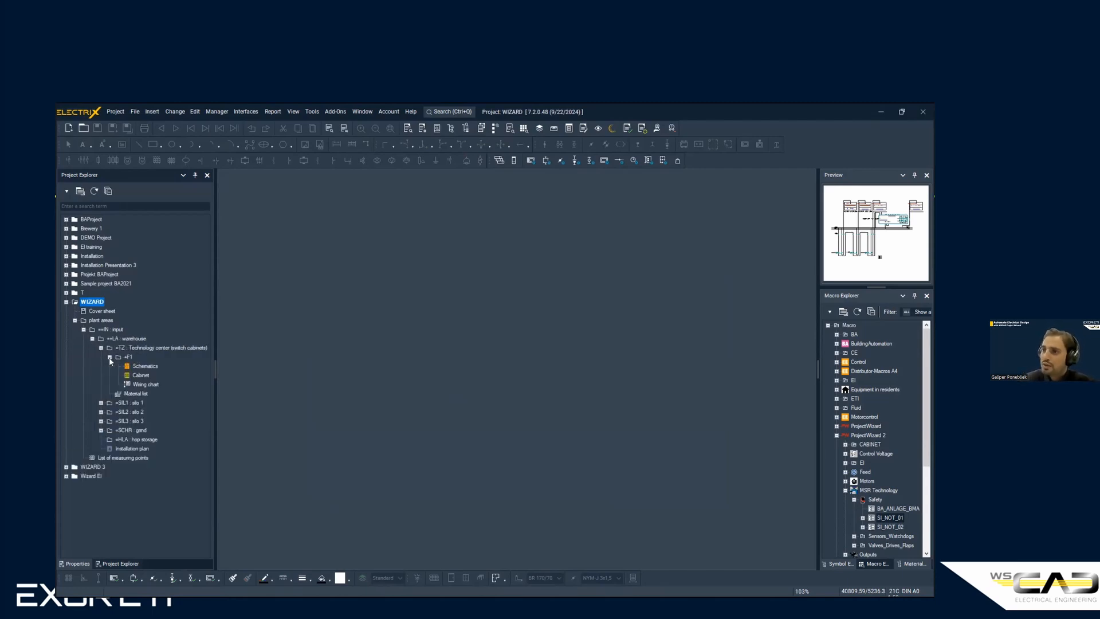
pyautogui.click(101, 403)
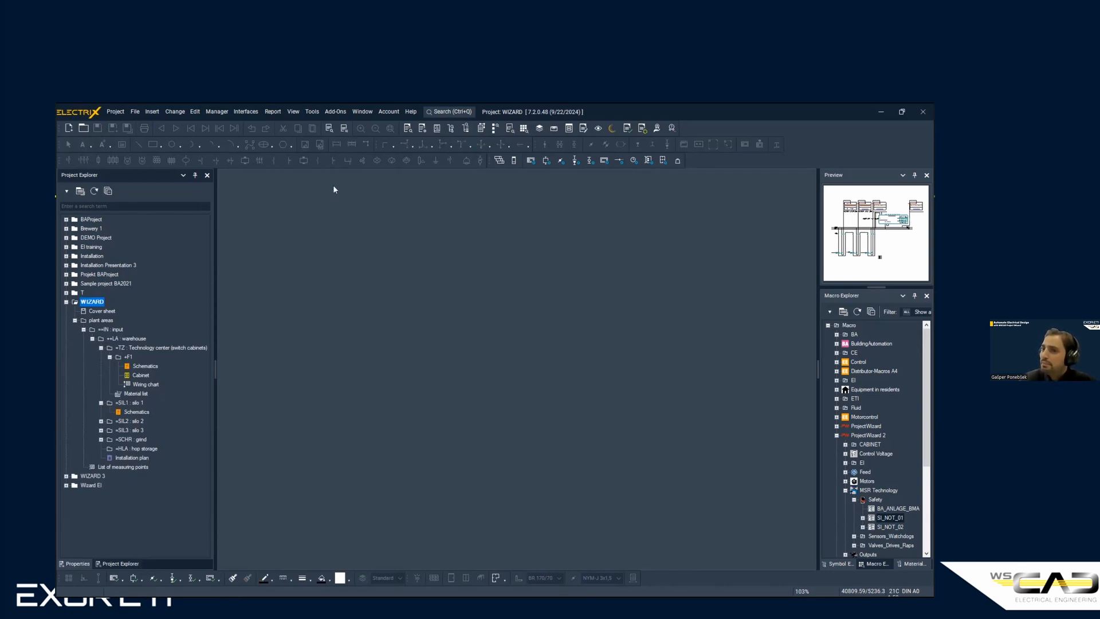
# - Open the Project Wizard add-on and add Variant 1 of the 5-pole HS mit LS feeder macro as a page
pyautogui.click(337, 113)
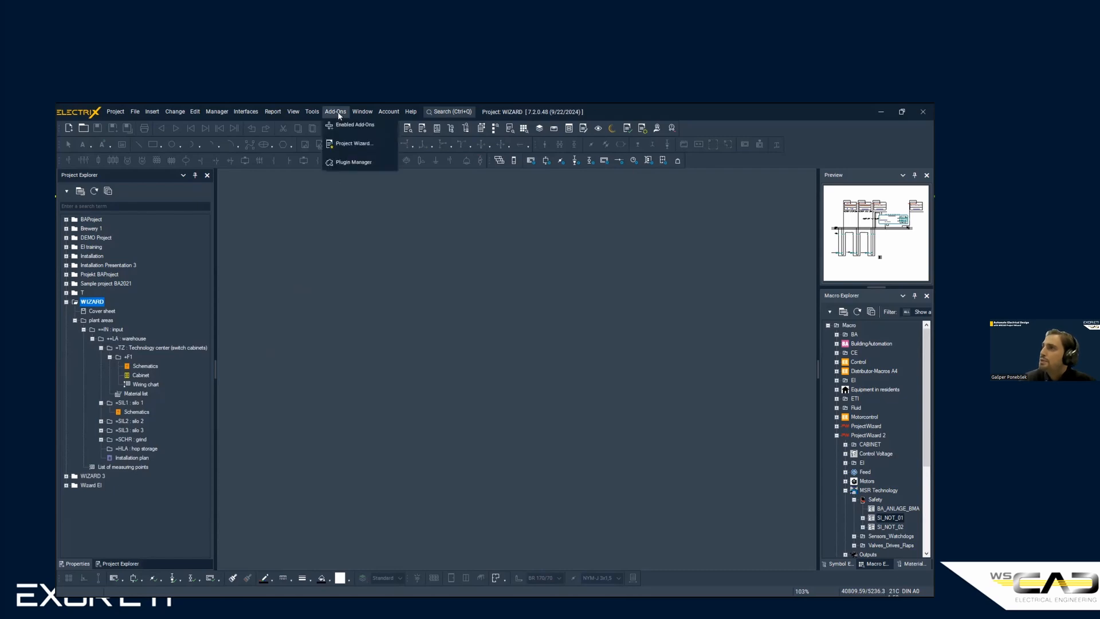
pyautogui.click(362, 146)
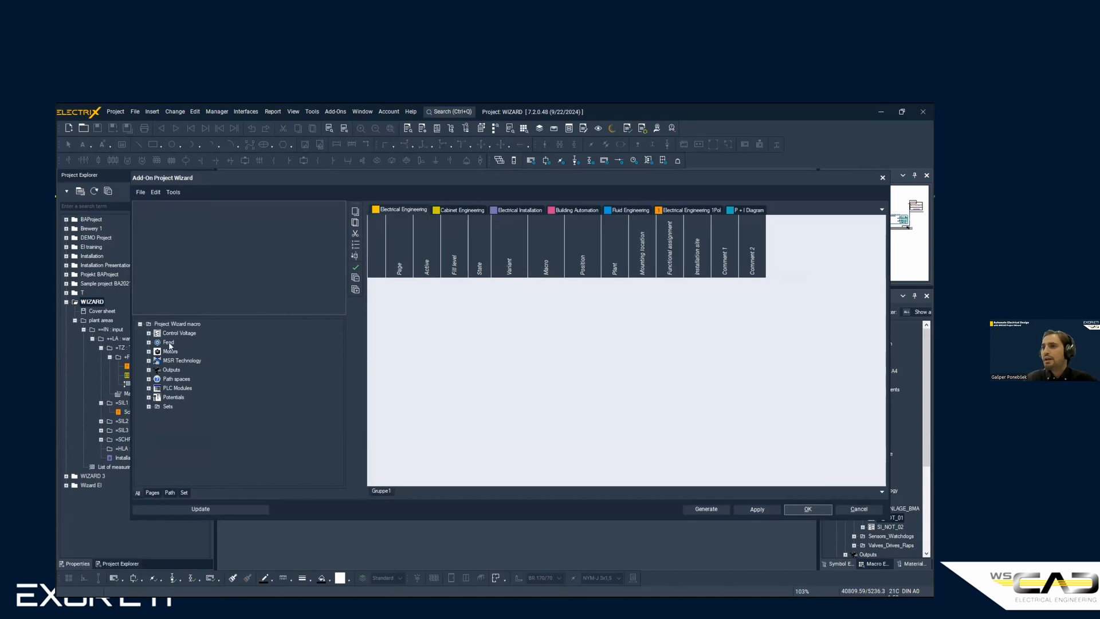
pyautogui.click(148, 333)
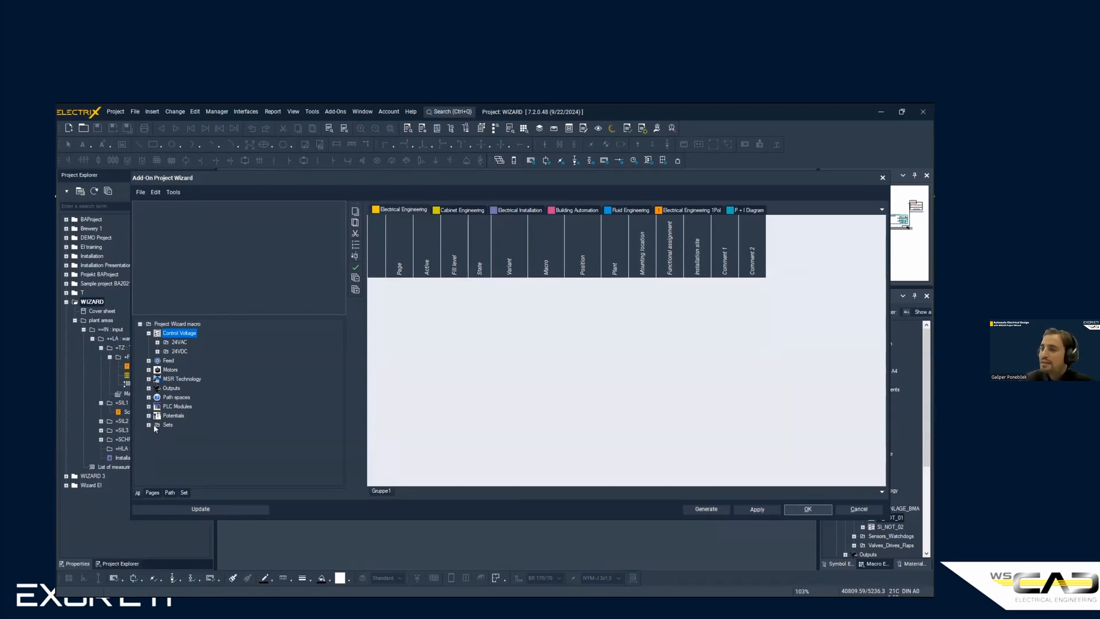
pyautogui.doubleClick(157, 361)
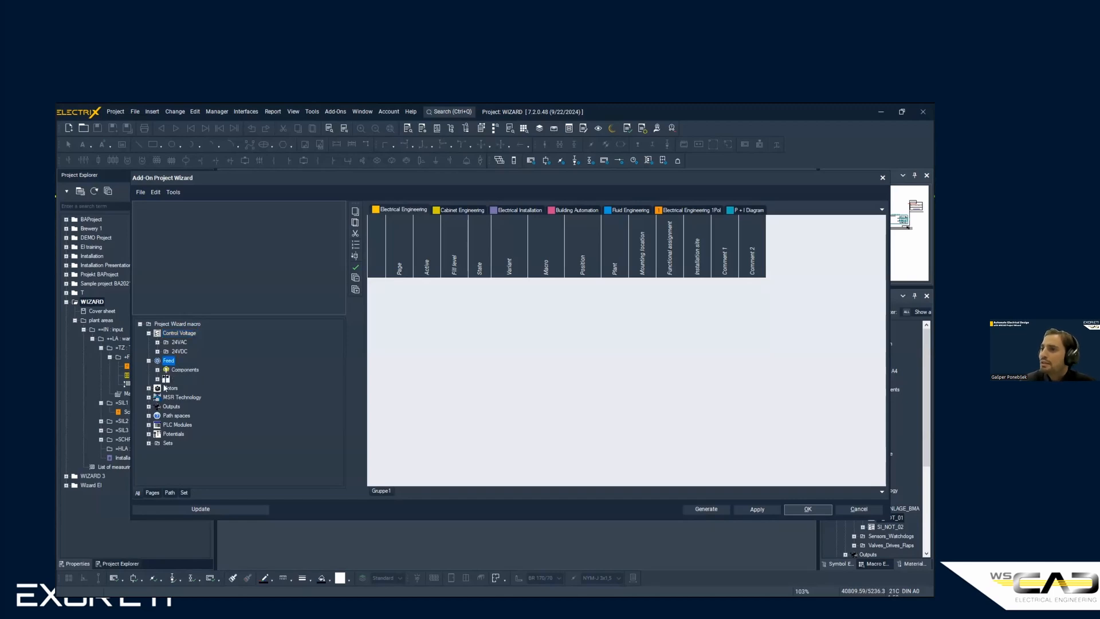
pyautogui.doubleClick(162, 378)
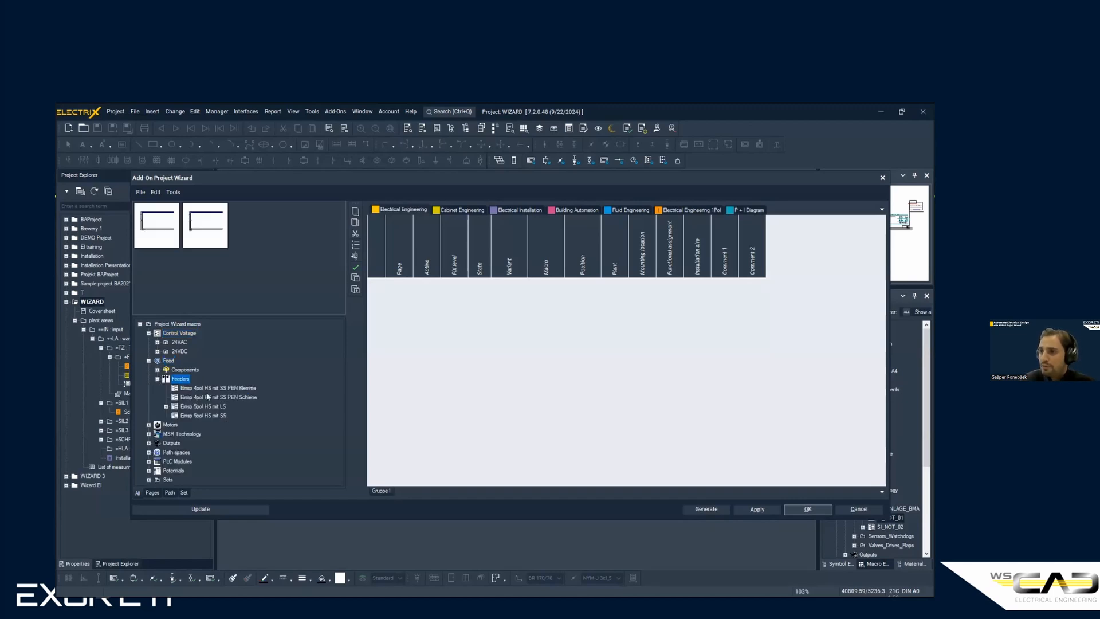
pyautogui.doubleClick(184, 407)
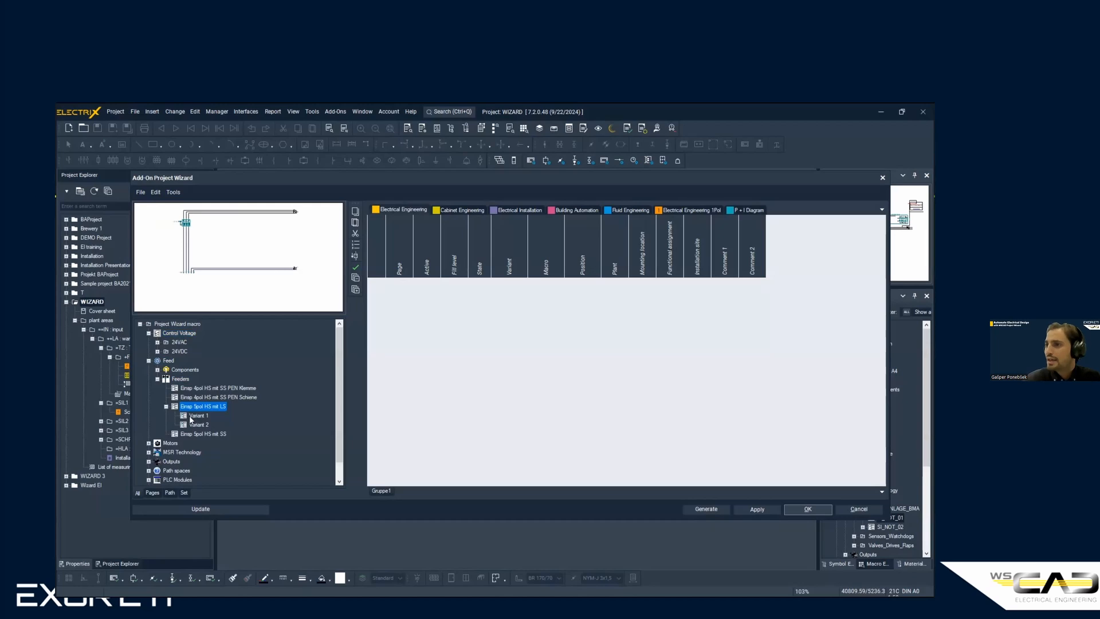
pyautogui.doubleClick(191, 417)
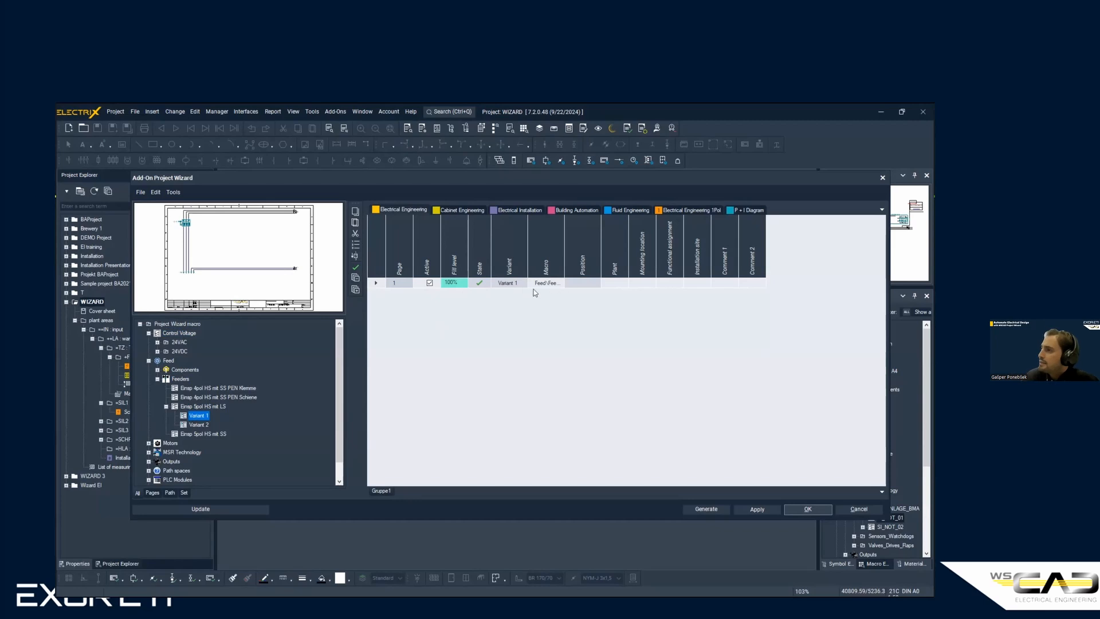
# - Make page 1 an overlay and expand it to show its feeder macro row
pyautogui.click(380, 285)
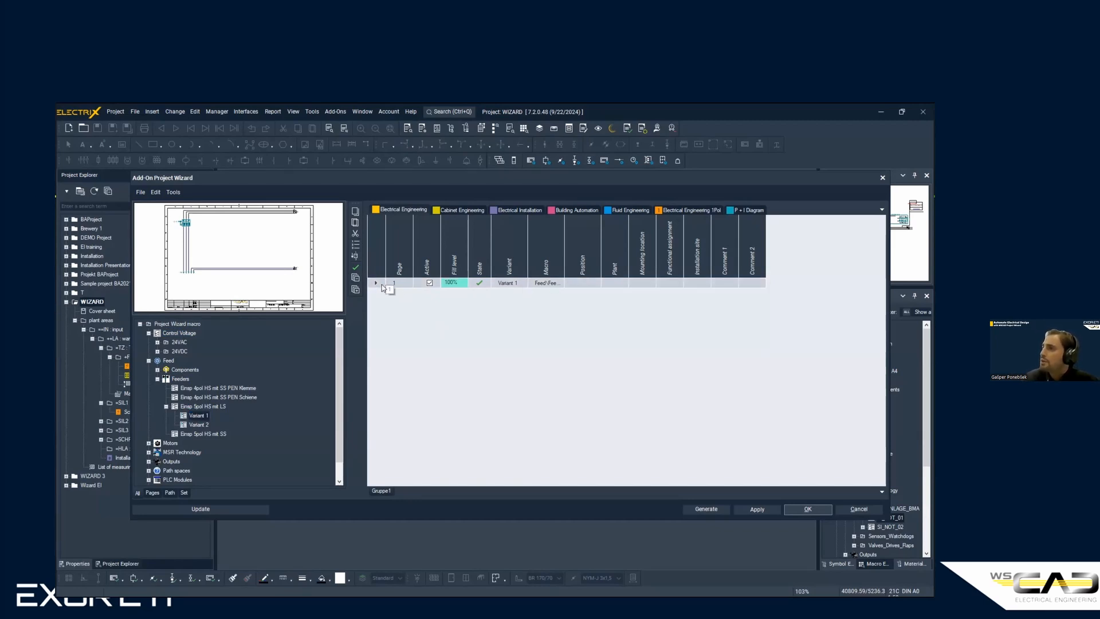
pyautogui.rightClick(383, 287)
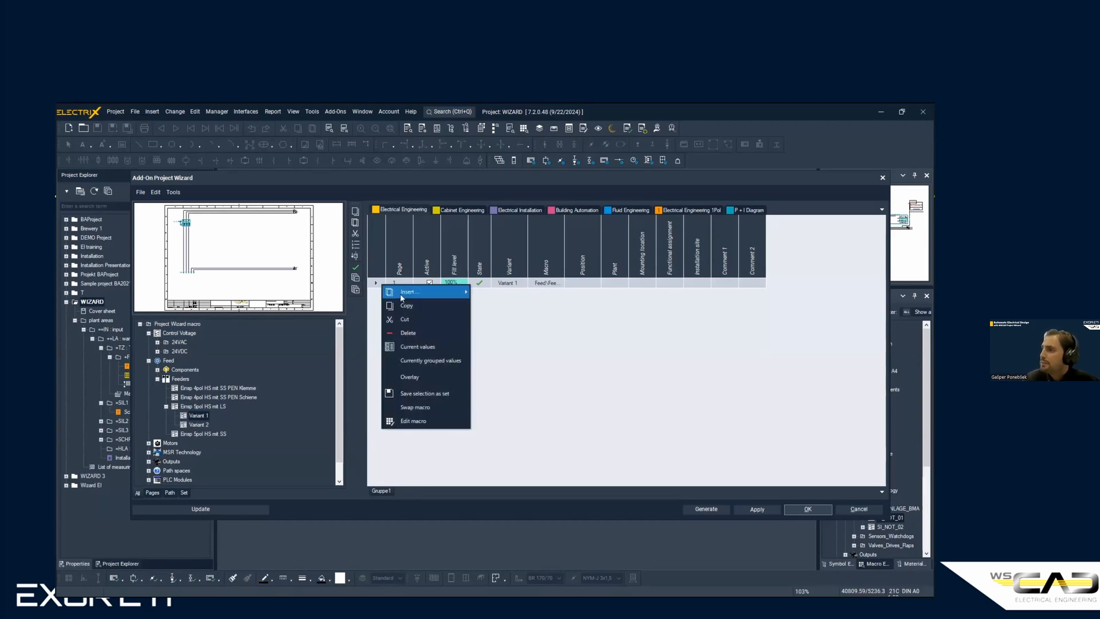
pyautogui.click(437, 376)
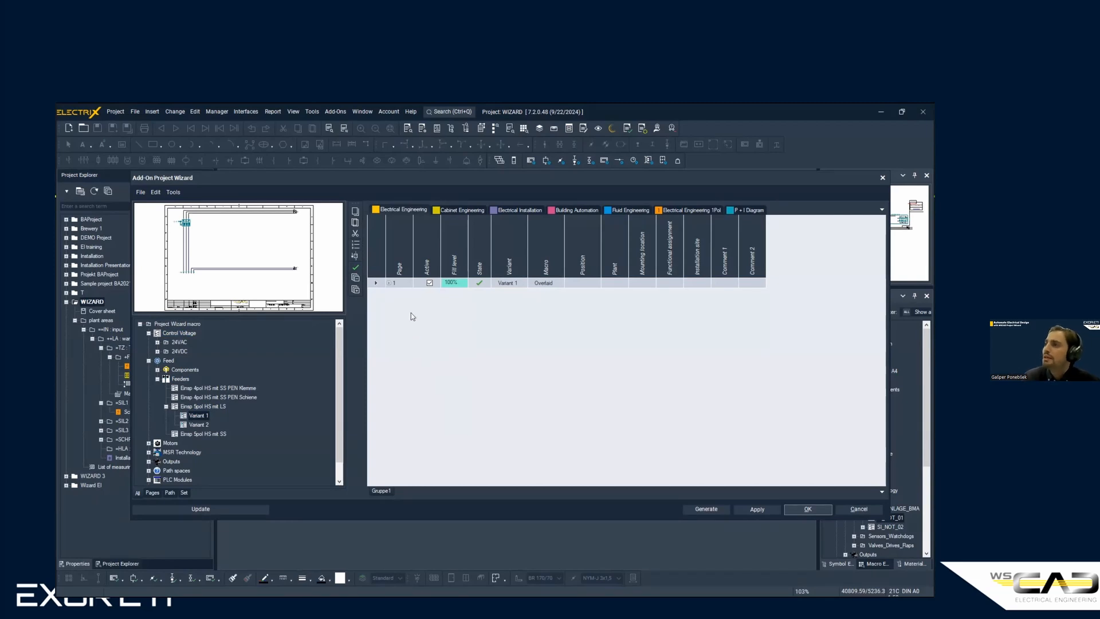
pyautogui.click(391, 283)
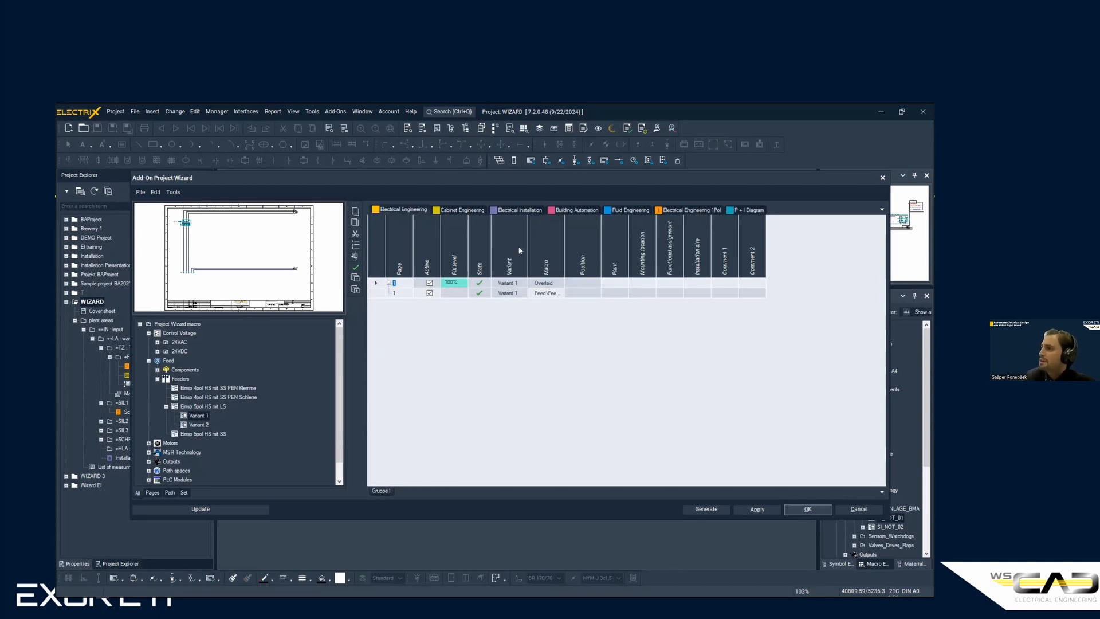
# - Try the Brewery 1 column configuration on the page table and switch it to Brewery 2
pyautogui.rightClick(480, 248)
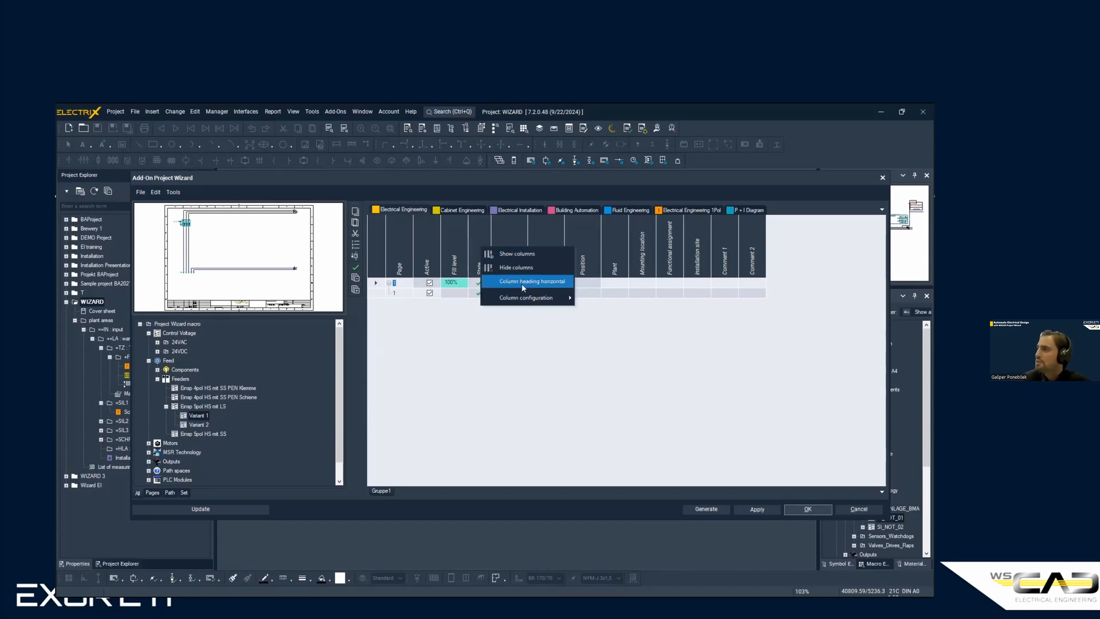
pyautogui.moveTo(532, 299)
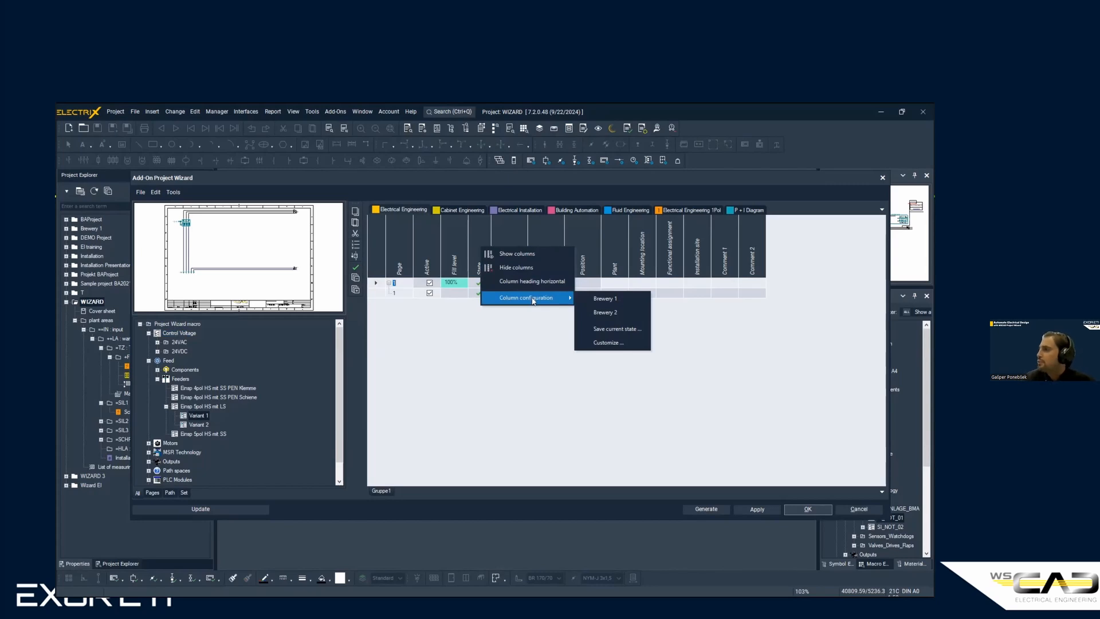
pyautogui.click(627, 298)
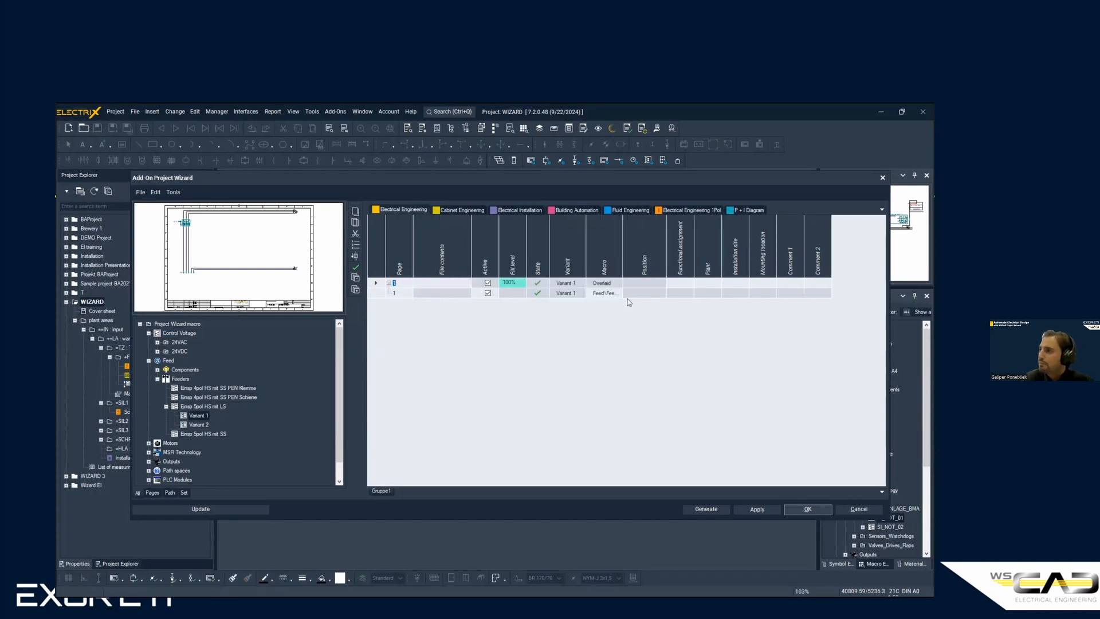
pyautogui.rightClick(576, 254)
pyautogui.moveTo(641, 308)
pyautogui.click(693, 308)
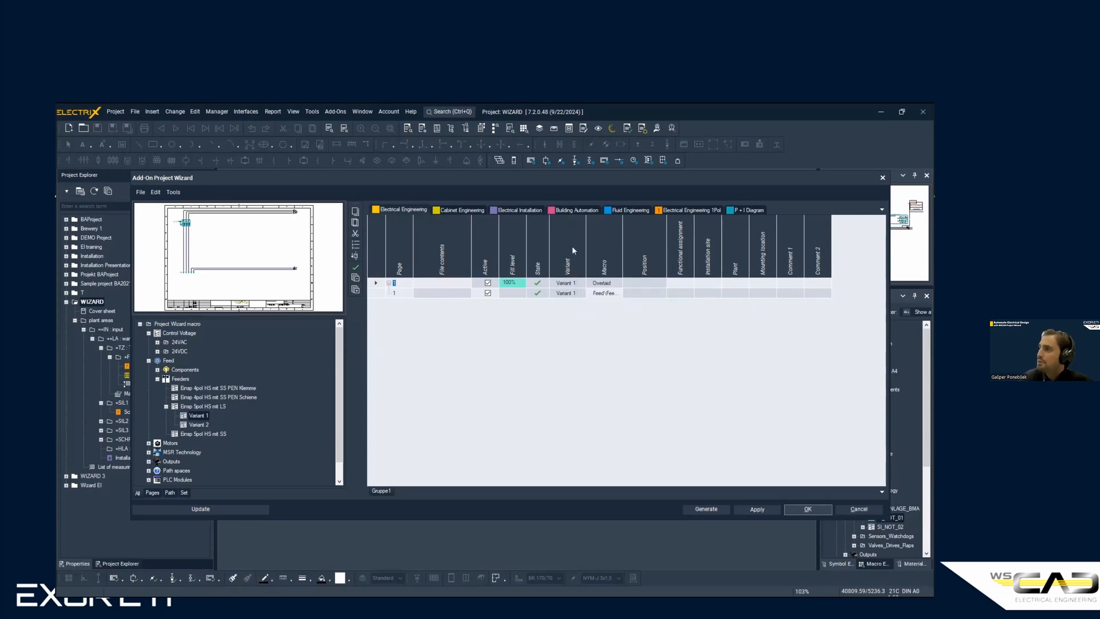
# - Enter "Power supply" as page 1's file contents, with functional assignment IN, installation site LA, plant TZ and mounting location F1
pyautogui.click(439, 284)
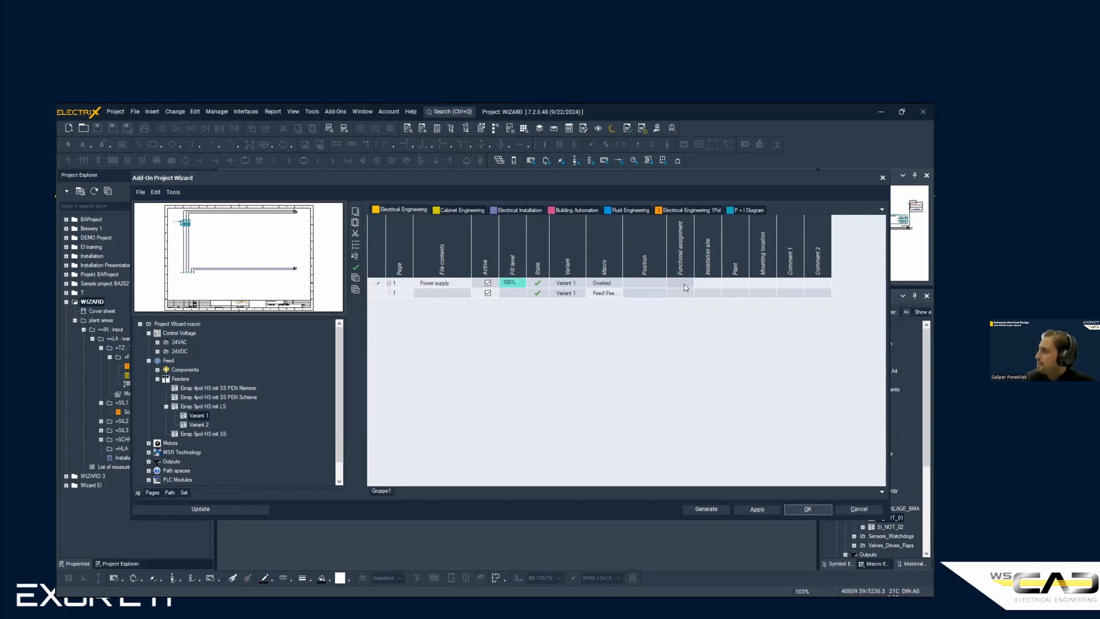
pyautogui.moveTo(404, 176); pyautogui.dragTo(461, 173)
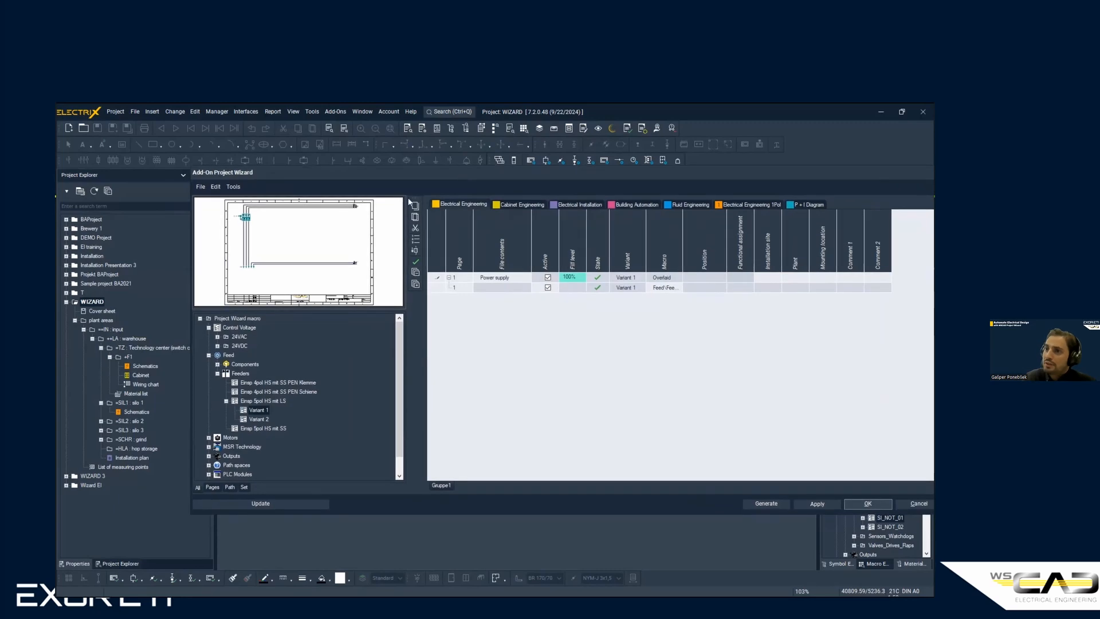
pyautogui.click(752, 280)
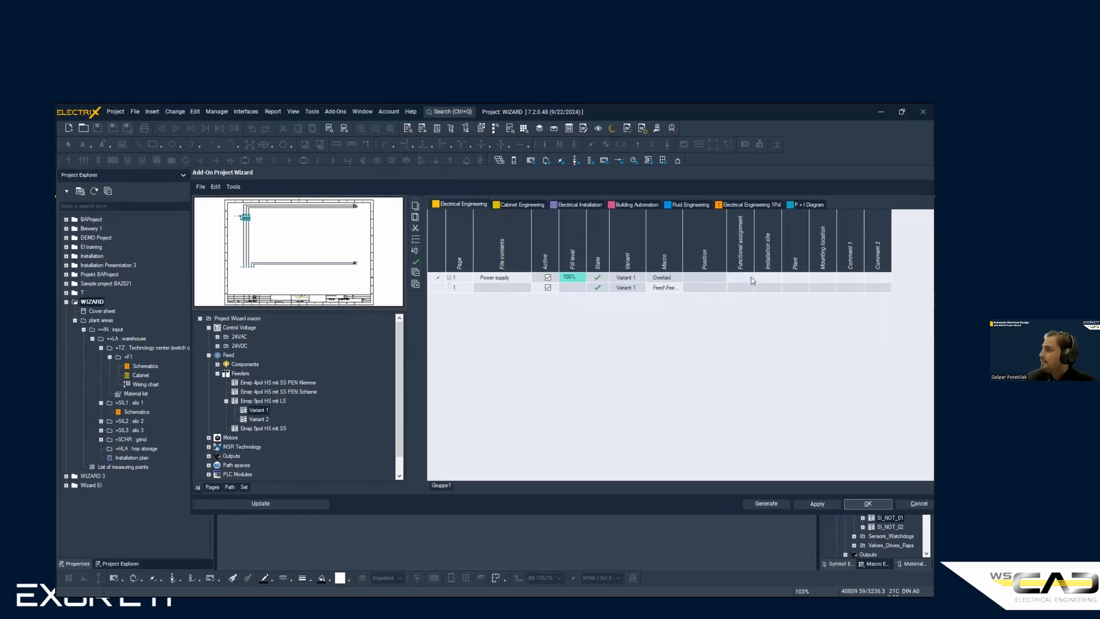
pyautogui.write('in')
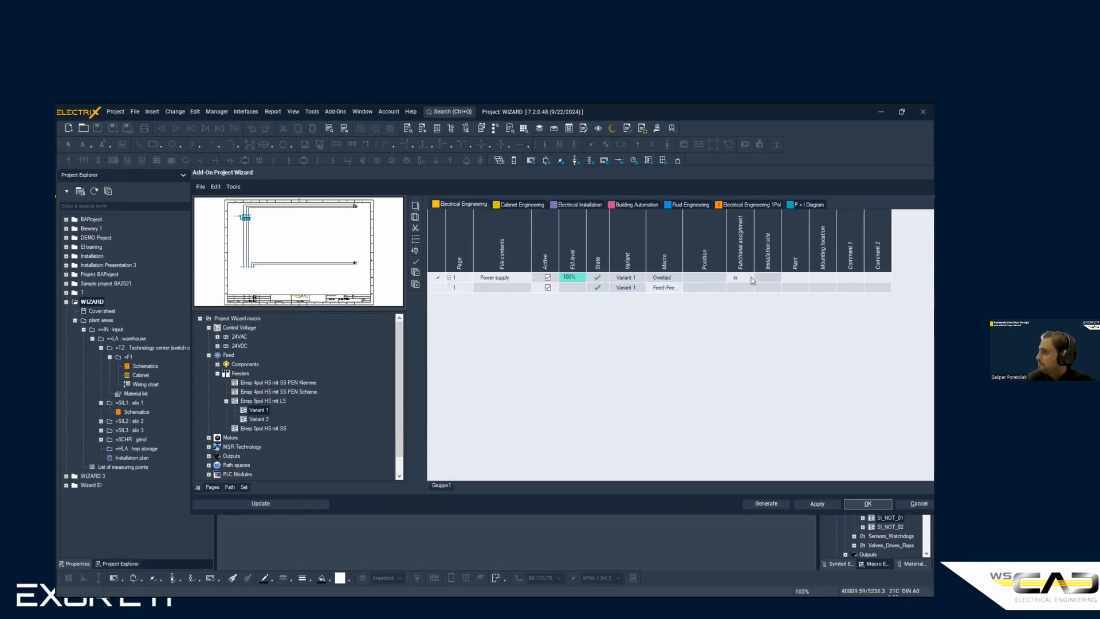
pyautogui.doubleClick(752, 279)
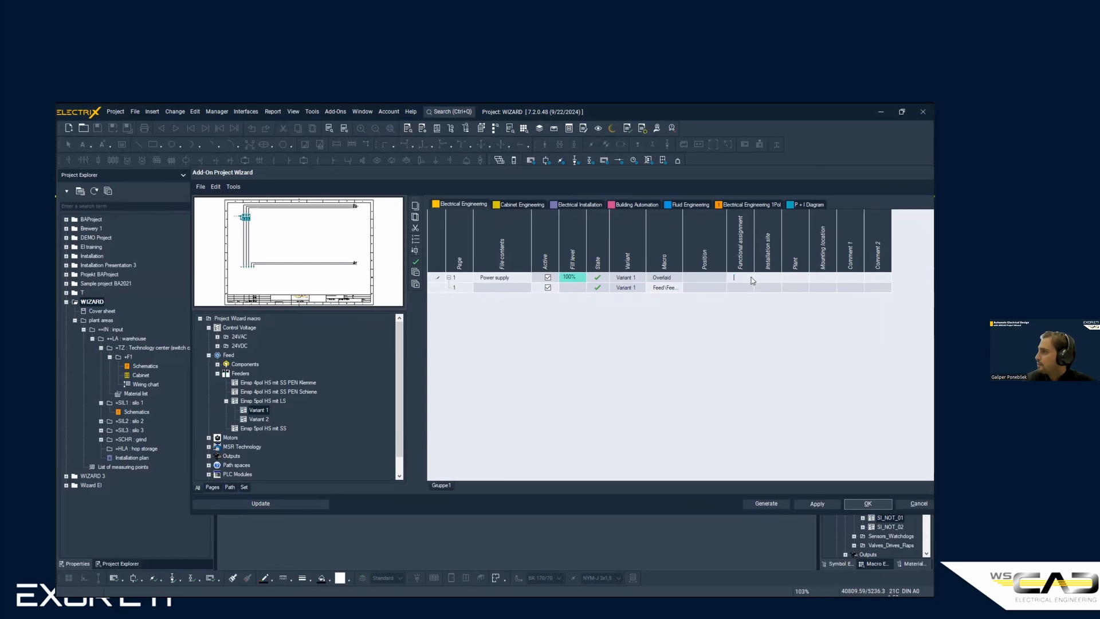
pyautogui.write('IN')
pyautogui.press('Tab')
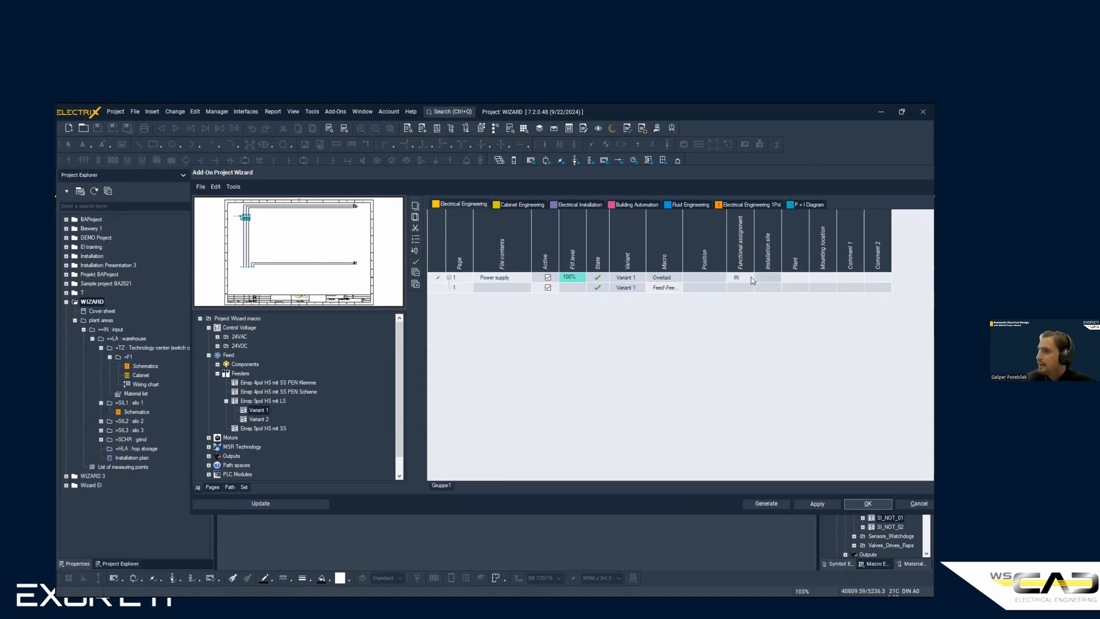
pyautogui.write('LA')
pyautogui.press('Tab')
pyautogui.write('TZ')
pyautogui.press('Tab')
pyautogui.write('F1')
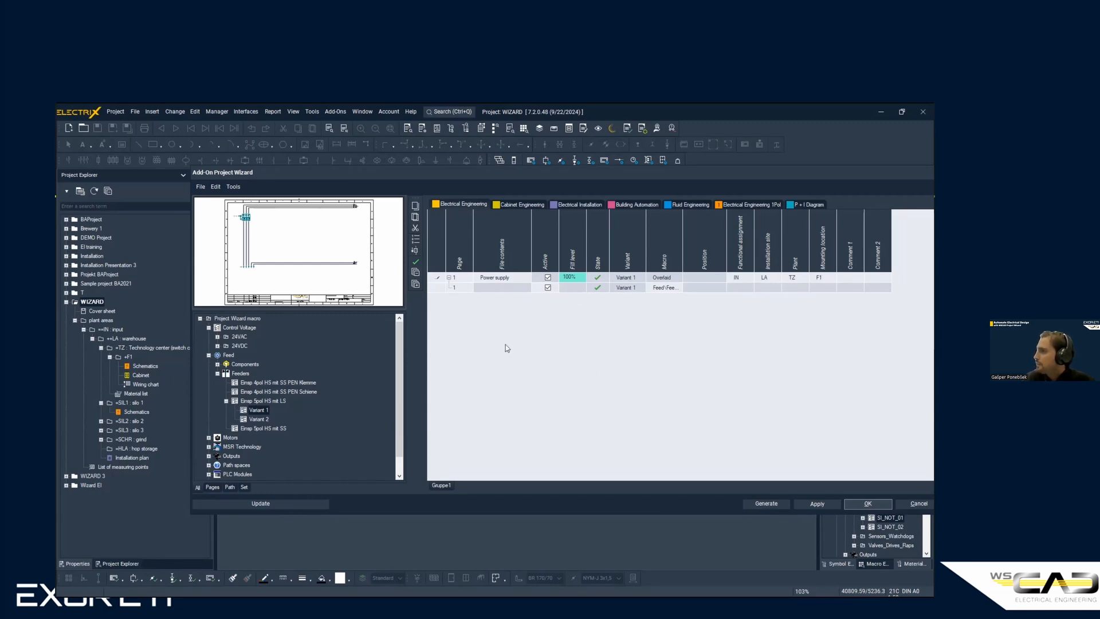
# - Add the component macros Abgang 1pol vor HS Variant 1, Überspannungsschutz 4pol and Phasenkontrolle opt to page 1 and preview the combined page
pyautogui.click(218, 364)
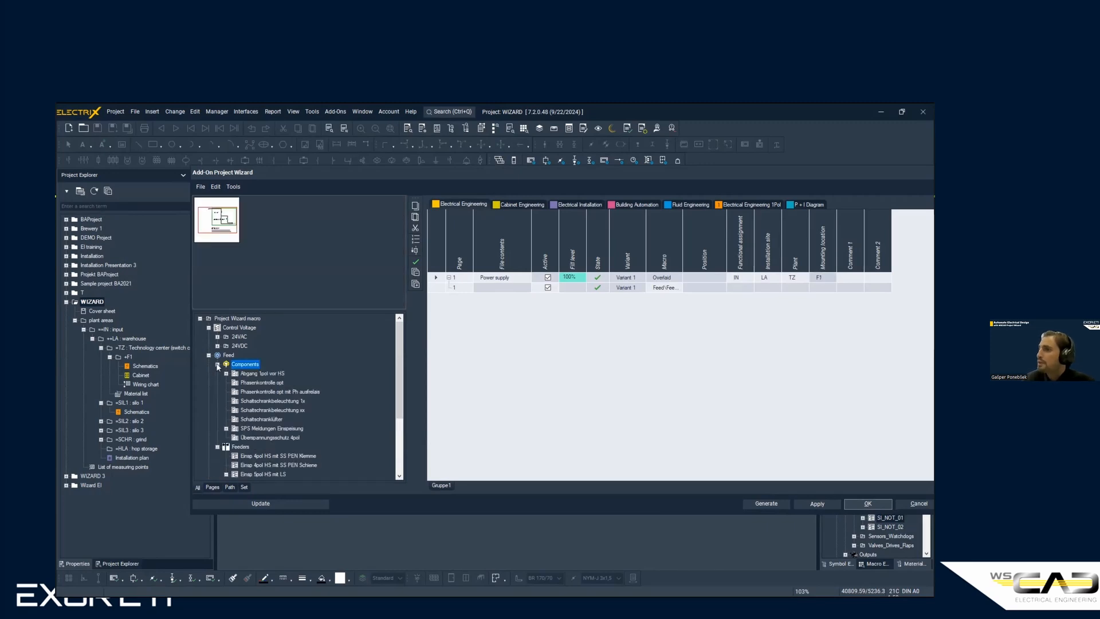
pyautogui.click(226, 373)
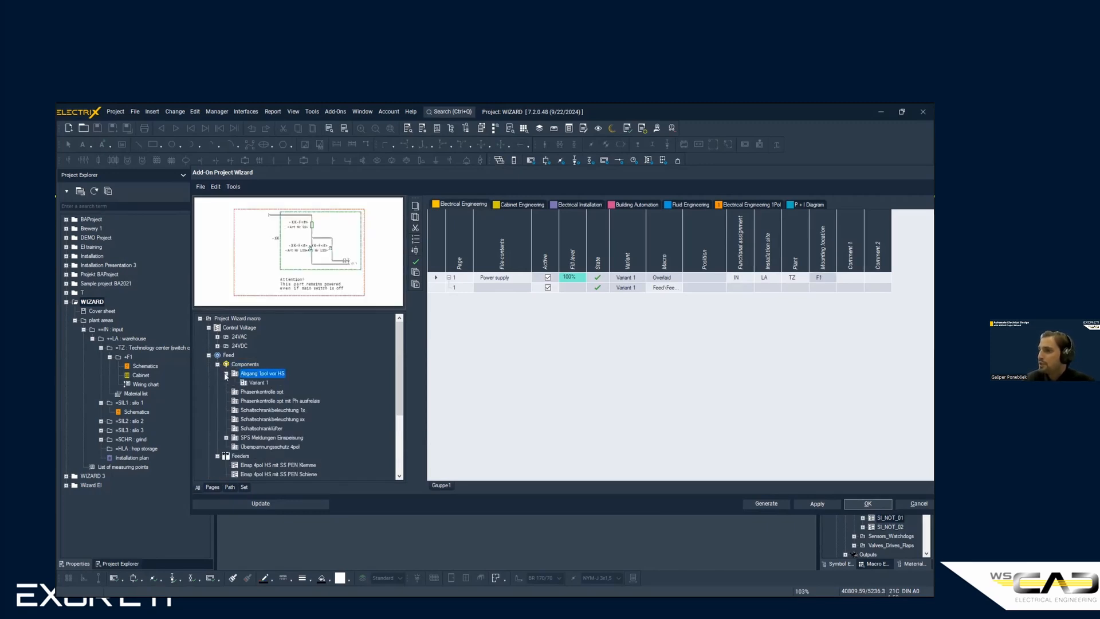
pyautogui.click(255, 383)
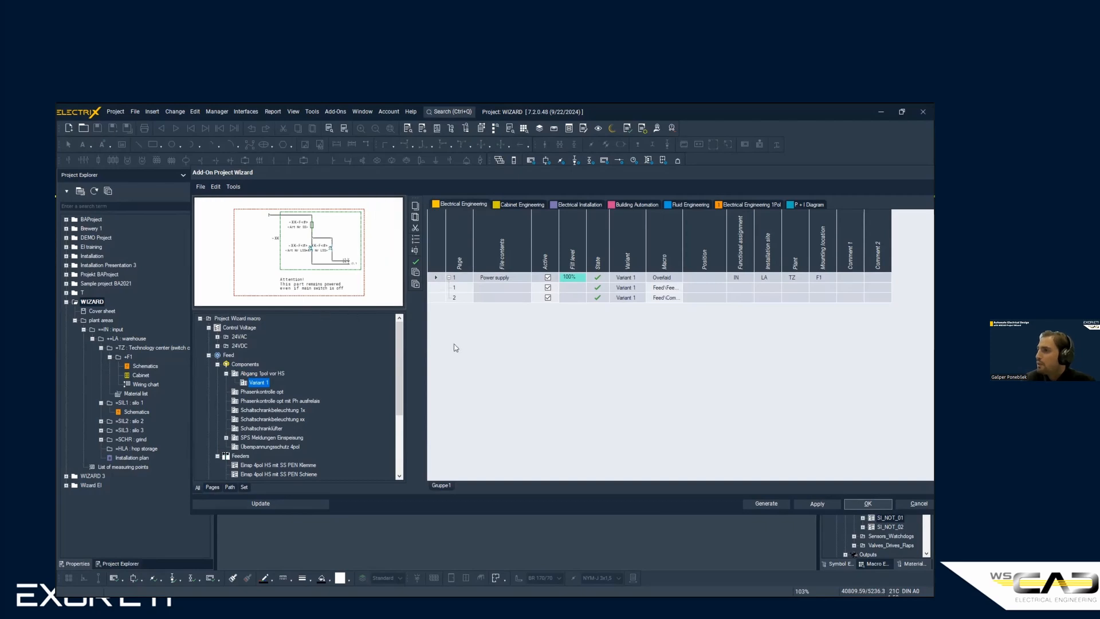
pyautogui.doubleClick(273, 446)
pyautogui.doubleClick(256, 394)
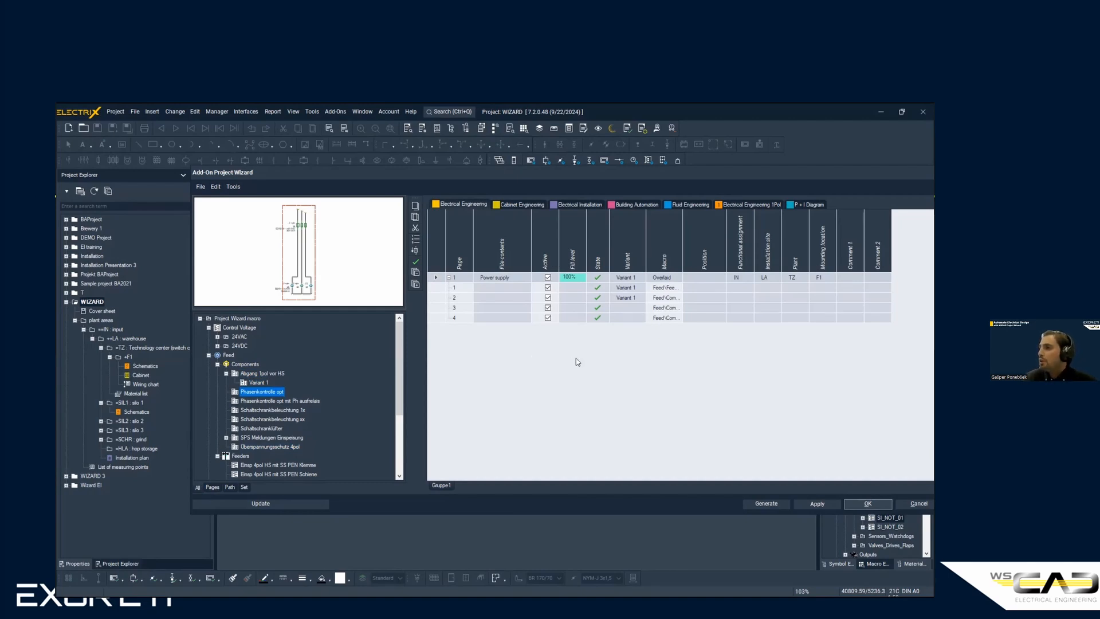
pyautogui.click(438, 287)
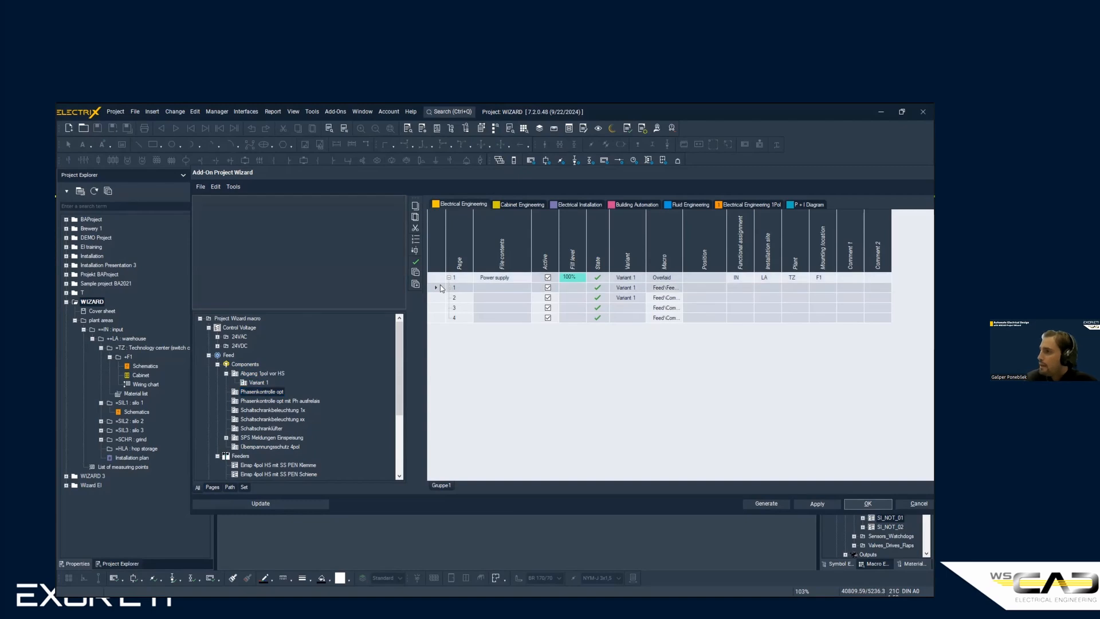
pyautogui.click(439, 279)
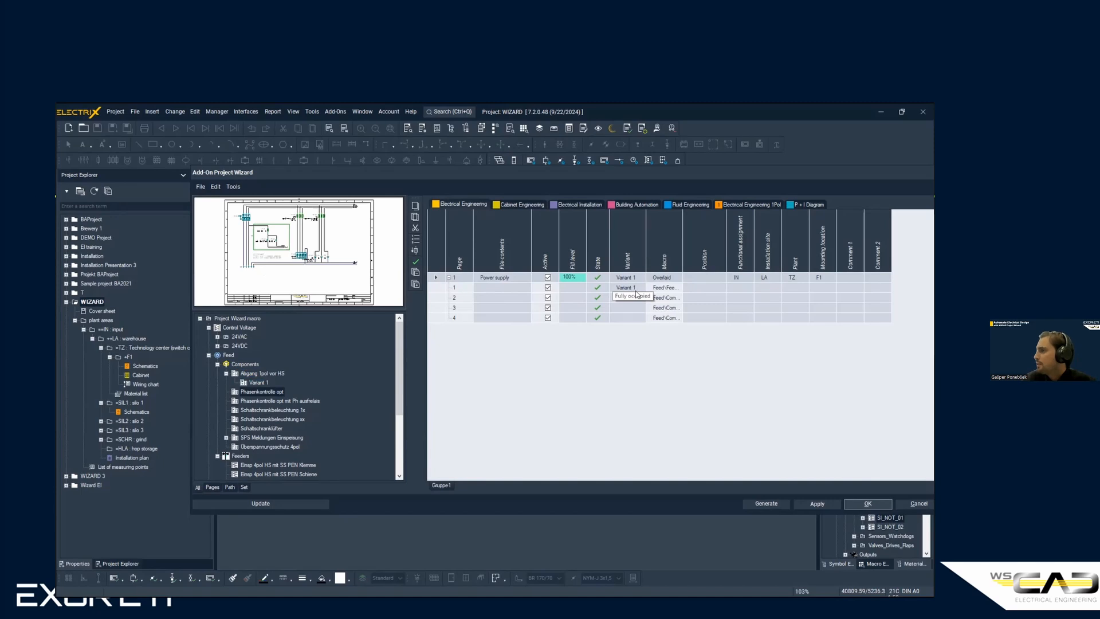
# - Review the macro variable values of page 1's feeder row, including the terminal part numbers, and close them without changes
pyautogui.click(437, 289)
pyautogui.doubleClick(438, 293)
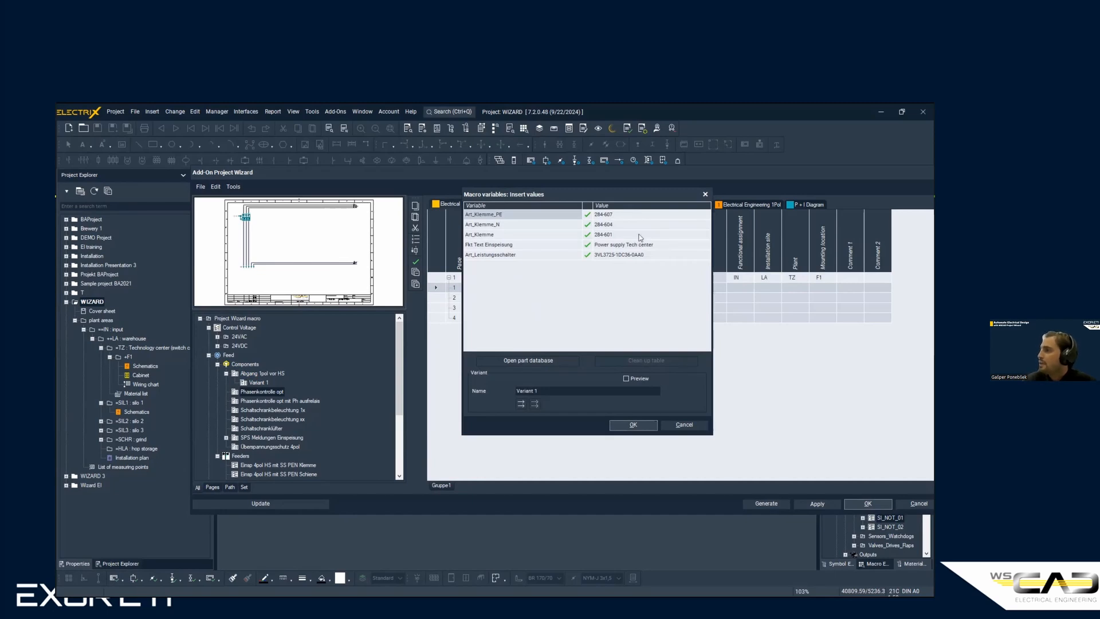
pyautogui.click(623, 214)
pyautogui.click(625, 223)
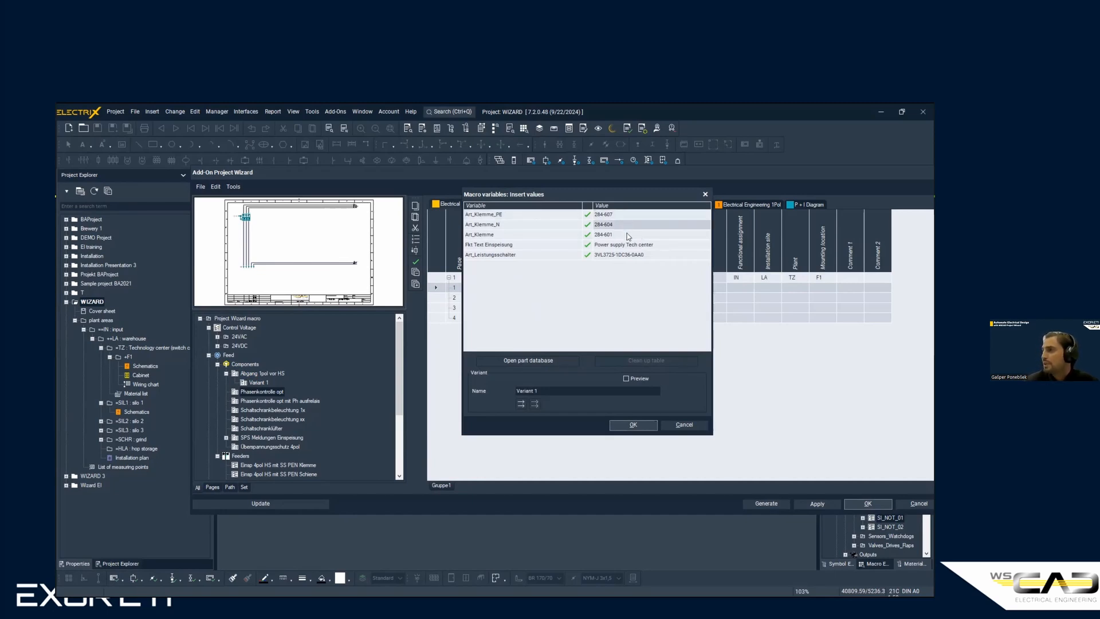
pyautogui.click(628, 236)
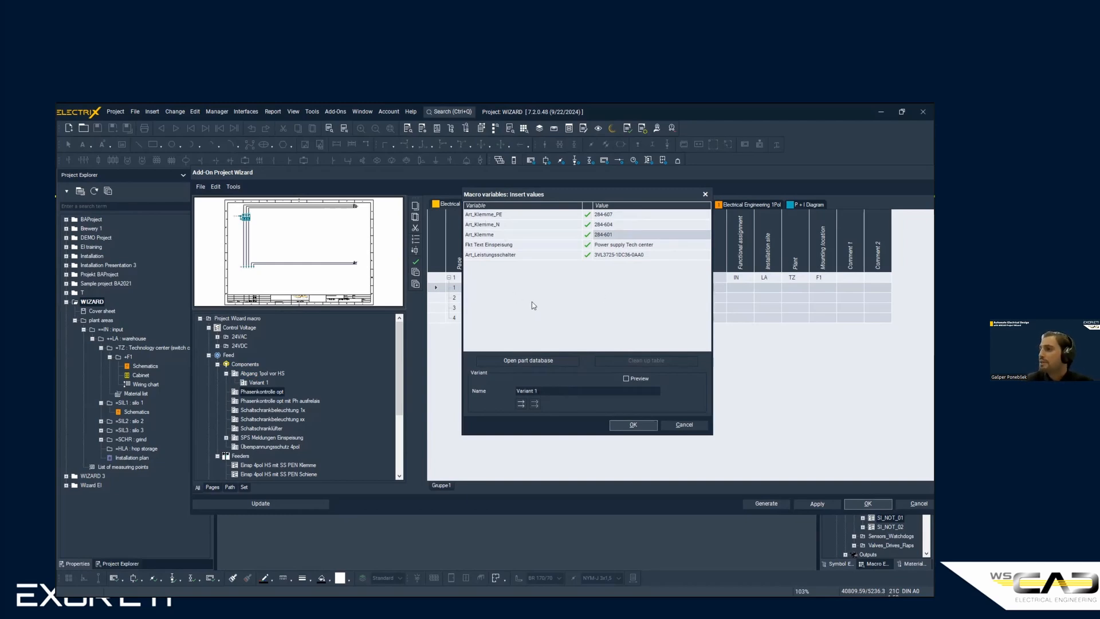
pyautogui.click(687, 425)
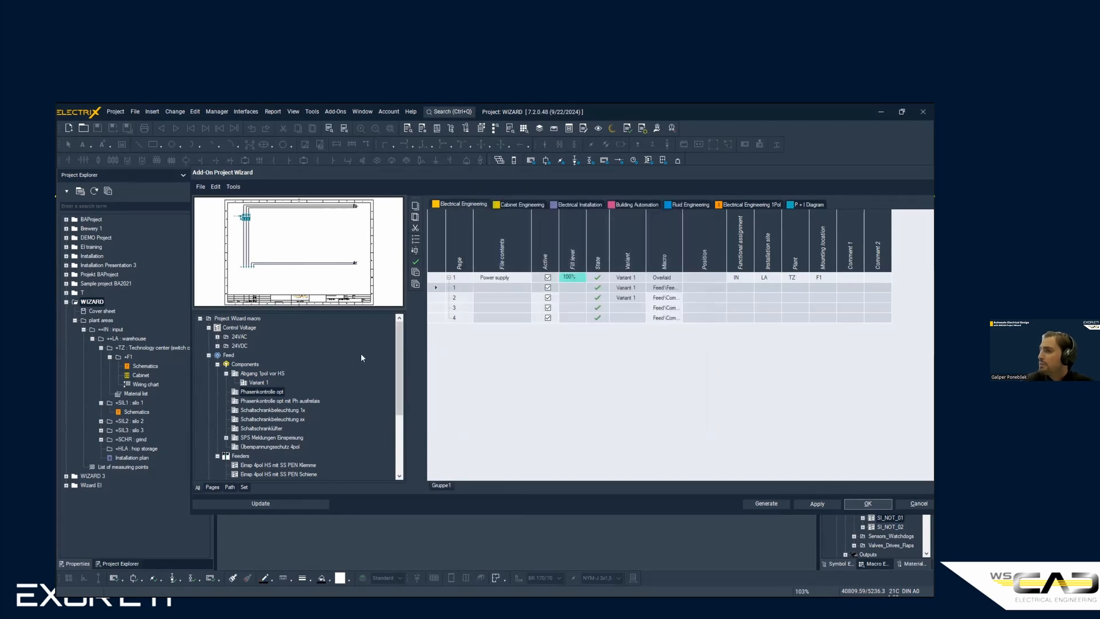
# - Open the Einsp 5pol HS mit LS feeder macro for editing and move the Project Wizard window out of the way
pyautogui.click(267, 375)
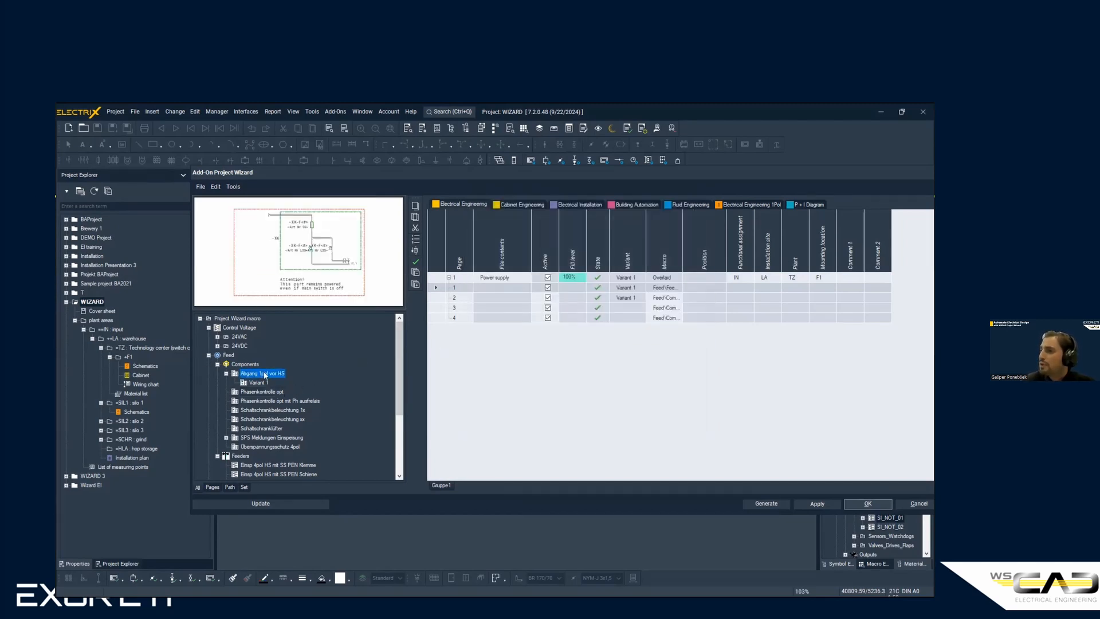
pyautogui.scroll(-4, 273, 375)
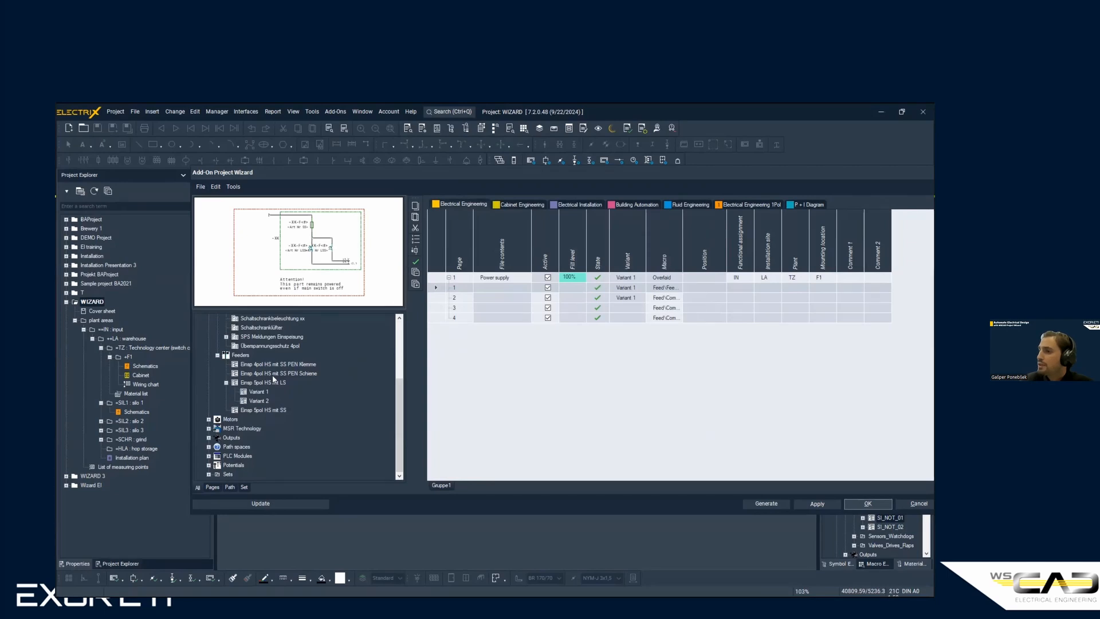
pyautogui.click(279, 382)
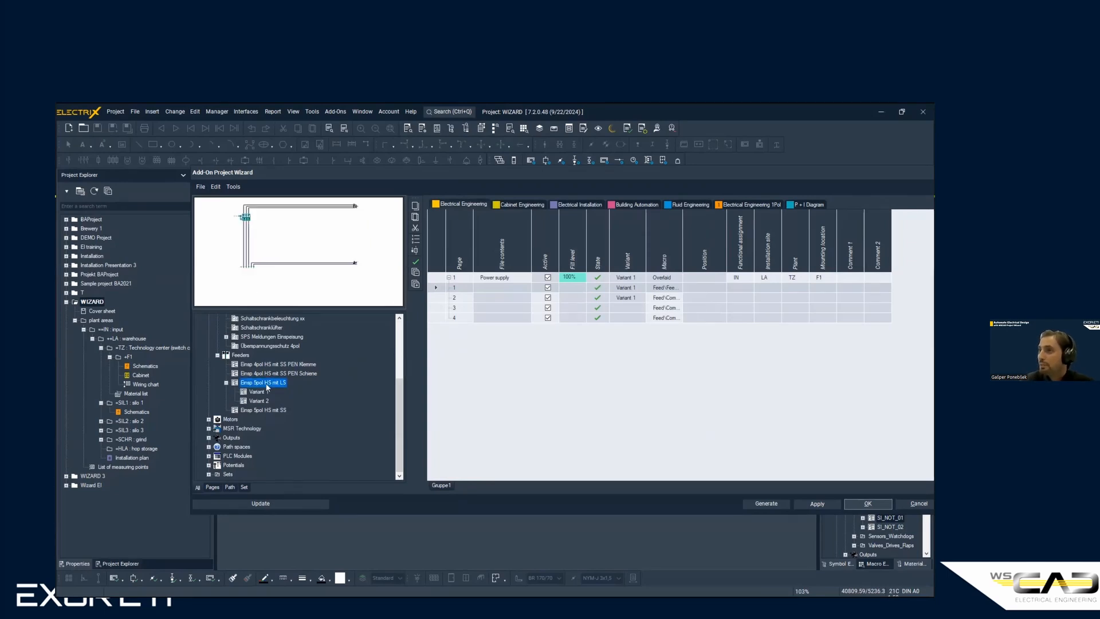
pyautogui.rightClick(266, 387)
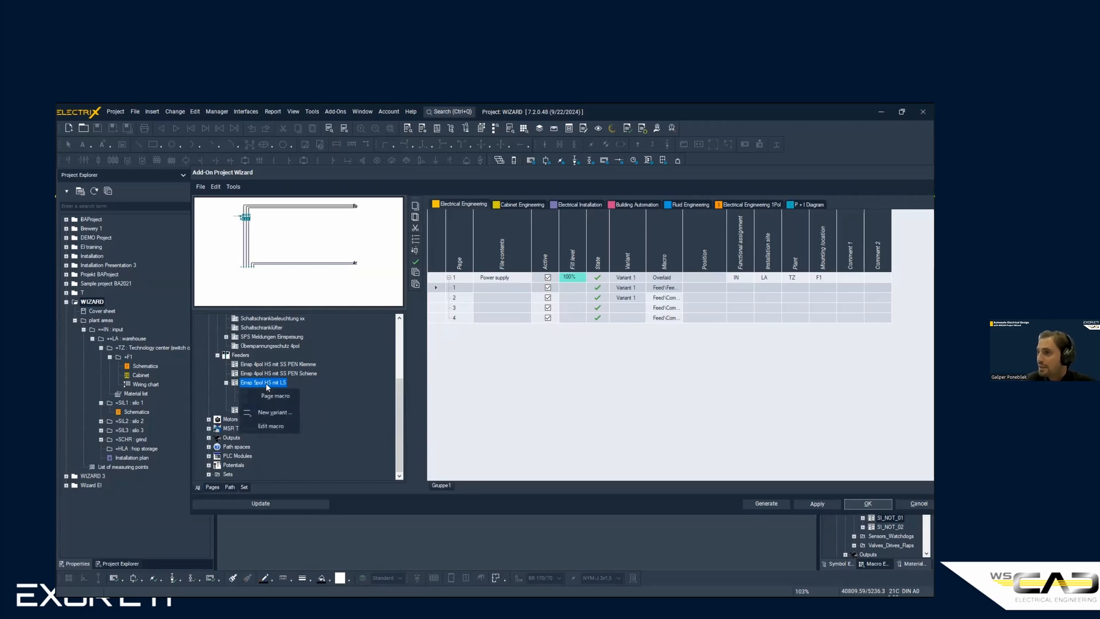
pyautogui.click(275, 427)
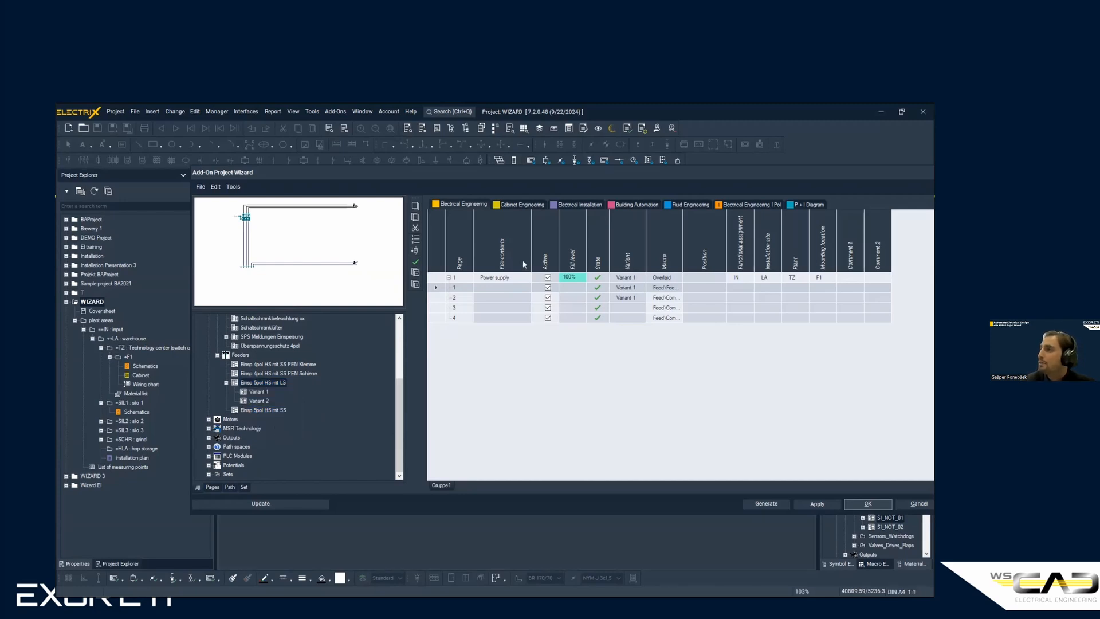
pyautogui.moveTo(538, 173); pyautogui.dragTo(341, 169)
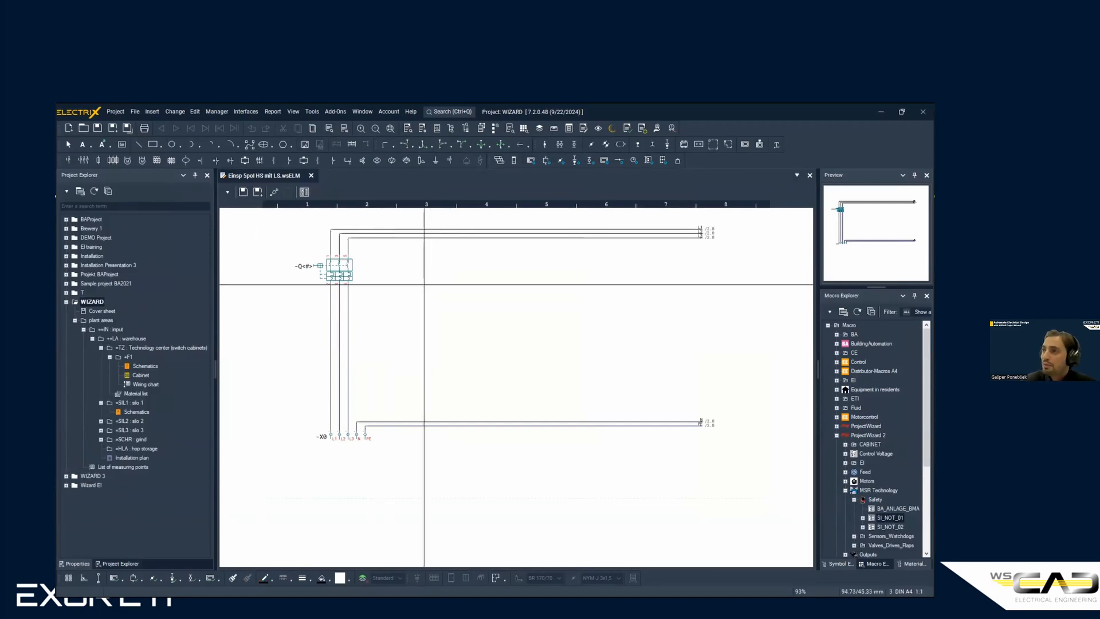
# - Inspect the part variable in the properties of the feeder macro's three-pole circuit breaker and close them without changes
pyautogui.scroll(2, 321, 298)
pyautogui.moveTo(345, 283); pyautogui.dragTo(378, 338, button='middle')
pyautogui.click(389, 294)
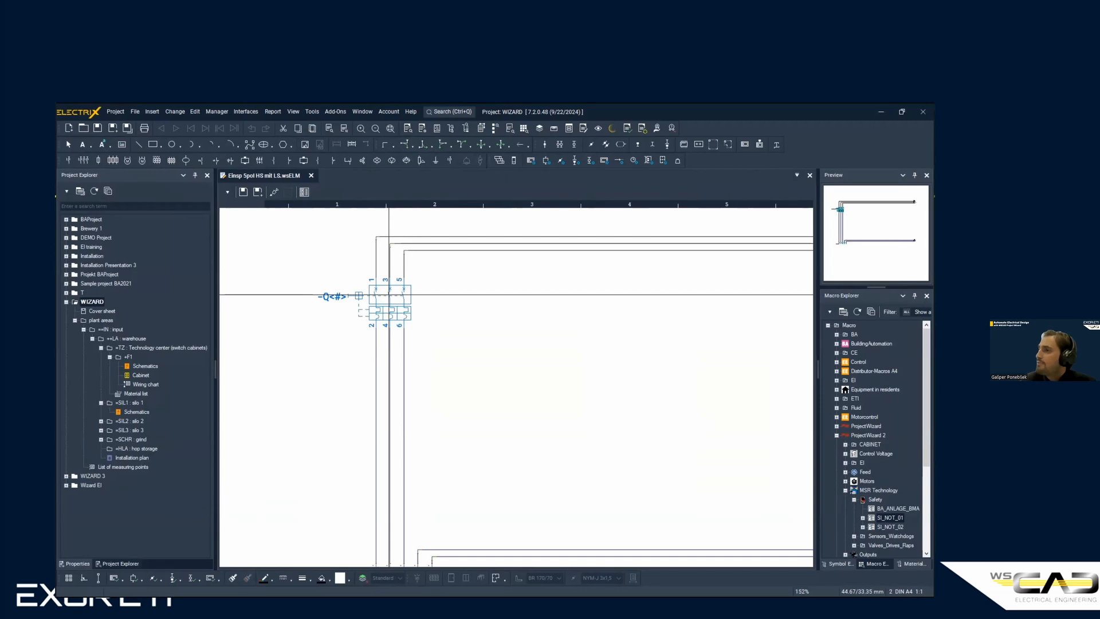
pyautogui.doubleClick(389, 294)
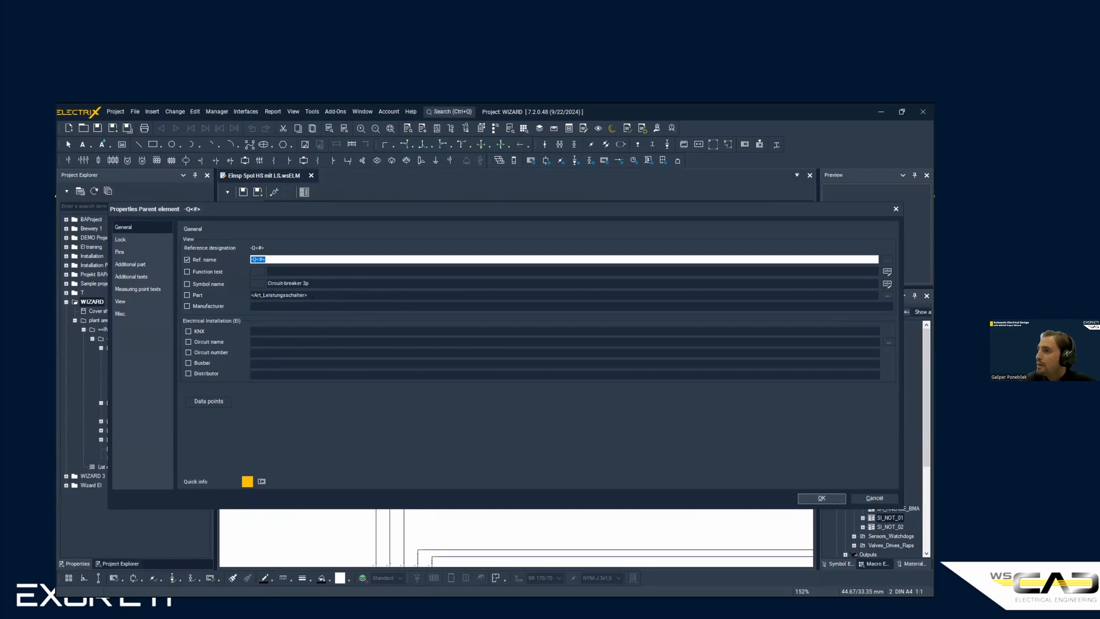
pyautogui.click(313, 296)
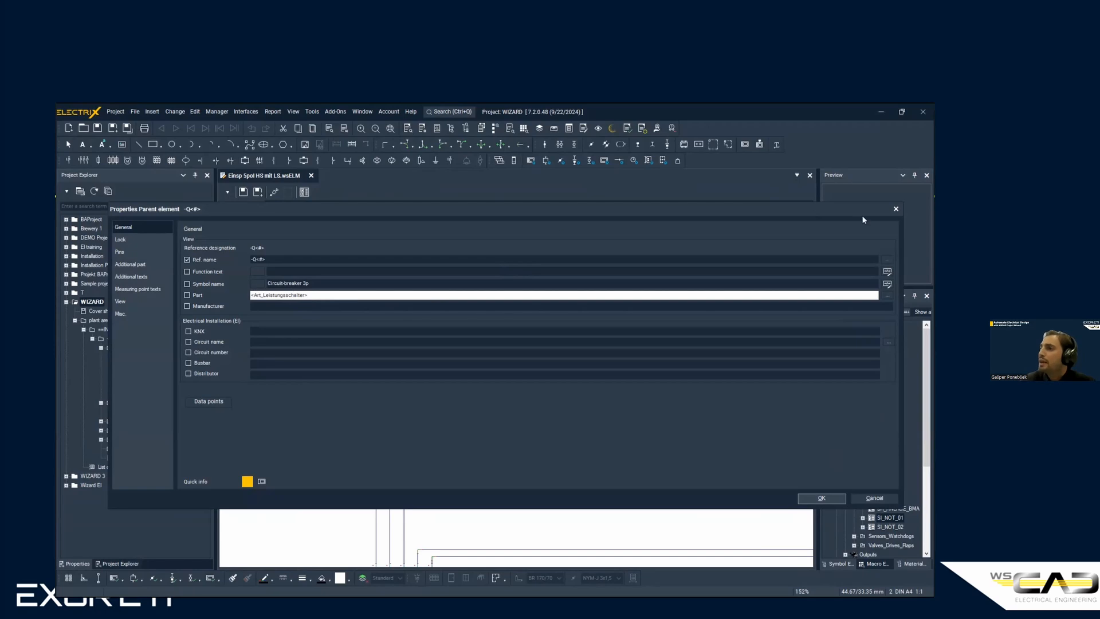
pyautogui.click(896, 211)
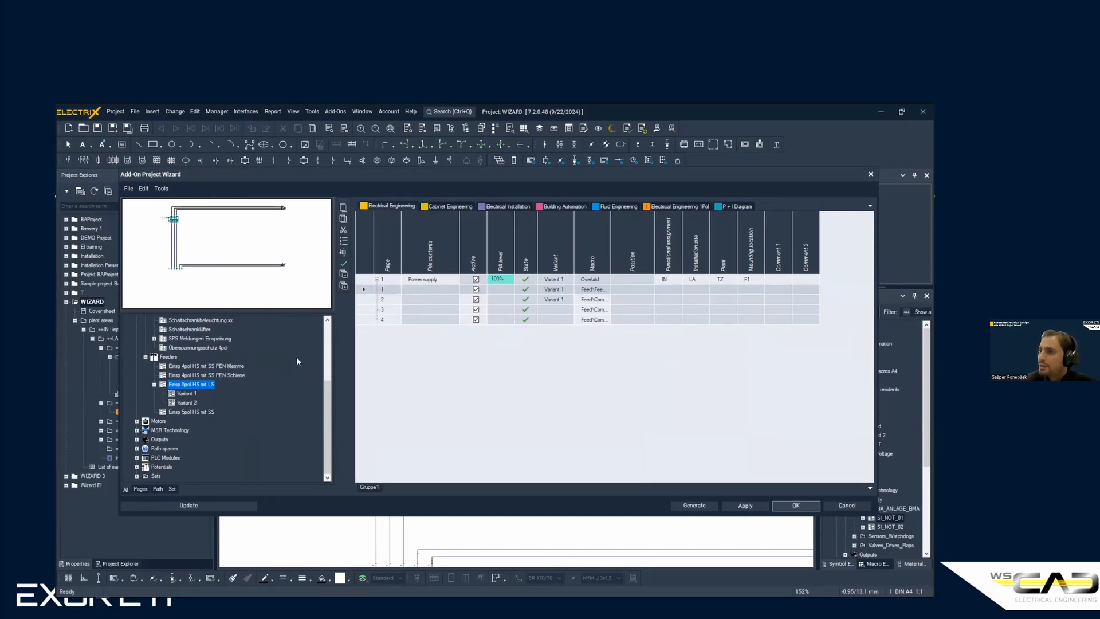
# - Collapse page 1, add the Phasen LNPE_230V vor HS potential macro as page 2 and place the Schaltschranklüfter component on it
pyautogui.click(377, 279)
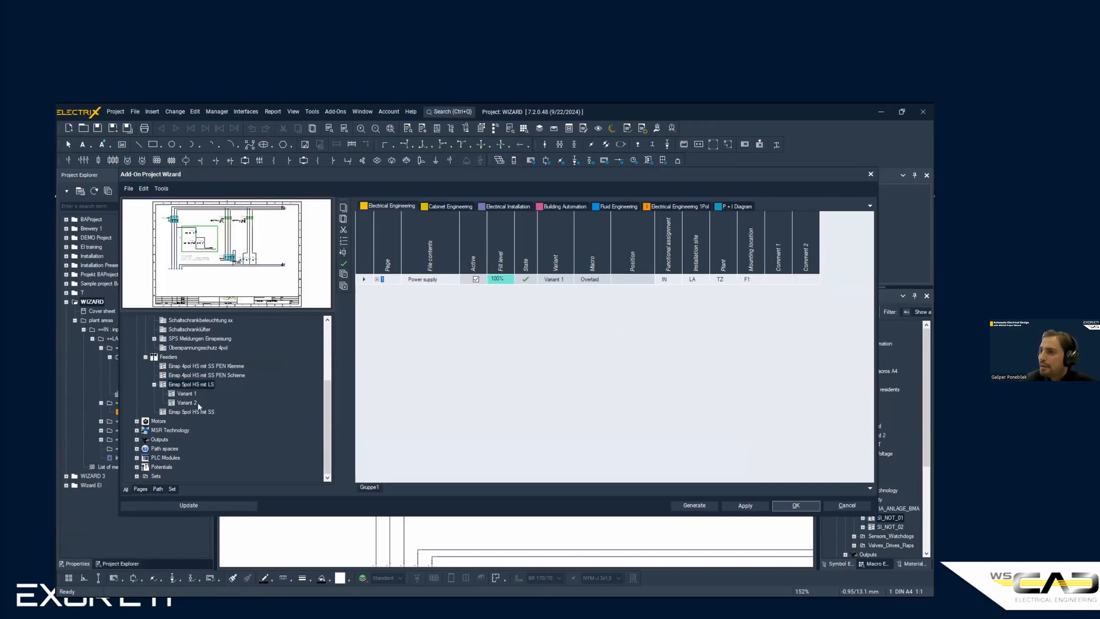
pyautogui.click(138, 467)
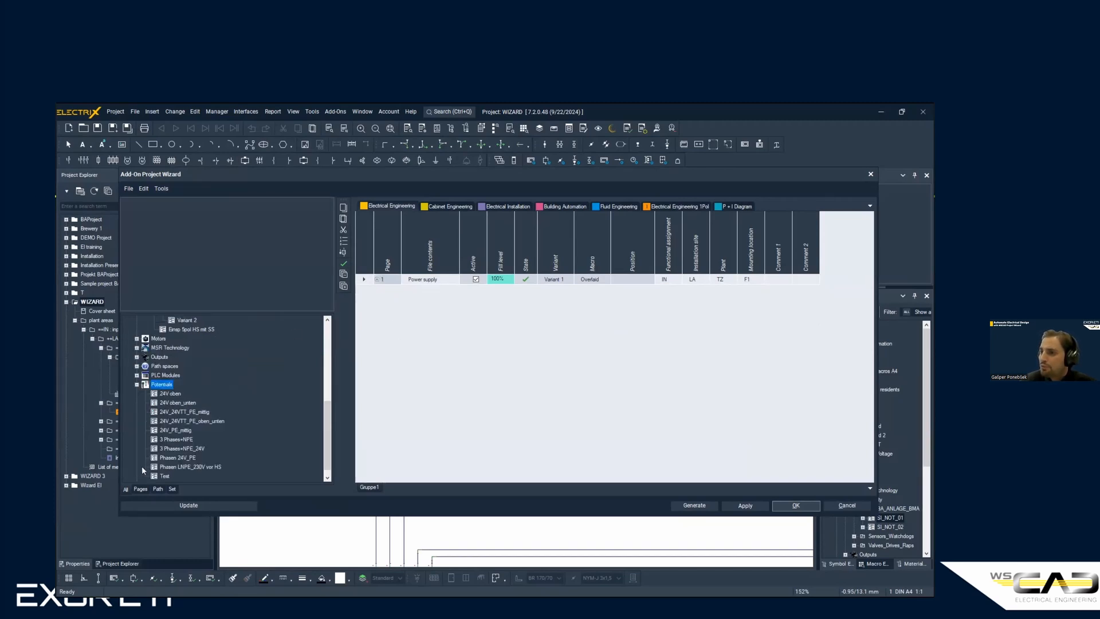
pyautogui.doubleClick(202, 467)
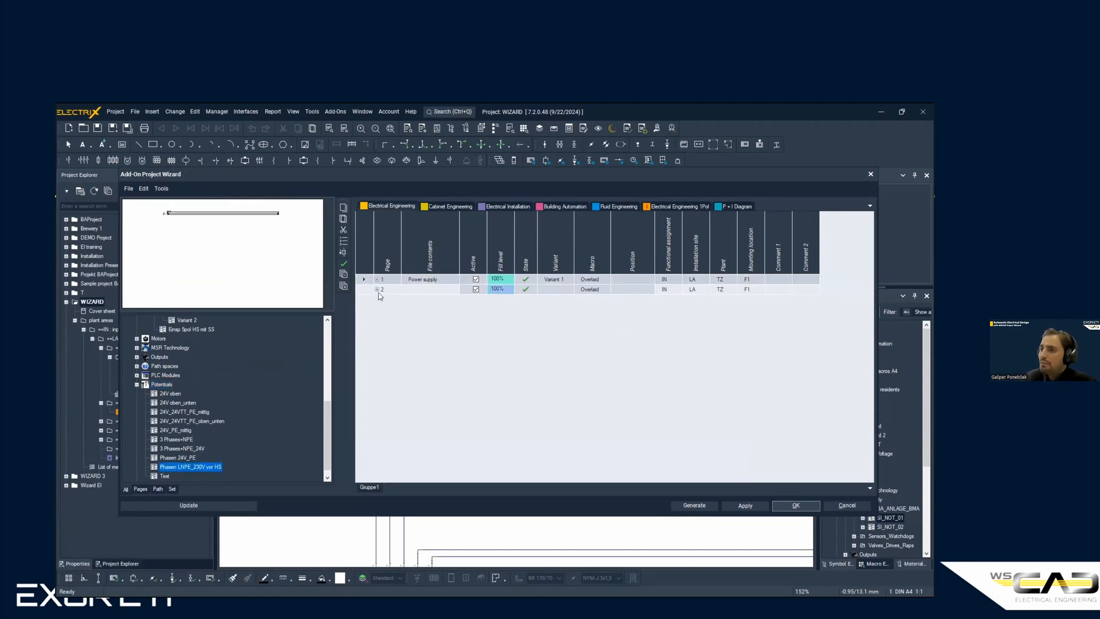
pyautogui.click(377, 289)
pyautogui.scroll(10, 205, 419)
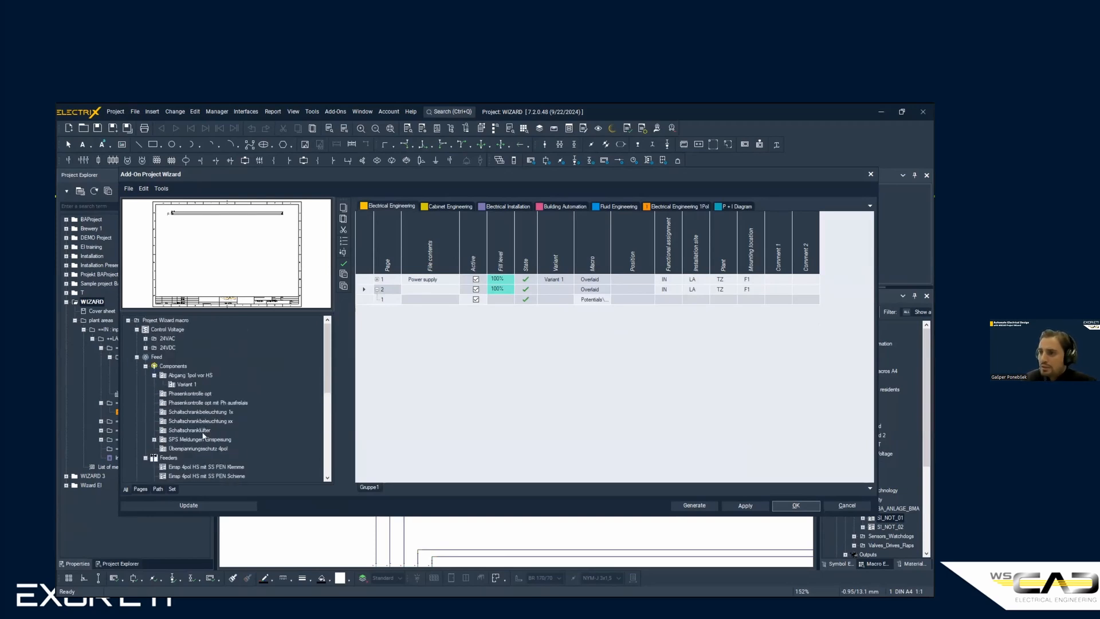
pyautogui.doubleClick(203, 434)
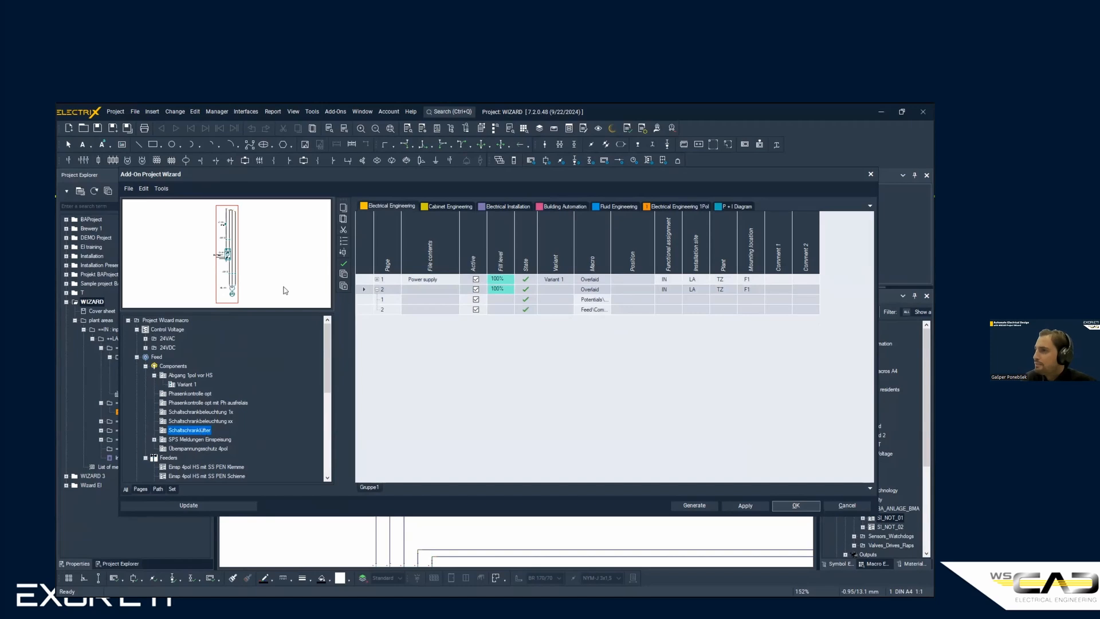
# - Preview page 1, page 2 and page 2's potential row, and collapse page 2
pyautogui.click(370, 282)
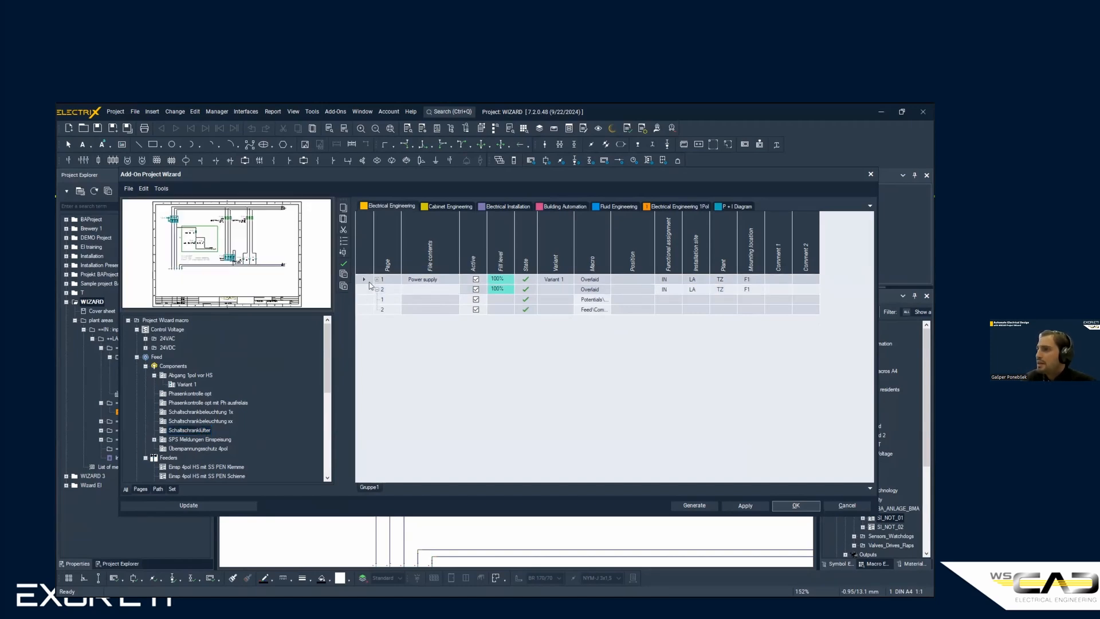
pyautogui.click(373, 290)
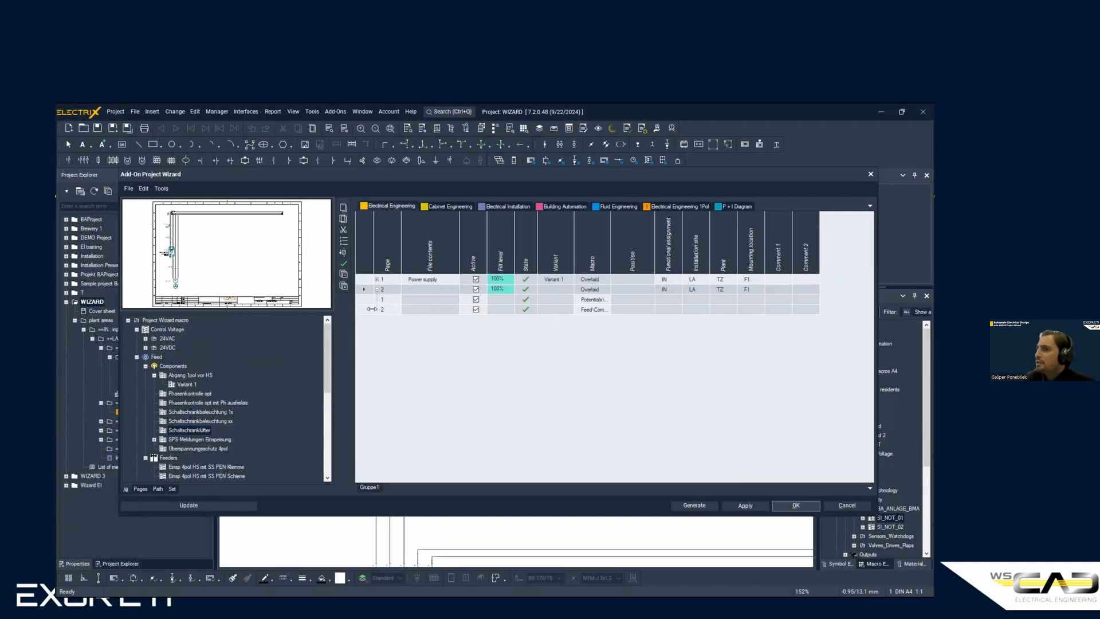
pyautogui.click(369, 301)
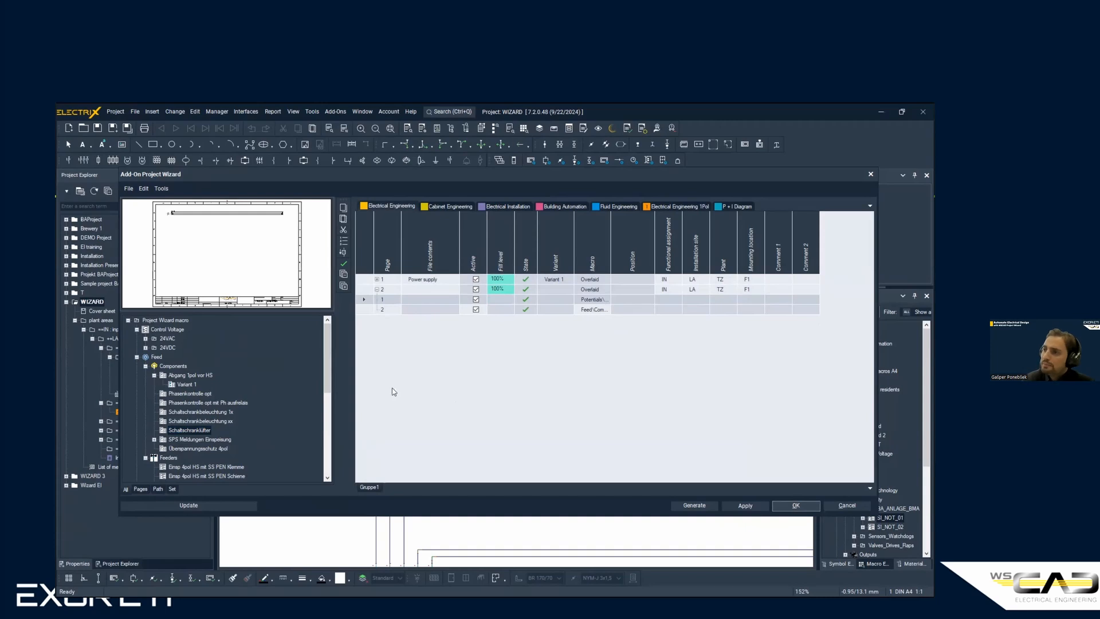
pyautogui.click(377, 289)
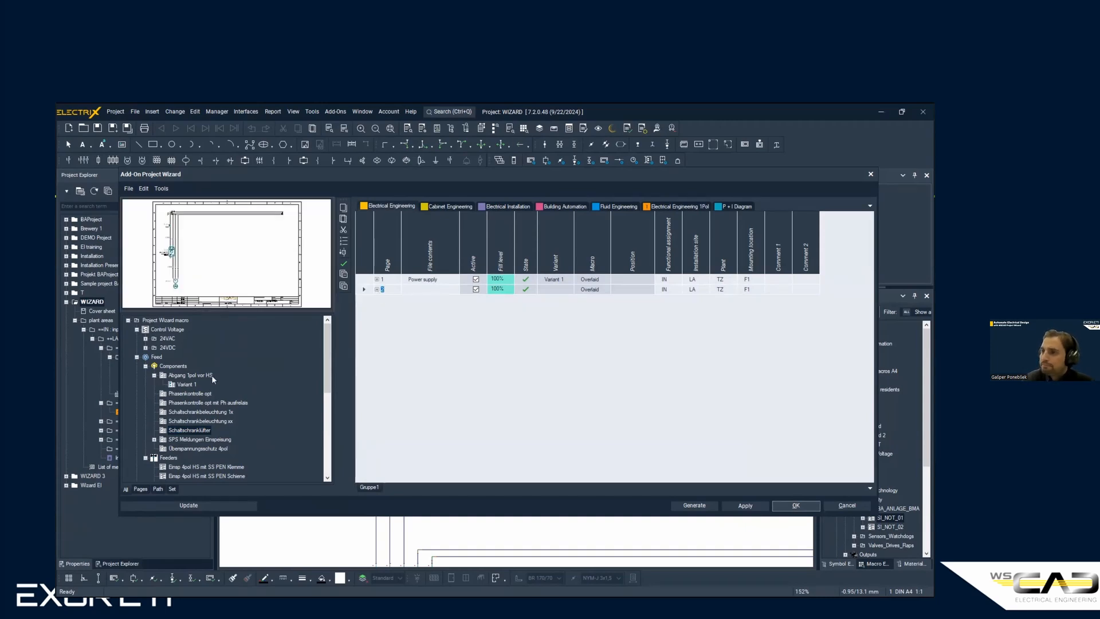
# - Add the NG 230_24VDC_Hi_StK control voltage macro from the 24VDC Standard Klemmen folder as page 3 and expand that page
pyautogui.scroll(-2, 211, 375)
pyautogui.scroll(-2, 212, 378)
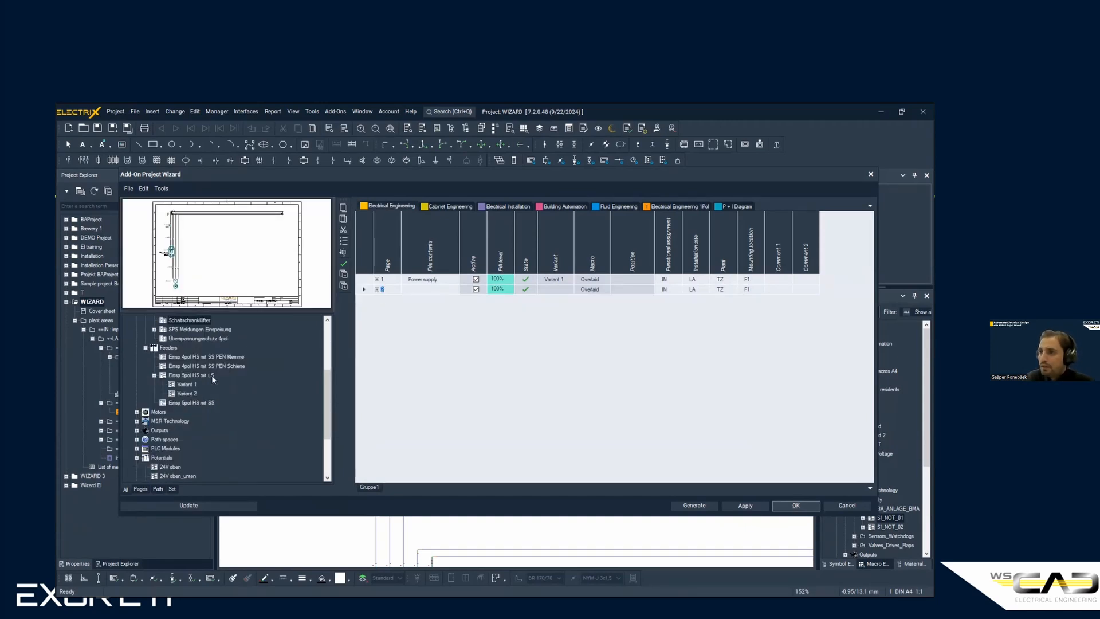
pyautogui.scroll(-2, 212, 379)
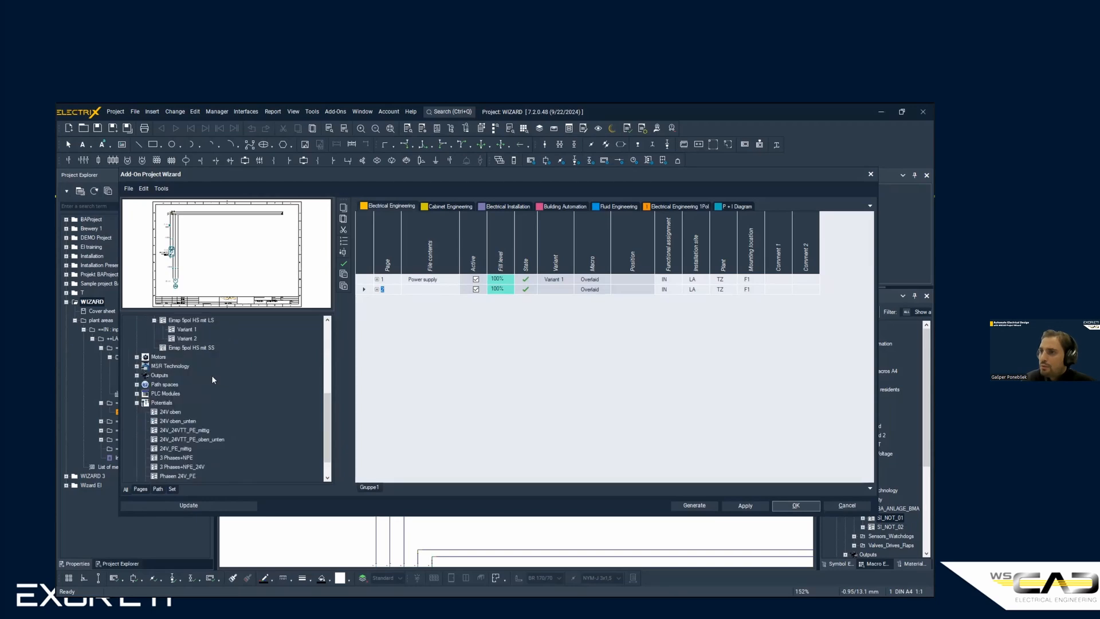
pyautogui.scroll(-1, 213, 379)
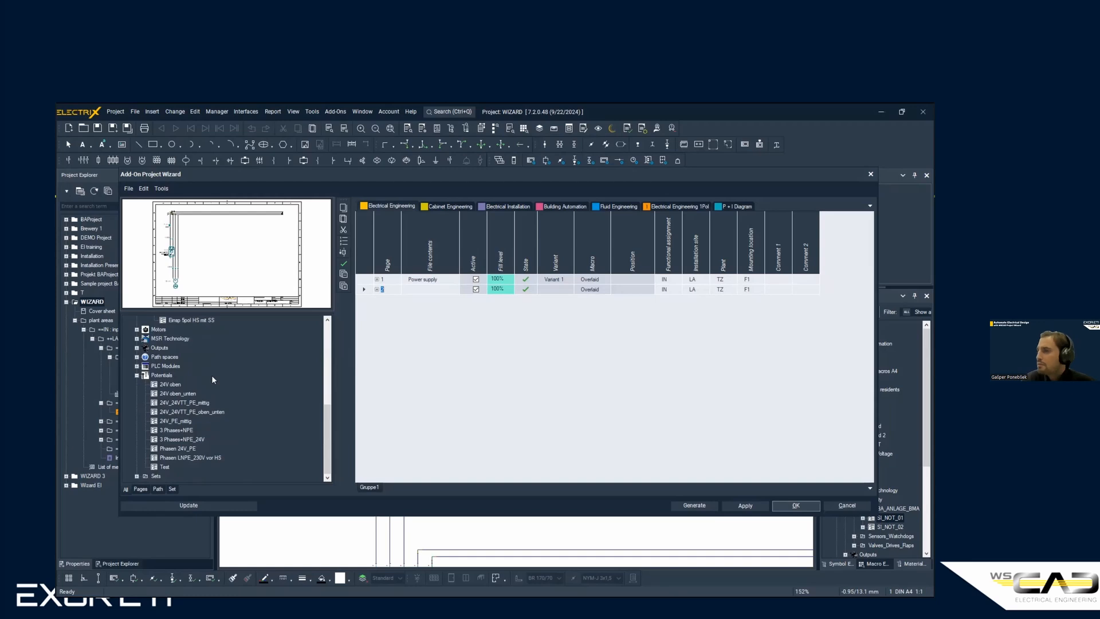
pyautogui.scroll(2, 212, 375)
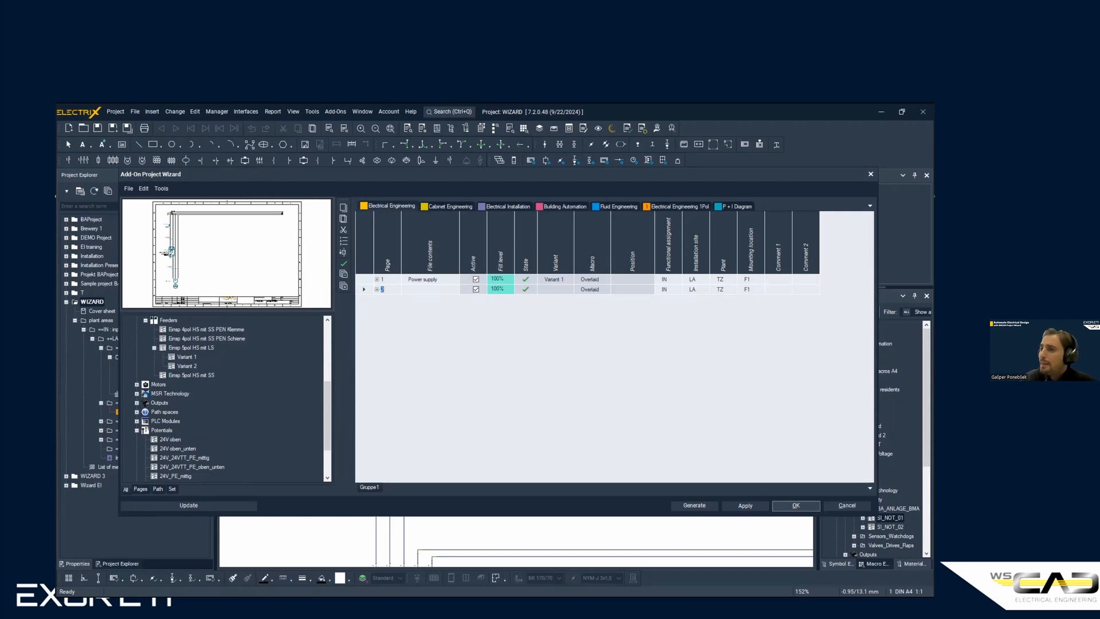
pyautogui.scroll(10, 198, 395)
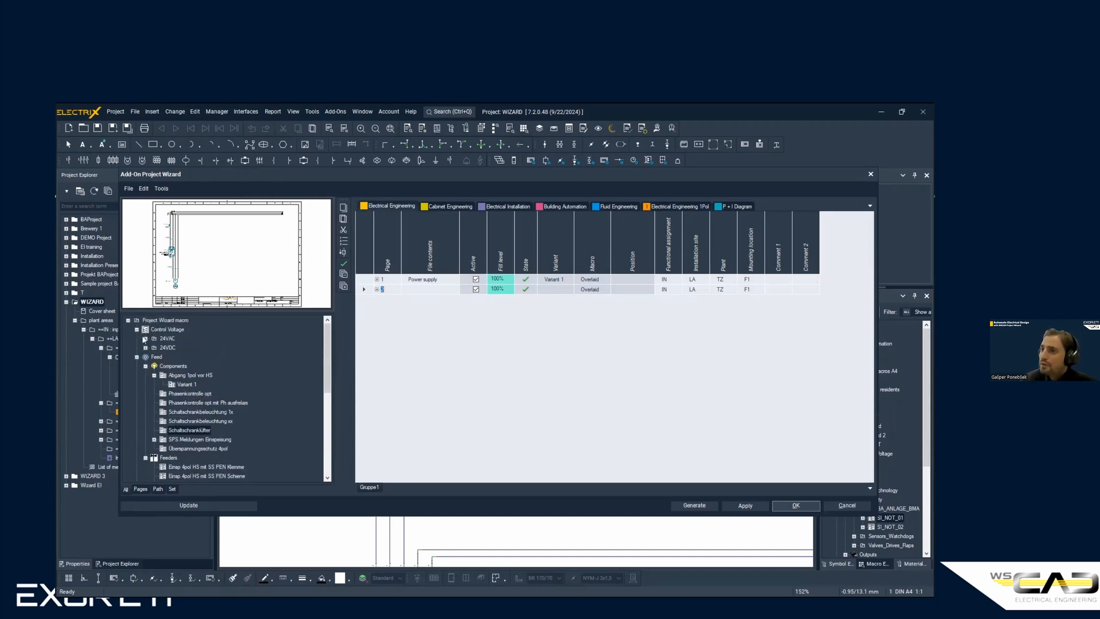
pyautogui.doubleClick(152, 348)
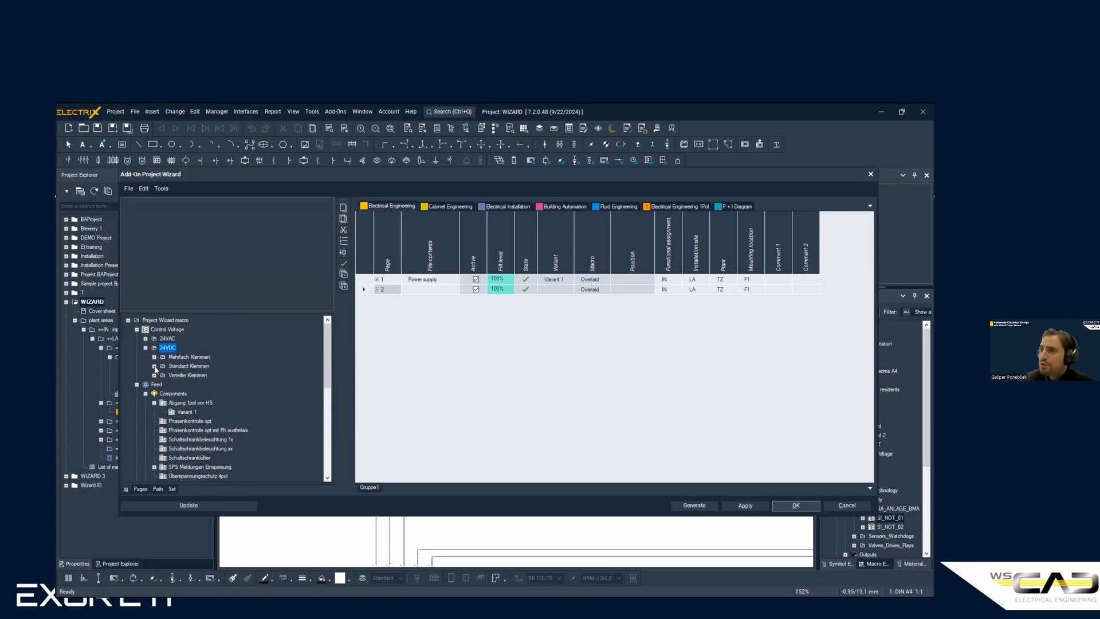
pyautogui.doubleClick(155, 367)
pyautogui.doubleClick(196, 376)
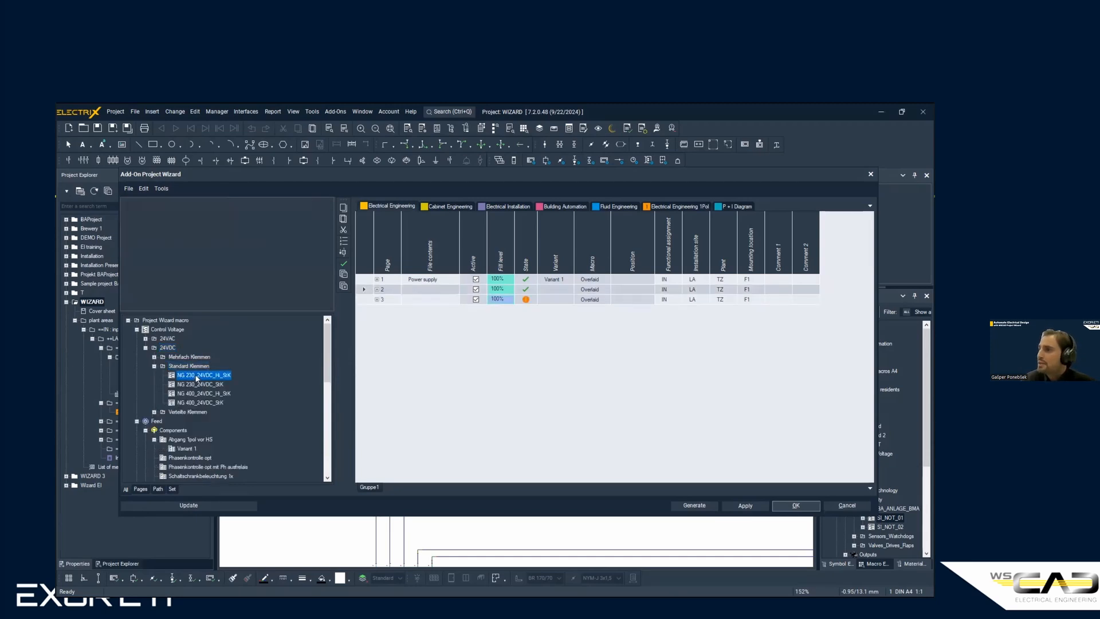
pyautogui.click(377, 299)
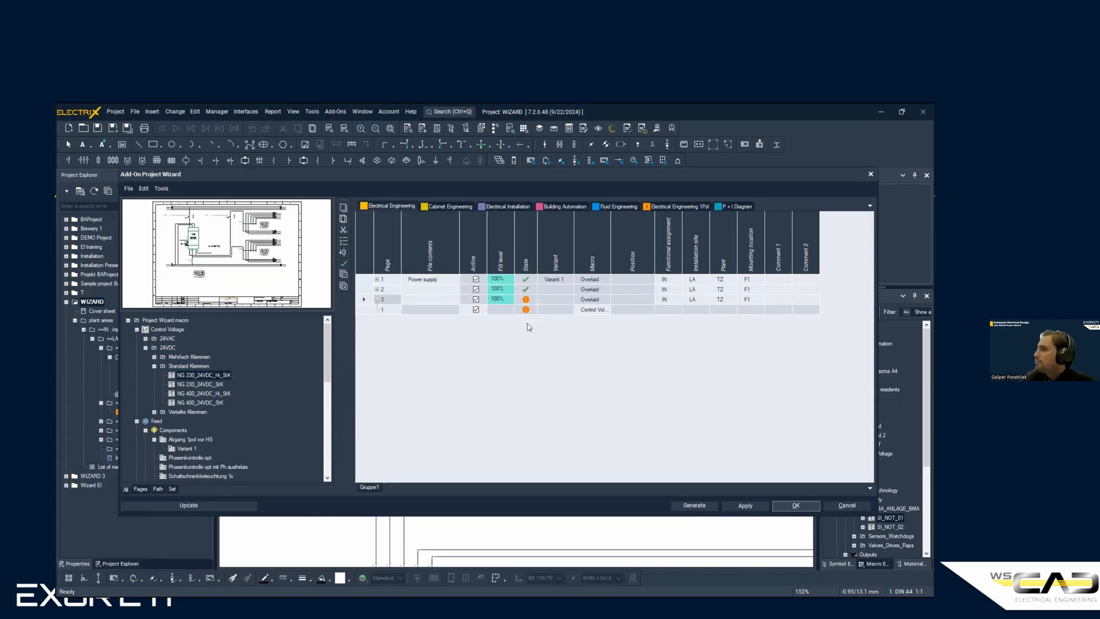
# - Set the Nr Steuerspannung variable of page 3's control voltage macro to 1 and collapse the page
pyautogui.moveTo(529, 281)
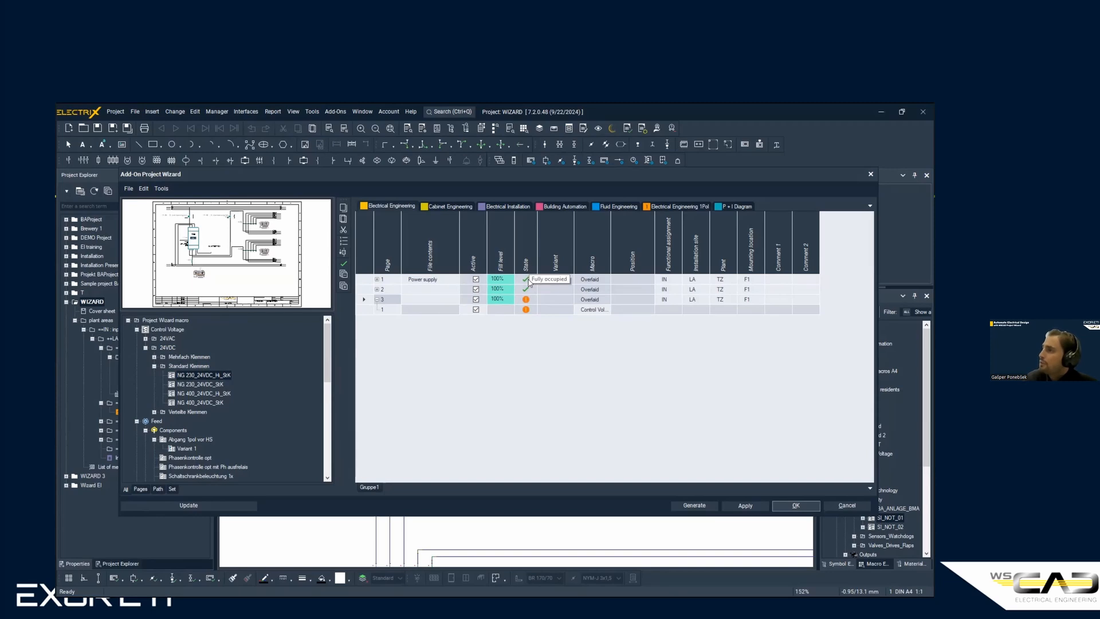
pyautogui.moveTo(528, 311)
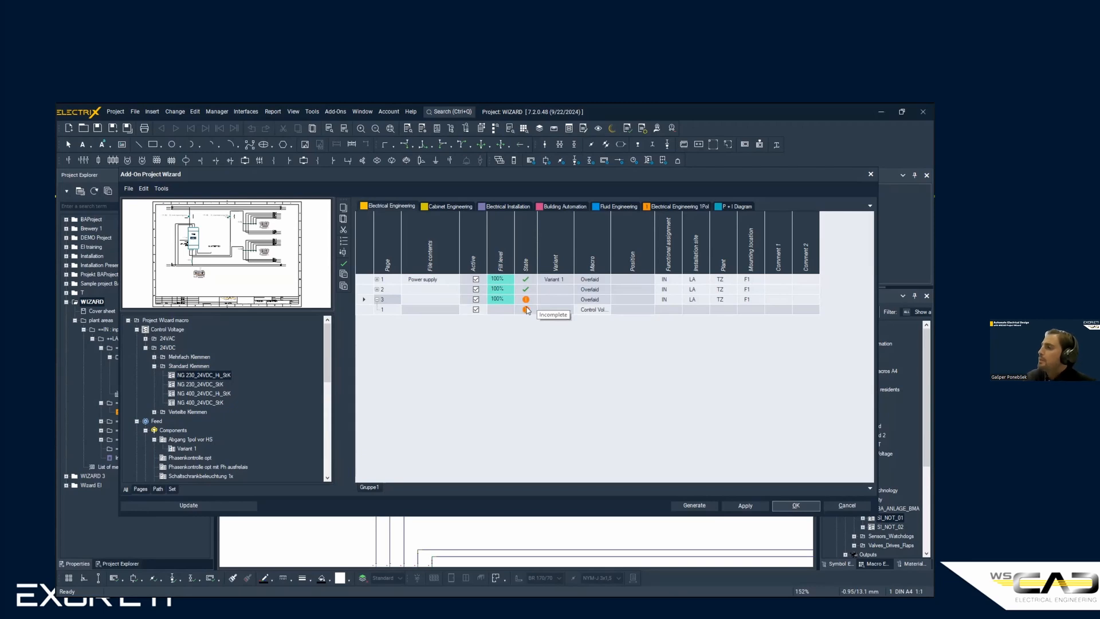
pyautogui.doubleClick(400, 312)
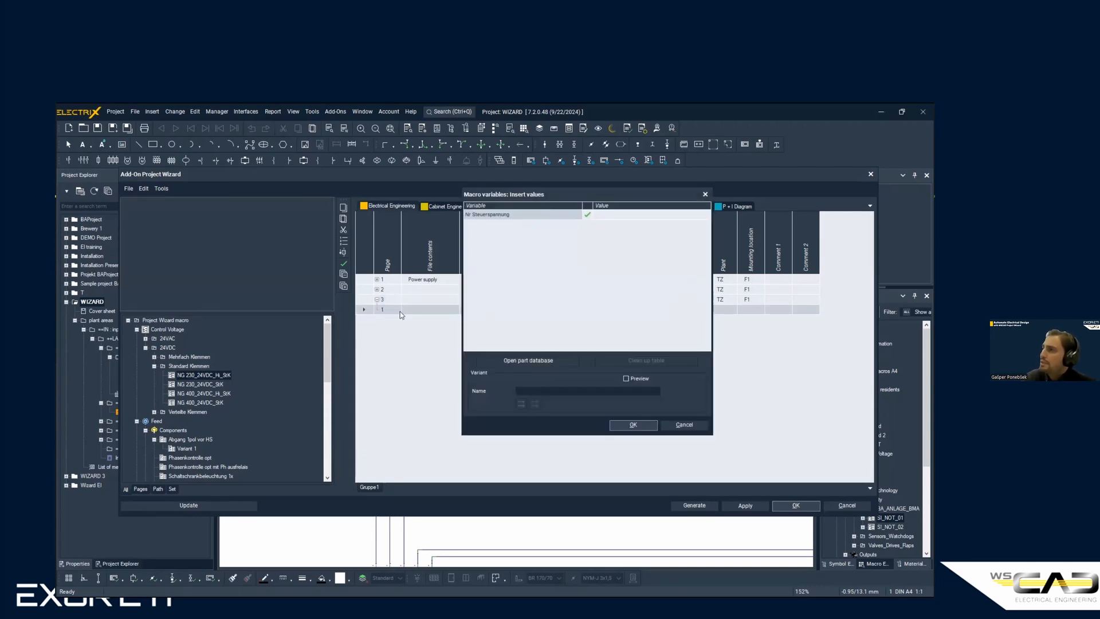
pyautogui.click(615, 216)
pyautogui.write('1')
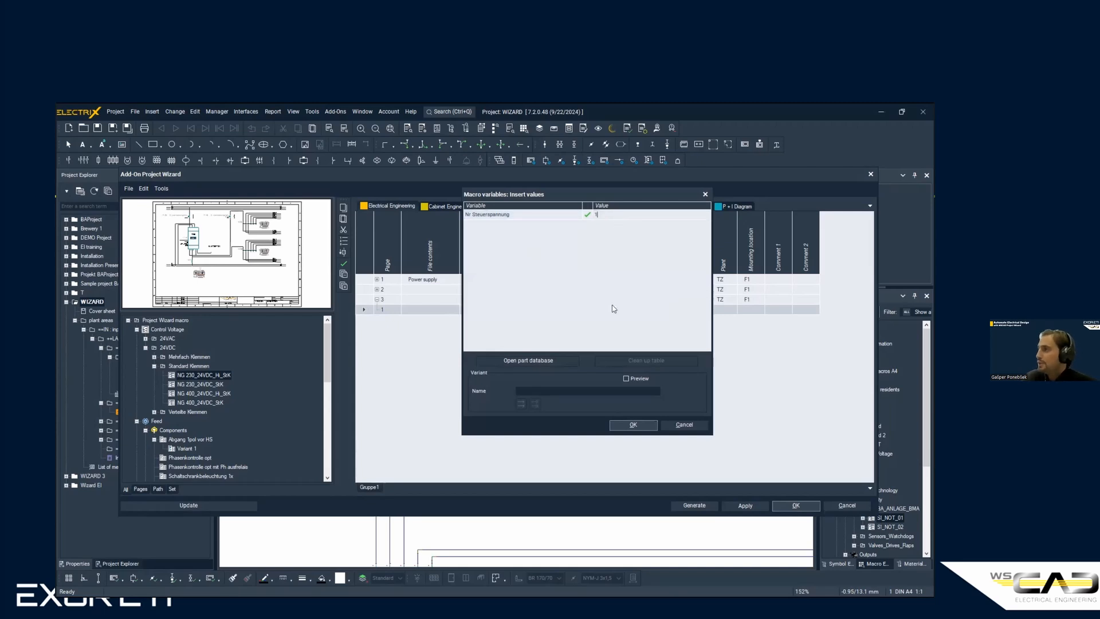
pyautogui.click(631, 427)
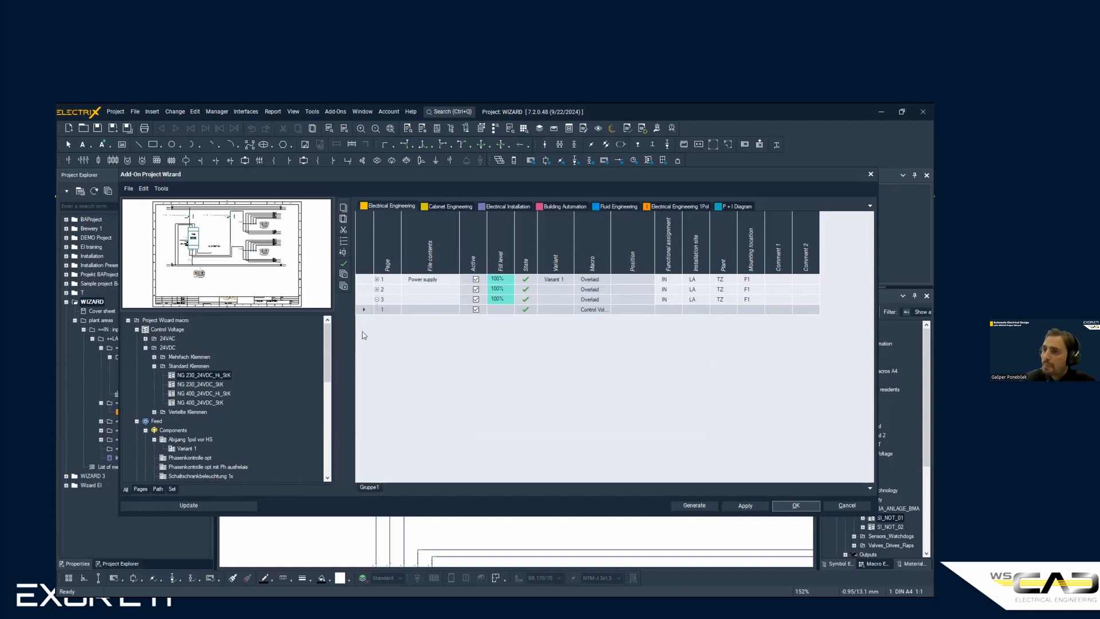
pyautogui.click(377, 300)
# - Collapse the 24VDC and Feed macro groups and add the Address 0 variant of the SI_NOT_01 safety macro as page 4
pyautogui.scroll(-4, 190, 366)
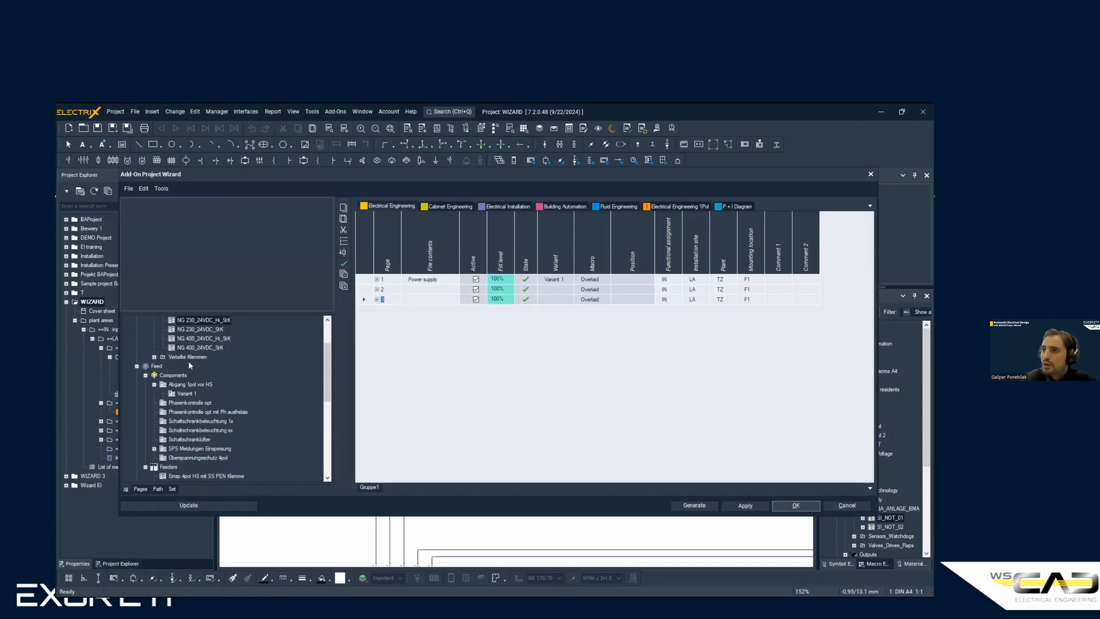
pyautogui.scroll(-4, 190, 365)
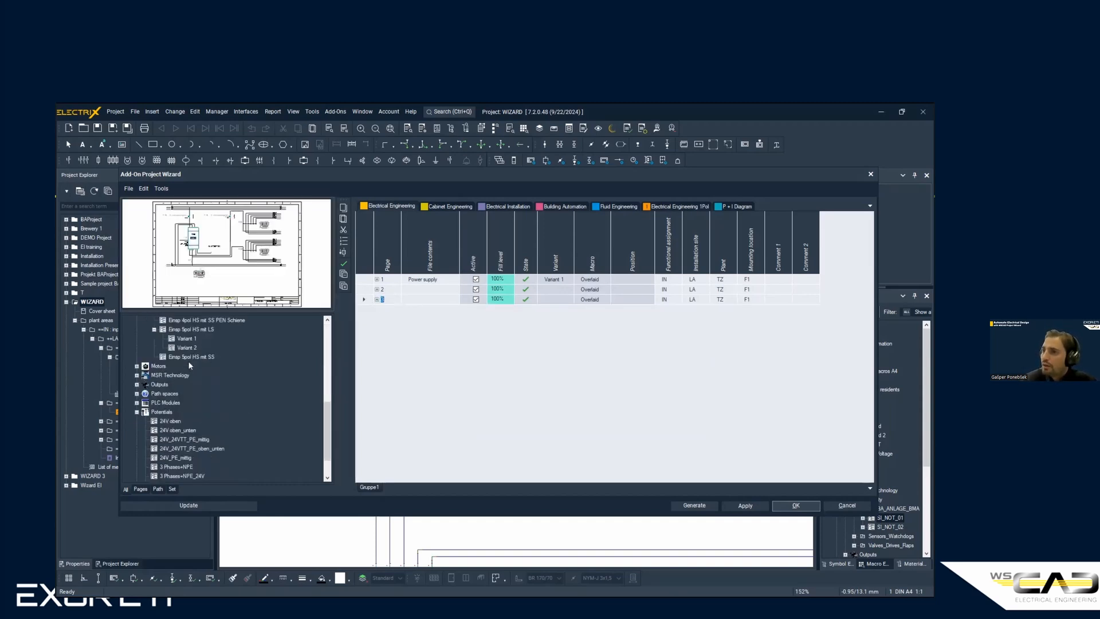
pyautogui.scroll(10, 188, 360)
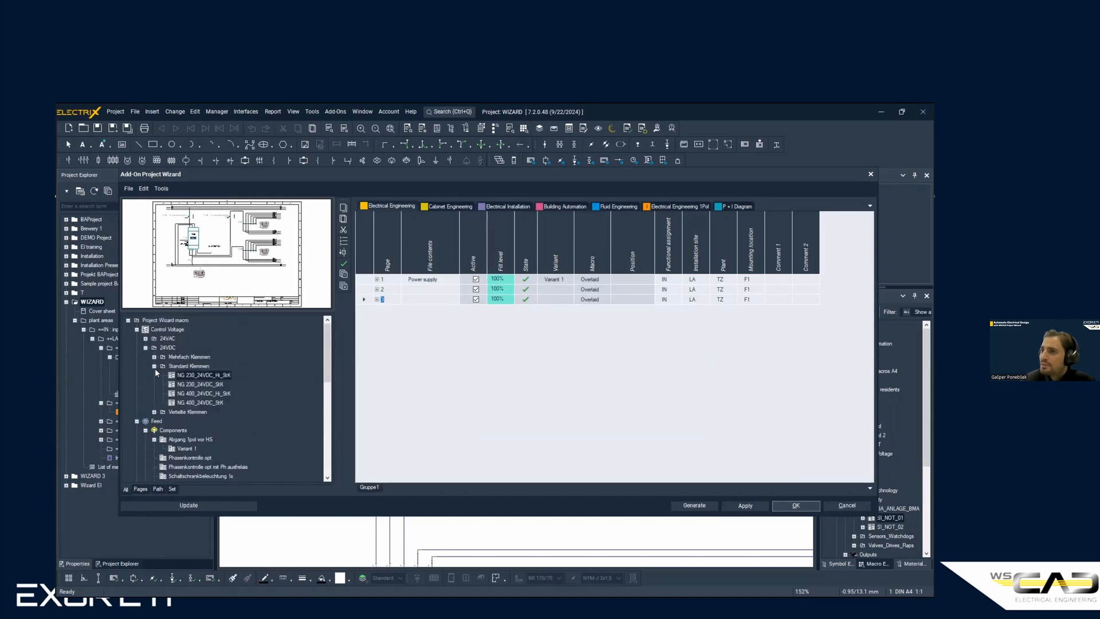
pyautogui.click(145, 348)
pyautogui.click(137, 357)
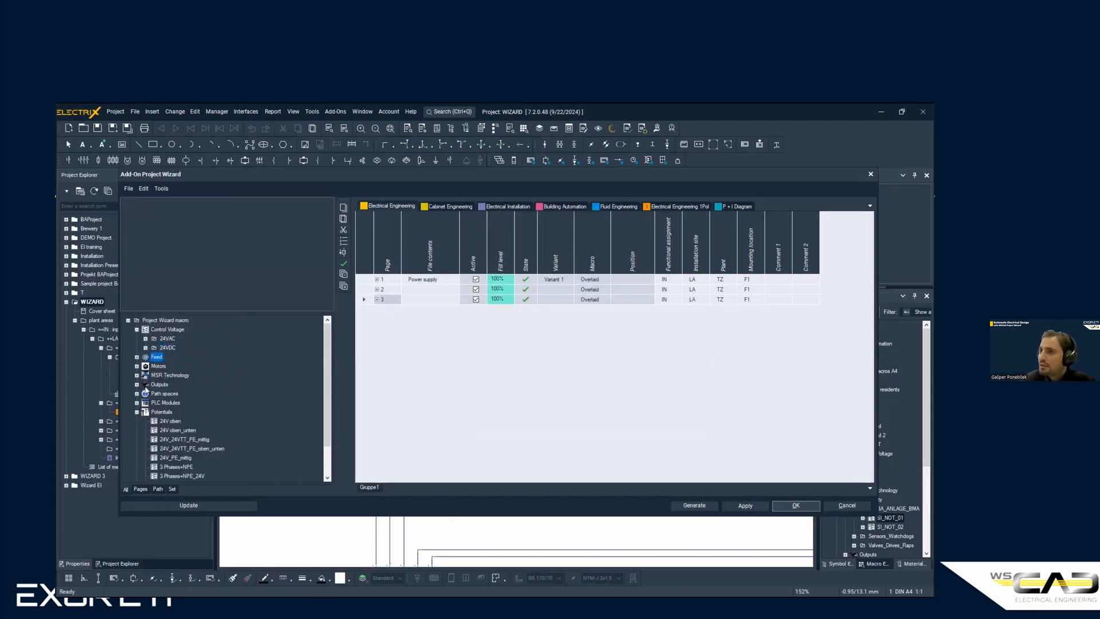
pyautogui.click(137, 375)
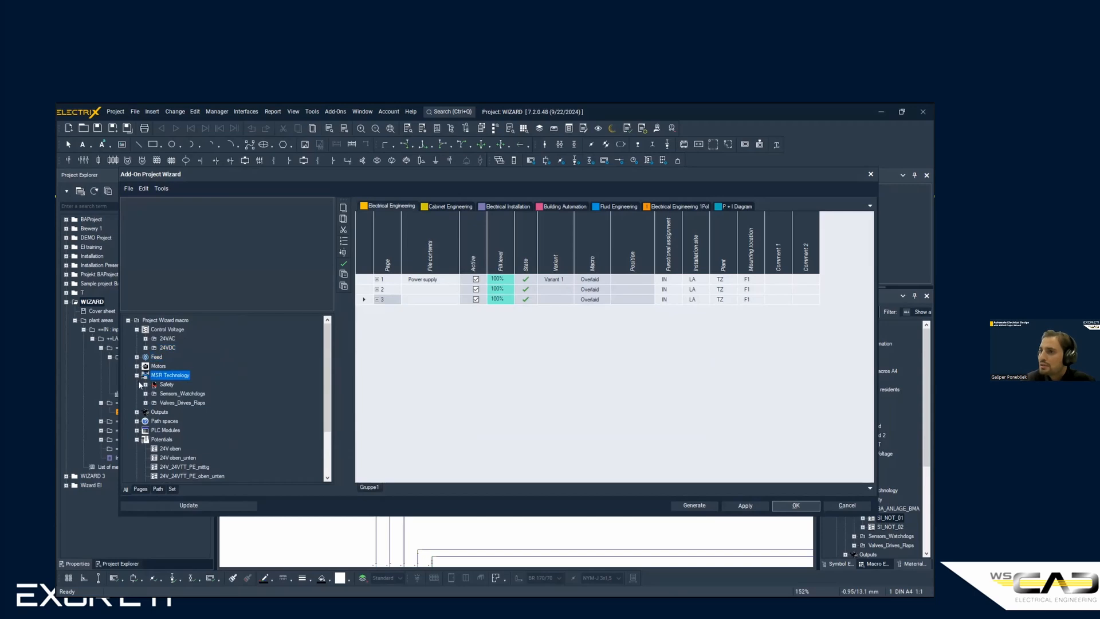
pyautogui.click(146, 384)
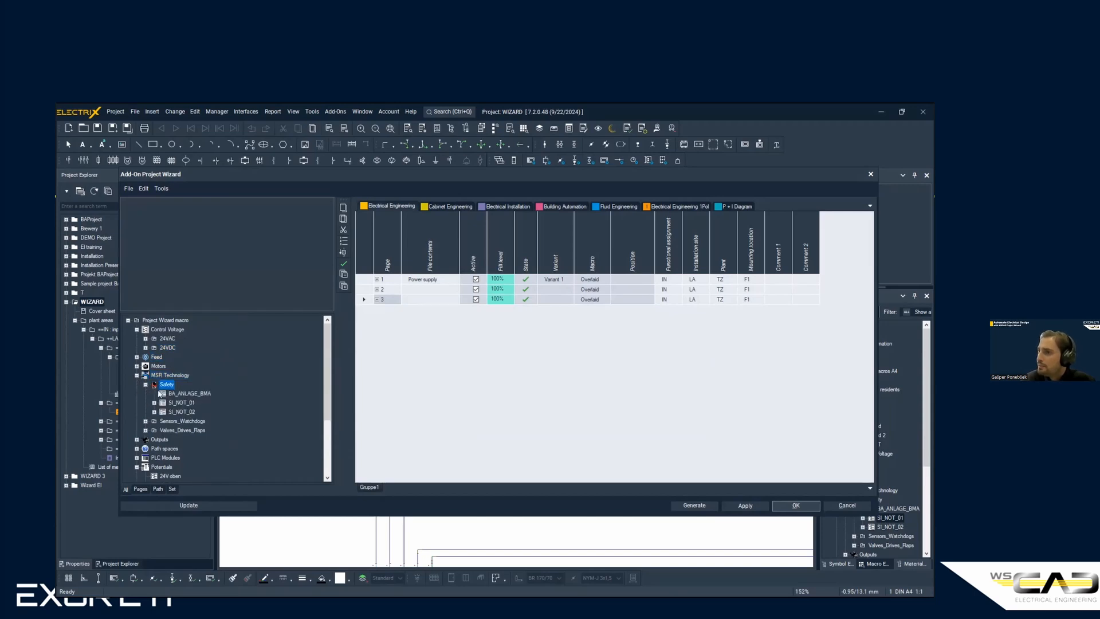
pyautogui.click(154, 403)
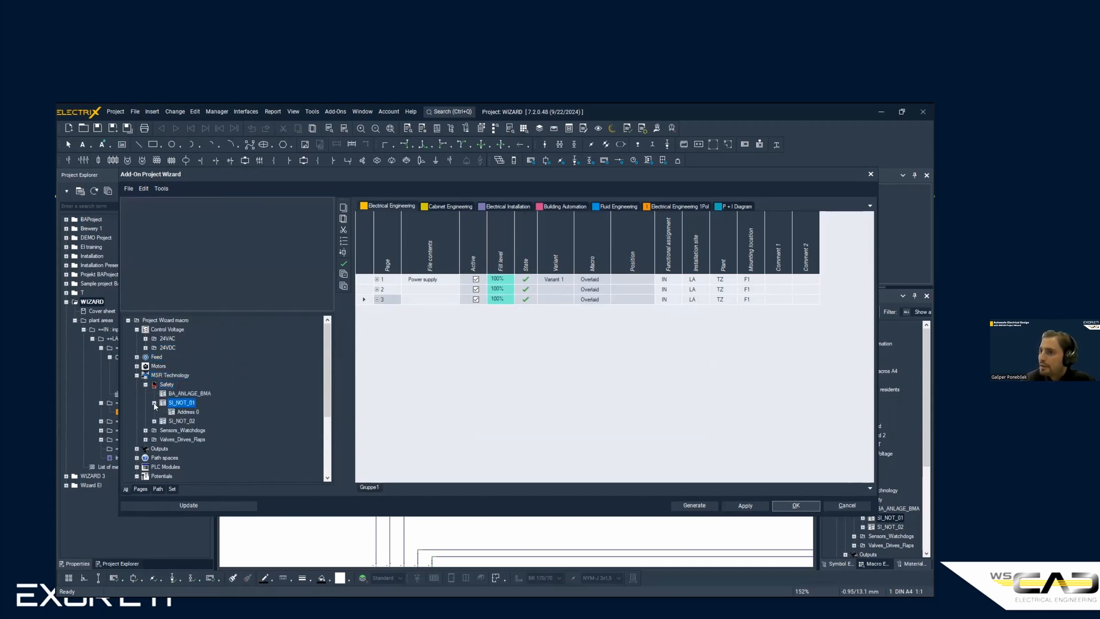
pyautogui.doubleClick(185, 414)
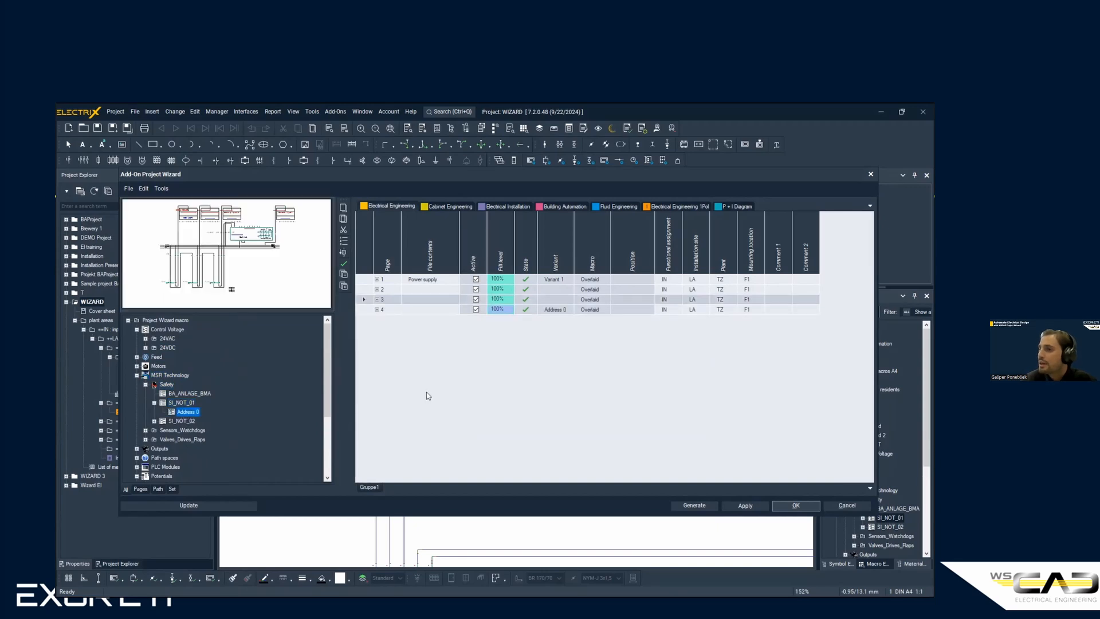
# - Review the macro variable values of page 4's safety macro, leave them unchanged and collapse the page
pyautogui.click(378, 310)
pyautogui.doubleClick(366, 320)
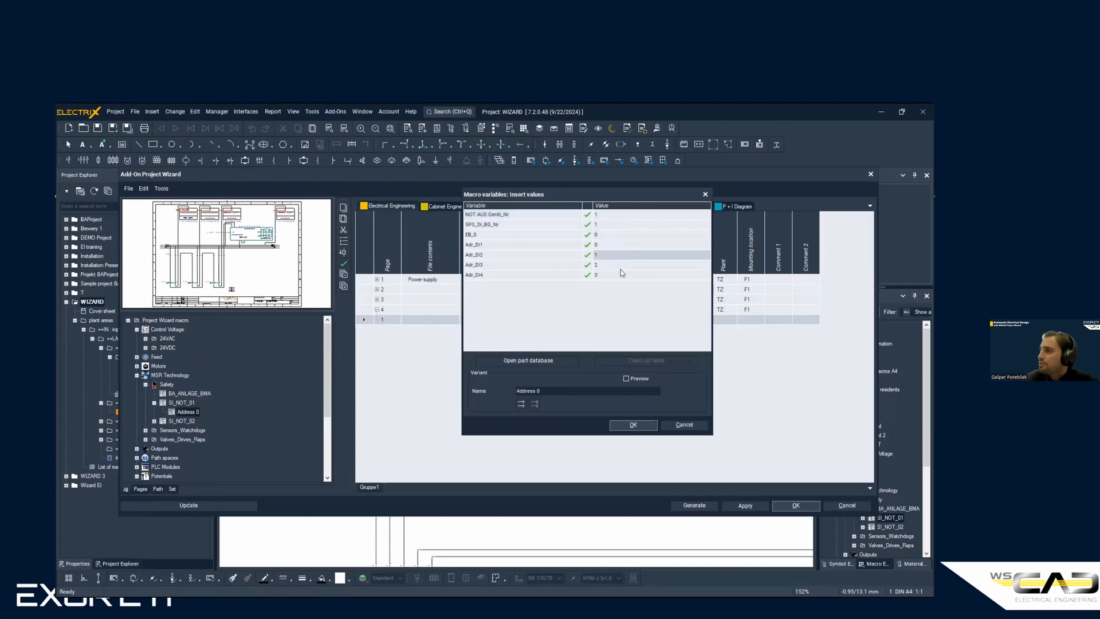
pyautogui.click(642, 426)
pyautogui.click(377, 309)
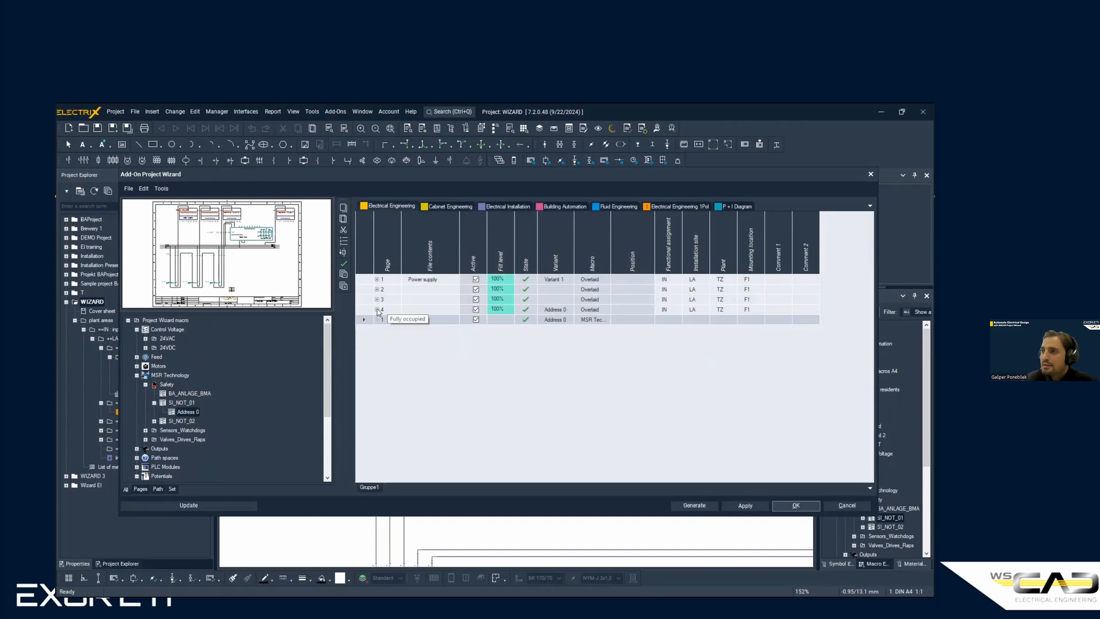
# - Add the Number 1 variant of the SI_NOT_02 safety macro as page 5 and check the page's contents
pyautogui.click(154, 422)
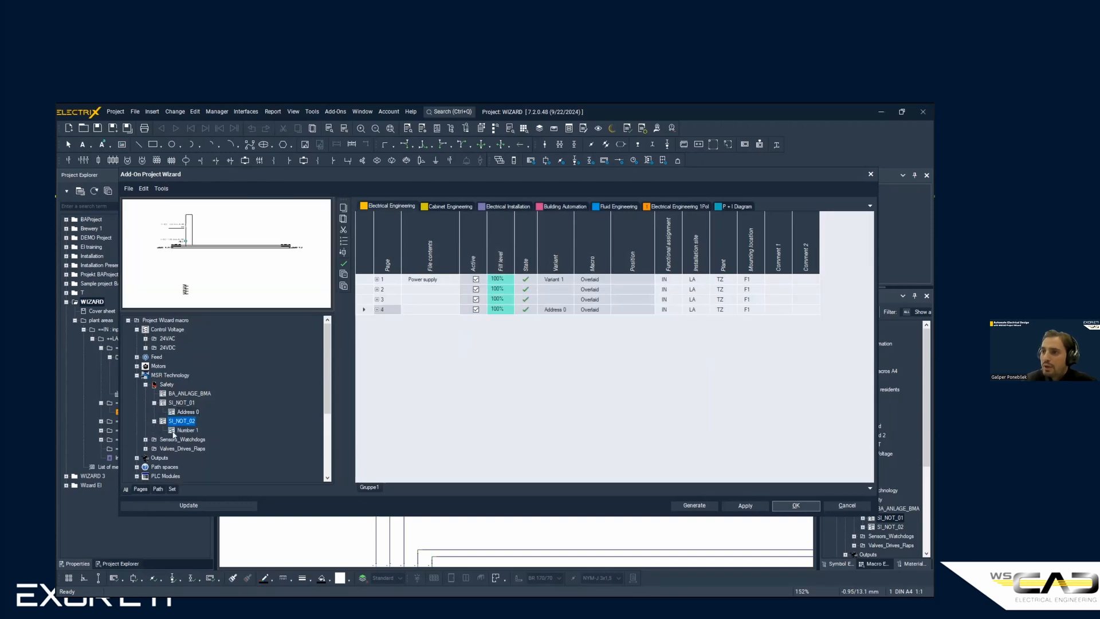
pyautogui.doubleClick(179, 431)
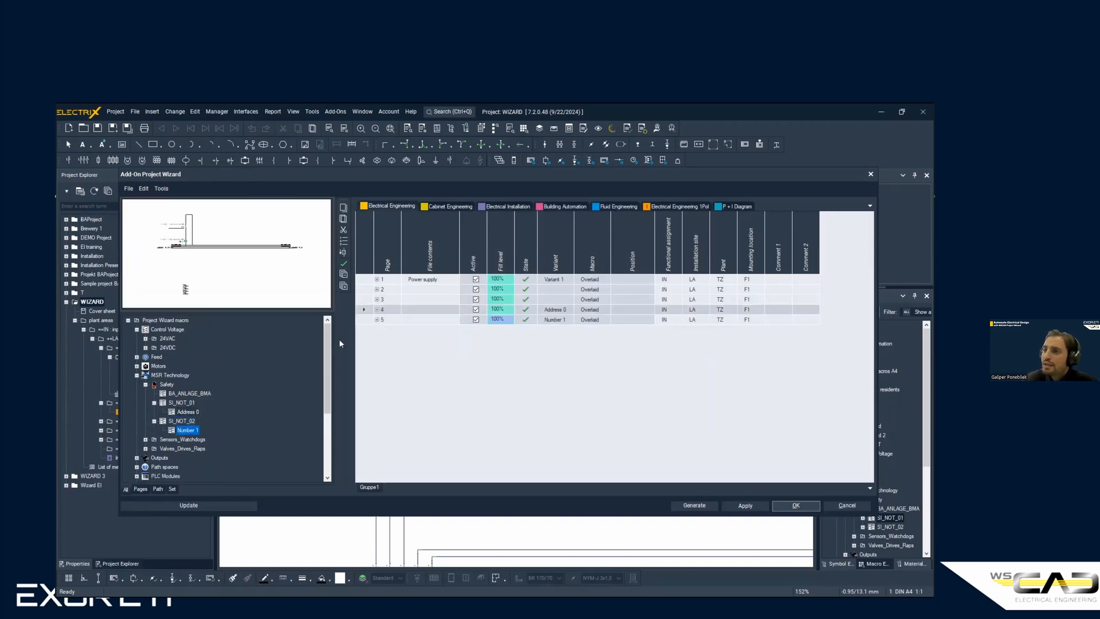
pyautogui.click(377, 320)
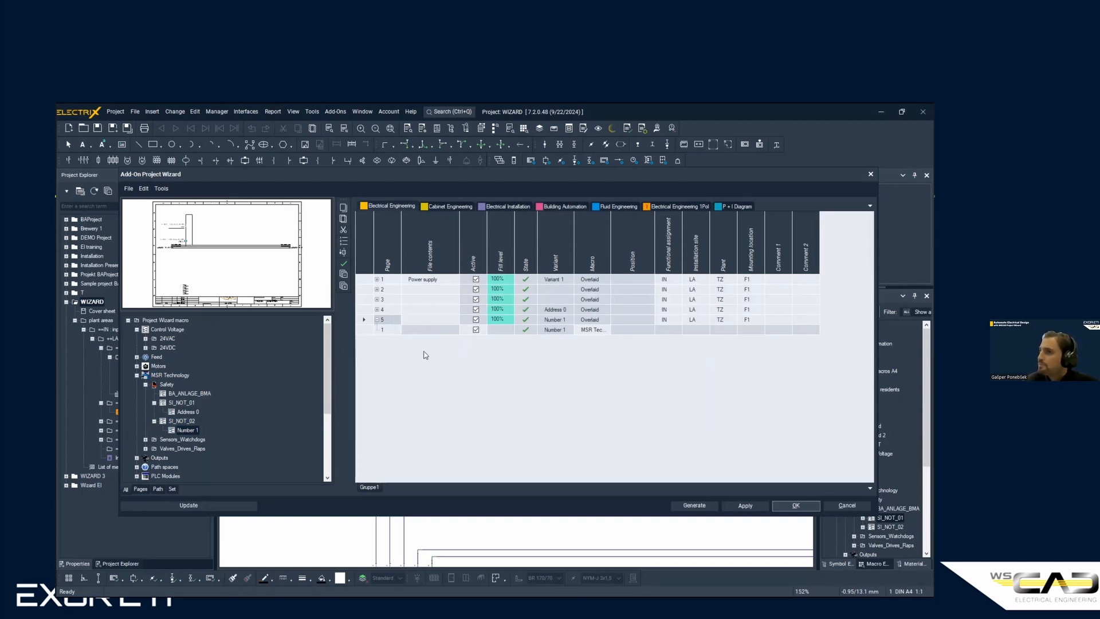
pyautogui.click(377, 320)
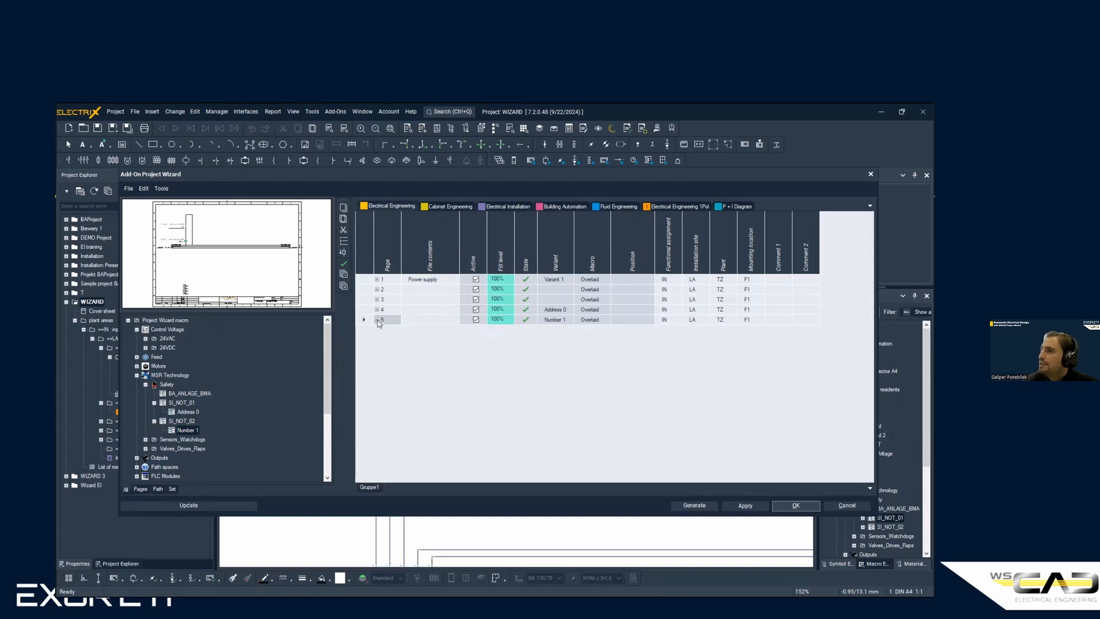
# - Select pages 1 to 5, view the option for saving the selection as a set and dismiss it without saving
pyautogui.click(367, 281)
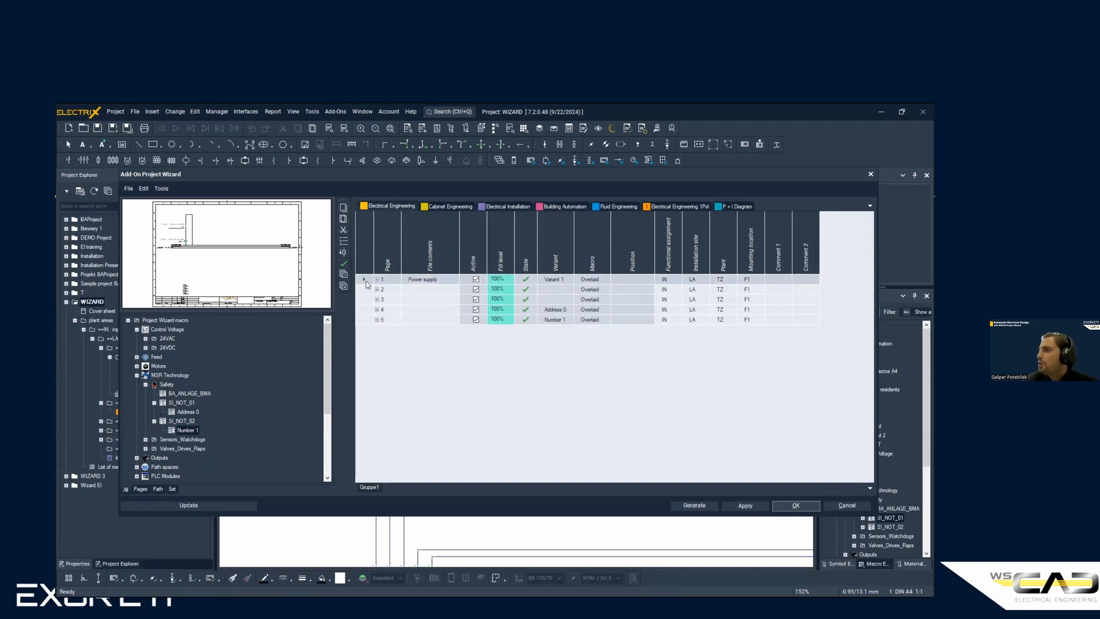
pyautogui.click(366, 321)
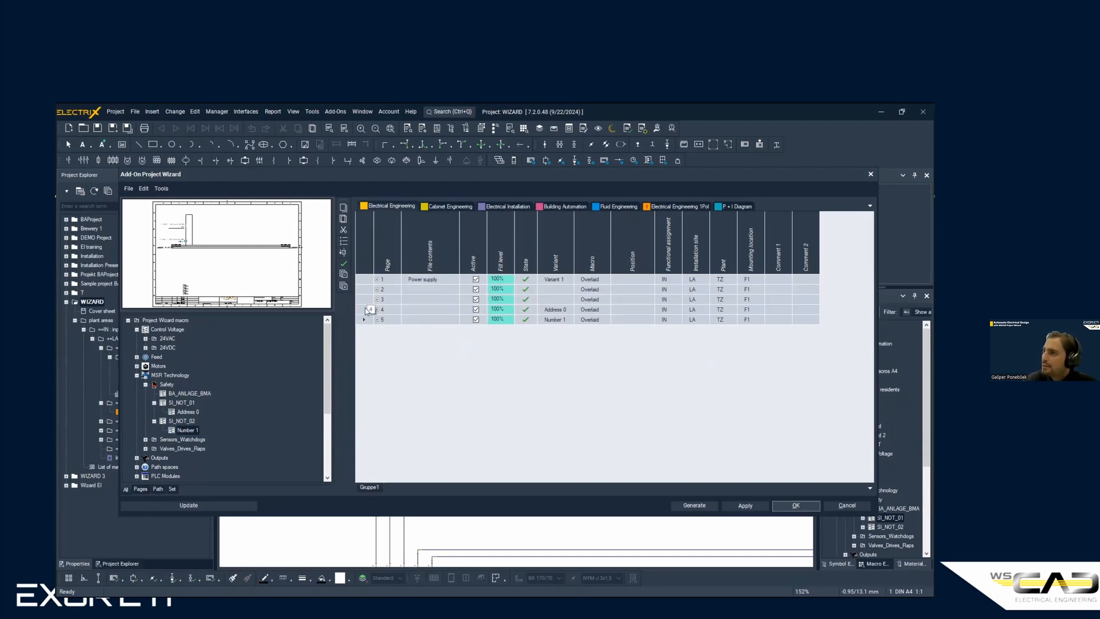
pyautogui.rightClick(367, 310)
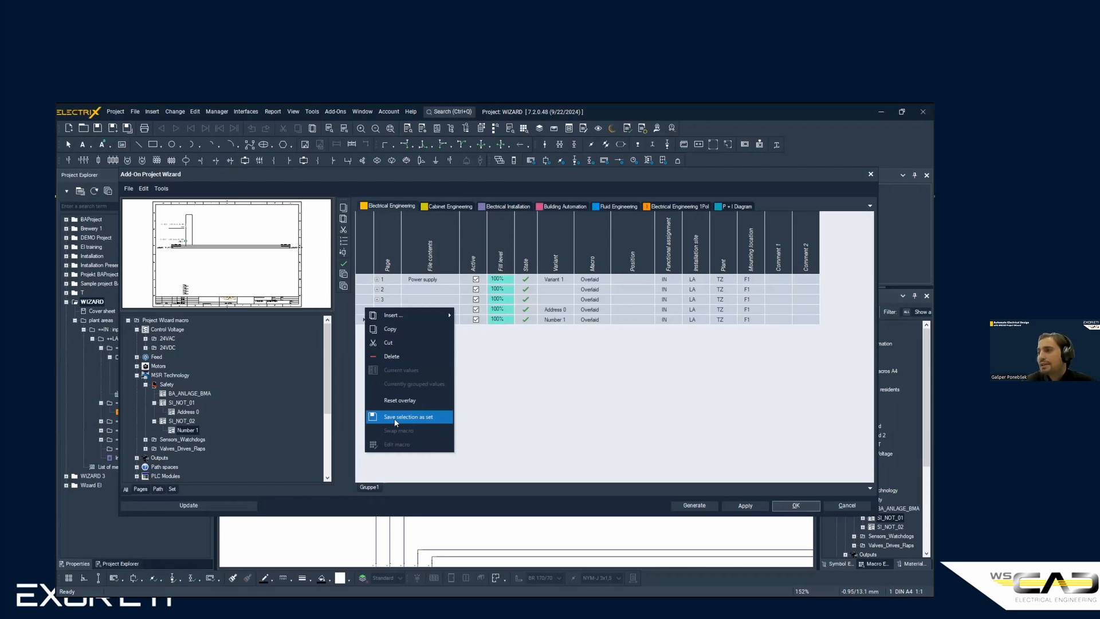
pyautogui.click(499, 374)
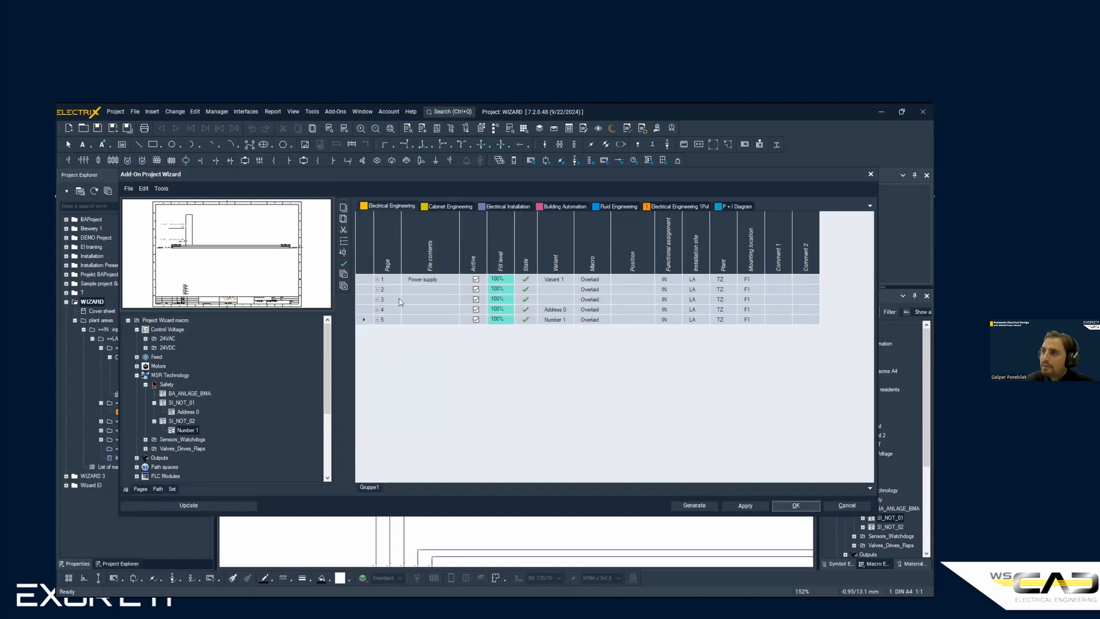
# - Insert the Pages from Technology center set after page 5 and preview several of its input and output pages
pyautogui.scroll(-4, 239, 431)
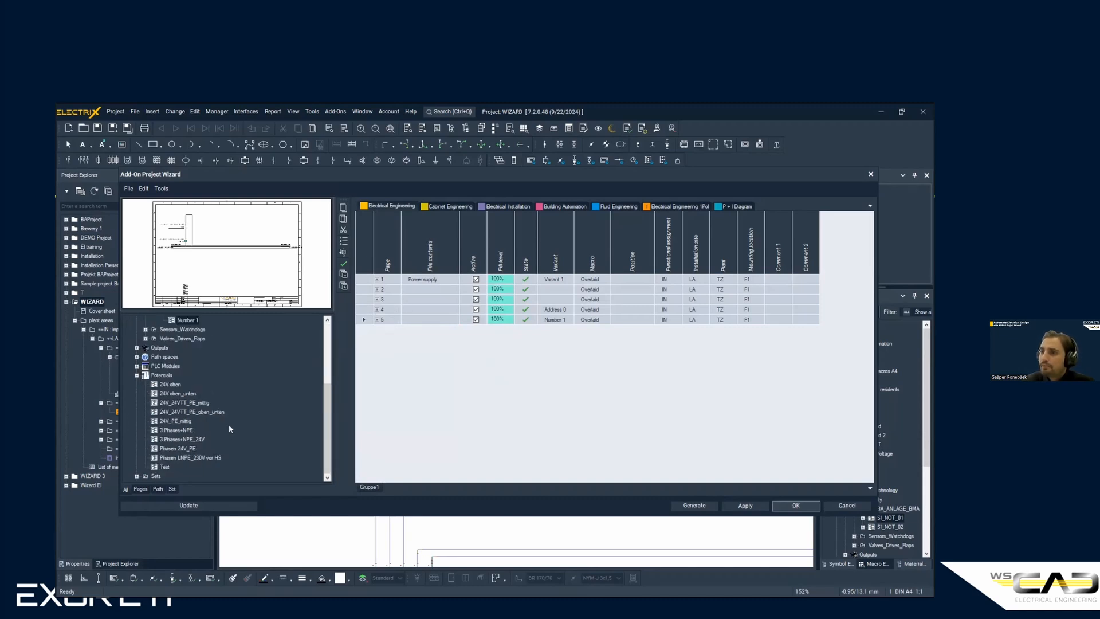
pyautogui.doubleClick(148, 477)
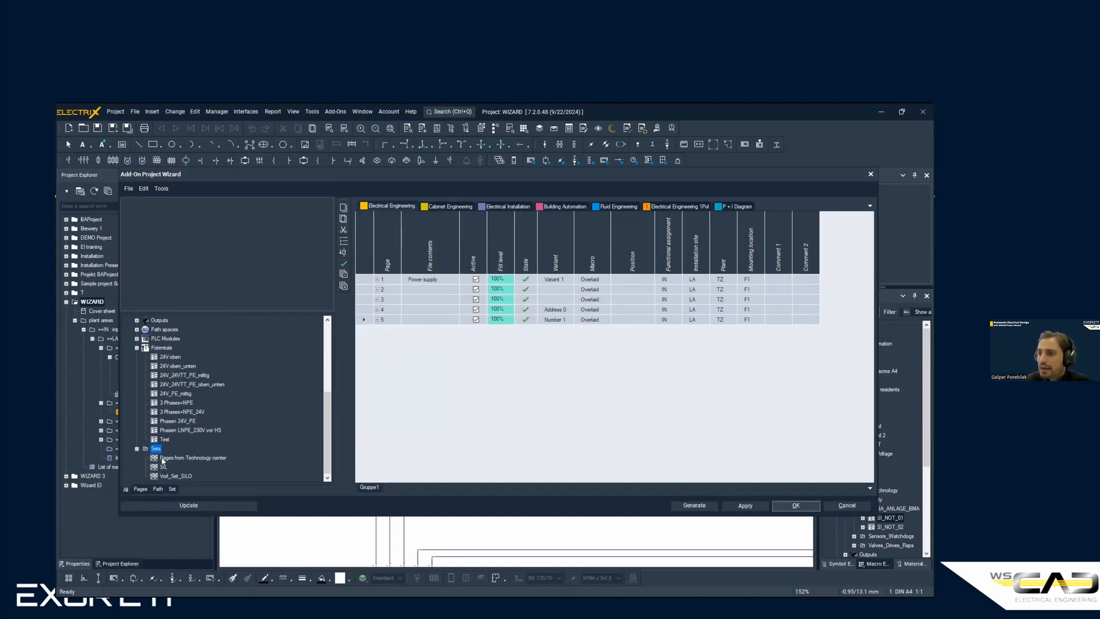
pyautogui.click(175, 458)
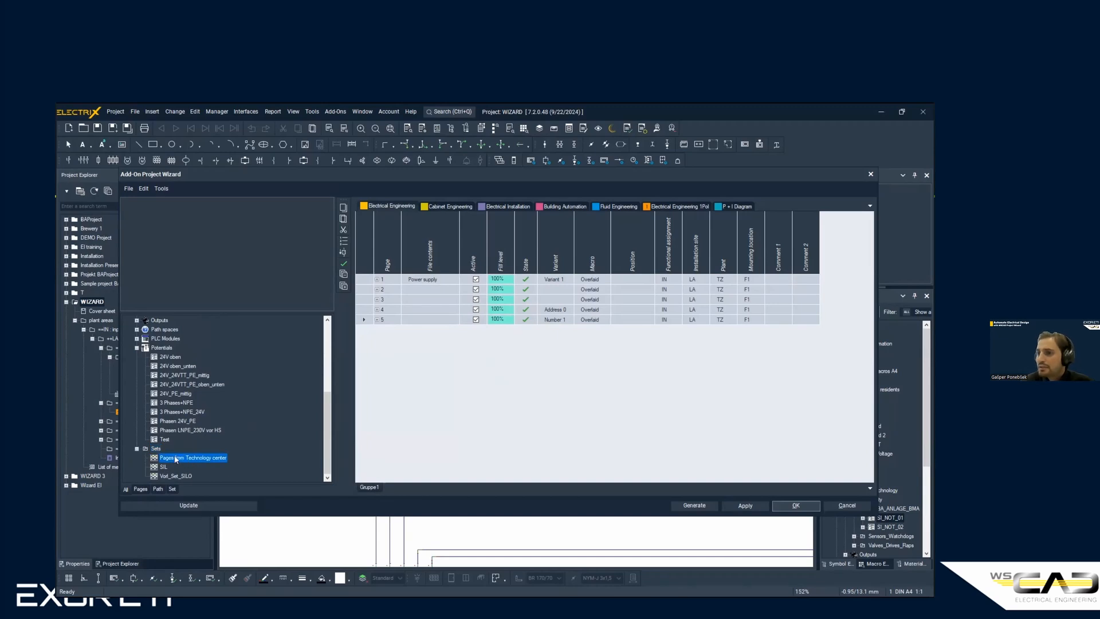
pyautogui.doubleClick(175, 458)
pyautogui.click(391, 344)
pyautogui.click(390, 357)
pyautogui.click(390, 369)
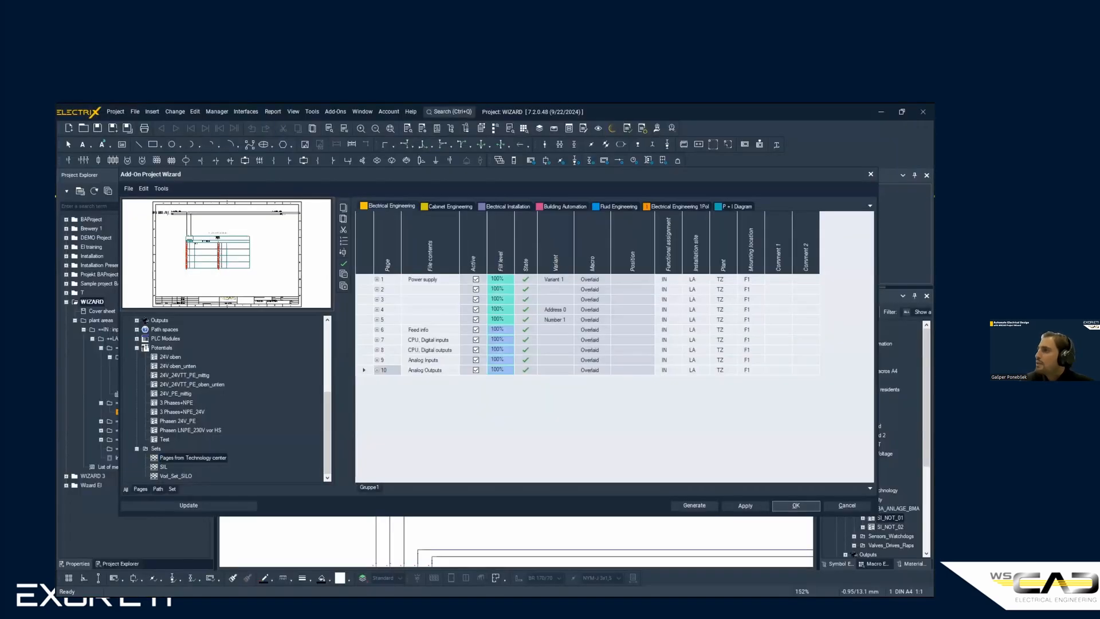
# - Check the file contents of the configured pages and rename the page group as Technology center
pyautogui.click(438, 278)
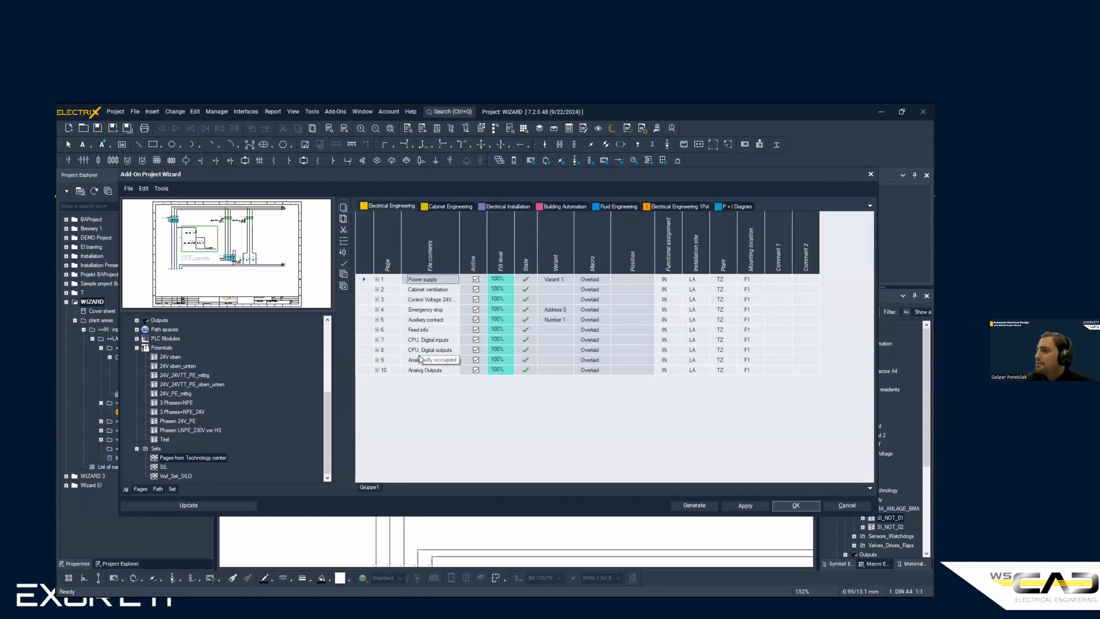
pyautogui.click(373, 488)
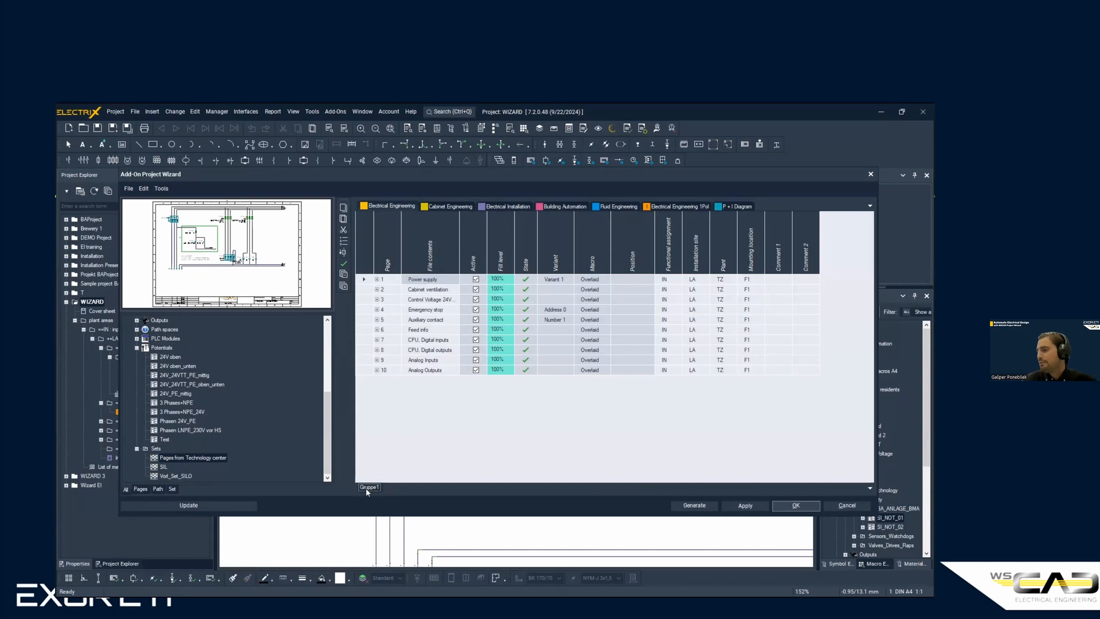
pyautogui.rightClick(365, 487)
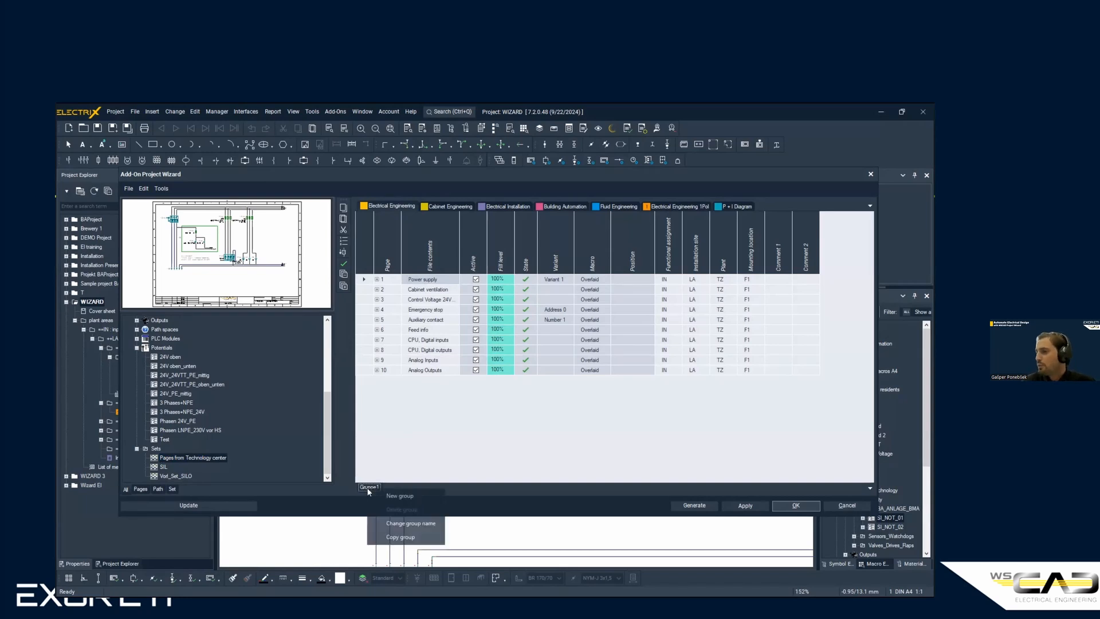
pyautogui.click(424, 524)
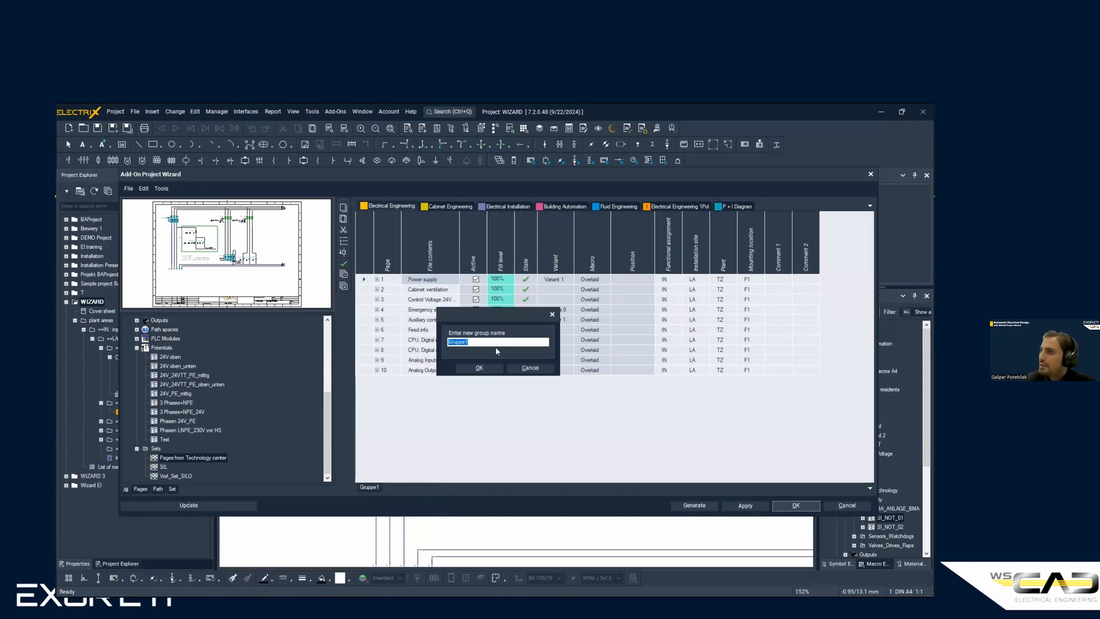
pyautogui.write('Technology')
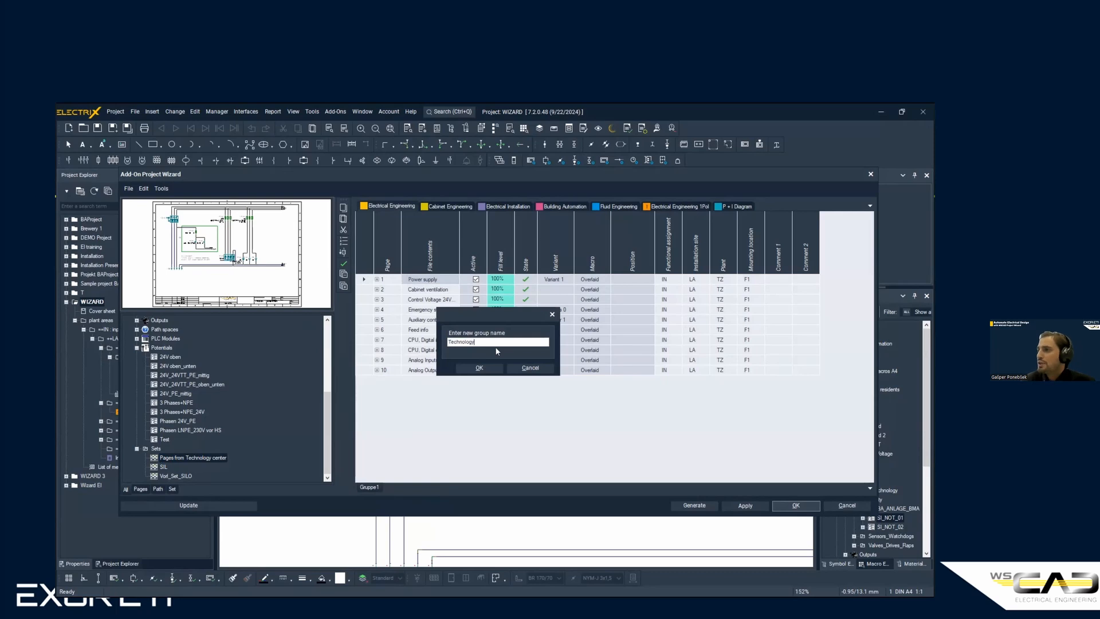
pyautogui.write(' center')
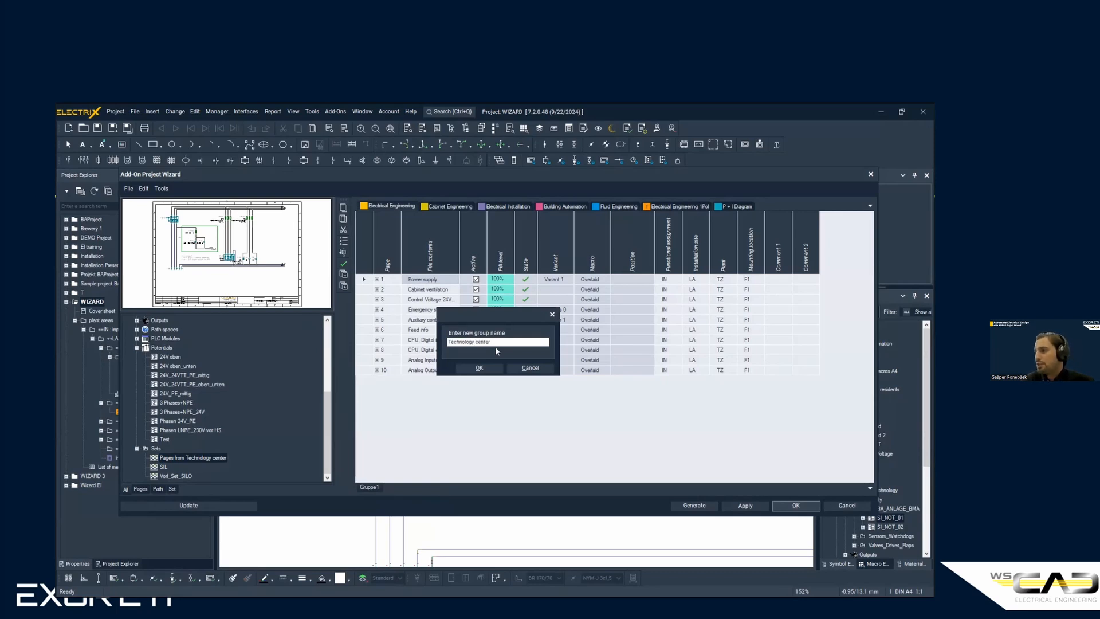
pyautogui.click(461, 369)
# - Add a new page group named SIL1 after the Technology center group
pyautogui.rightClick(414, 486)
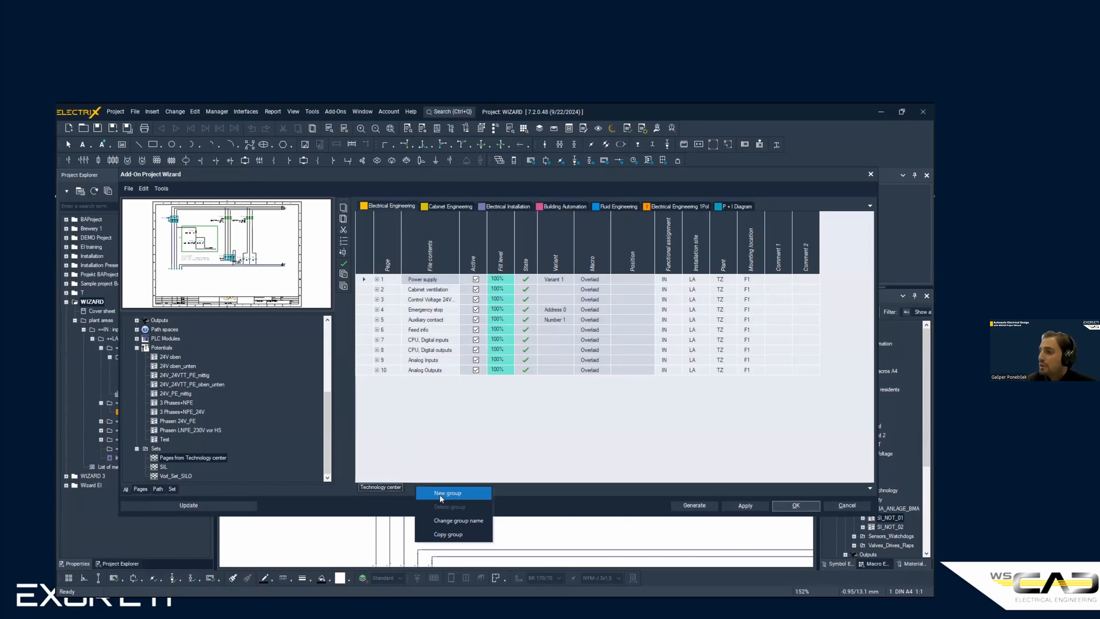
pyautogui.click(438, 494)
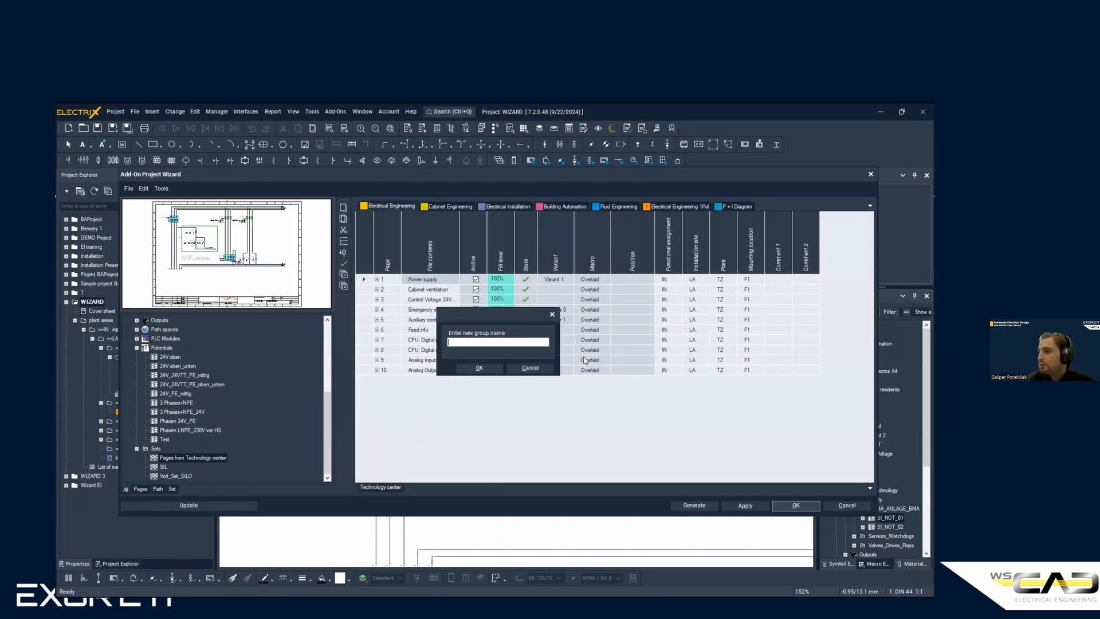
pyautogui.write('SIL')
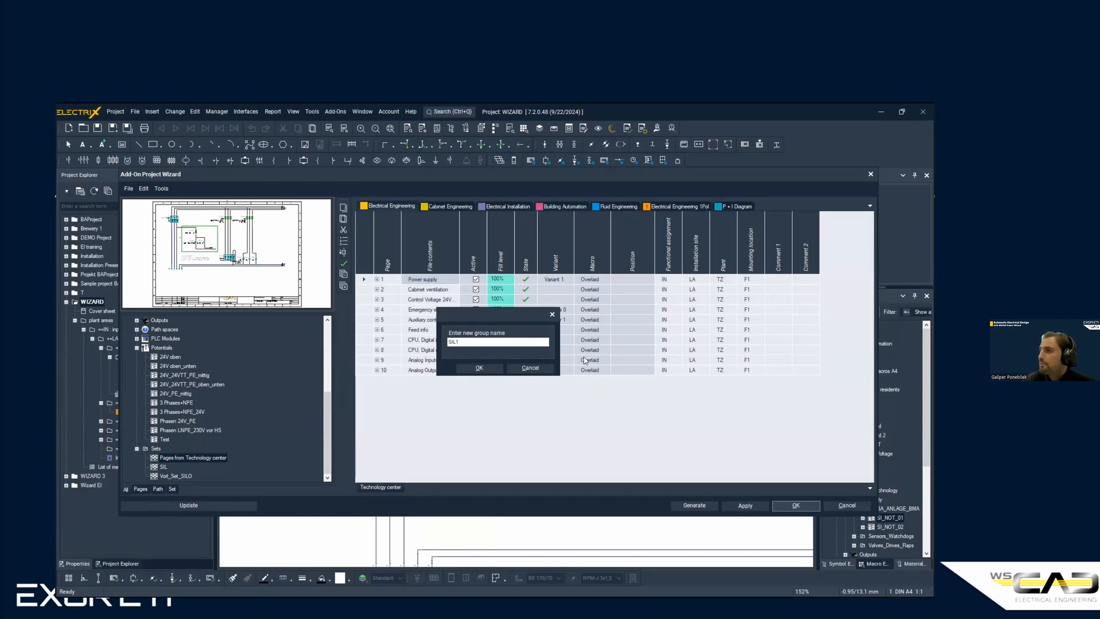
pyautogui.write('1')
pyautogui.press('Return')
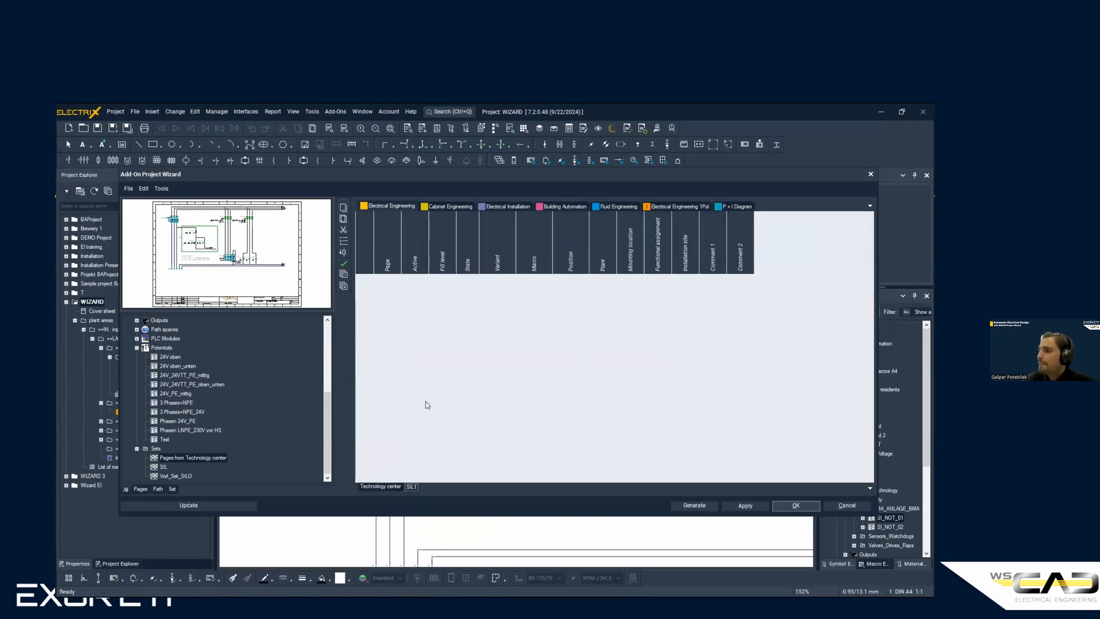
# - Add two more page groups named SIL2 and SIL3 after the SIL1 group
pyautogui.rightClick(437, 488)
pyautogui.click(468, 499)
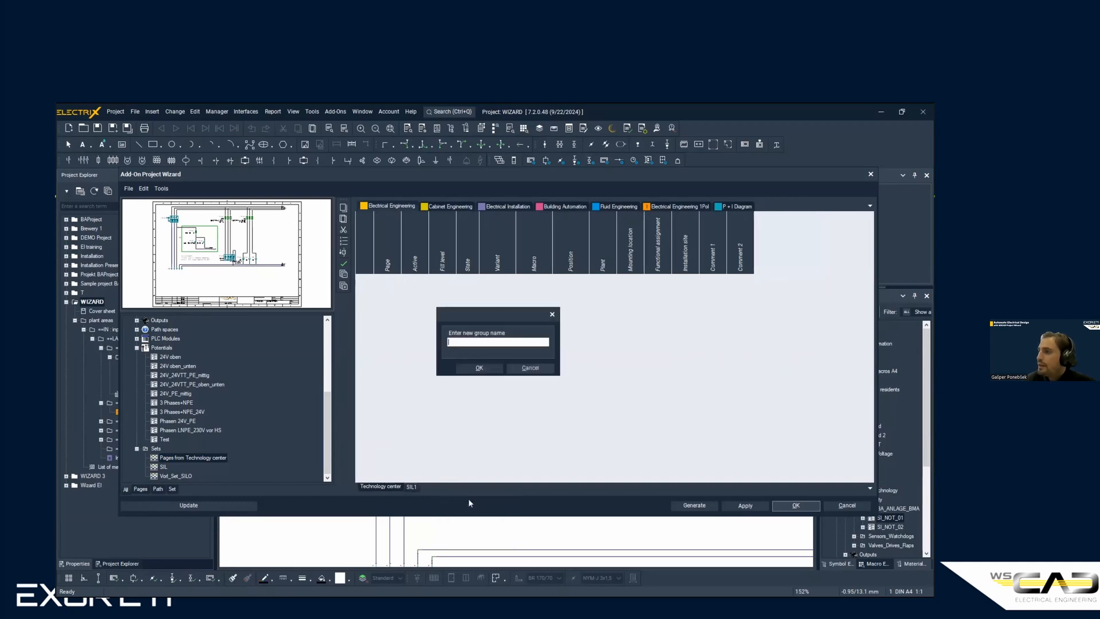
pyautogui.write('SIL2')
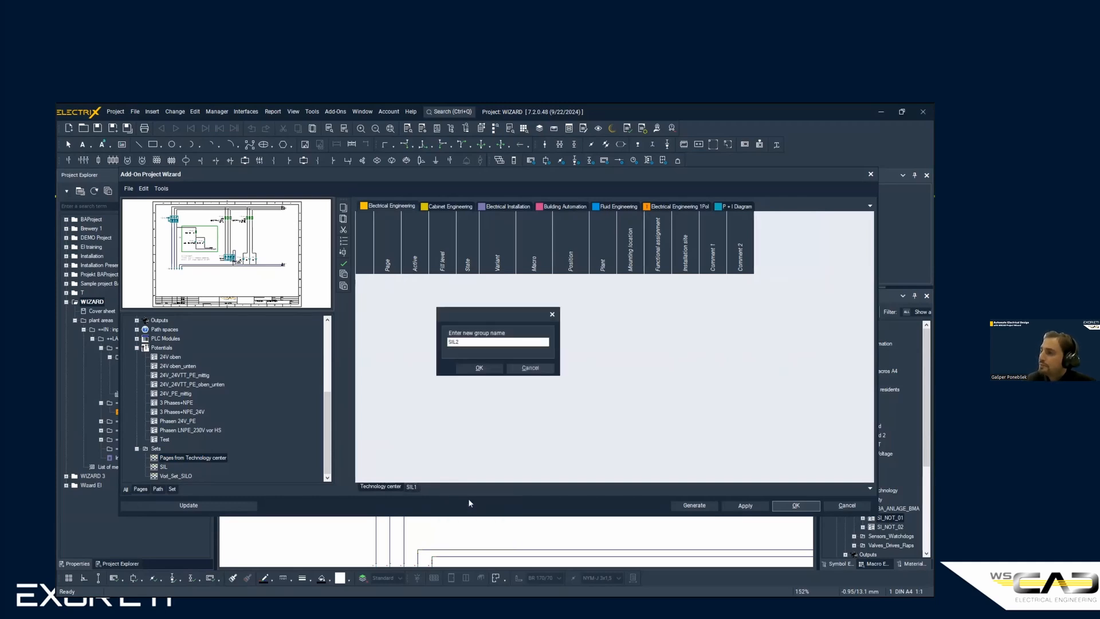
pyautogui.click(479, 367)
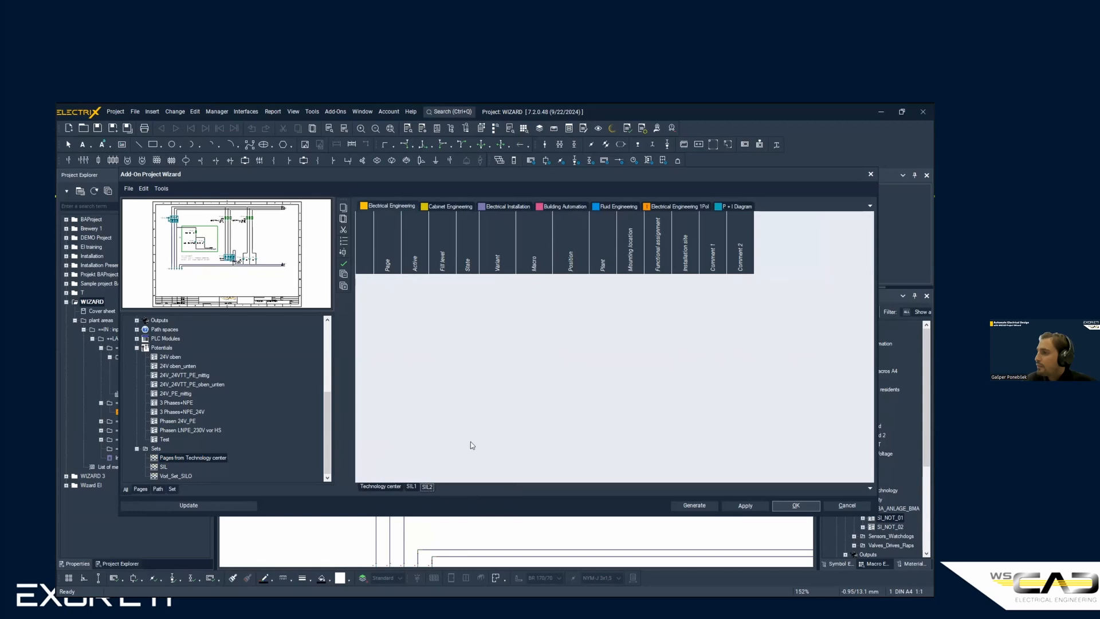
pyautogui.rightClick(444, 487)
pyautogui.click(478, 494)
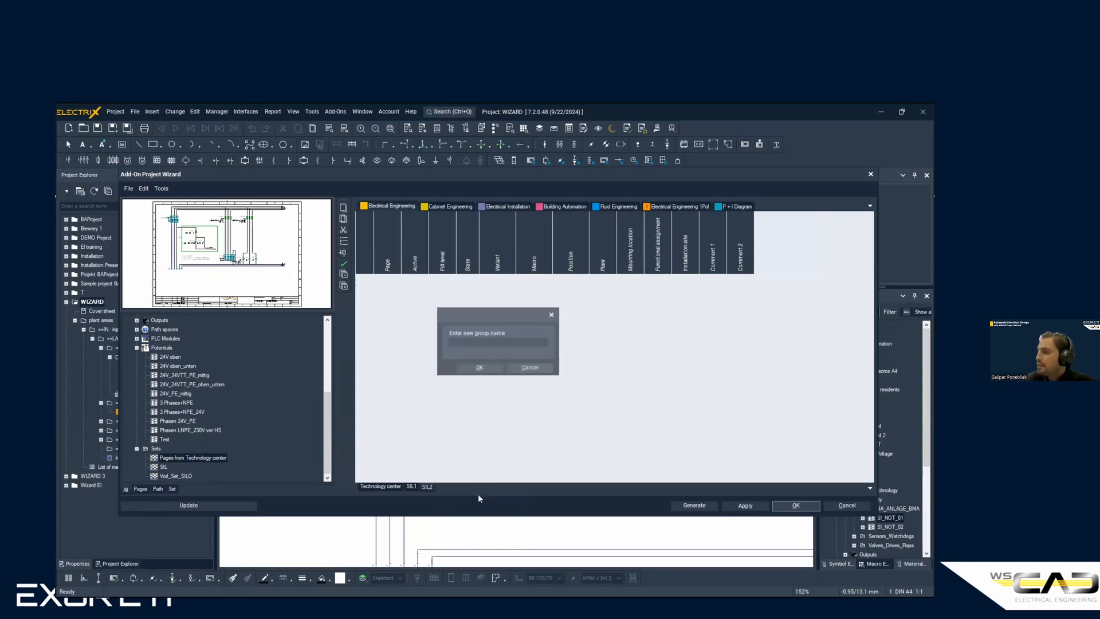
pyautogui.write('SIL3')
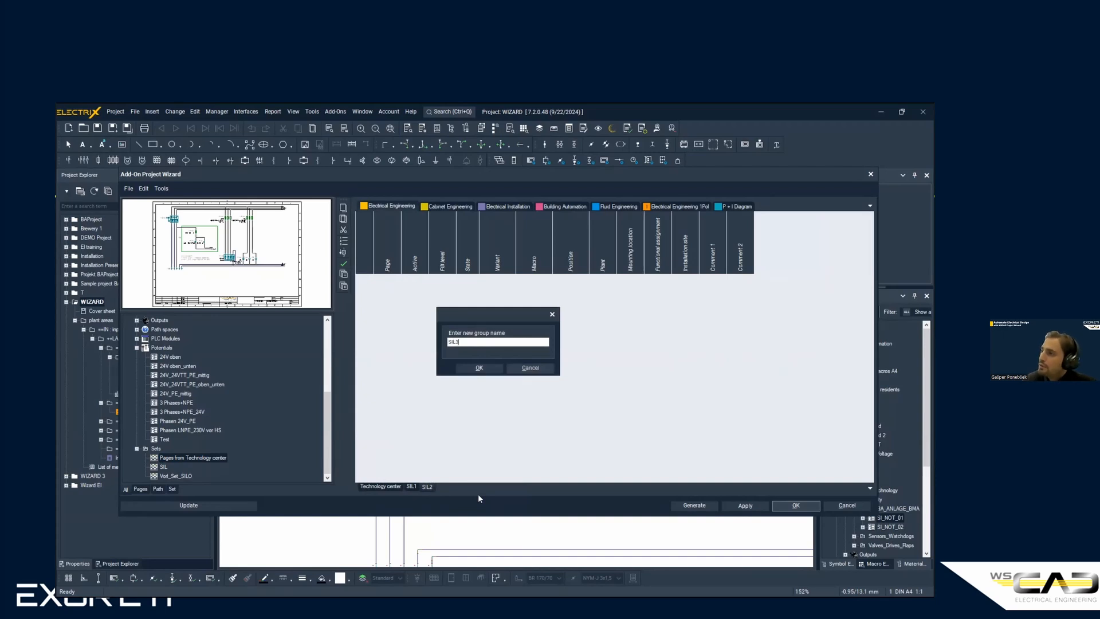
pyautogui.click(490, 369)
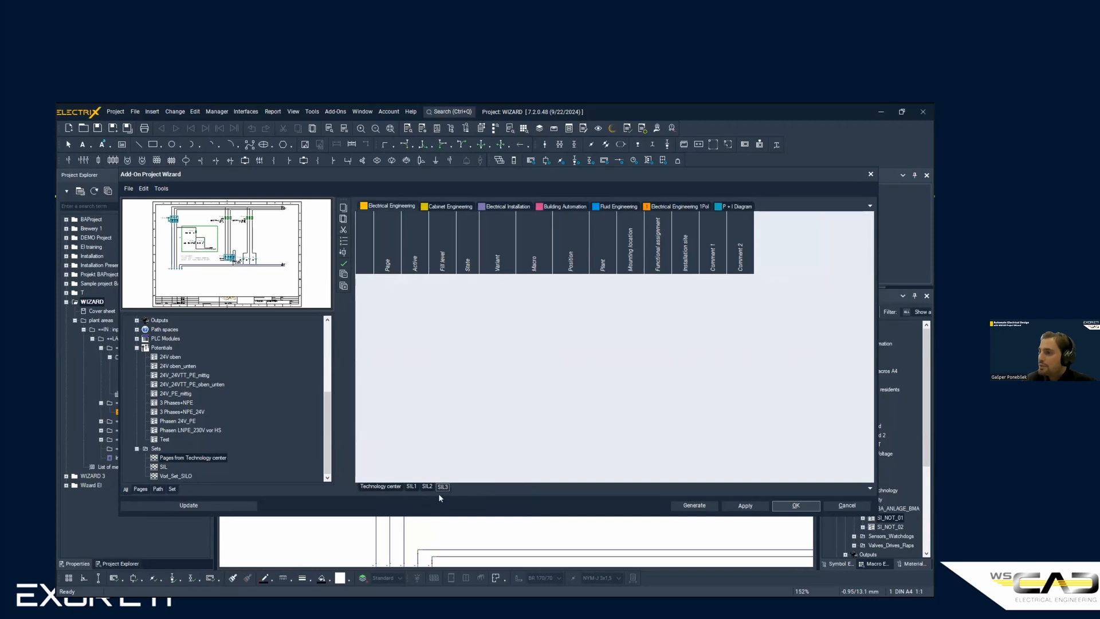
# - Apply the configuration and generate the Technology center group's pages into the Schematics folder under +F1
pyautogui.click(387, 487)
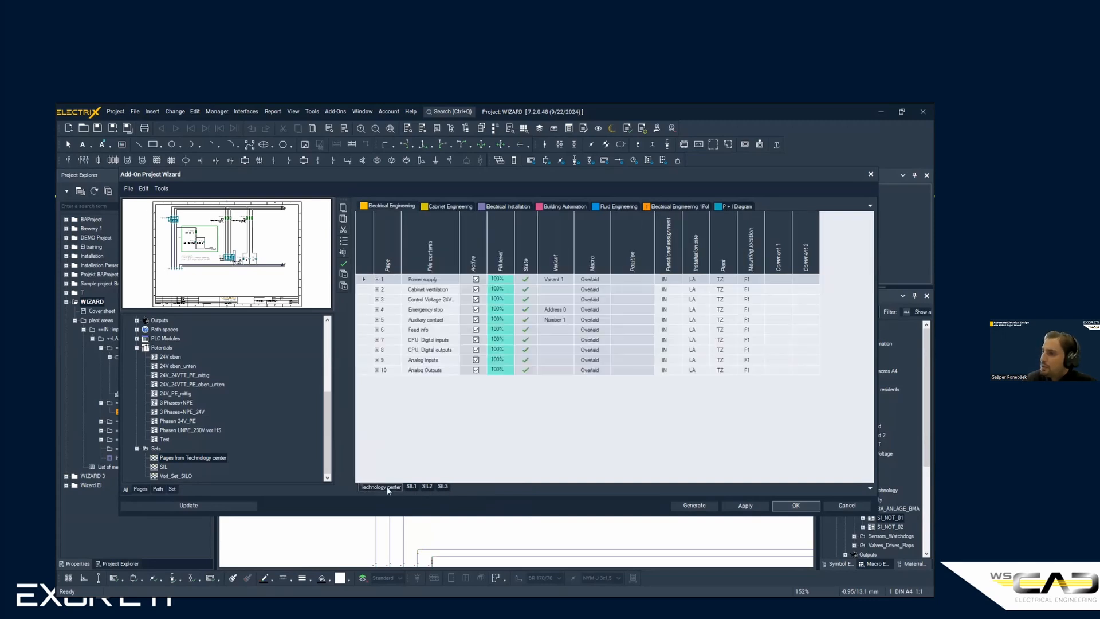
pyautogui.click(744, 506)
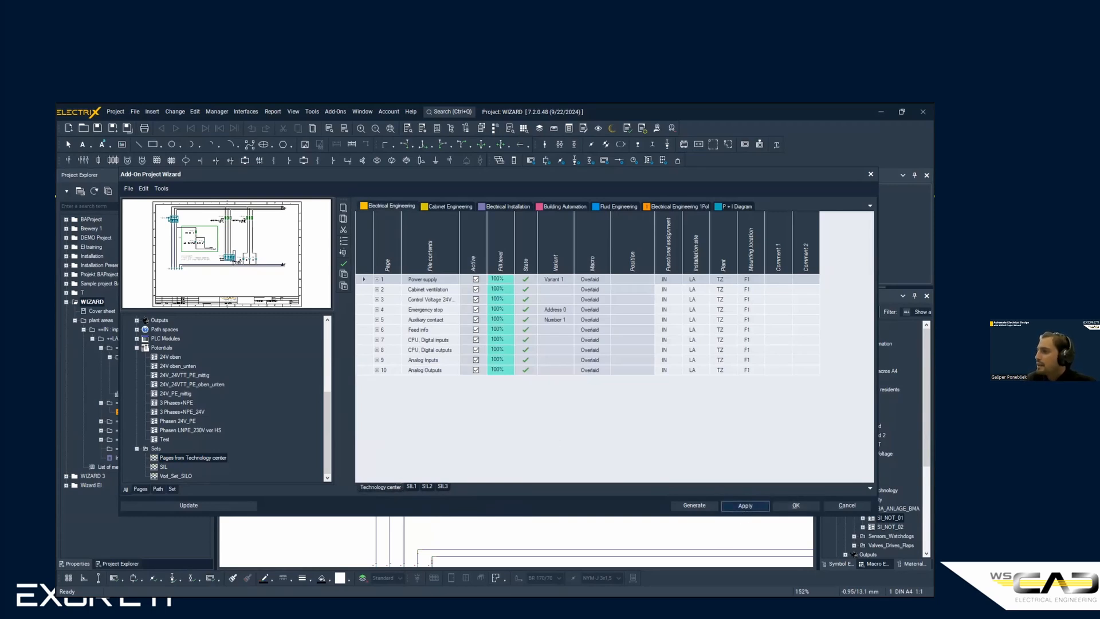
pyautogui.click(685, 507)
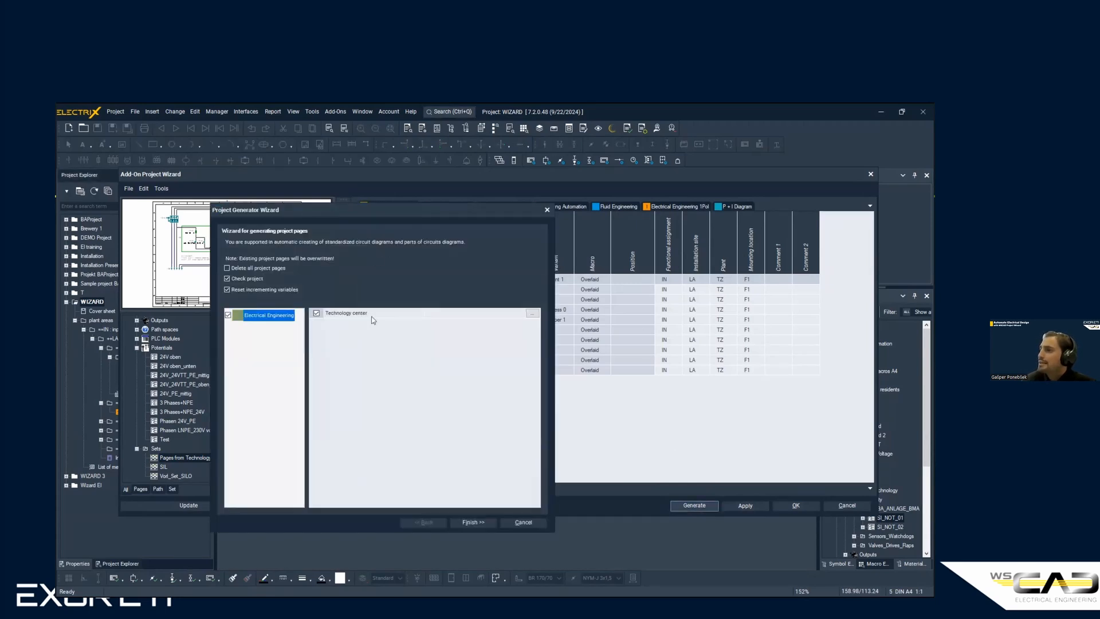
pyautogui.click(533, 314)
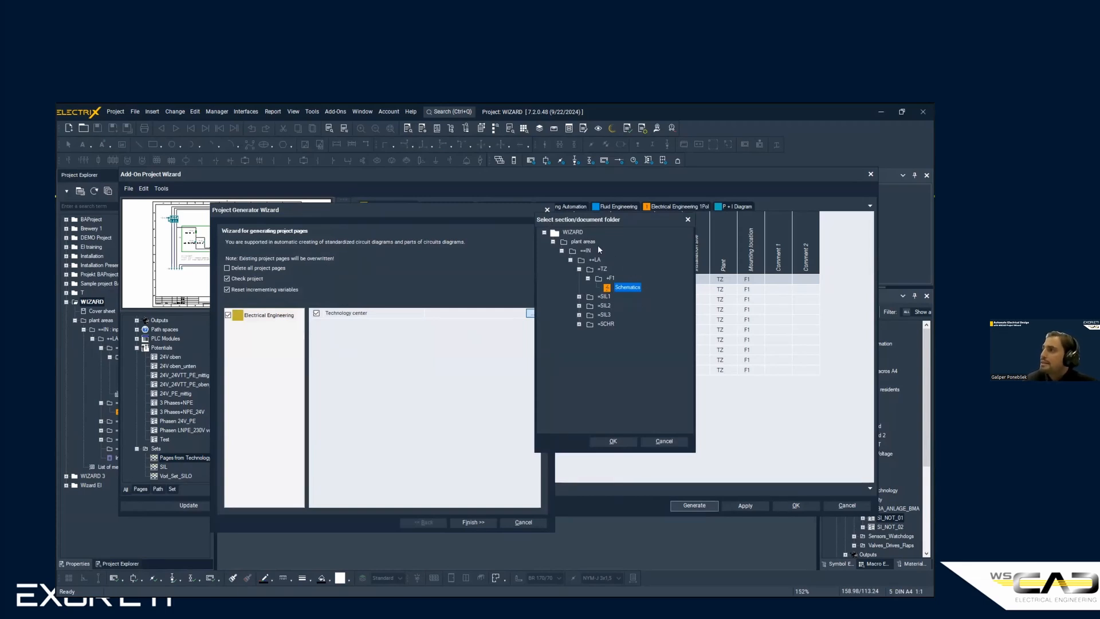
pyautogui.click(612, 443)
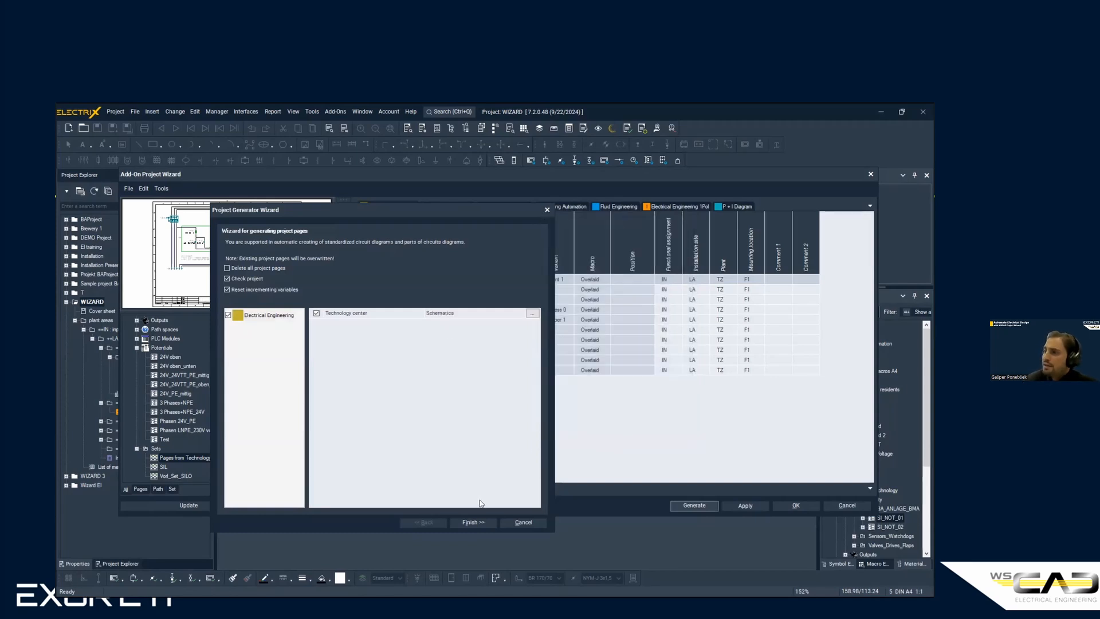
pyautogui.click(478, 522)
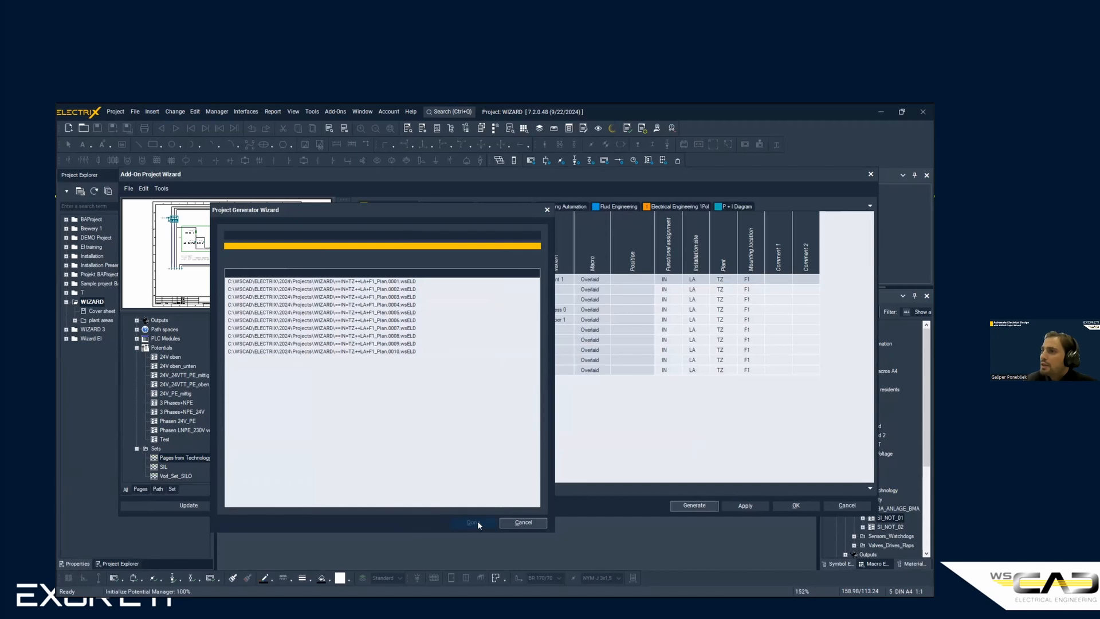
pyautogui.click(478, 521)
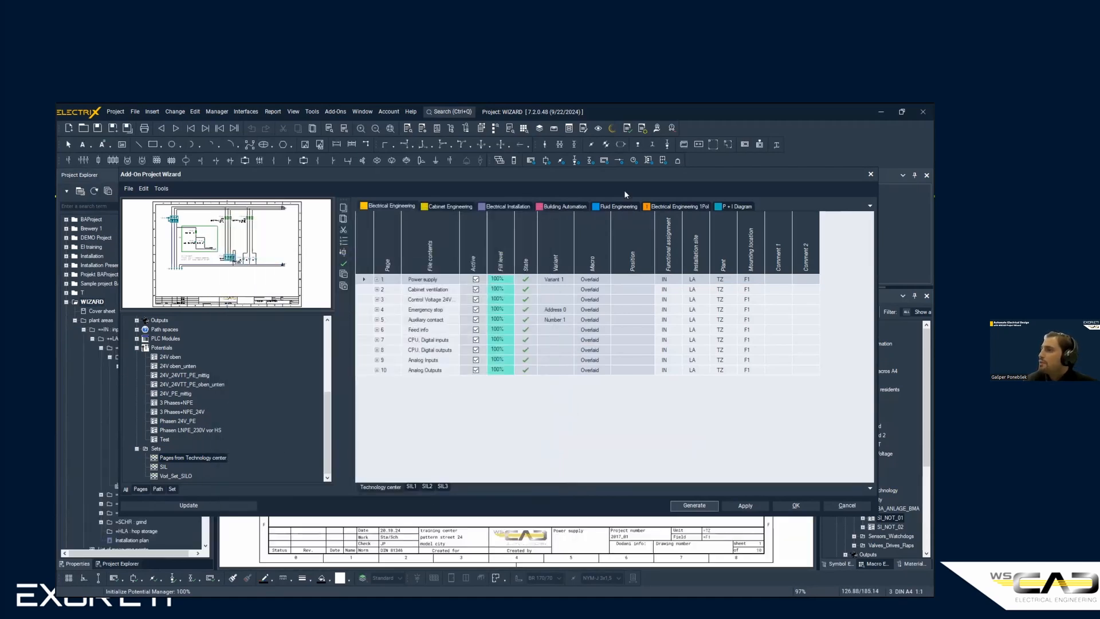
# - Move the wizard aside and inspect the generated Power supply and Cabinet ventilation schematic pages
pyautogui.moveTo(576, 179); pyautogui.dragTo(0, 178)
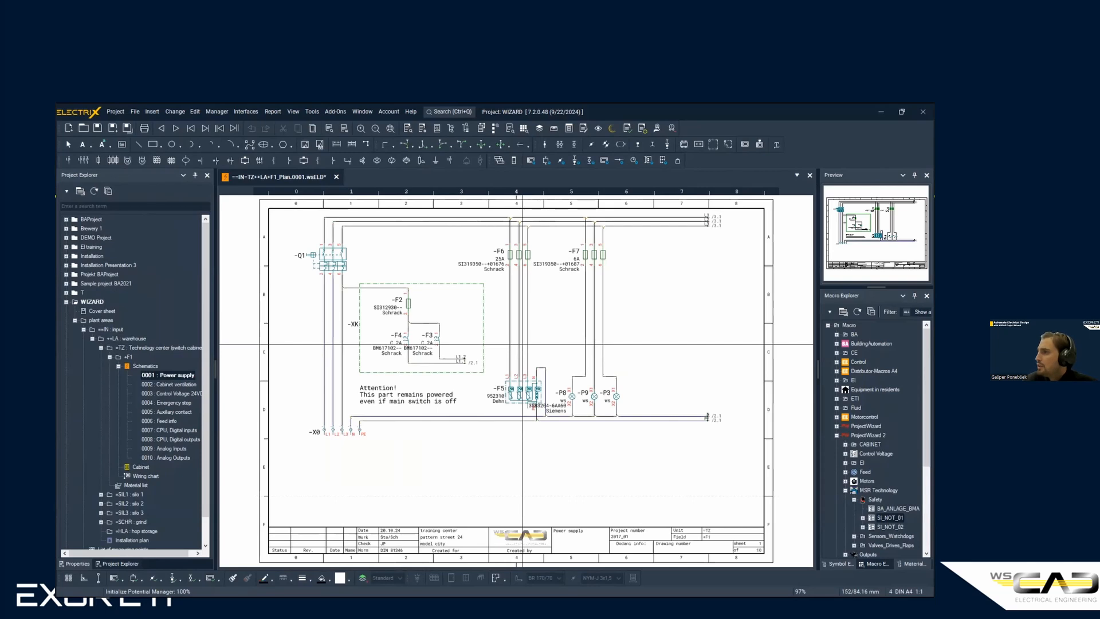
pyautogui.scroll(3, 522, 344)
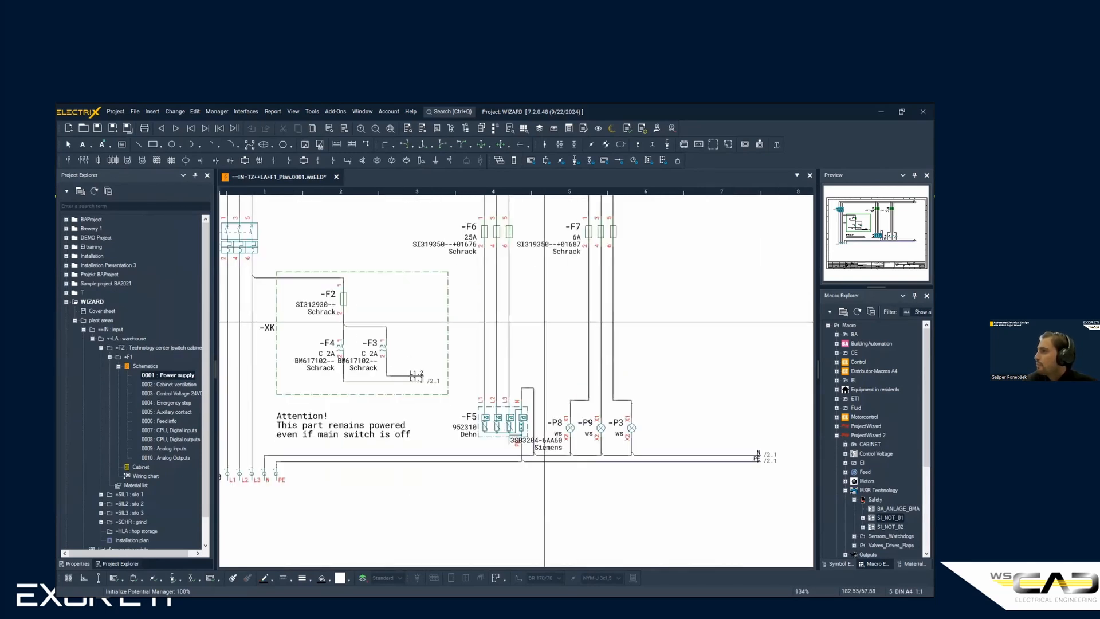
pyautogui.moveTo(530, 348); pyautogui.dragTo(558, 414, button='middle')
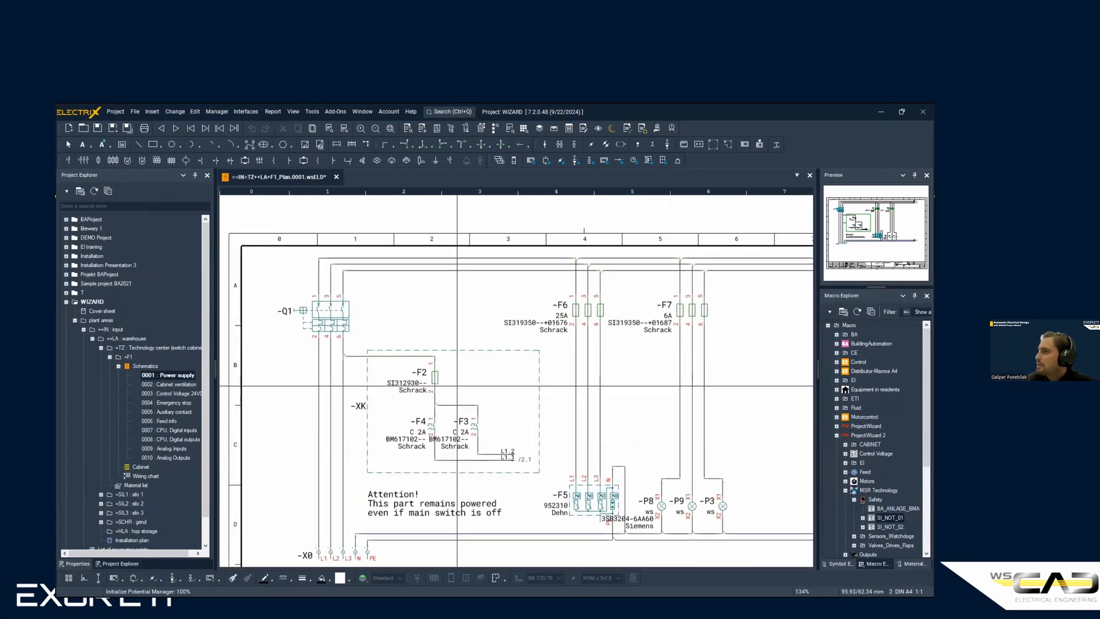
pyautogui.press('pagedown')
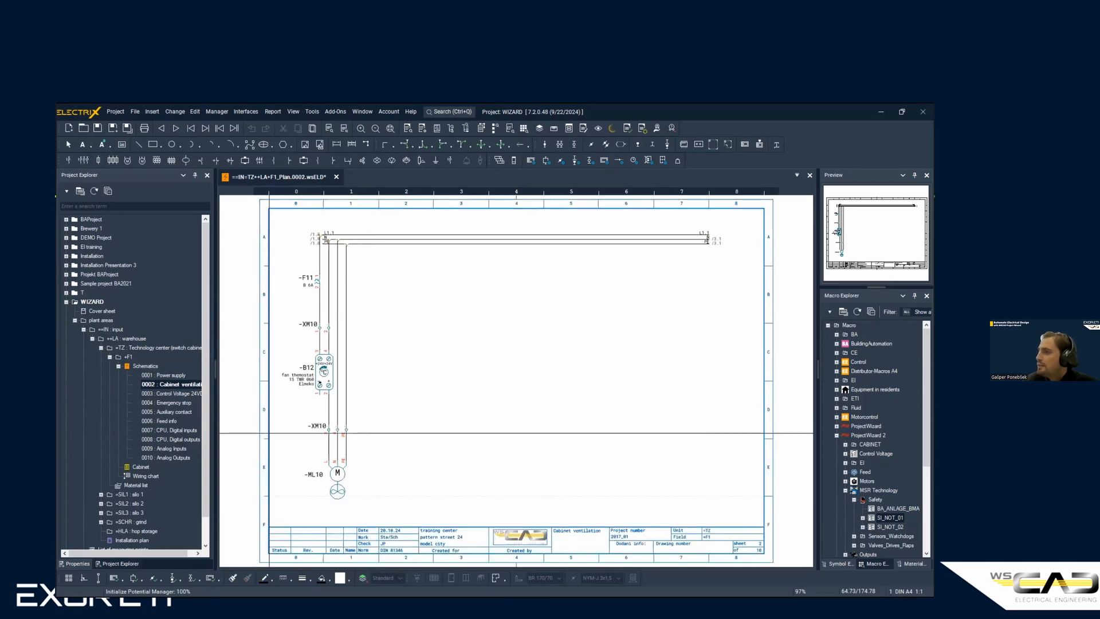
# - Insert the Pfaddummy 4 Raster path space on page 2 between the potentials and Schaltschranklüfter macros, and apply the change
pyautogui.click(427, 163)
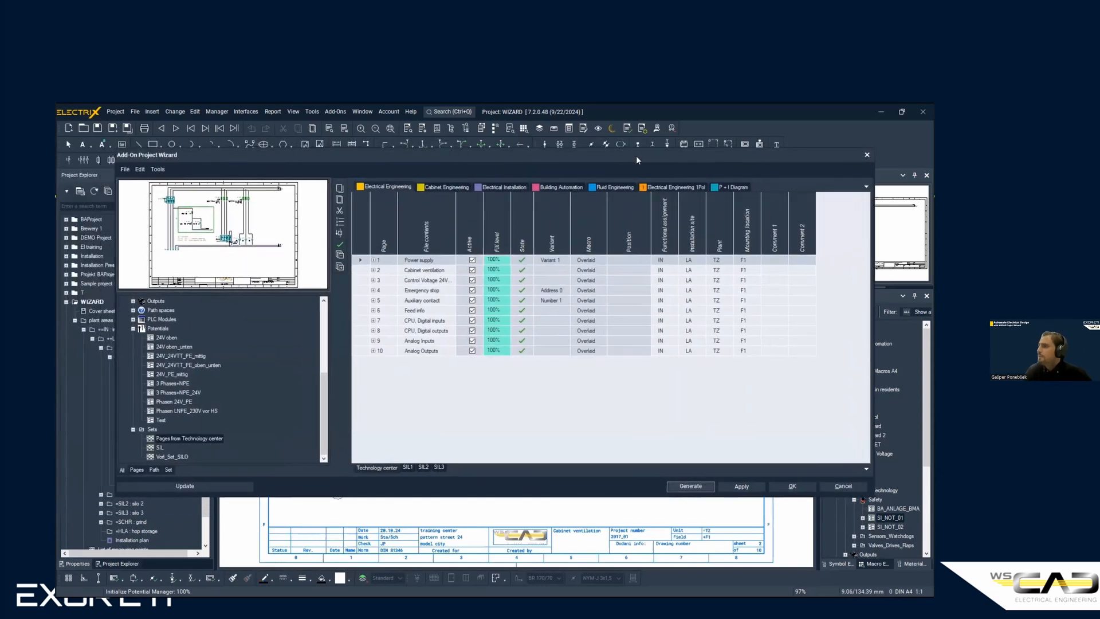
pyautogui.click(378, 271)
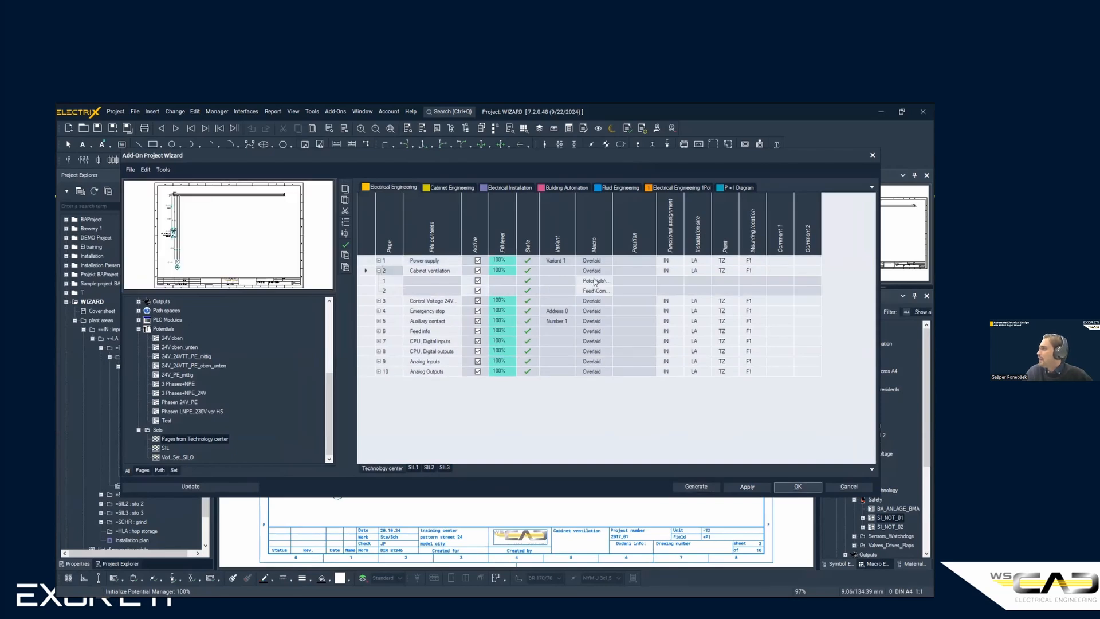
pyautogui.moveTo(611, 242); pyautogui.dragTo(671, 243)
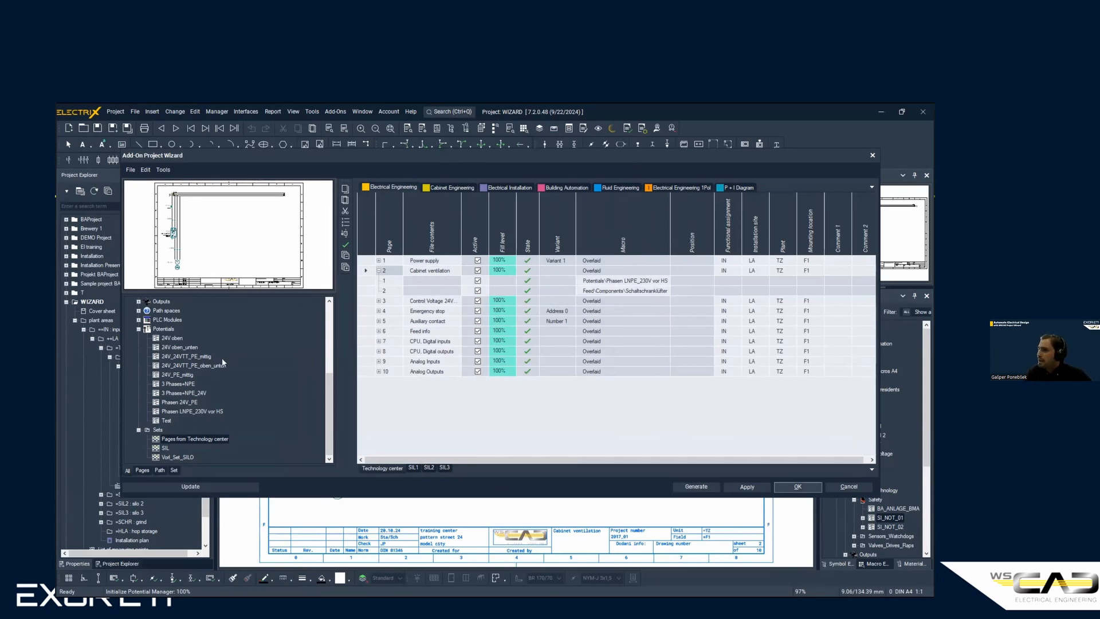
pyautogui.scroll(4, 223, 365)
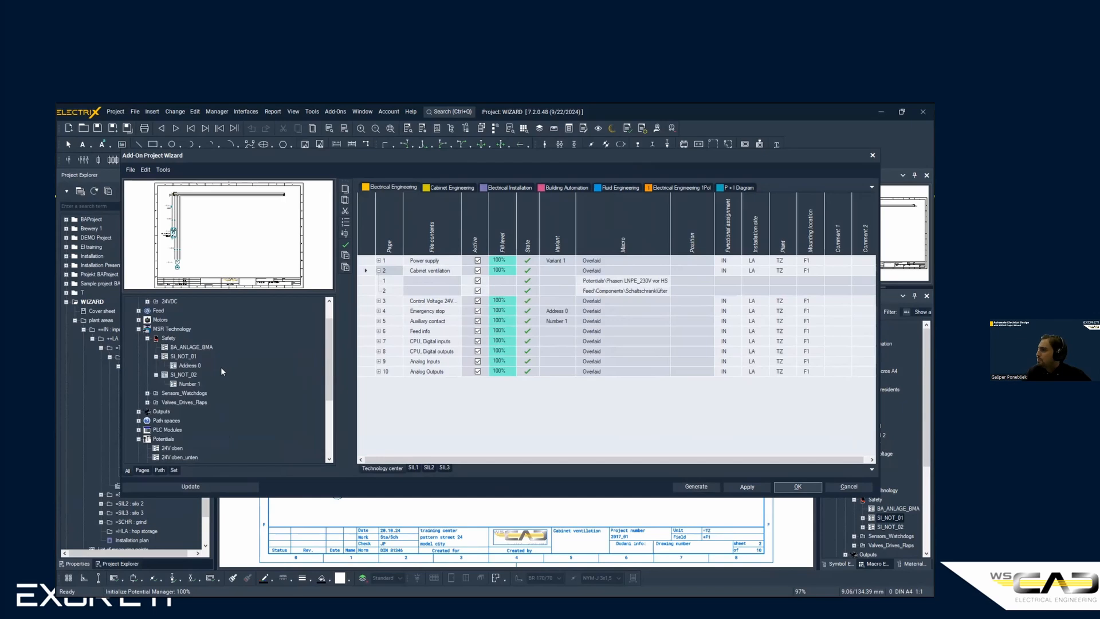
pyautogui.doubleClick(151, 421)
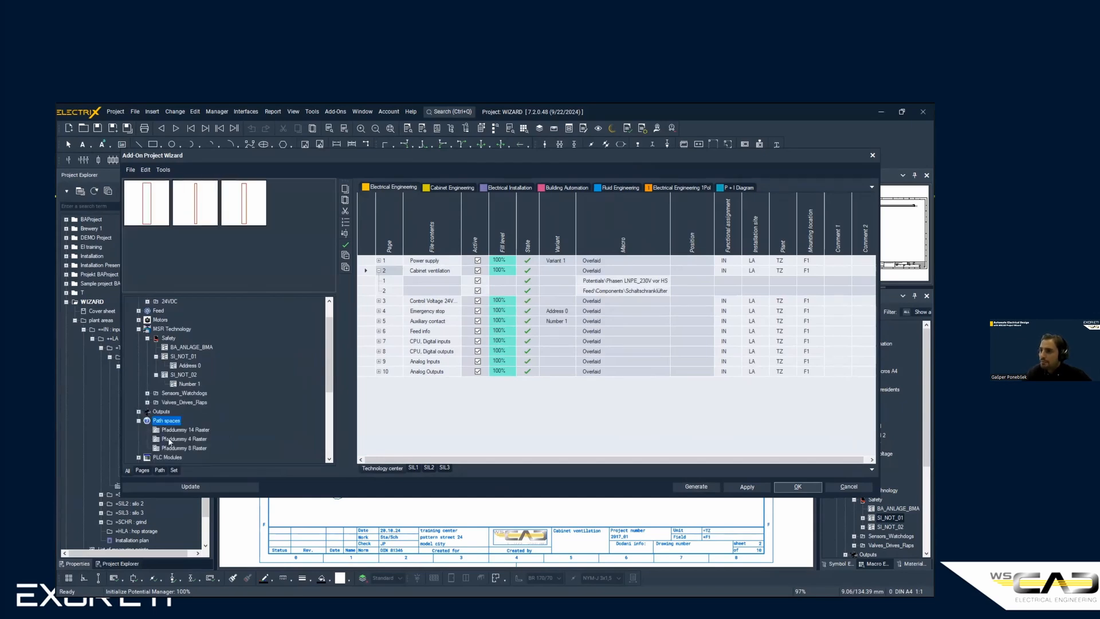
pyautogui.click(172, 439)
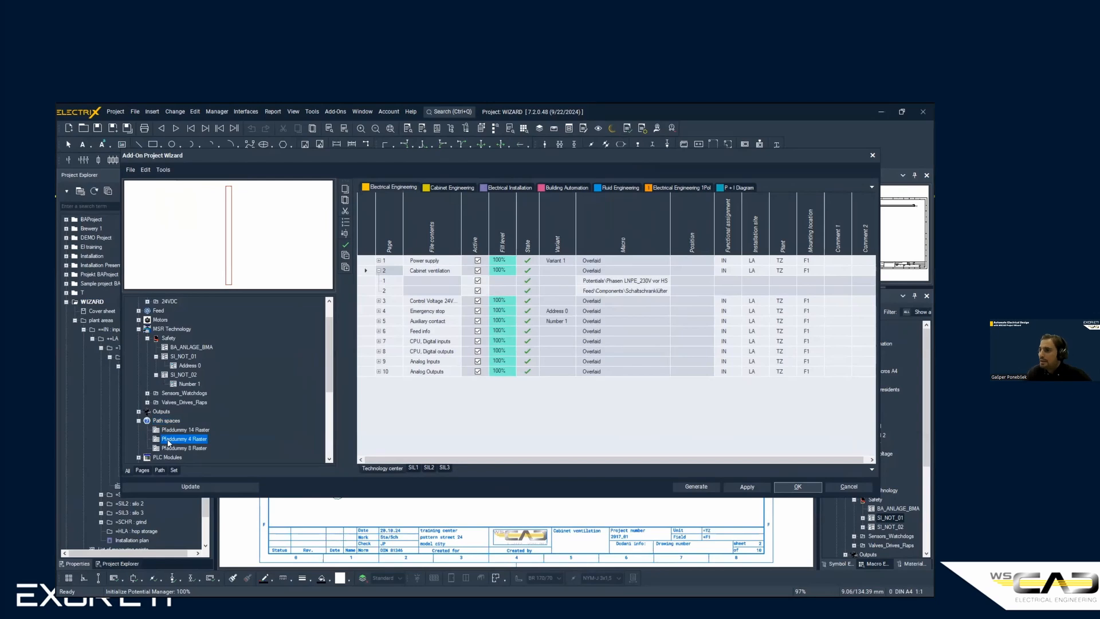
pyautogui.moveTo(168, 442); pyautogui.dragTo(392, 291)
pyautogui.click(753, 491)
# - Regenerate the Technology center group's pages into the Schematics folder under +F1 and close the generator wizard
pyautogui.click(696, 487)
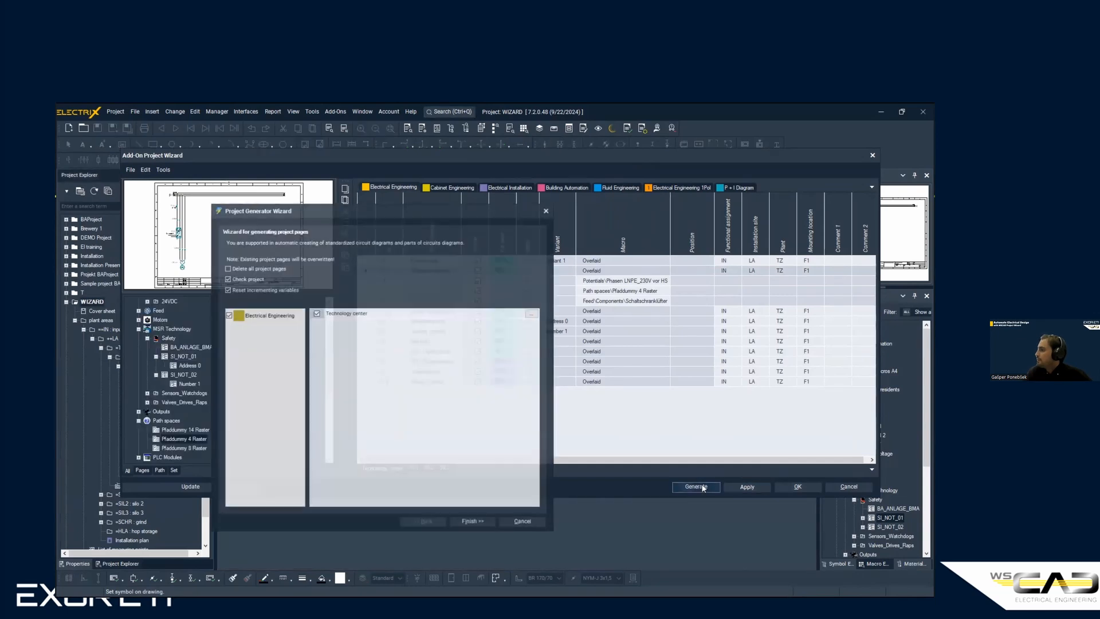
pyautogui.click(532, 313)
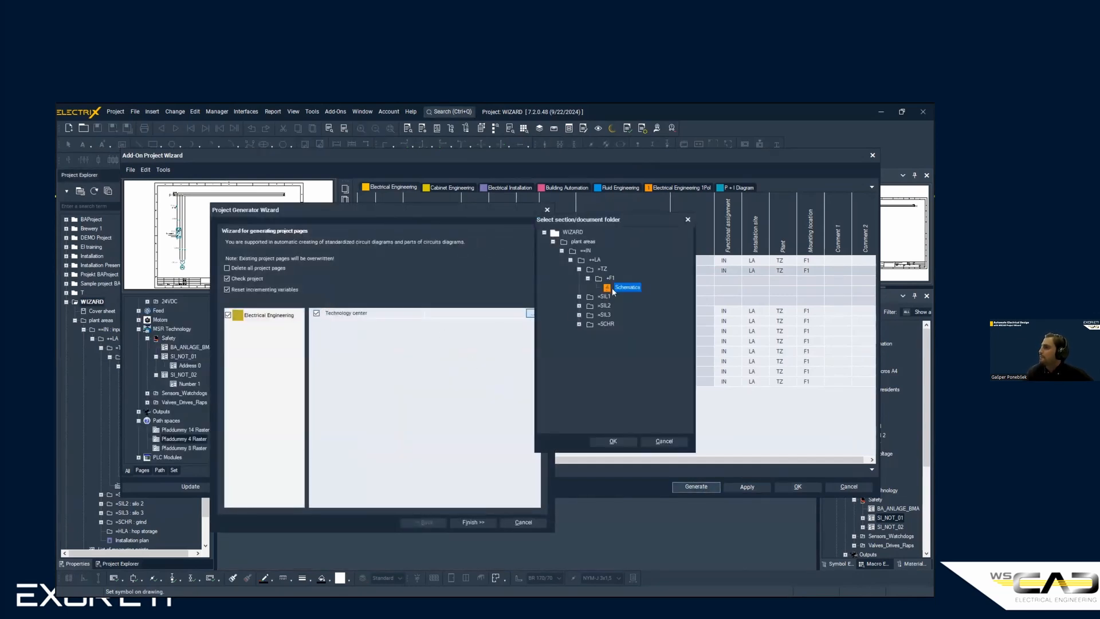
pyautogui.click(613, 440)
pyautogui.click(474, 522)
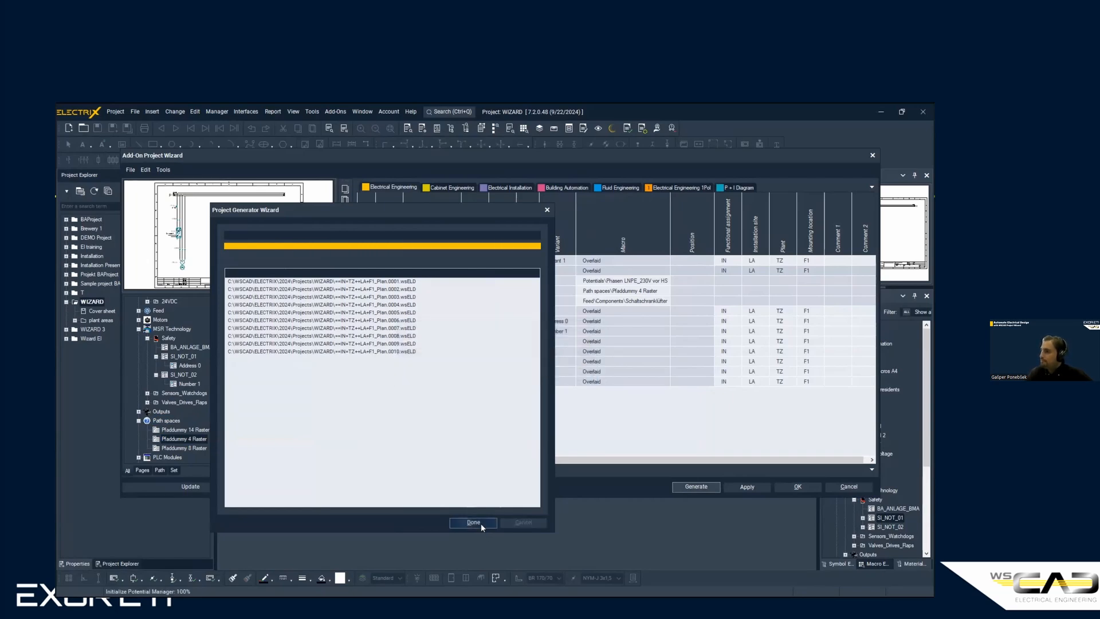
pyautogui.click(480, 524)
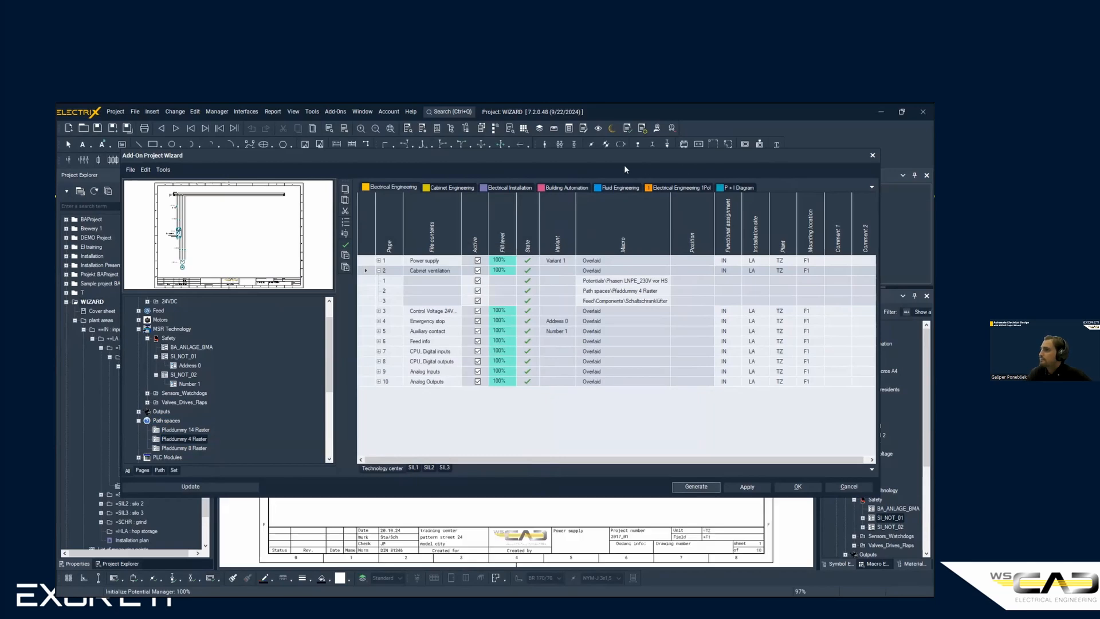
# - Move the wizard aside, open the regenerated Cabinet ventilation page, and follow its potential cross-references through Control Voltage 24V to Emergency stop
pyautogui.moveTo(624, 166); pyautogui.dragTo(56, 168)
pyautogui.doubleClick(180, 384)
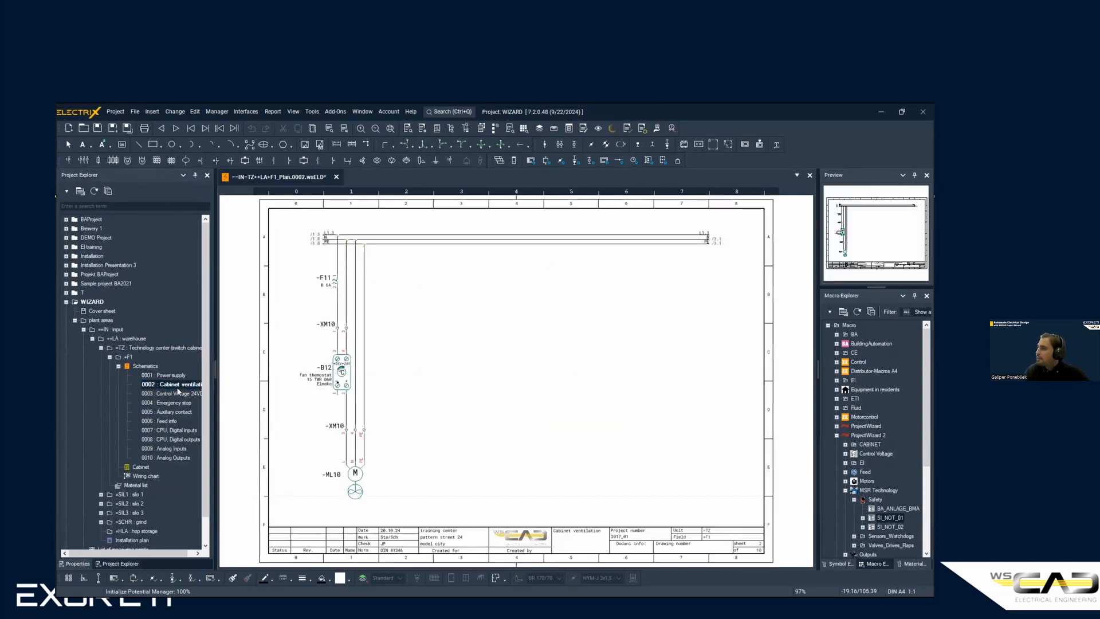
pyautogui.click(714, 239)
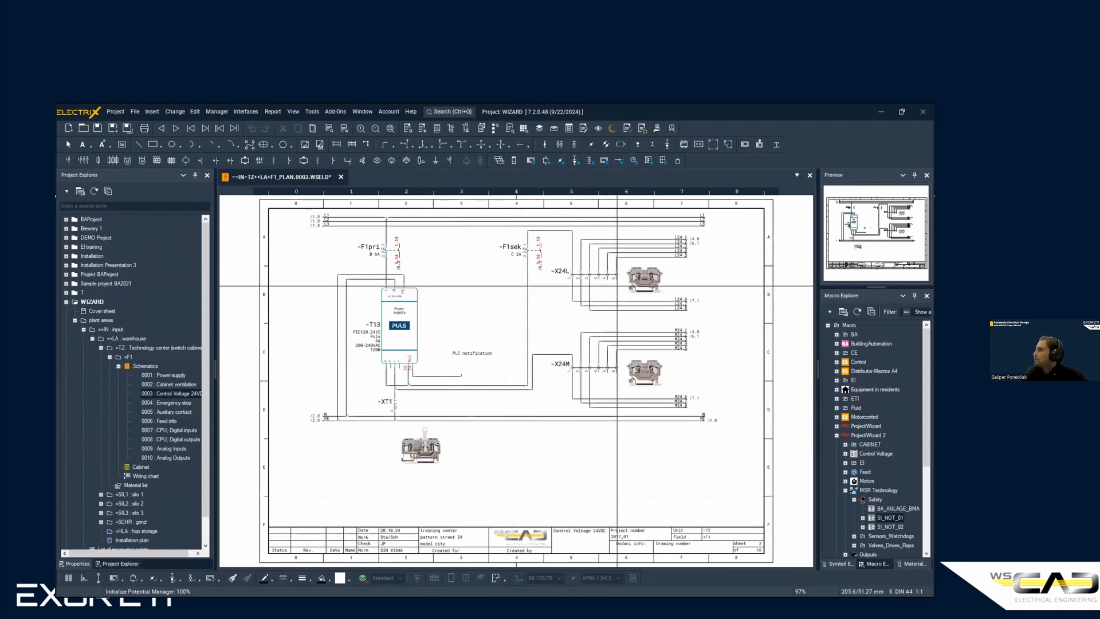
pyautogui.scroll(4, 617, 284)
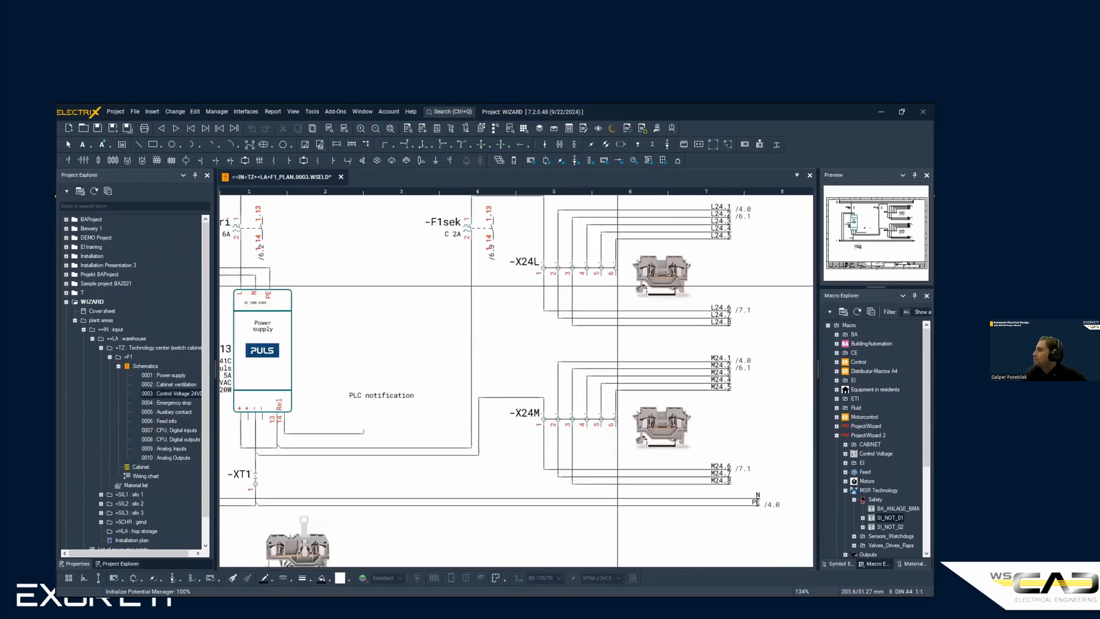
pyautogui.scroll(4, 578, 354)
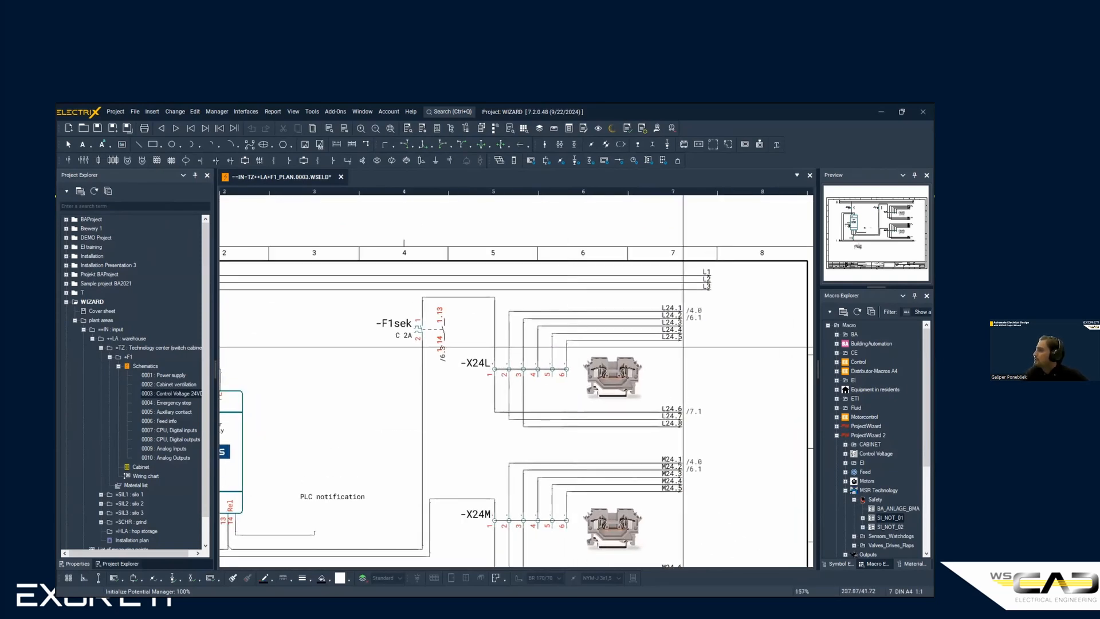
pyautogui.doubleClick(694, 300)
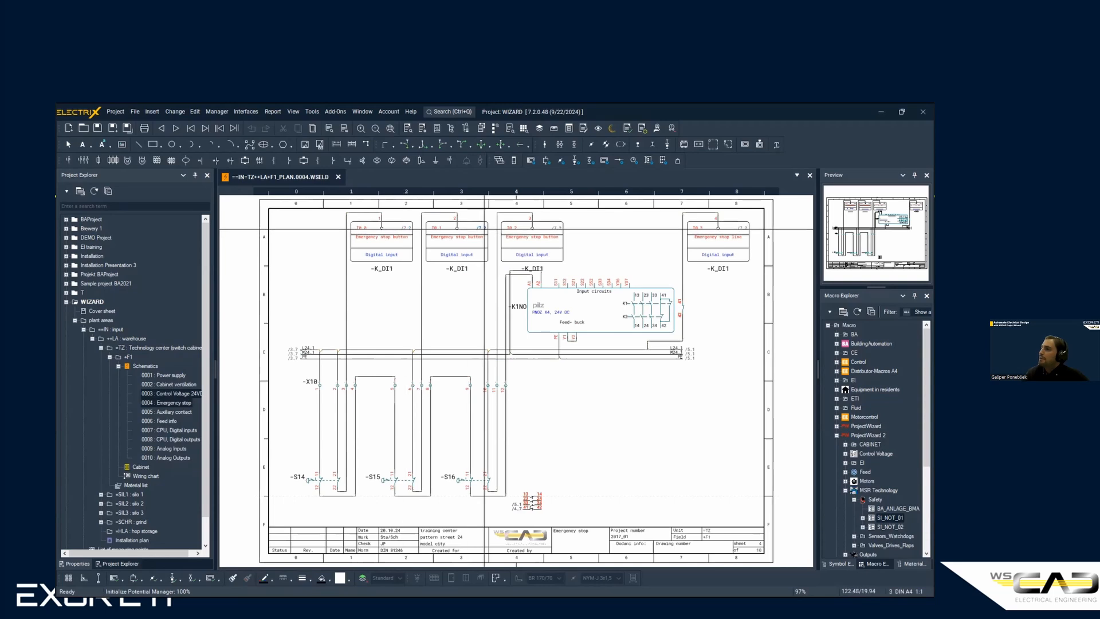
# - Trace the first emergency stop input to the -K_DI1 module page, and inspect the digital output and analog input pages
pyautogui.scroll(1, 395, 232)
pyautogui.scroll(4, 393, 233)
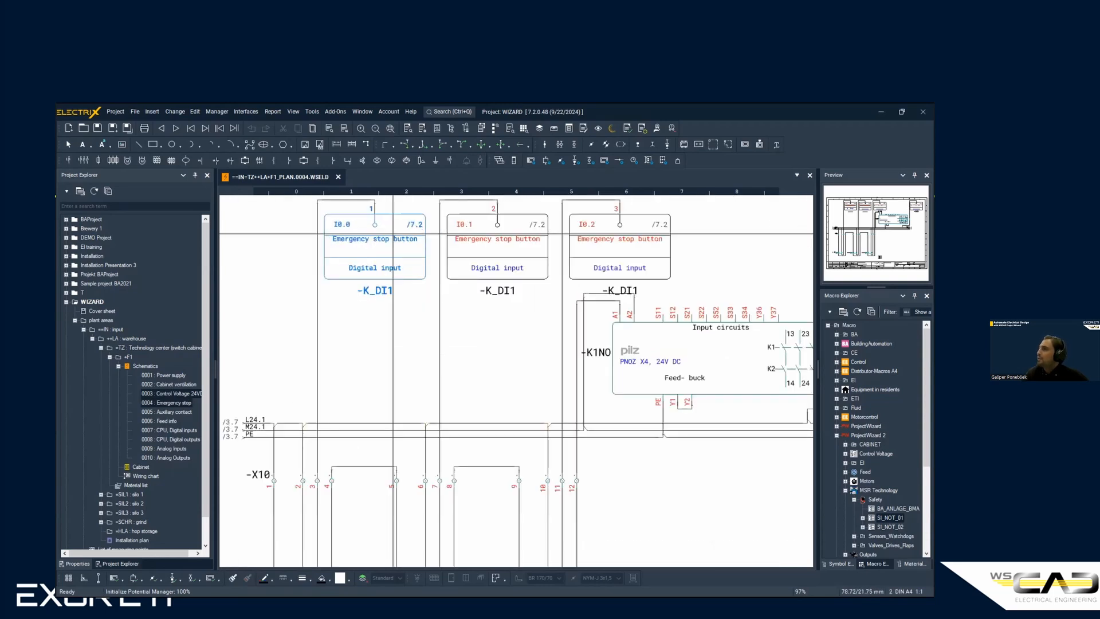
pyautogui.moveTo(432, 271); pyautogui.dragTo(444, 282, button='middle')
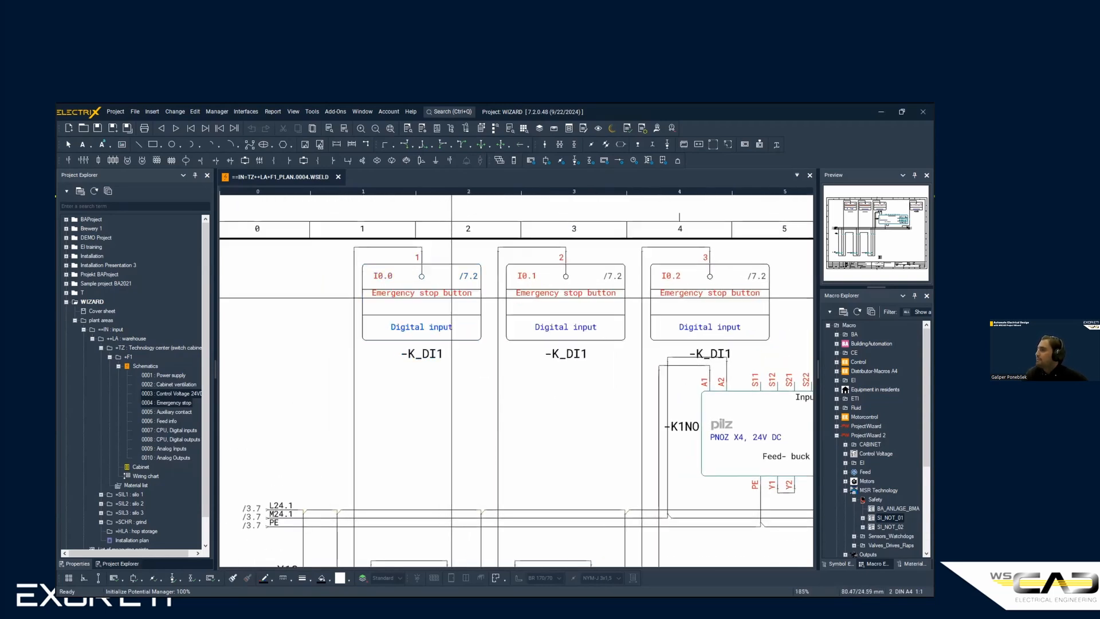
pyautogui.doubleClick(469, 274)
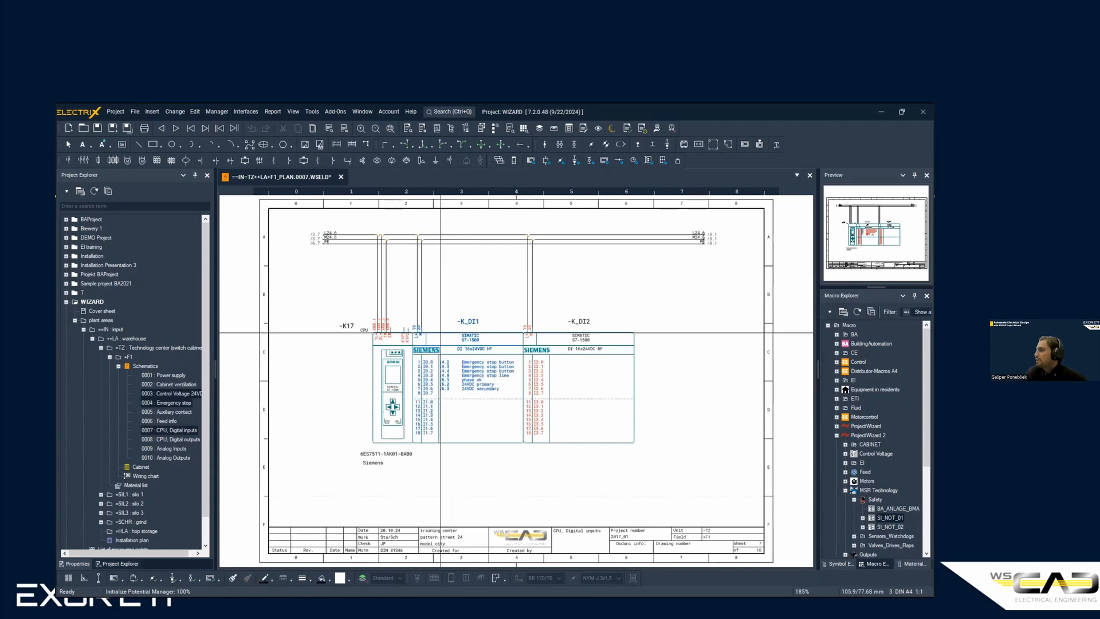
pyautogui.scroll(2, 447, 364)
pyautogui.scroll(2, 452, 376)
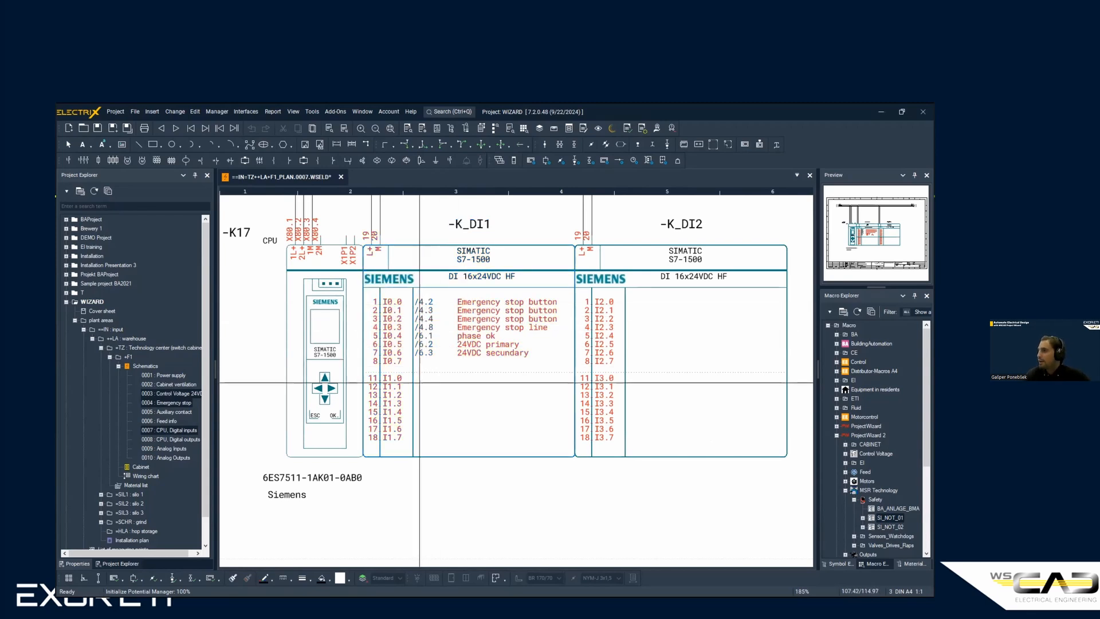
pyautogui.click(170, 442)
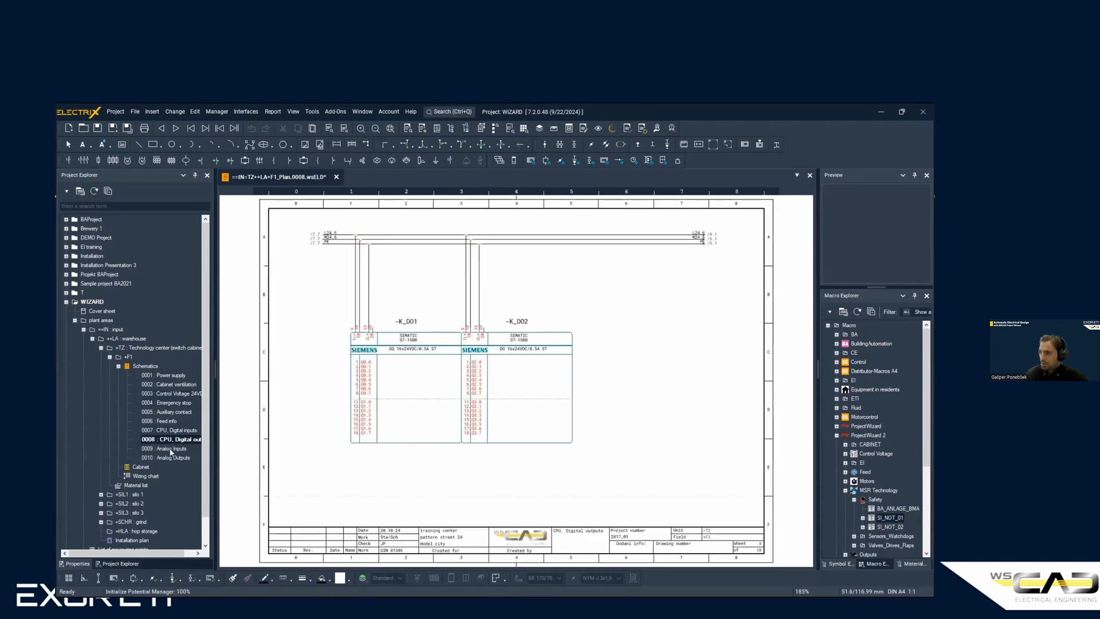
pyautogui.click(170, 449)
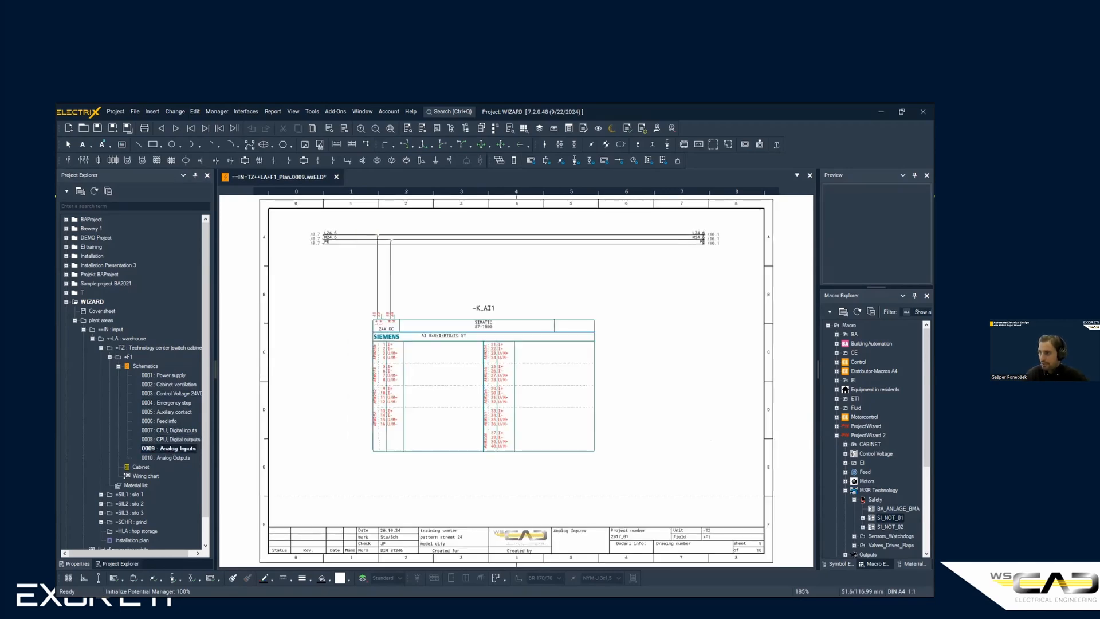
# - Bring the Project Wizard back into view and expand the silo 1 and silo 2 plant folders to check their Schematics folders
pyautogui.moveTo(57, 181); pyautogui.dragTo(520, 161)
pyautogui.moveTo(351, 161); pyautogui.dragTo(422, 161)
pyautogui.click(101, 493)
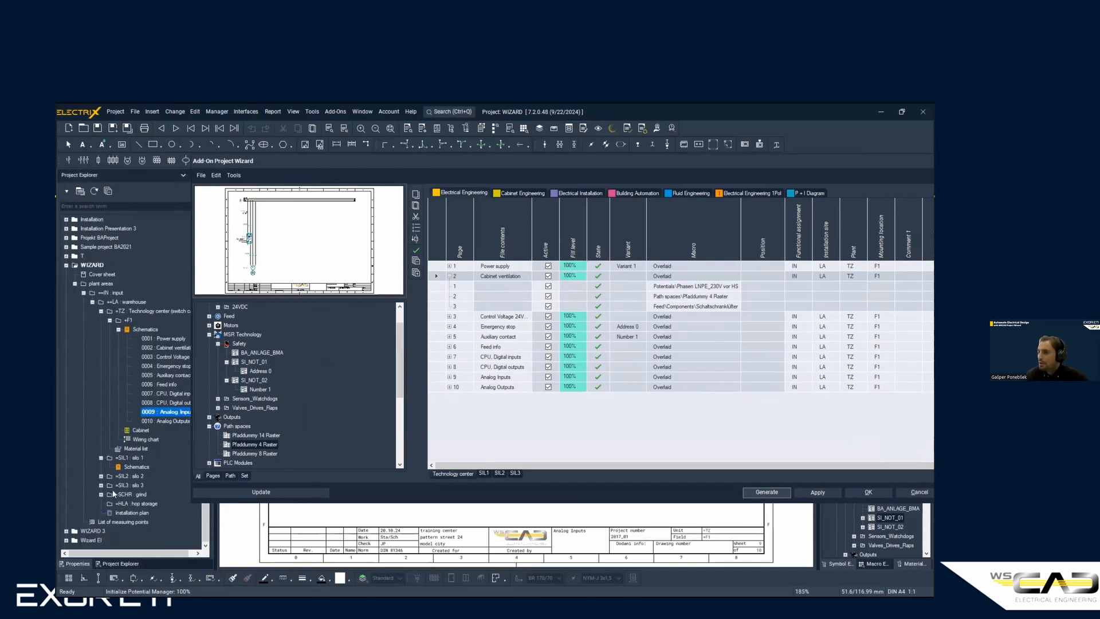
pyautogui.click(100, 476)
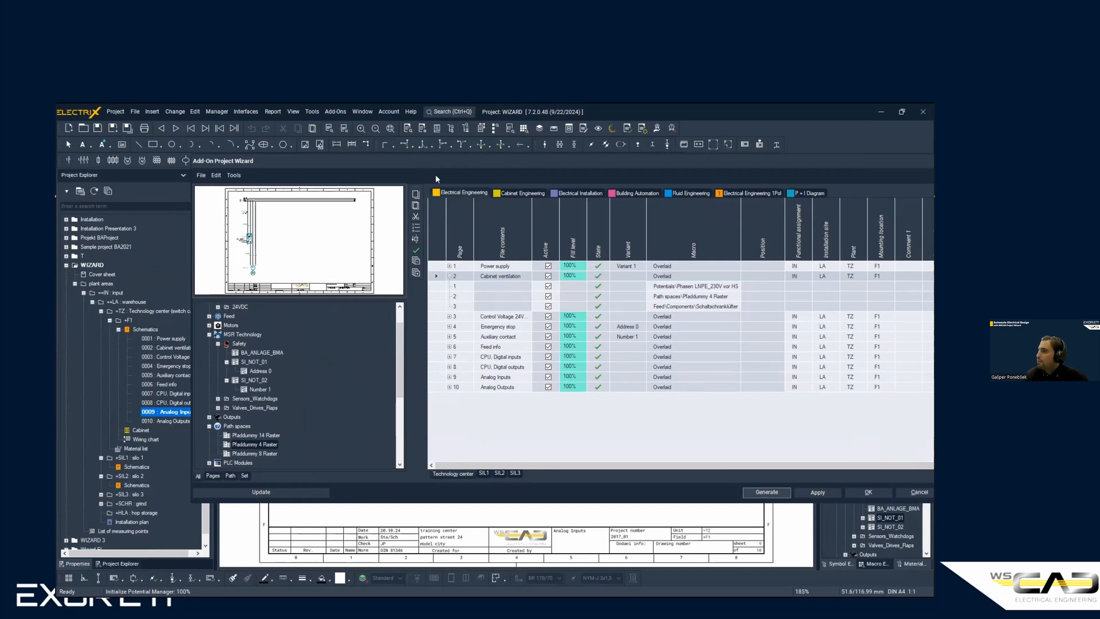
pyautogui.moveTo(437, 179); pyautogui.dragTo(354, 138)
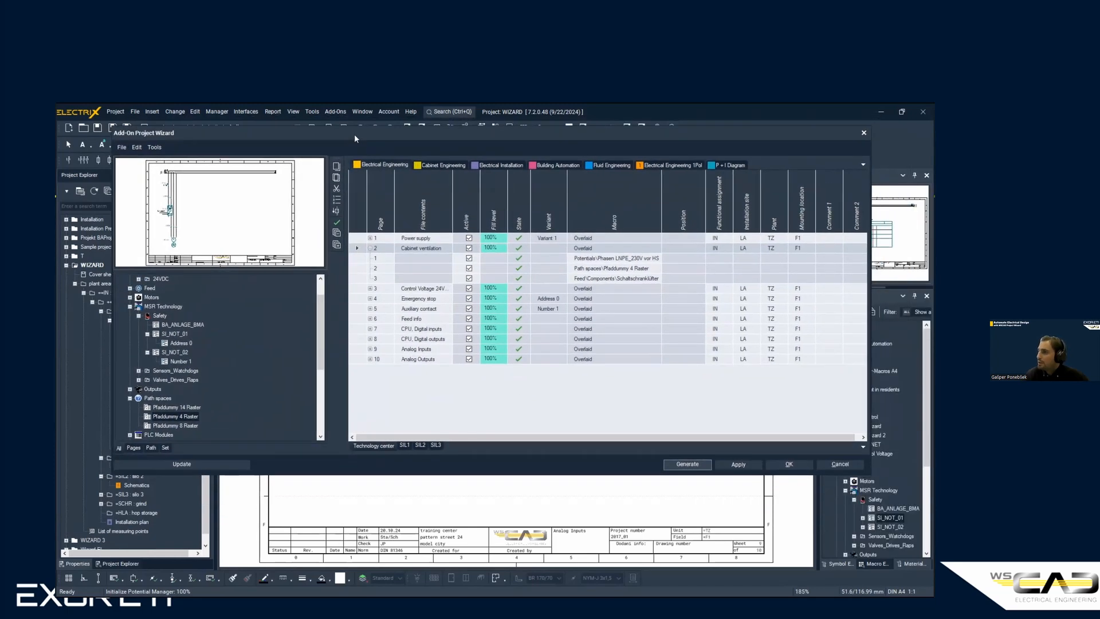
# - Insert the SIL set into the SIL1 group and apply the Brewery 1 column configuration
pyautogui.click(405, 445)
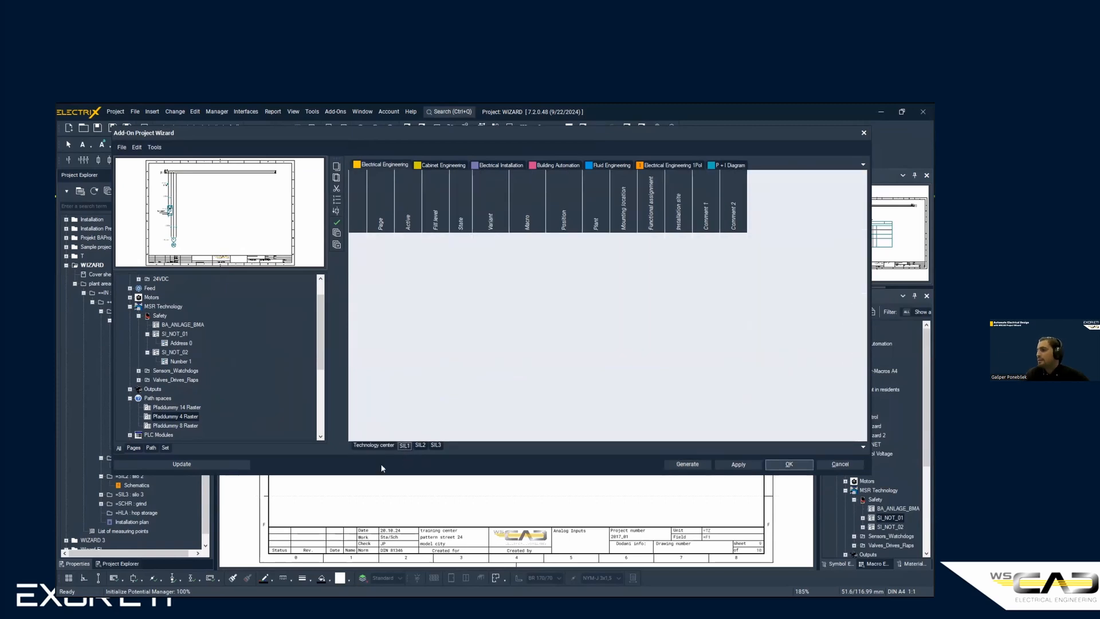
pyautogui.scroll(-5, 254, 373)
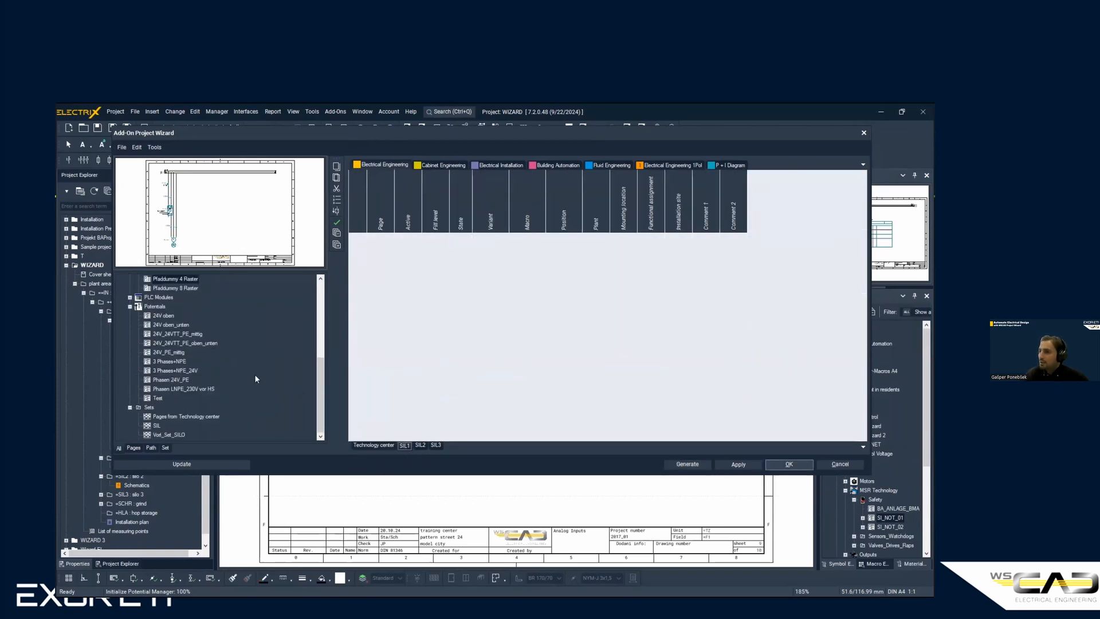
pyautogui.click(155, 425)
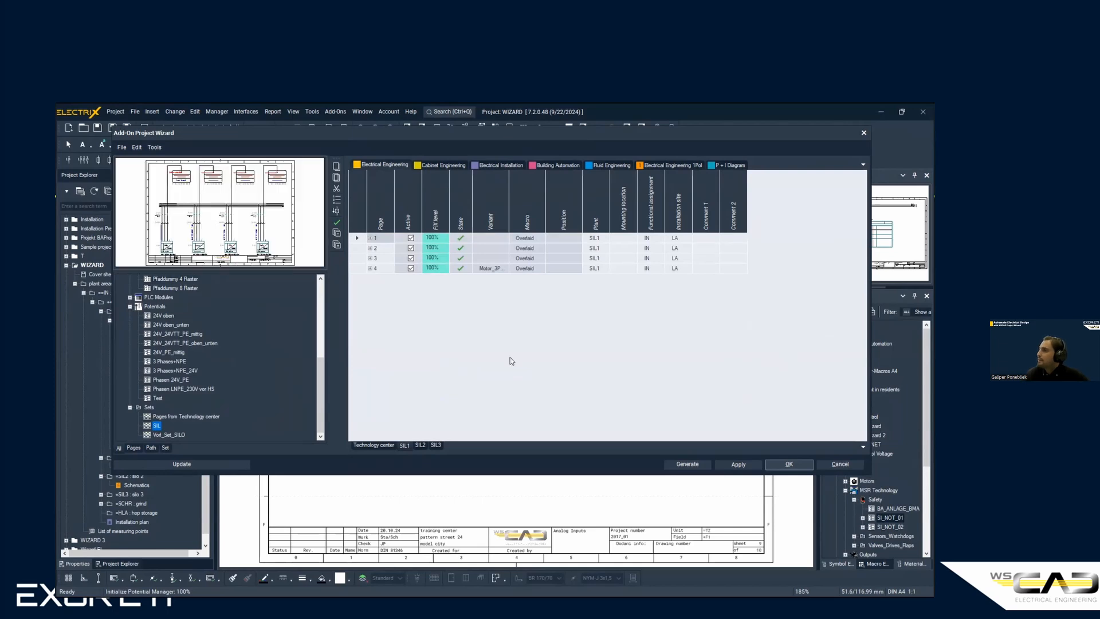
pyautogui.rightClick(440, 199)
pyautogui.moveTo(485, 251)
pyautogui.click(550, 252)
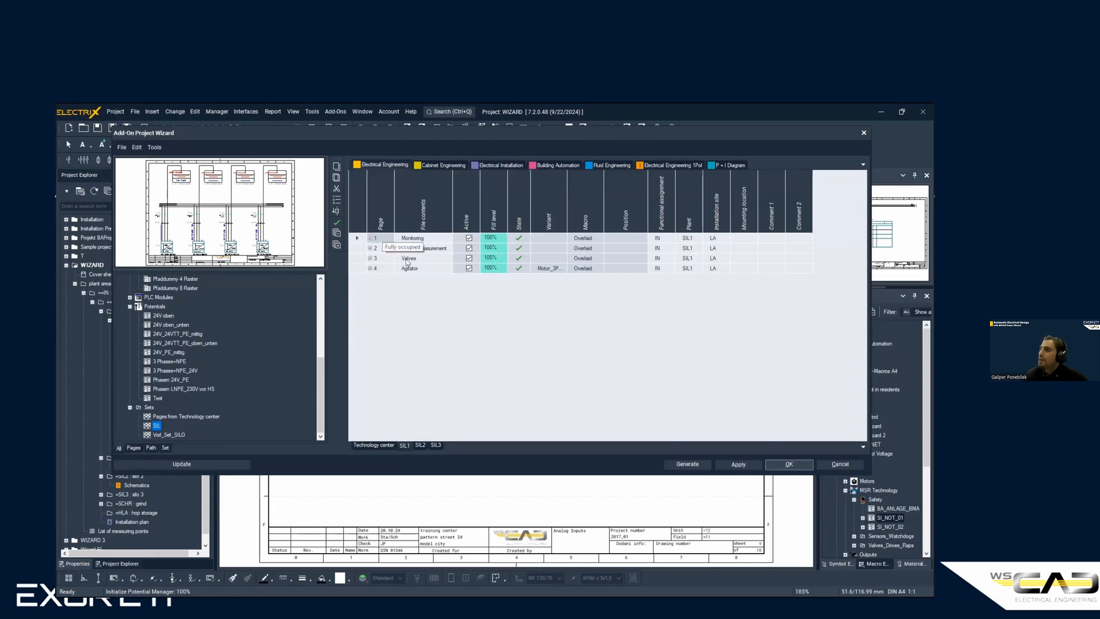
# - Insert the SIL set into the SIL2 group and apply the Brewery 2 column configuration
pyautogui.click(418, 445)
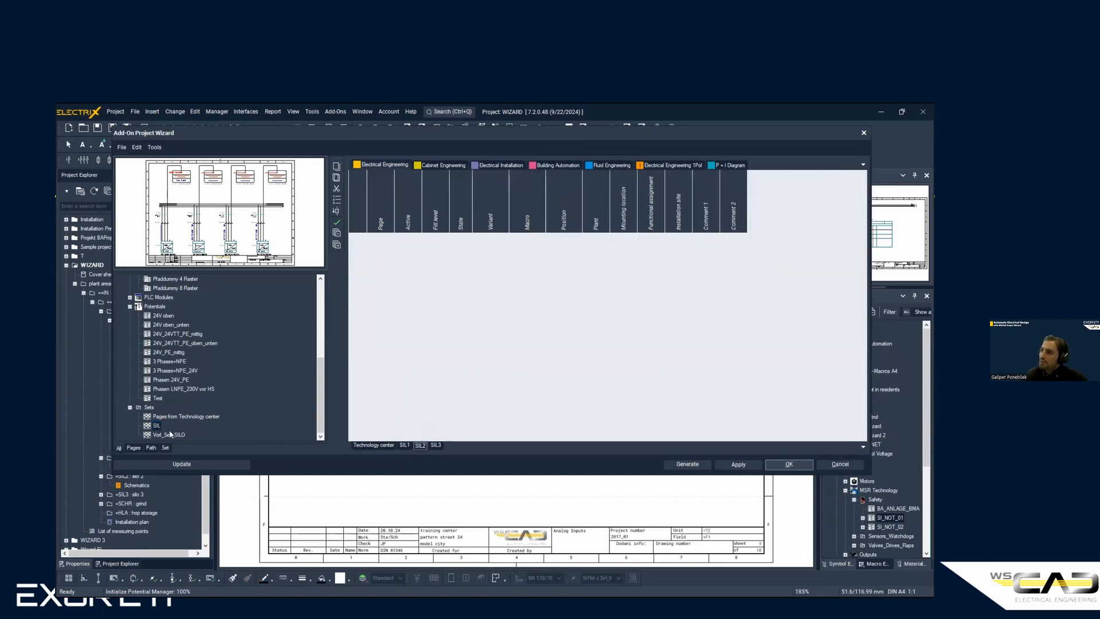
pyautogui.click(155, 425)
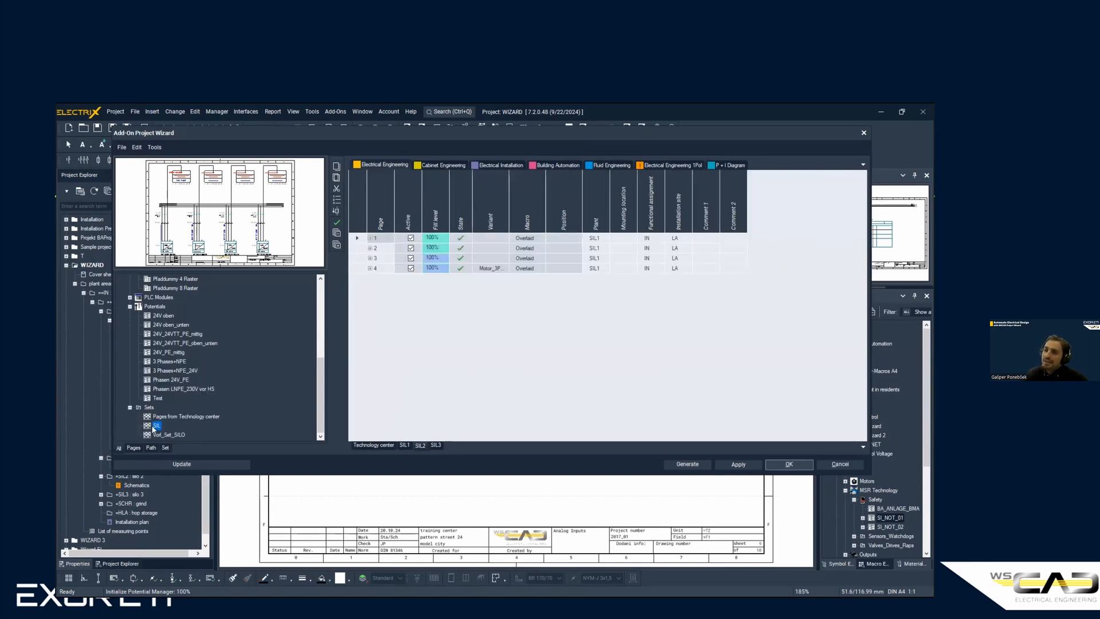
pyautogui.rightClick(457, 200)
pyautogui.moveTo(504, 252)
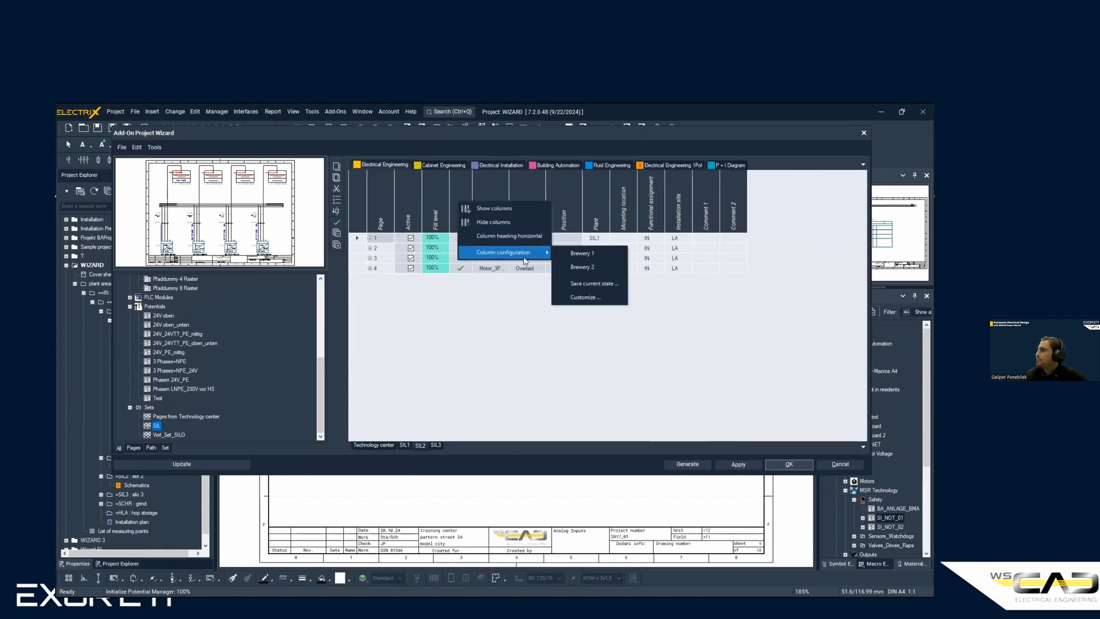
pyautogui.click(596, 267)
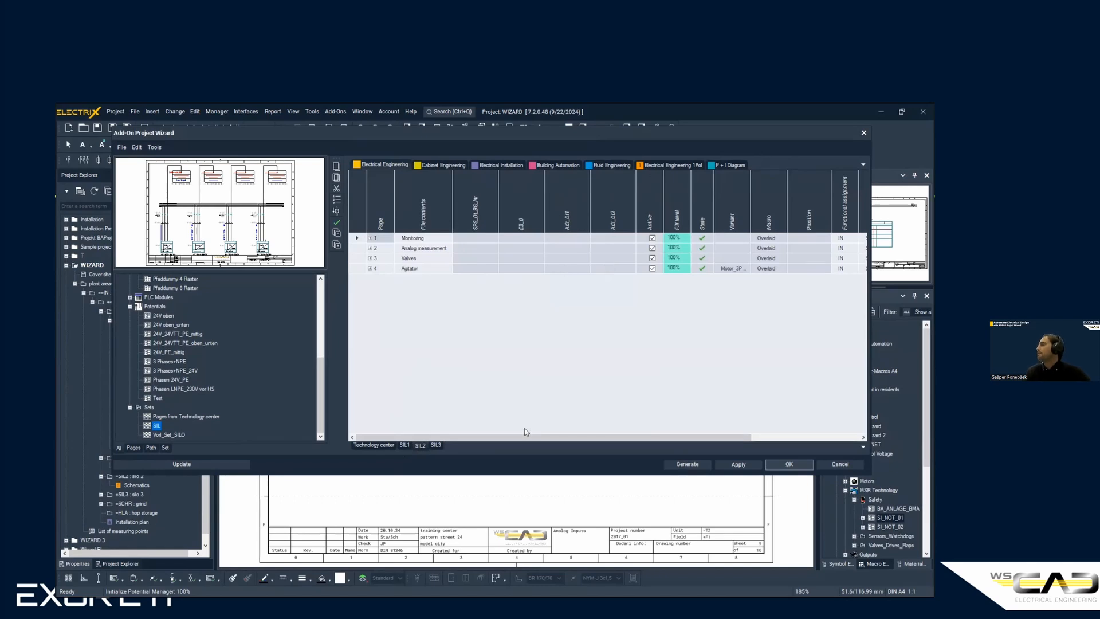
# - Set the Plant value to SIL2 for all four pages of the SIL2 group
pyautogui.moveTo(538, 436); pyautogui.dragTo(570, 437)
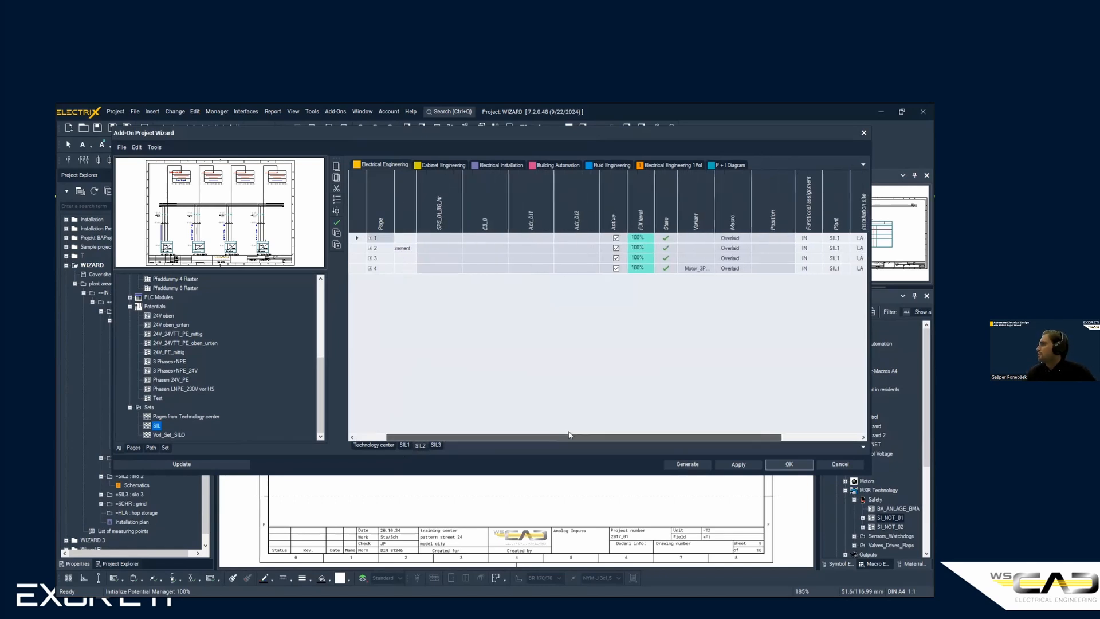
pyautogui.click(839, 239)
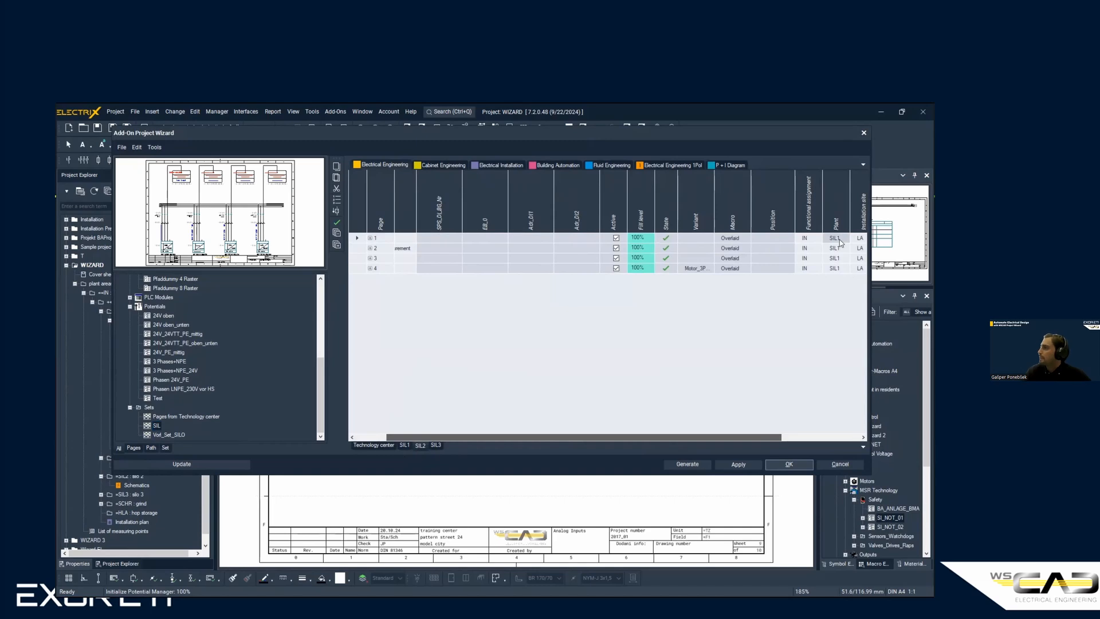
pyautogui.press('BackSpace')
pyautogui.press('Down')
pyautogui.press('BackSpace')
pyautogui.write('2')
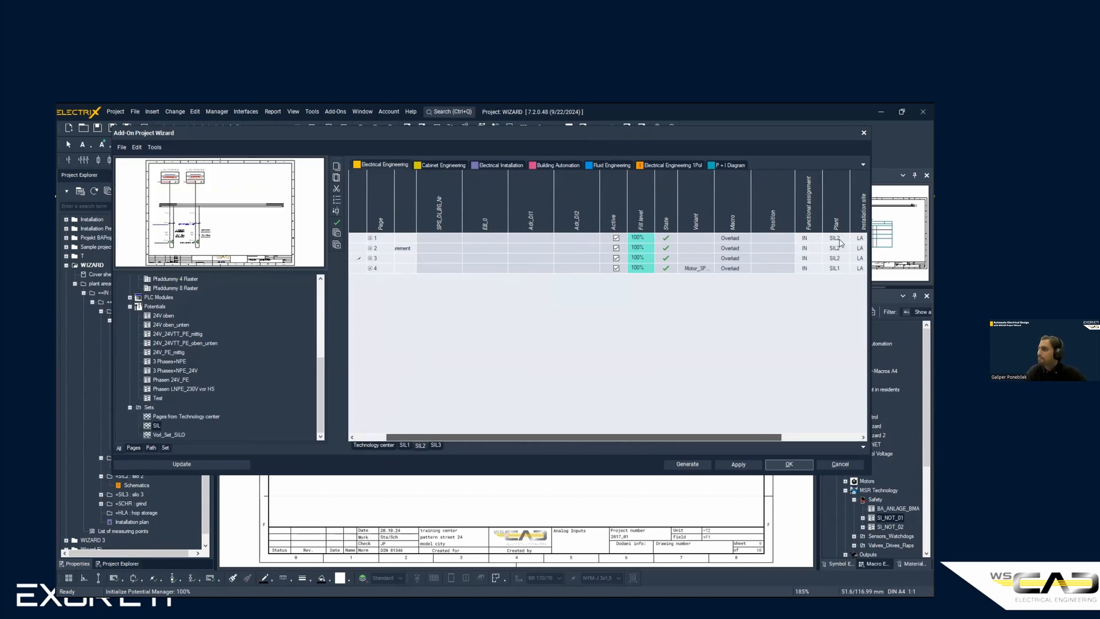
pyautogui.press('Down')
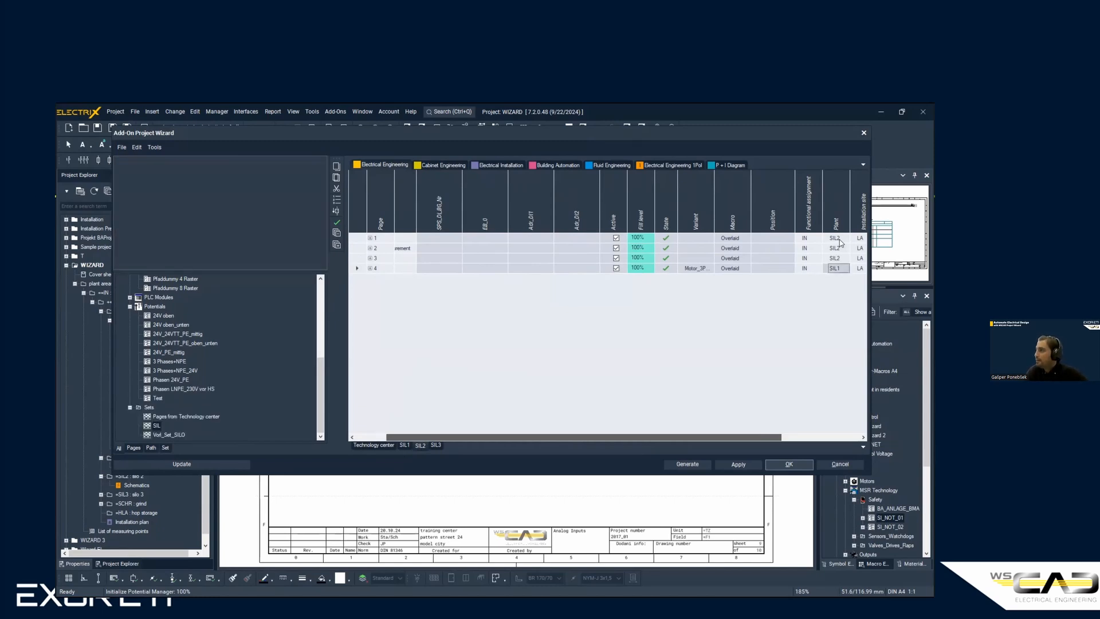
pyautogui.press('BackSpace')
pyautogui.press('BackSpace')
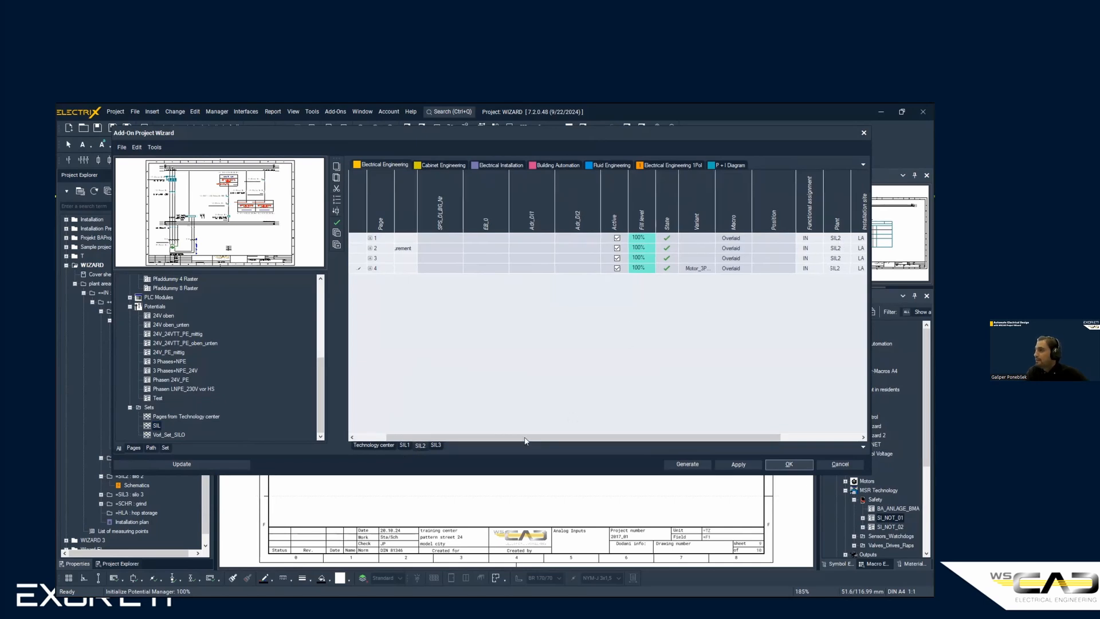
# - Expand SIL2's Monitoring and Agitator pages and set SPS_DI_BG_Nr and EB_0 to 2 for Monitoring row 6
pyautogui.moveTo(526, 441); pyautogui.dragTo(496, 440)
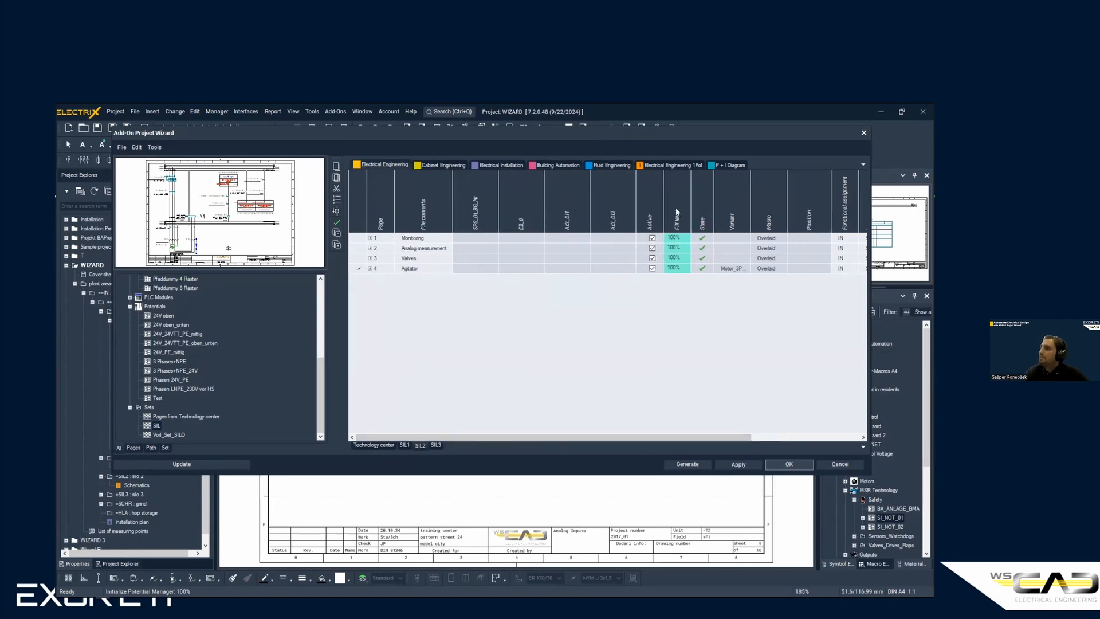
pyautogui.click(370, 238)
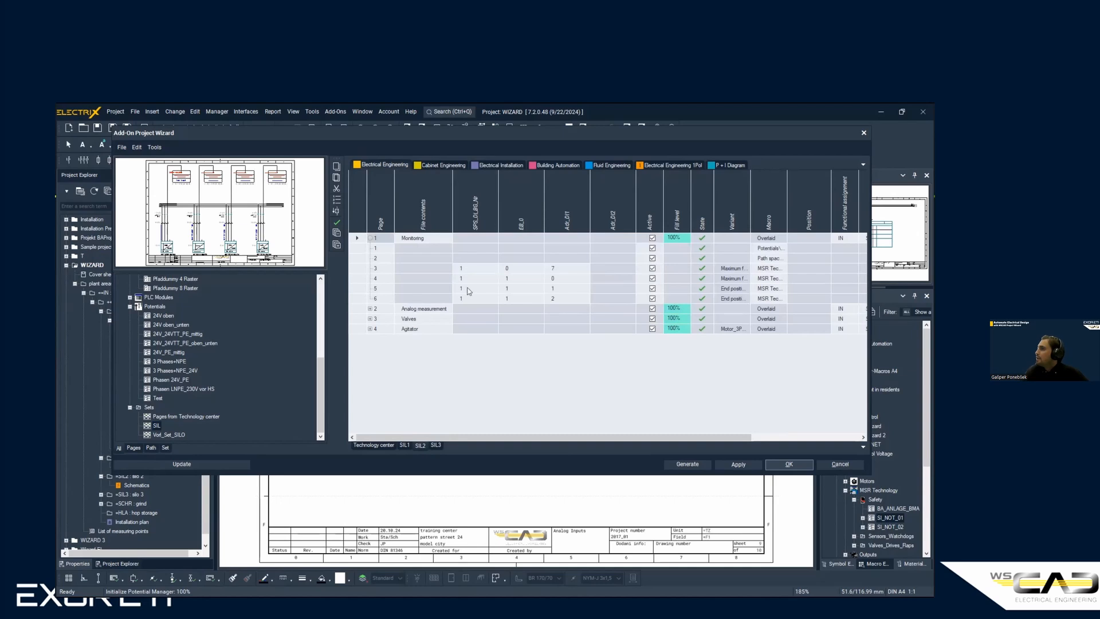
pyautogui.click(370, 329)
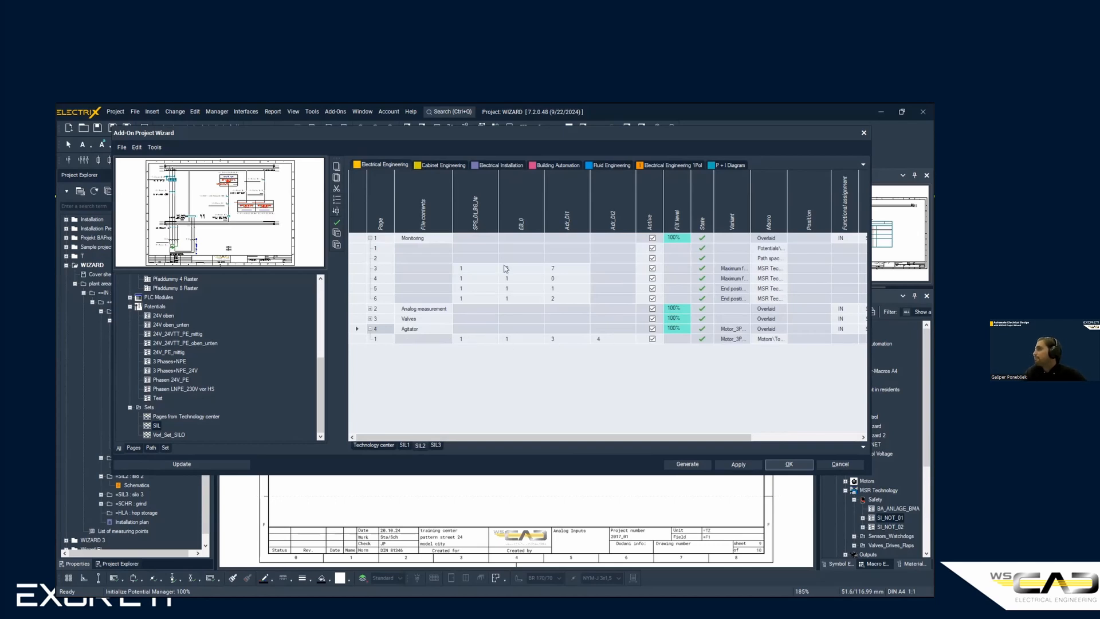
pyautogui.click(471, 299)
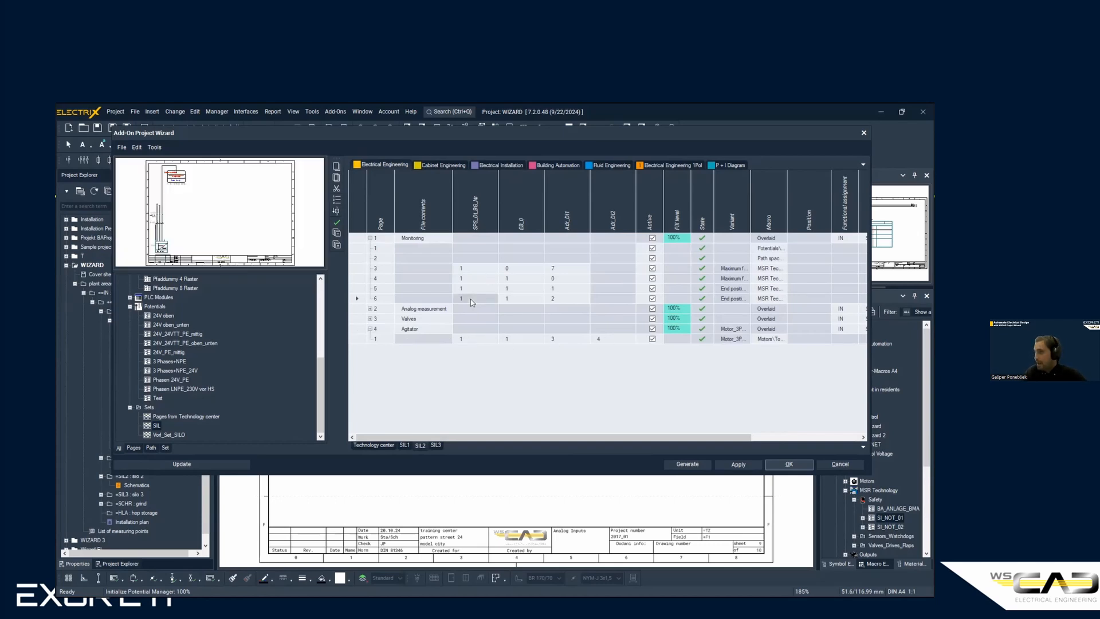
pyautogui.write('2')
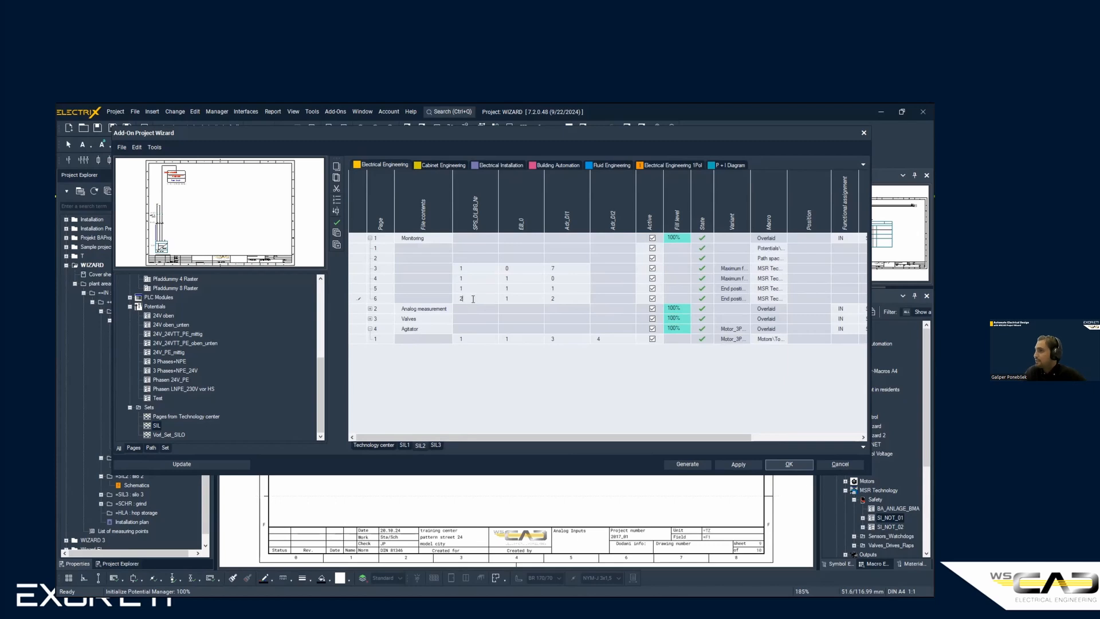
pyautogui.click(513, 302)
pyautogui.write('2')
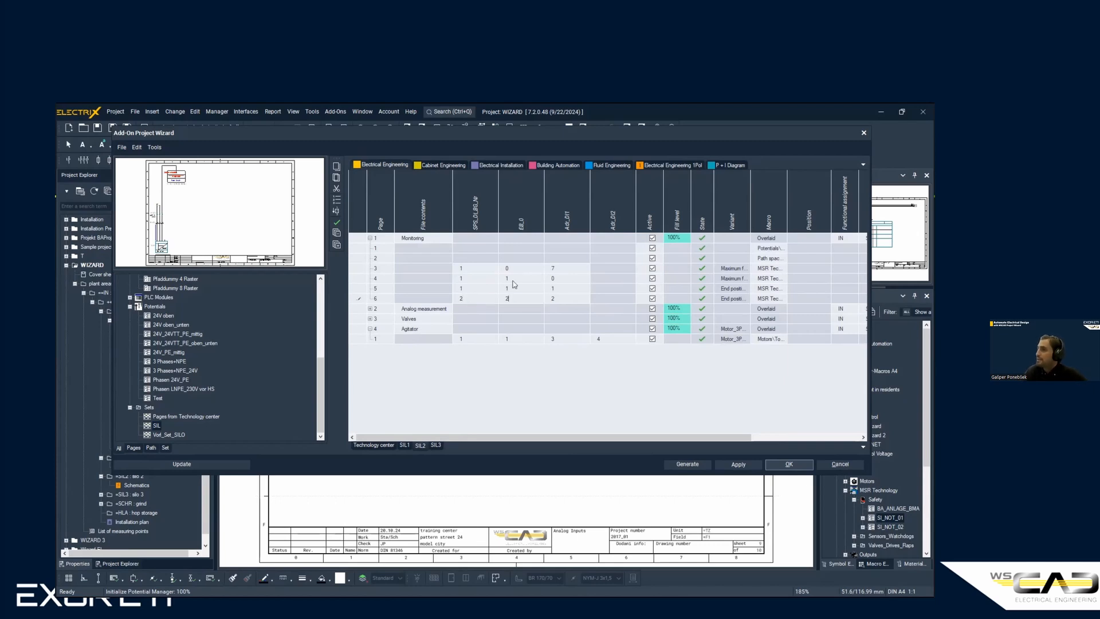
# - In SIL2's Monitoring page, set row 3's EB_0 to 1 and rows 3 to 6's Adr_DI1 to 5, 6, 7 and 0
pyautogui.click(511, 269)
pyautogui.write('1')
pyautogui.click(563, 273)
pyautogui.write('5')
pyautogui.write('6')
pyautogui.click(562, 286)
pyautogui.write('7')
pyautogui.click(563, 299)
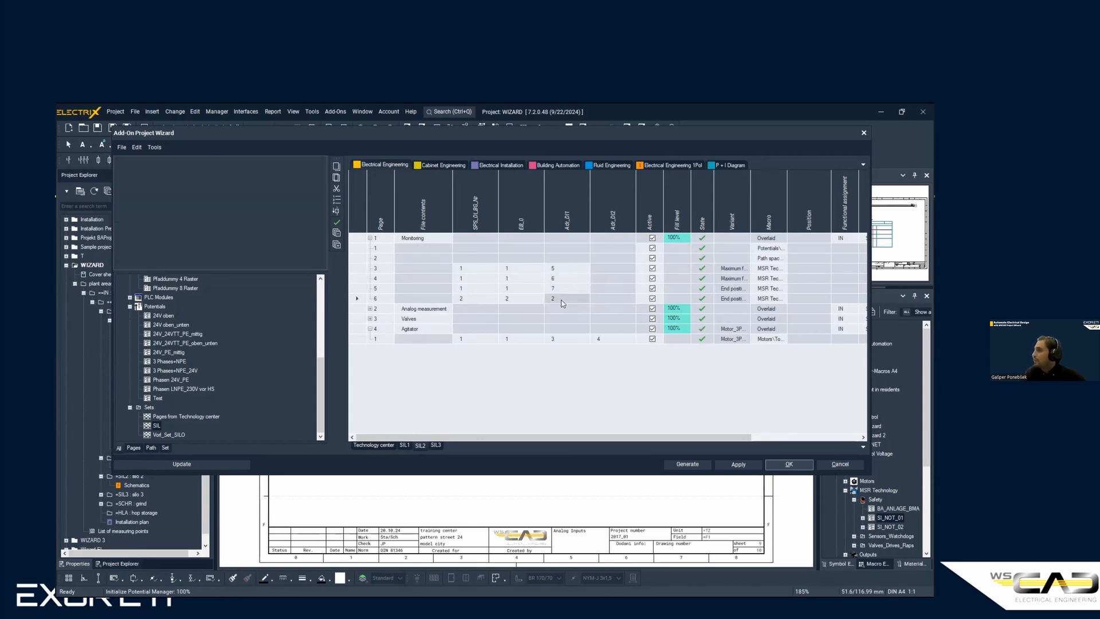
pyautogui.write('0')
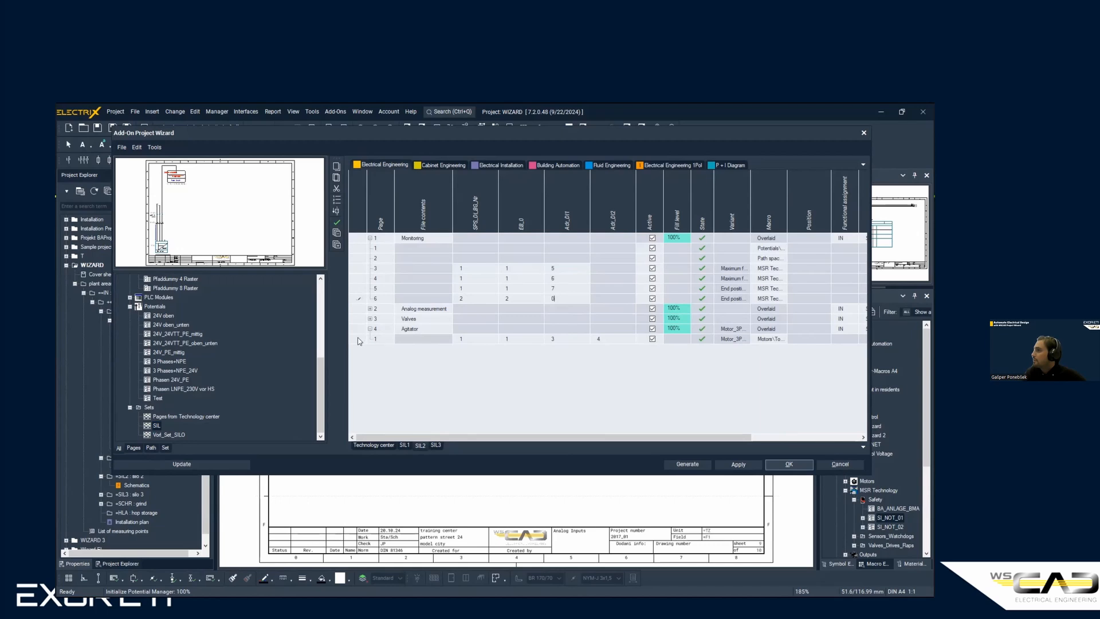
# - For the motor macro on SIL2's Agitator page, set Motor_Nr to 5 and SPS_DI_BG_Nr and EB_0 to 2
pyautogui.doubleClick(358, 340)
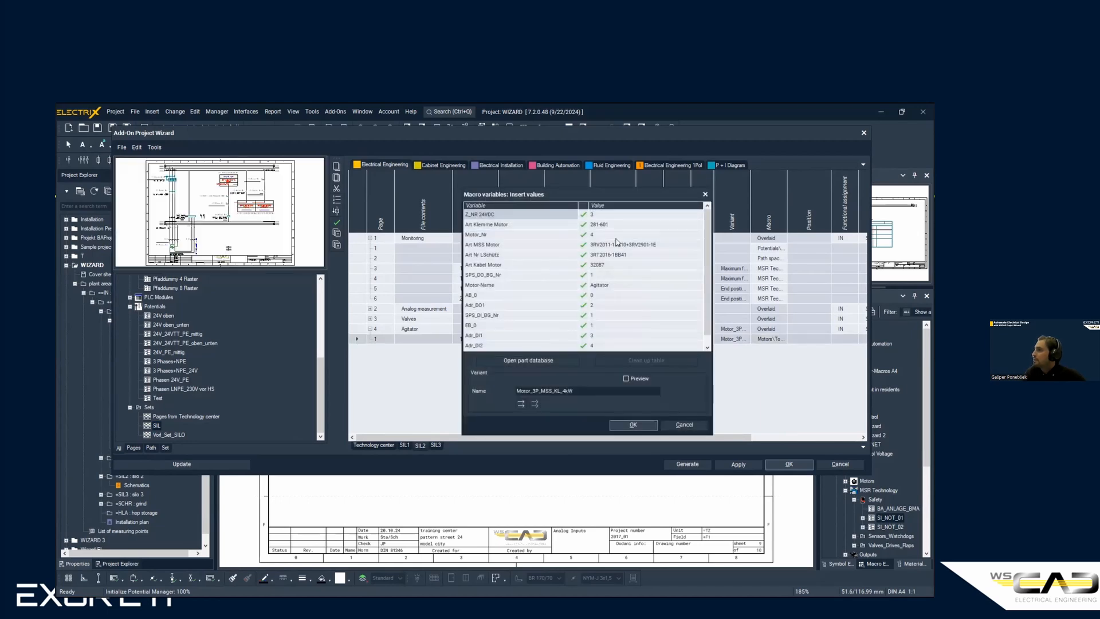
pyautogui.click(616, 236)
pyautogui.write('5')
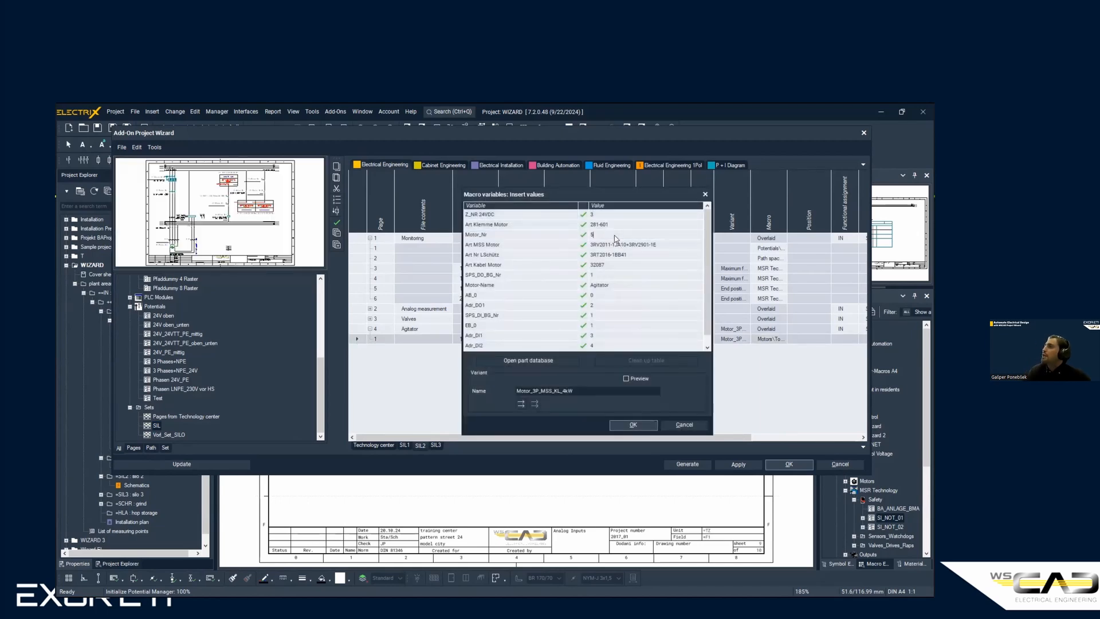
pyautogui.click(632, 424)
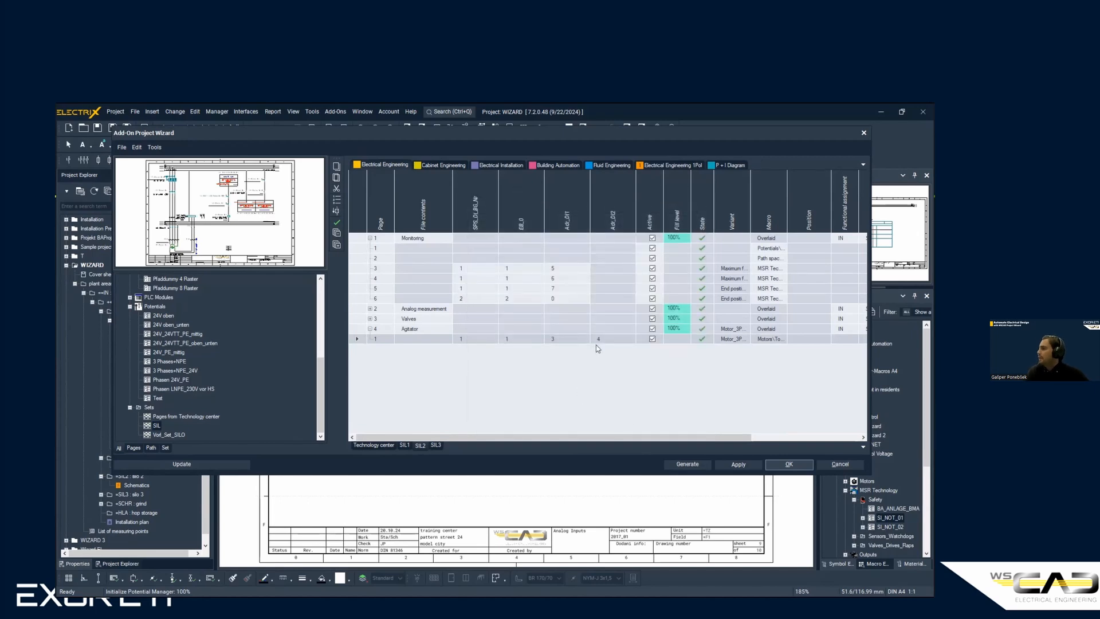
pyautogui.click(488, 342)
pyautogui.write('2')
pyautogui.click(514, 340)
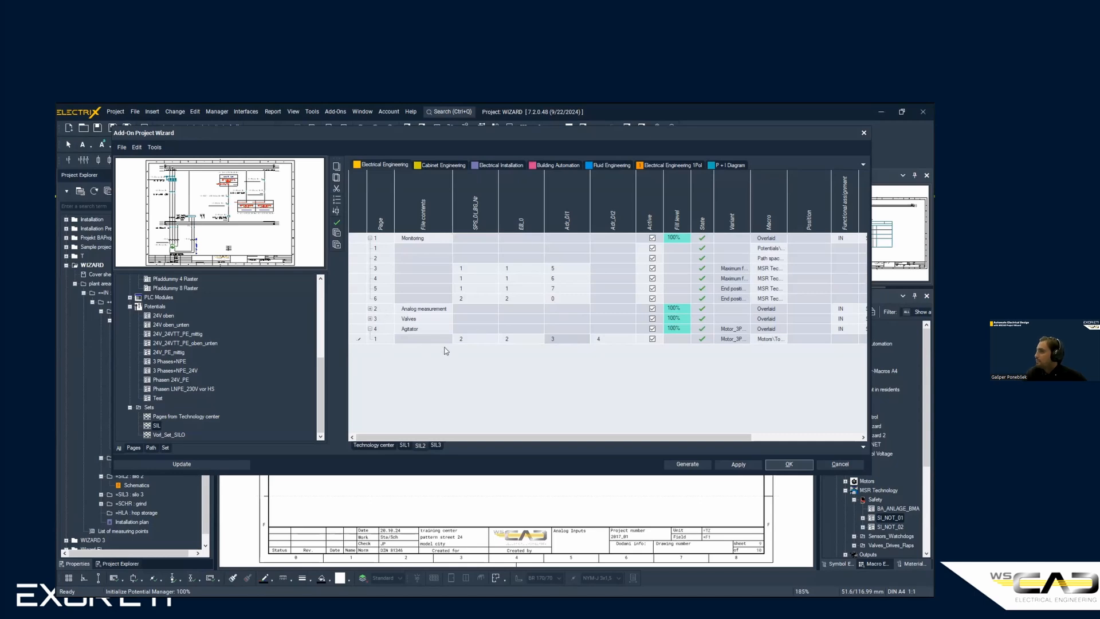
# - Insert the SIL set into the SIL3 group and set the Plant value to SIL3 for all four pages
pyautogui.click(439, 446)
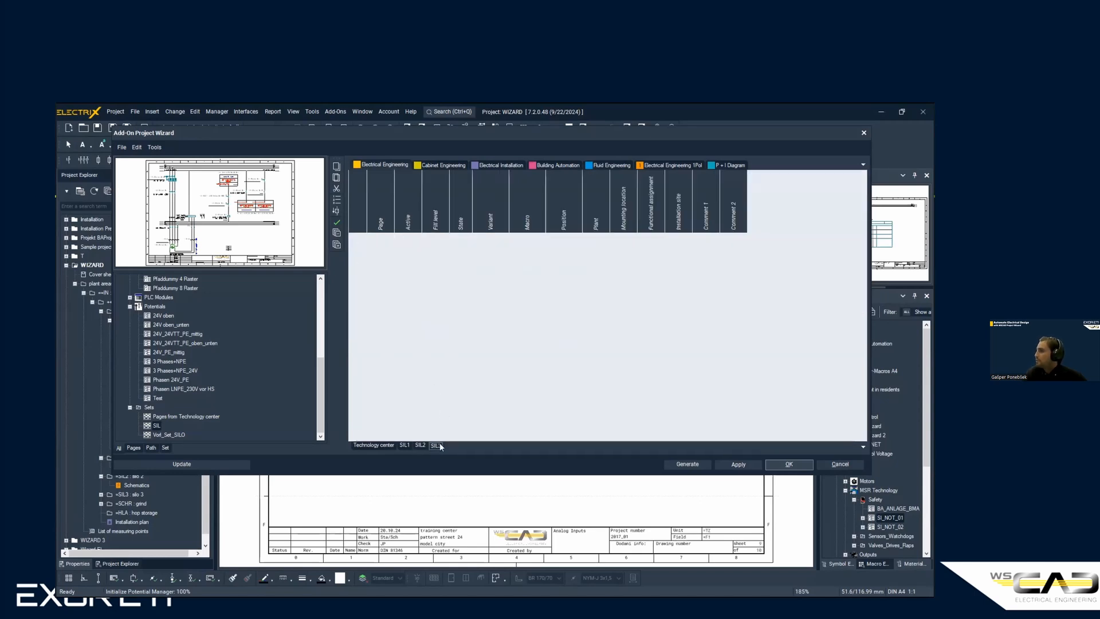
pyautogui.click(157, 426)
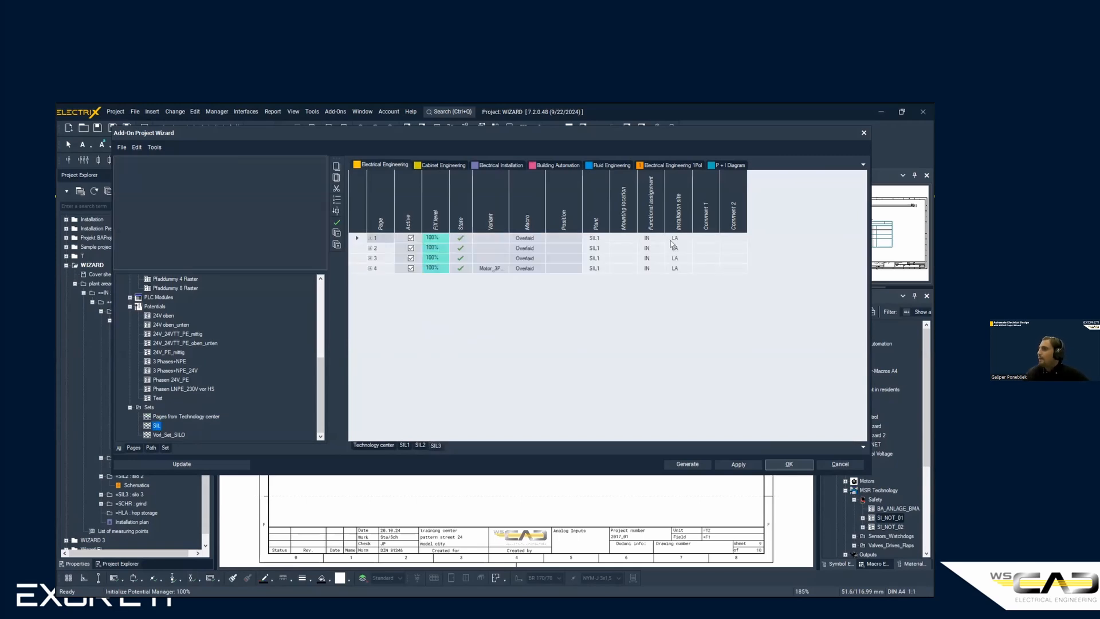
pyautogui.click(603, 239)
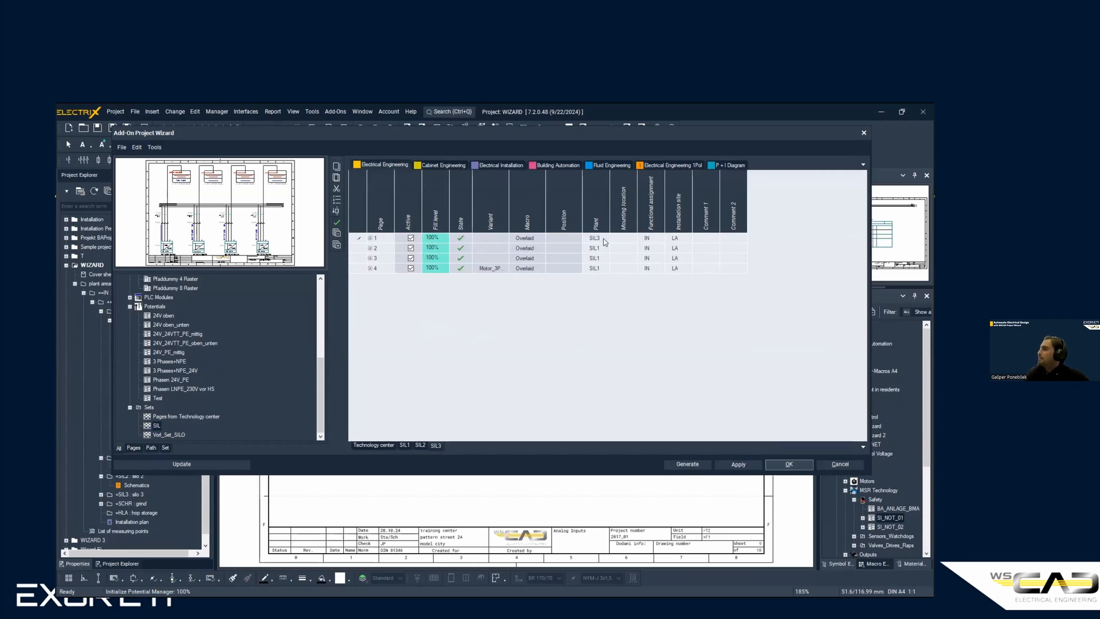
pyautogui.write('SIL3')
pyautogui.press('Down')
pyautogui.write('S')
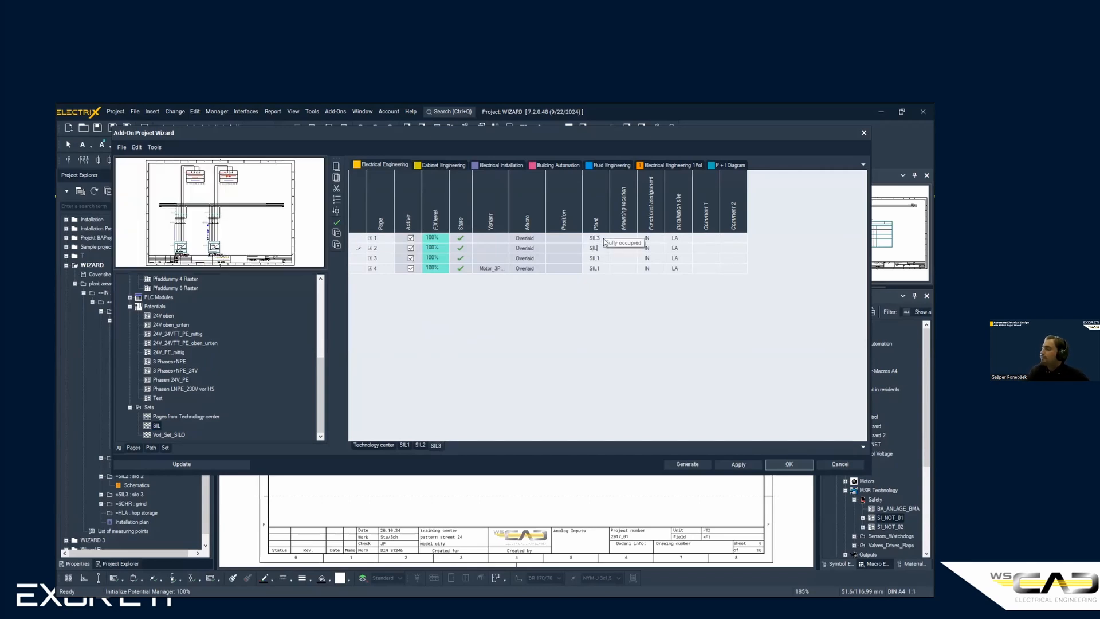
pyautogui.write('IL3')
pyautogui.press('Down')
pyautogui.write('SIL3')
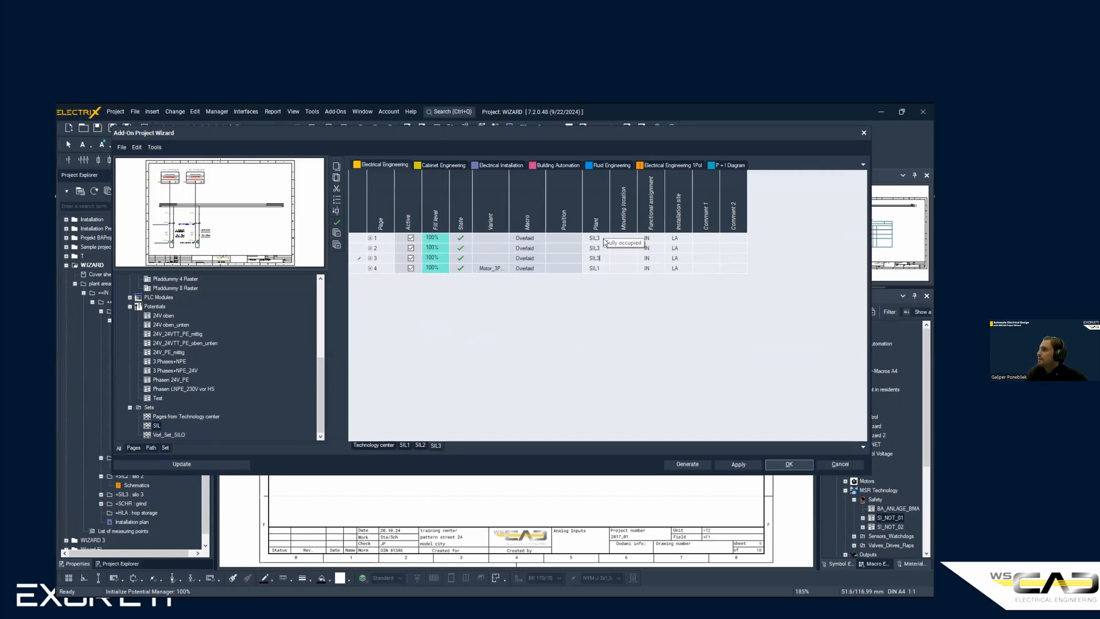
pyautogui.press('Down')
pyautogui.write('SIL')
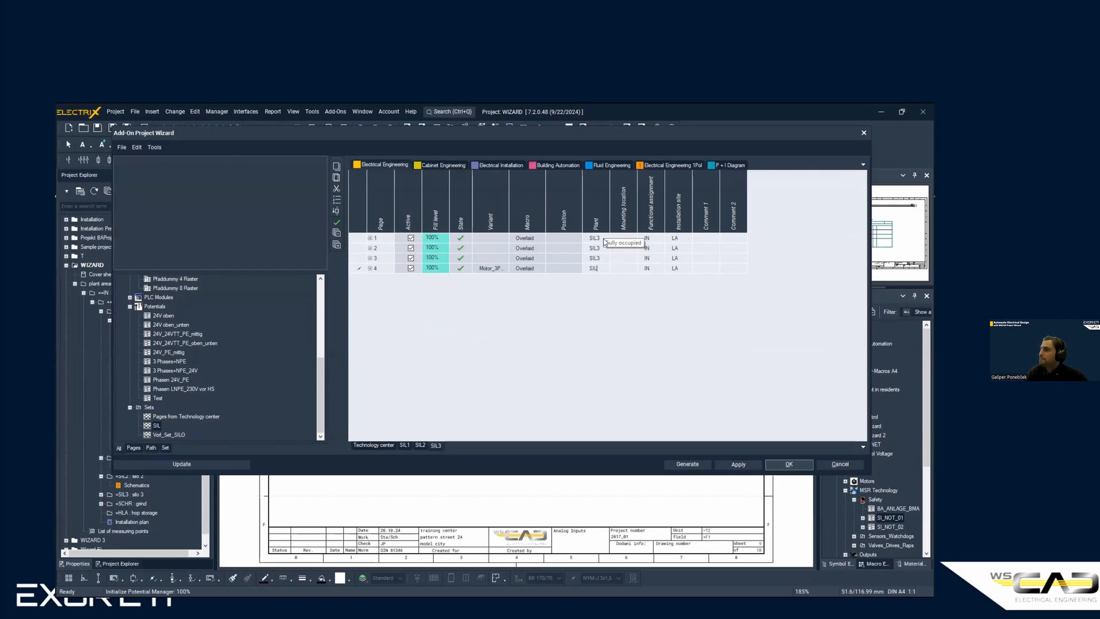
pyautogui.write('3')
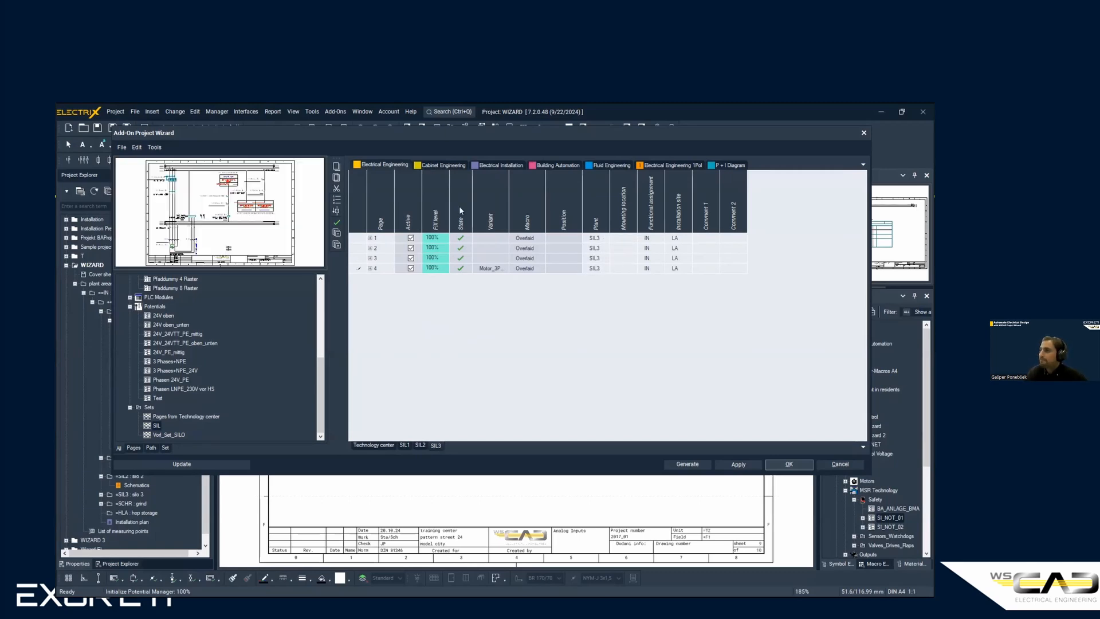
# - Apply the Brewery 2 column configuration to the SIL3 group
pyautogui.rightClick(459, 209)
pyautogui.moveTo(516, 258)
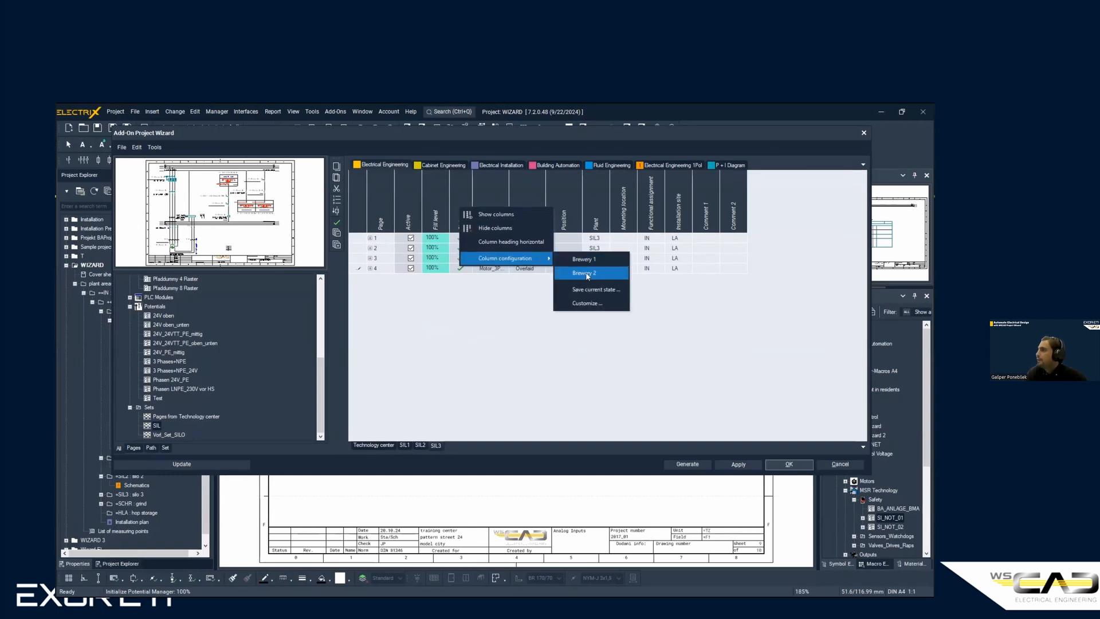
pyautogui.click(587, 275)
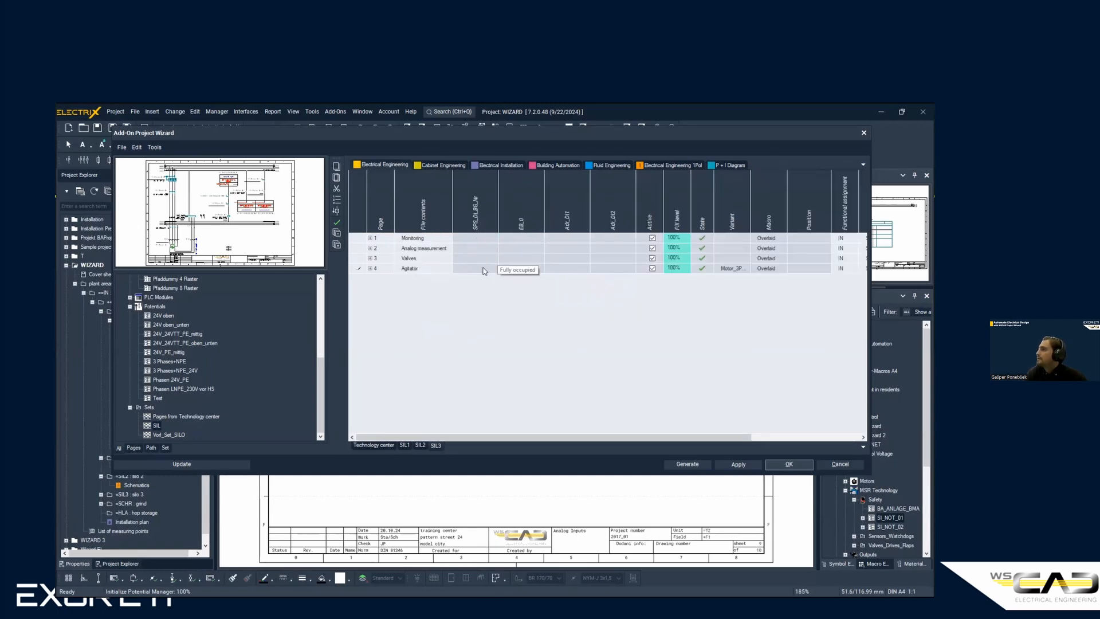
# - Review the 24VDC variable of the potential macros on the SIL3 and SIL2 Monitoring pages and the SIL1 Analog measurement page
pyautogui.click(370, 237)
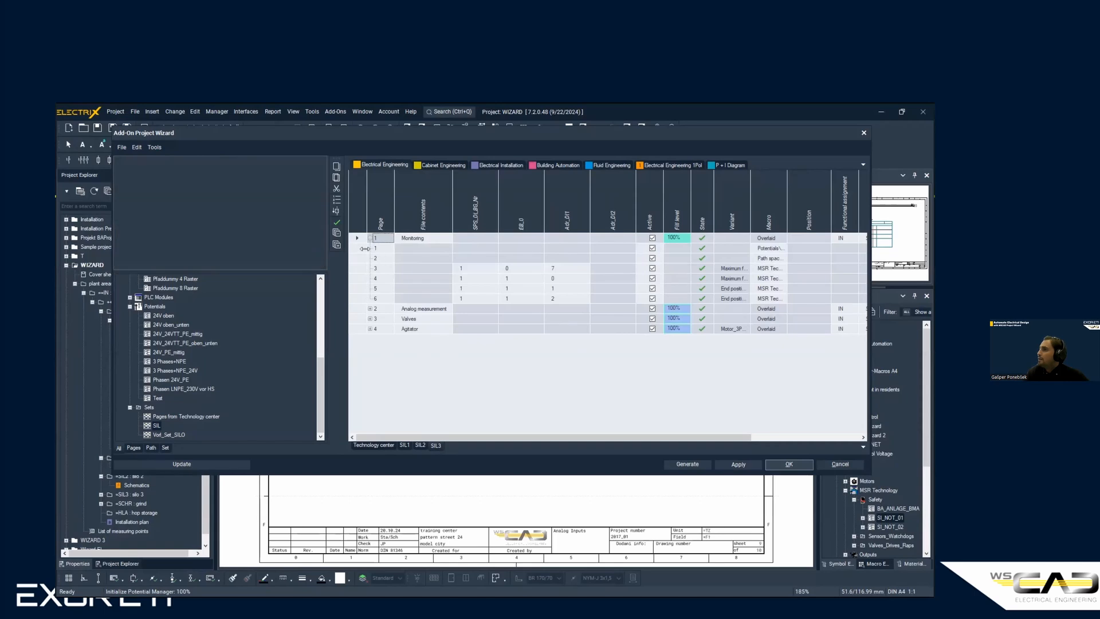
pyautogui.doubleClick(362, 249)
pyautogui.click(623, 216)
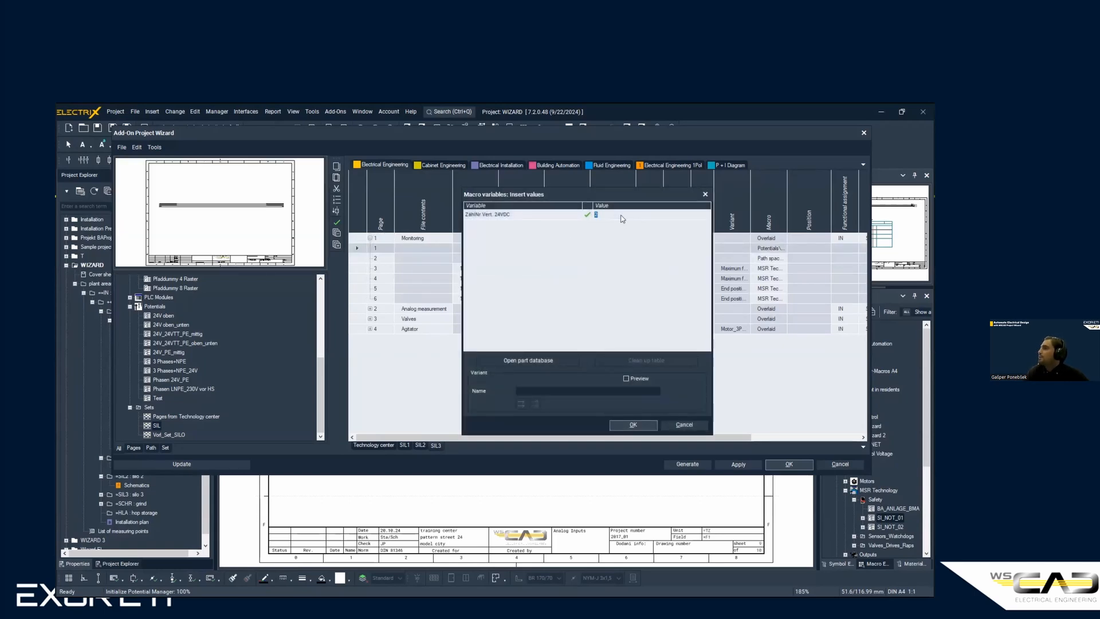
pyautogui.click(634, 426)
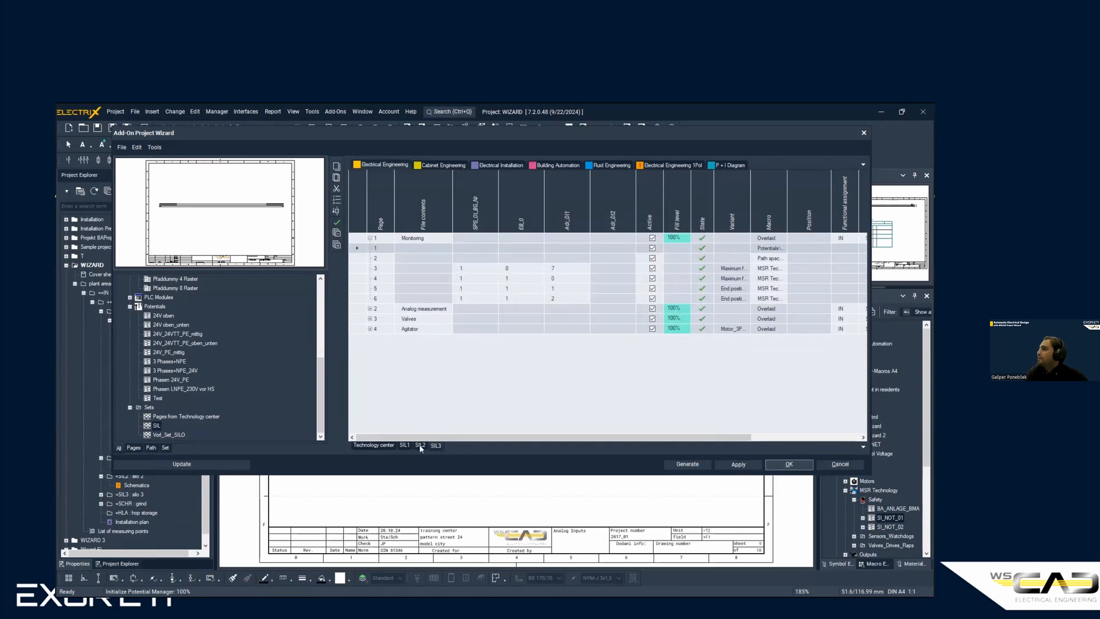
pyautogui.doubleClick(365, 248)
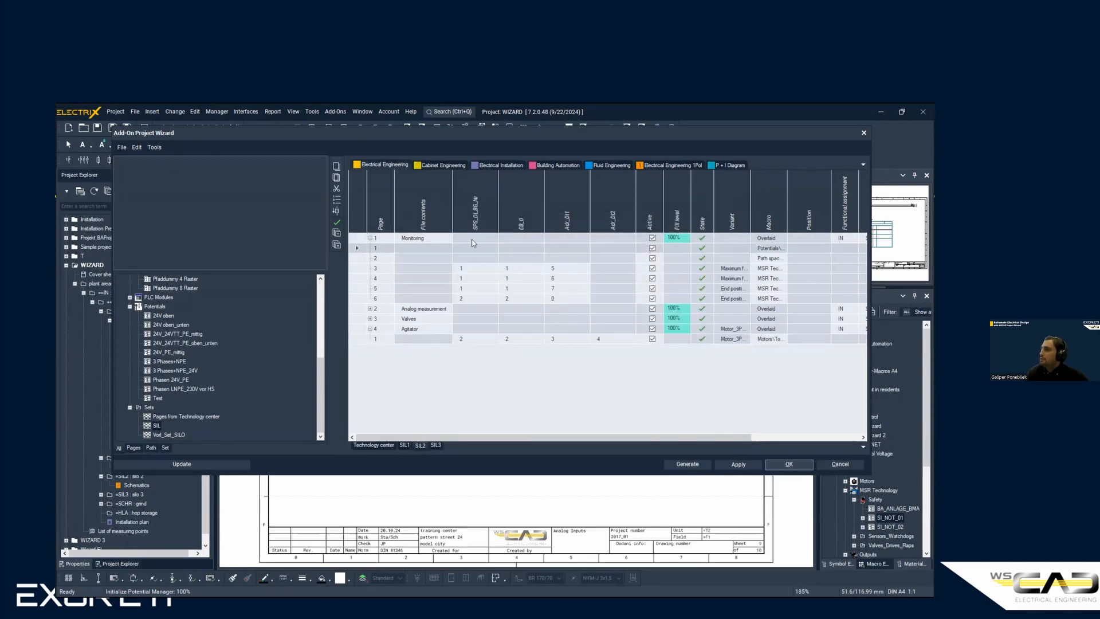
pyautogui.click(609, 217)
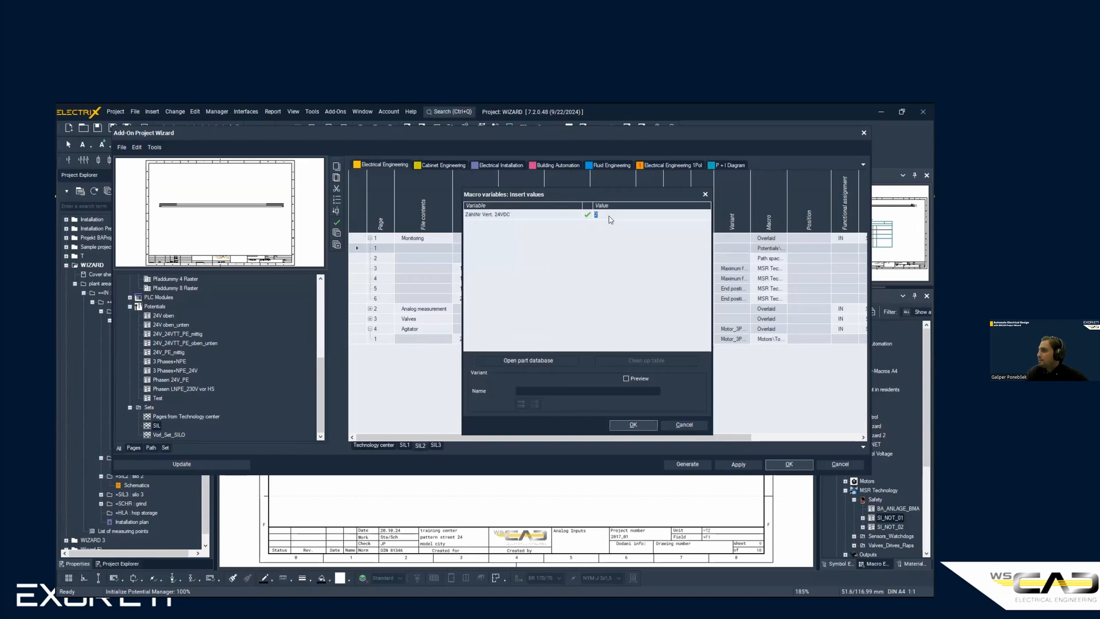
pyautogui.click(633, 425)
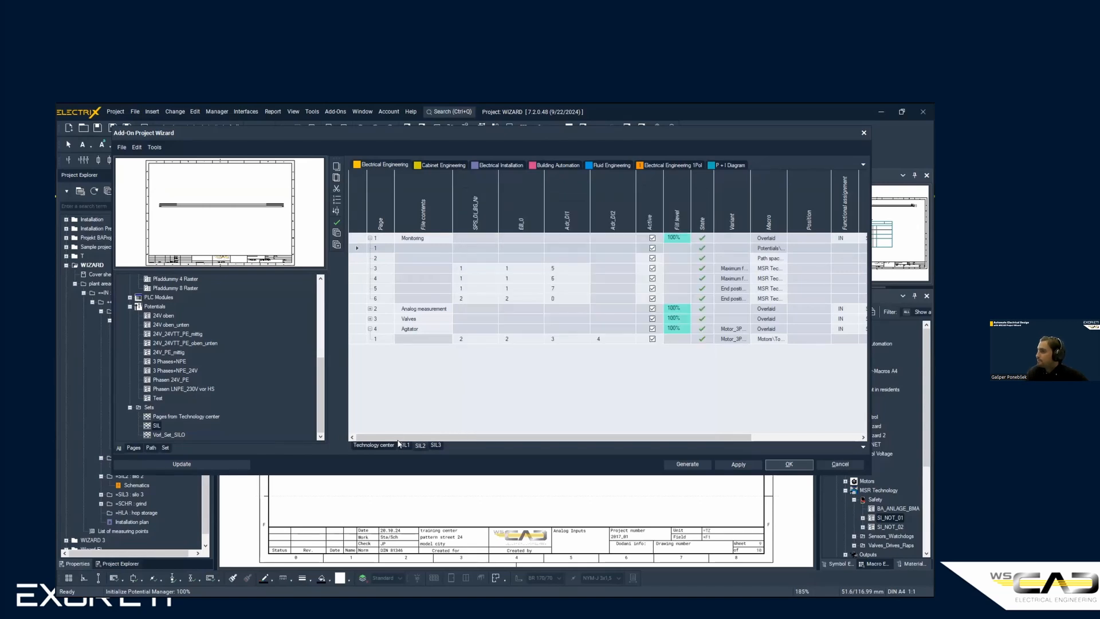
pyautogui.click(370, 247)
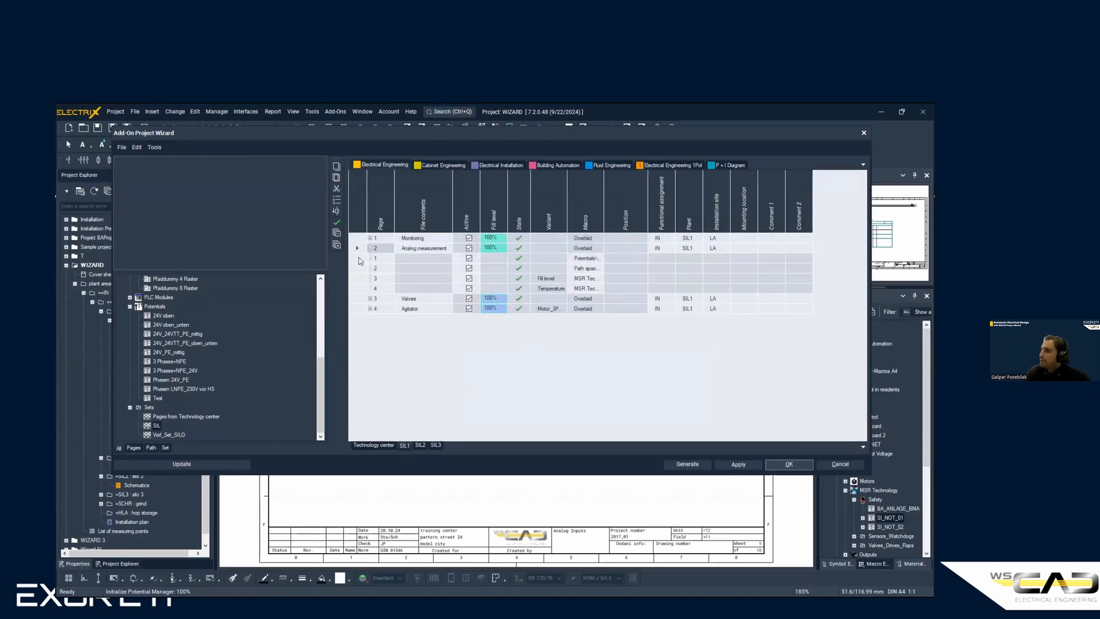
pyautogui.doubleClick(359, 261)
pyautogui.click(610, 216)
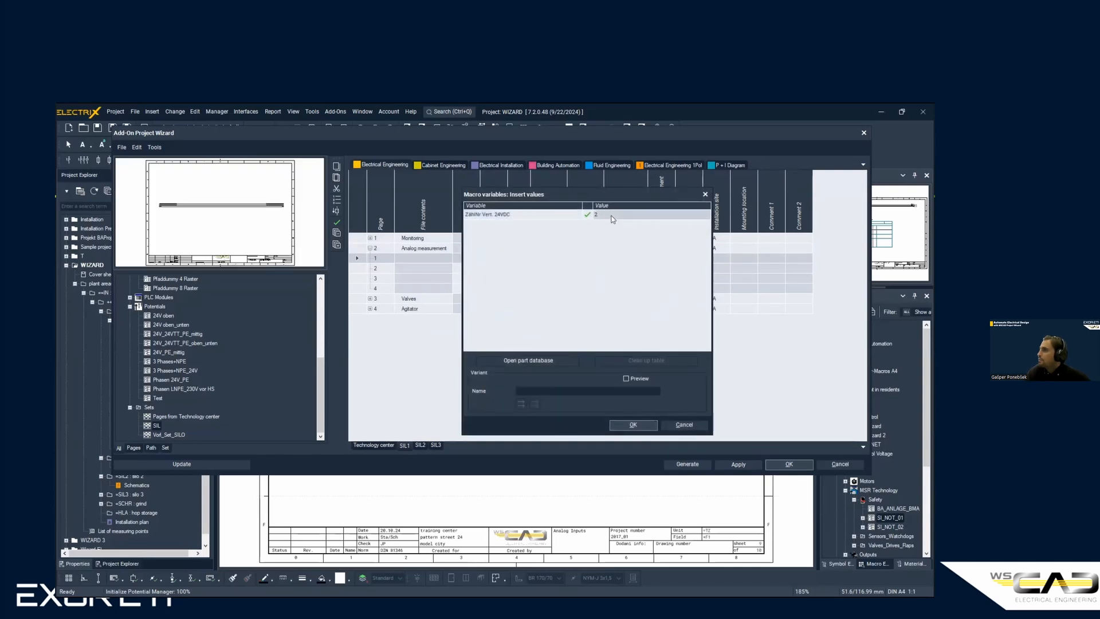
pyautogui.click(633, 425)
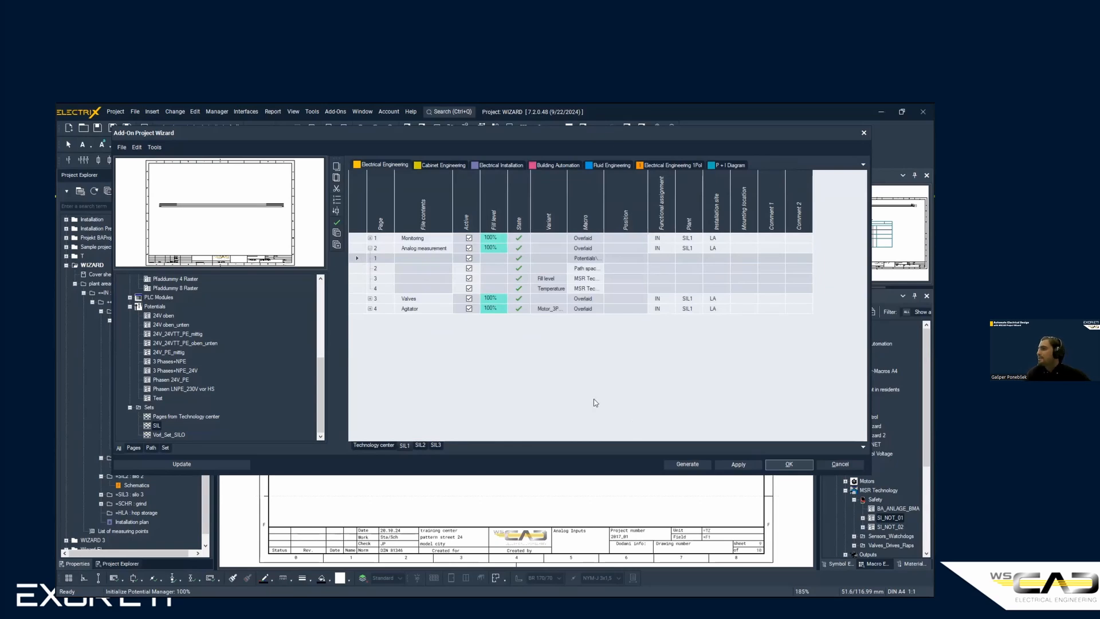
pyautogui.click(434, 445)
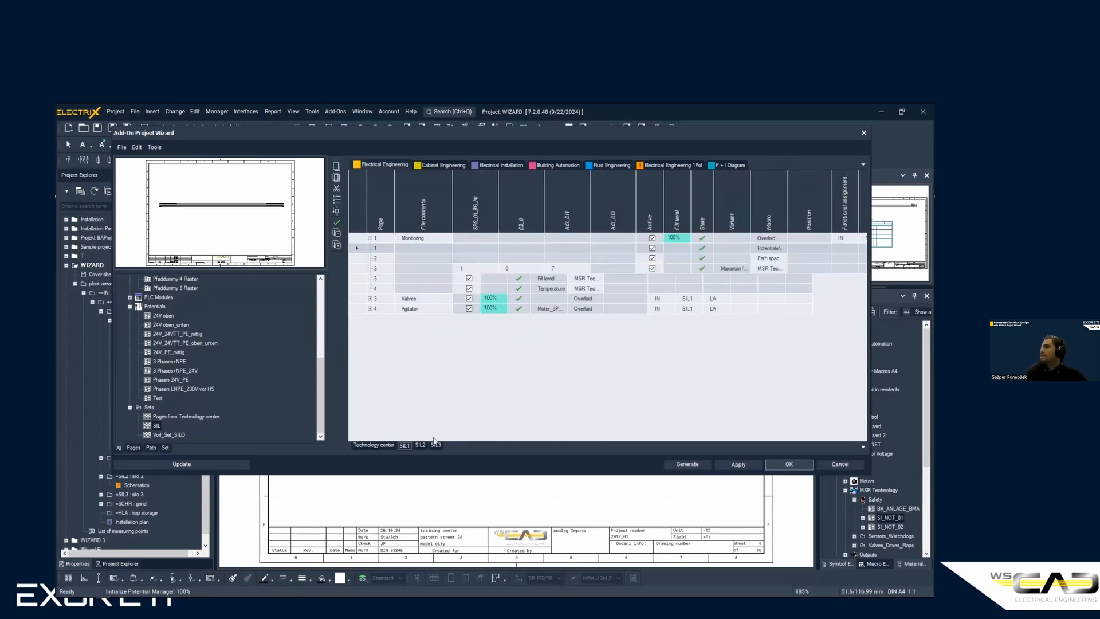
pyautogui.click(419, 446)
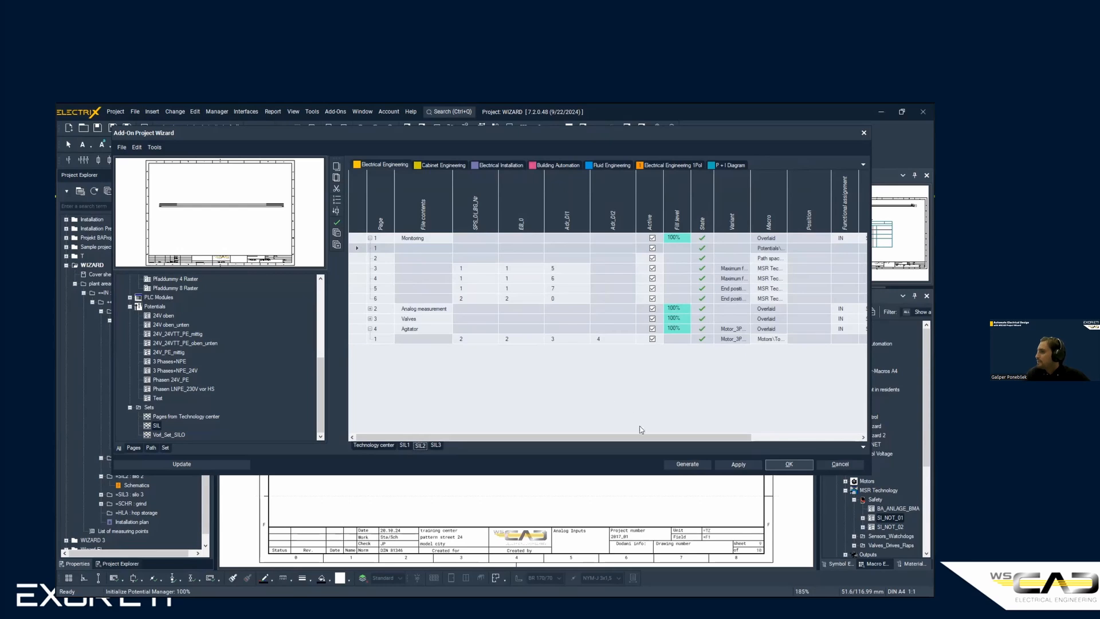
# - Start generating the project pages, excluding Technology center, and assign the SIL1 group to the Schematics folder under =SIL1
pyautogui.click(688, 464)
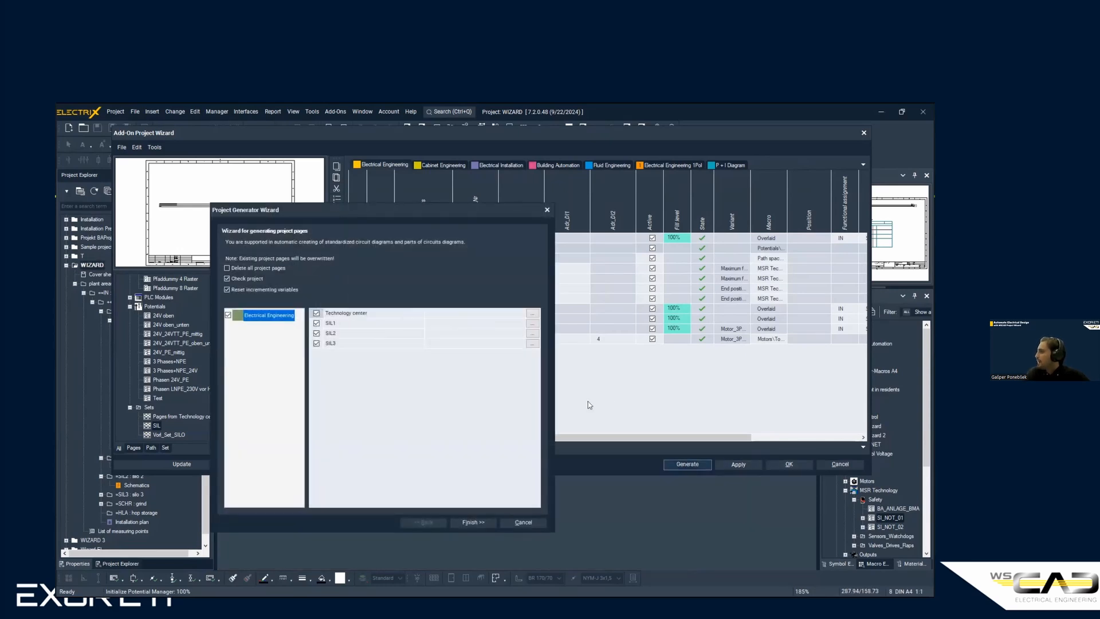
pyautogui.click(316, 313)
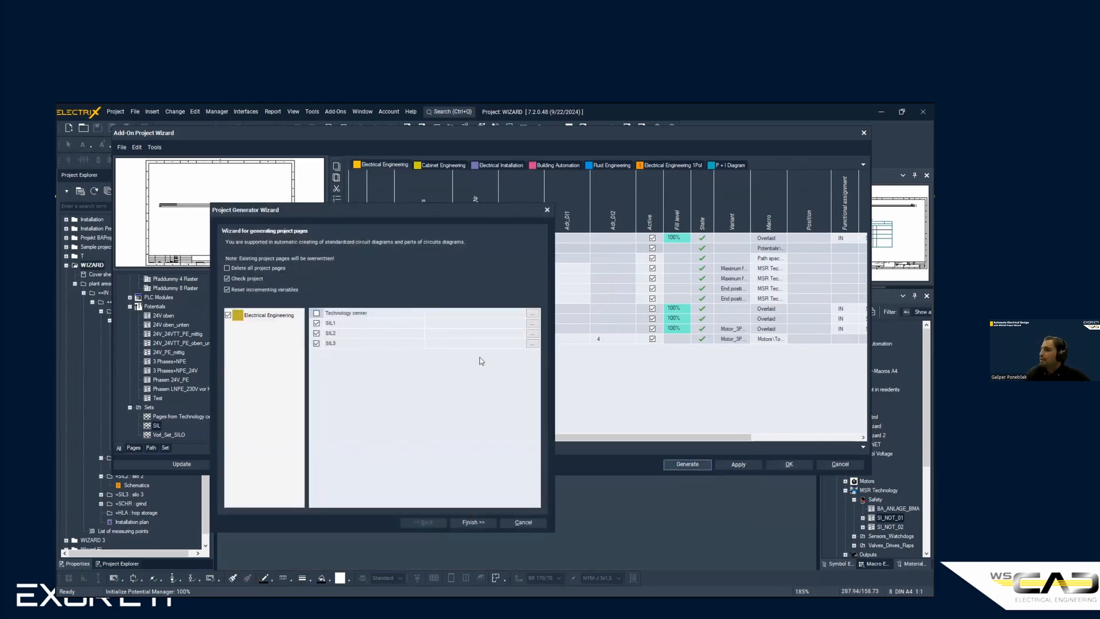
pyautogui.click(531, 323)
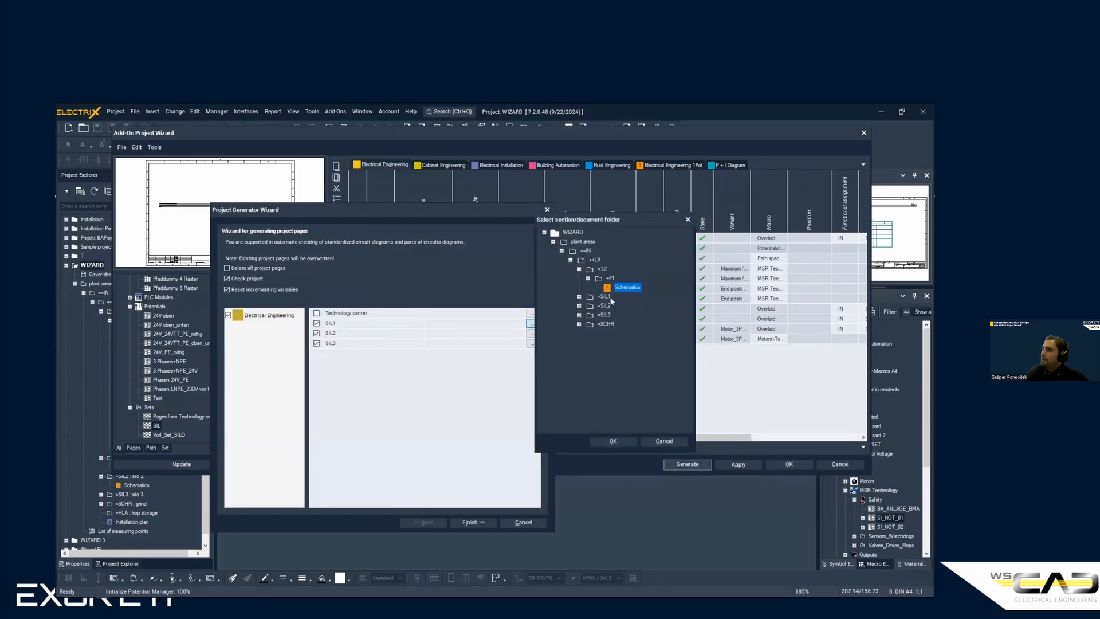
pyautogui.click(580, 297)
pyautogui.click(617, 305)
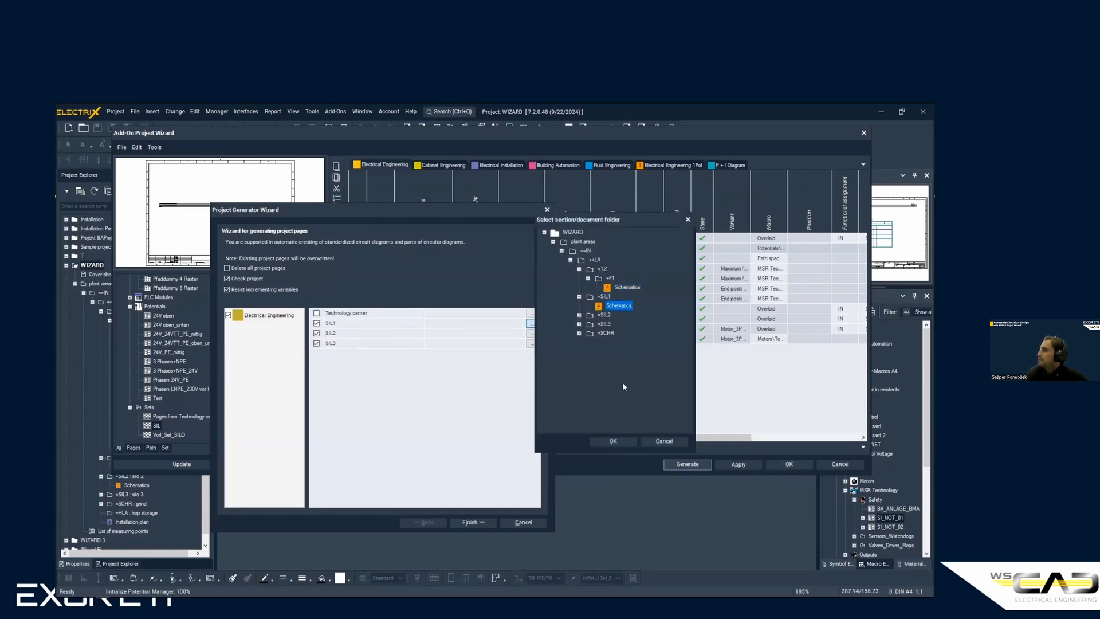
pyautogui.click(613, 441)
# - Assign the SIL2 and SIL3 groups to the Schematics folders under =SIL2 and =SIL3 respectively
pyautogui.click(531, 333)
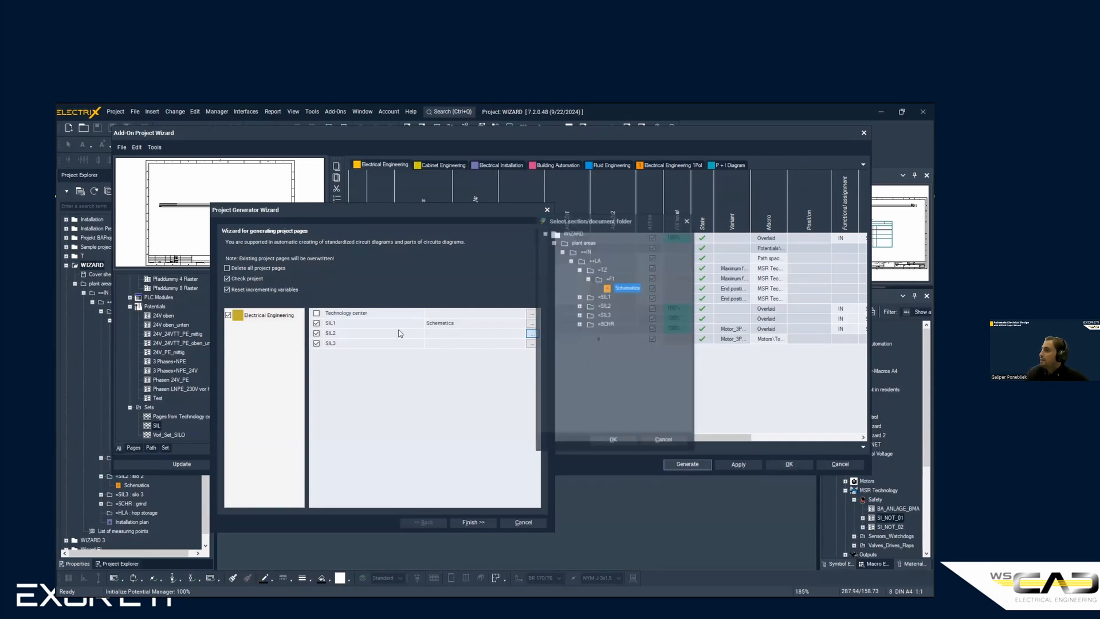
pyautogui.click(579, 306)
pyautogui.click(597, 315)
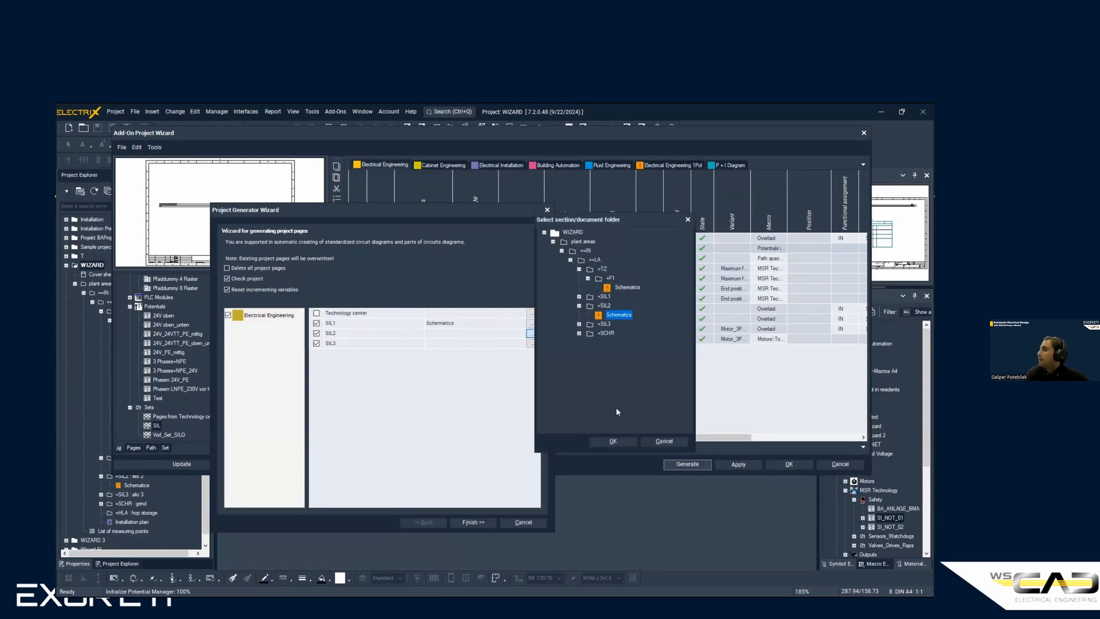
pyautogui.click(621, 439)
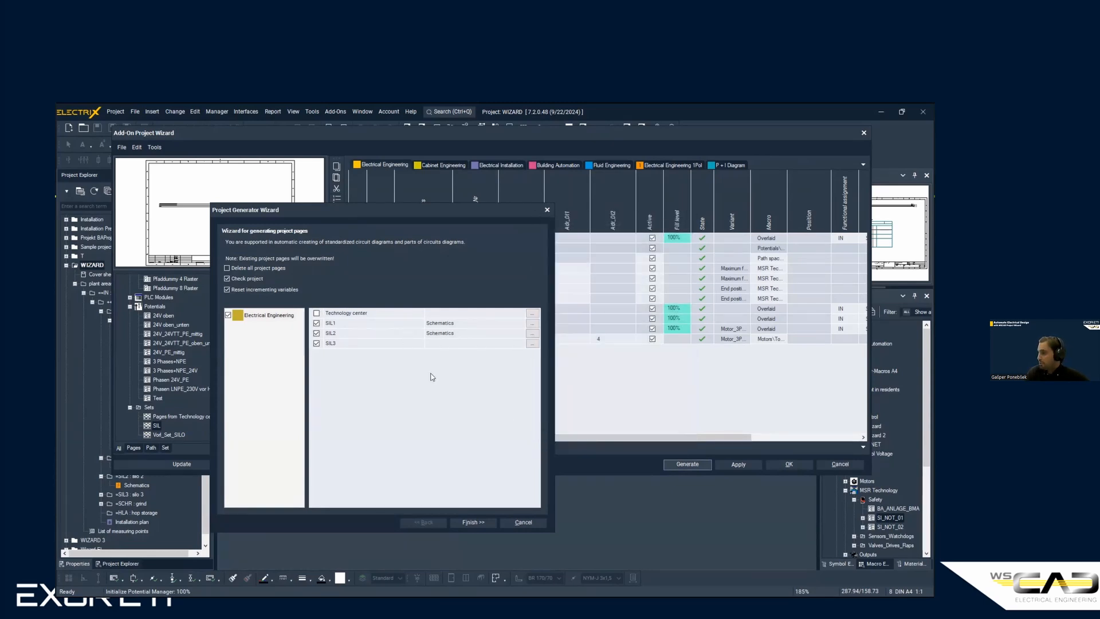
pyautogui.click(531, 344)
pyautogui.click(580, 315)
pyautogui.click(618, 324)
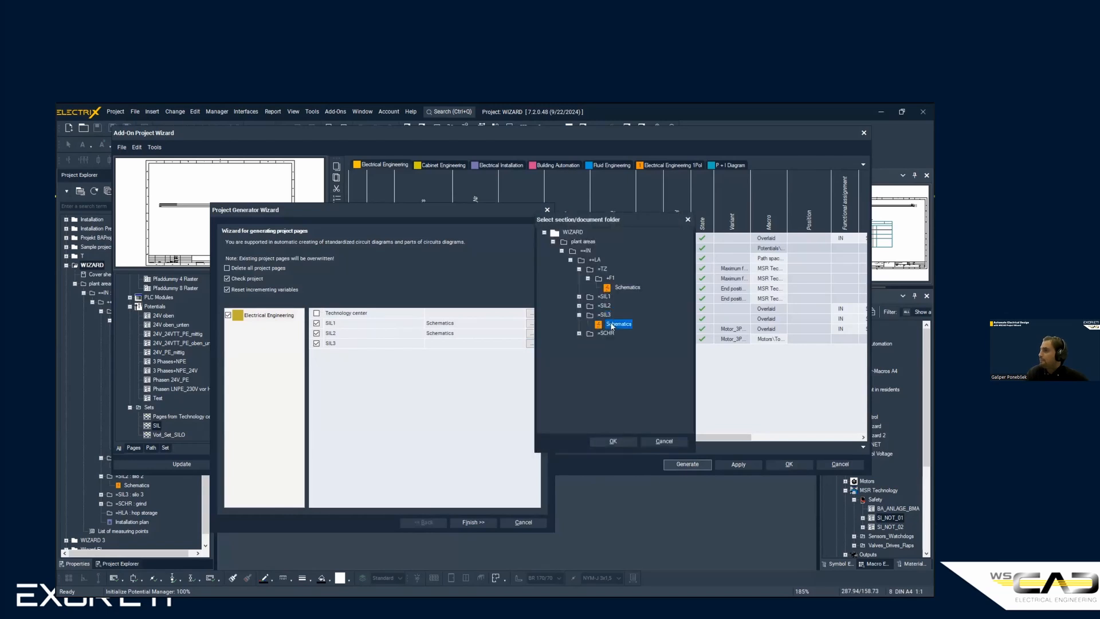
pyautogui.click(611, 441)
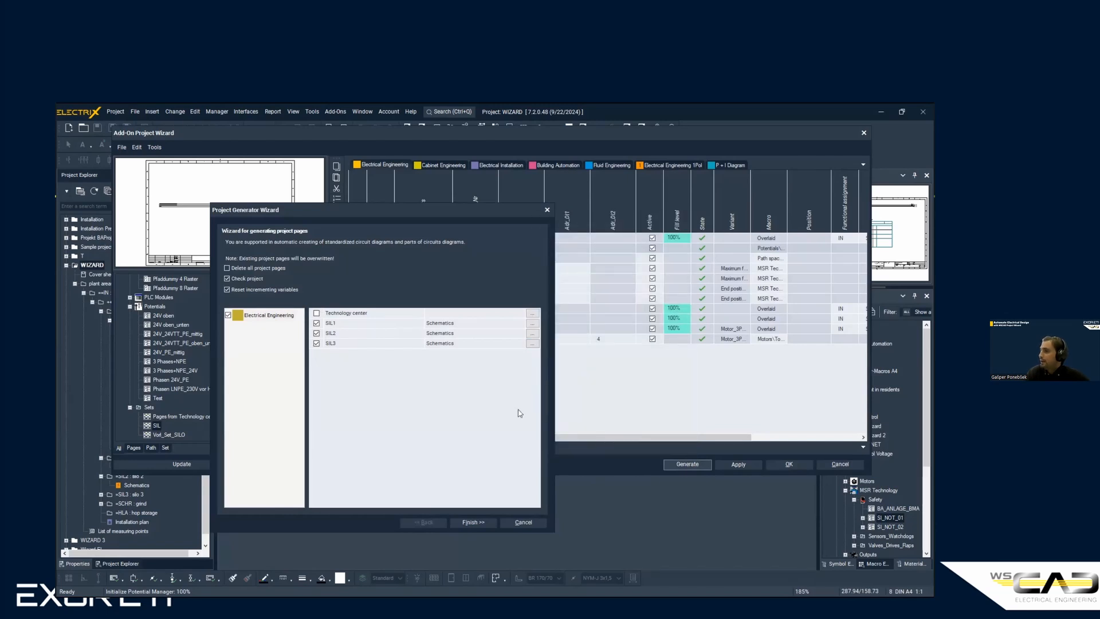
# - Generate the pages of the three silo groups and move the Project Wizard window aside to uncover the schematic
pyautogui.click(473, 521)
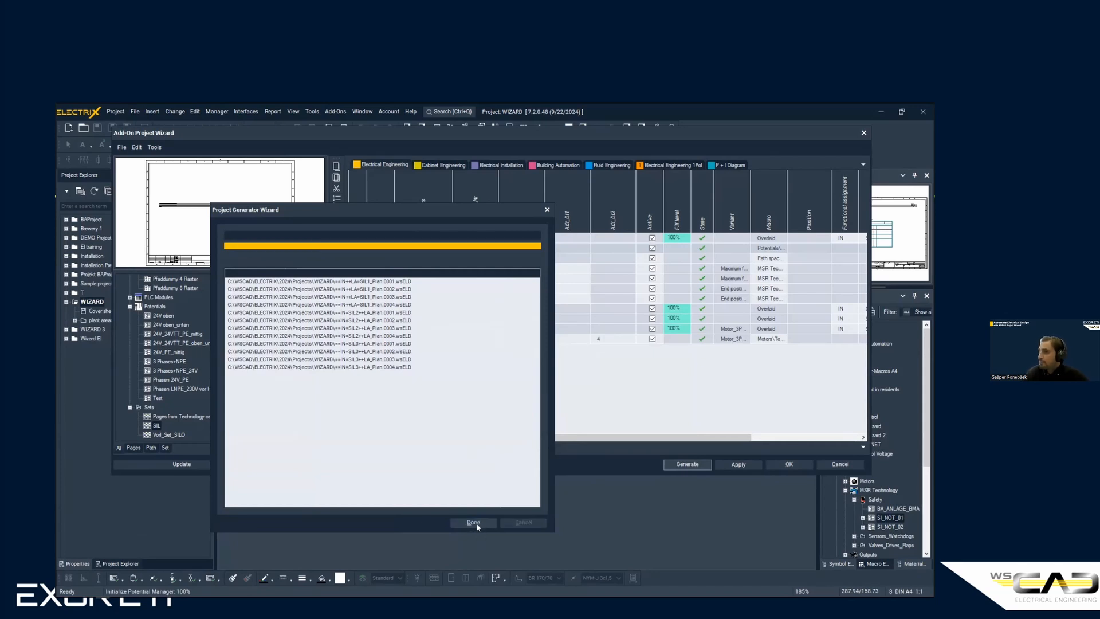
pyautogui.click(473, 523)
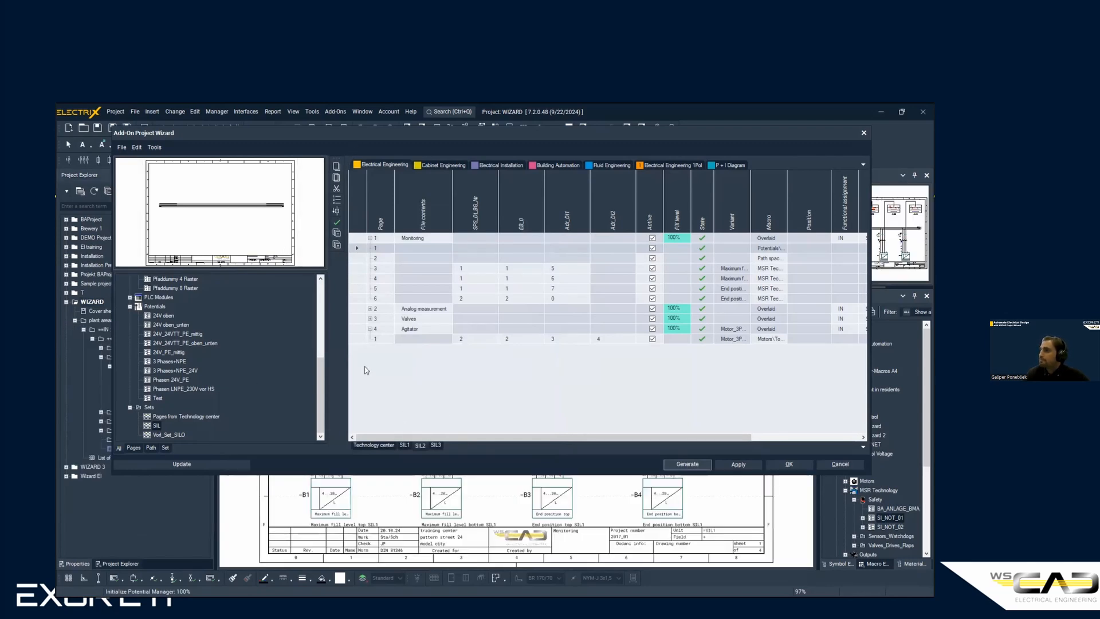
pyautogui.moveTo(369, 135); pyautogui.dragTo(377, 137)
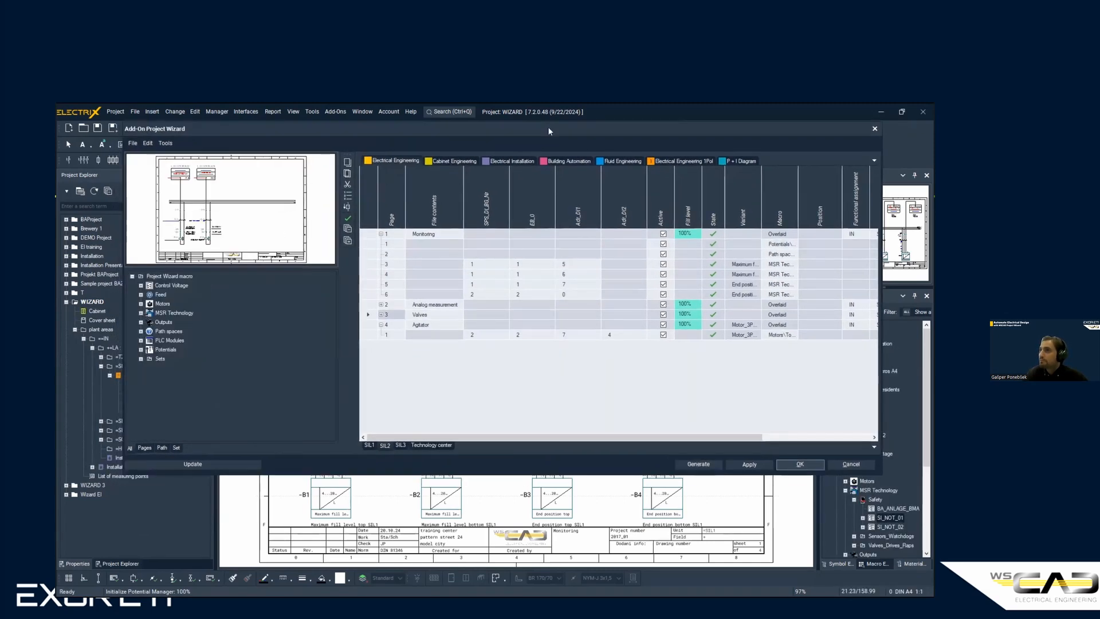
pyautogui.moveTo(547, 127); pyautogui.dragTo(0, 126)
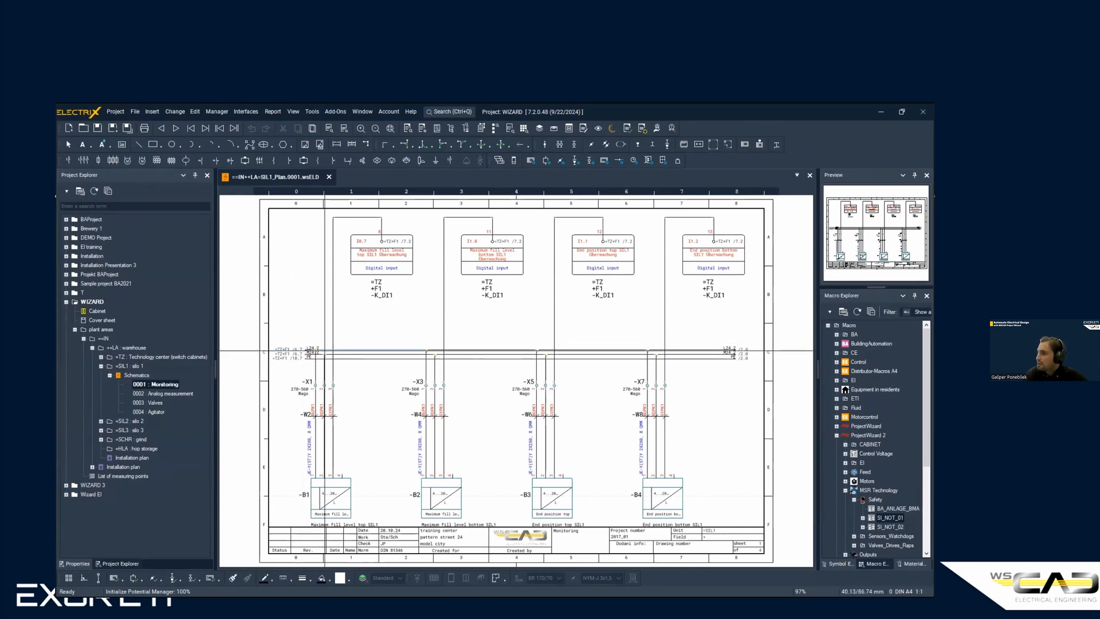
# - Examine the potentials on the SIL1 Monitoring page and follow the L24.2 cross-reference to its source page
pyautogui.scroll(1, 304, 350)
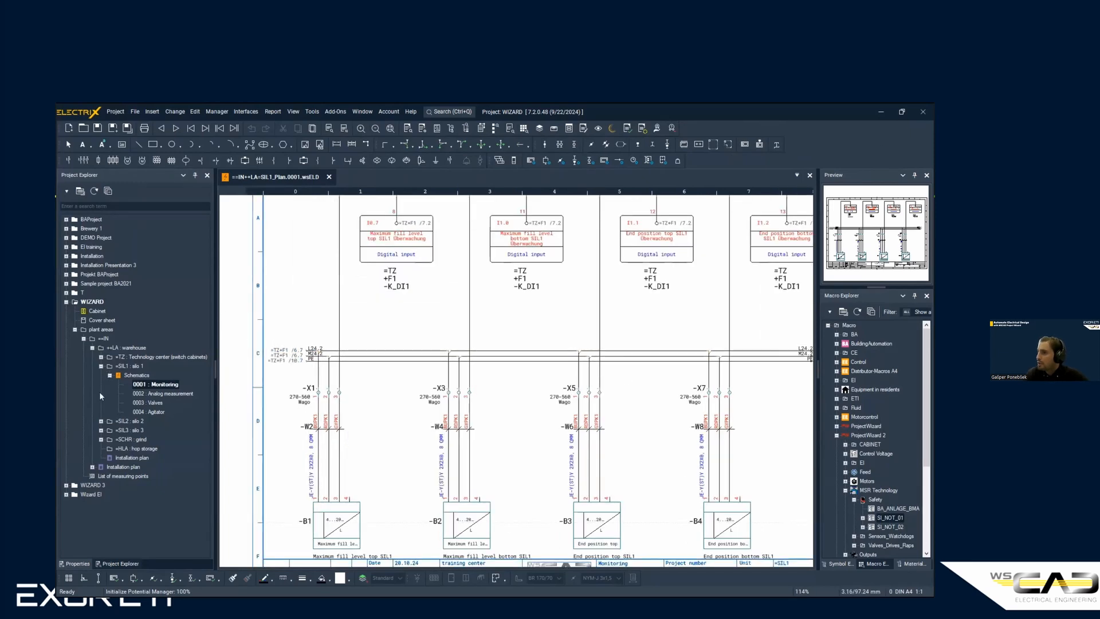
pyautogui.click(101, 421)
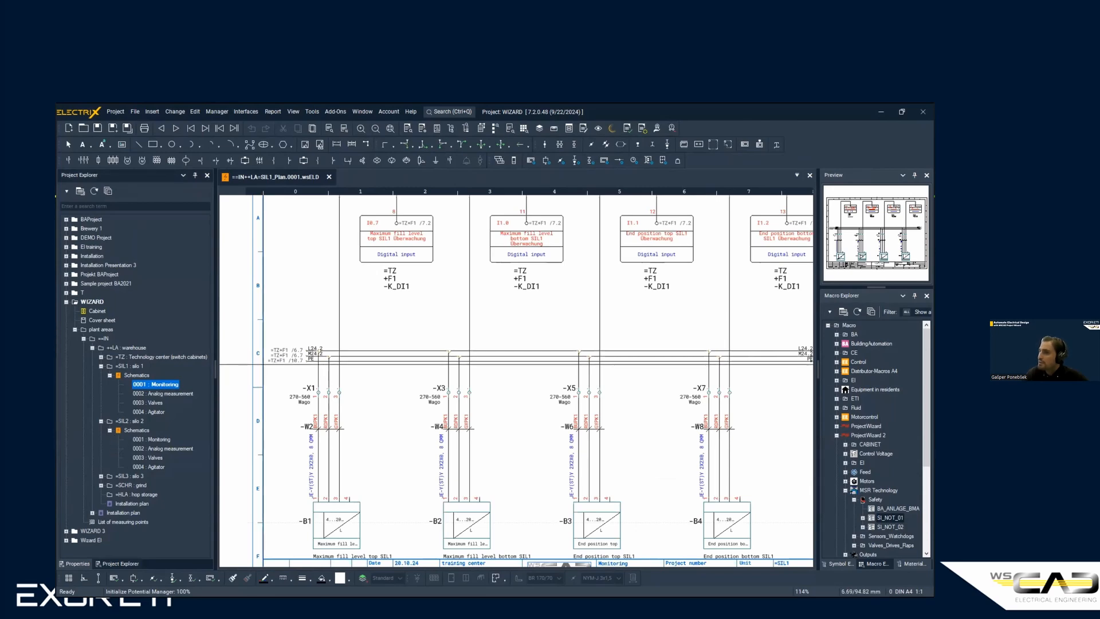
pyautogui.scroll(1, 261, 324)
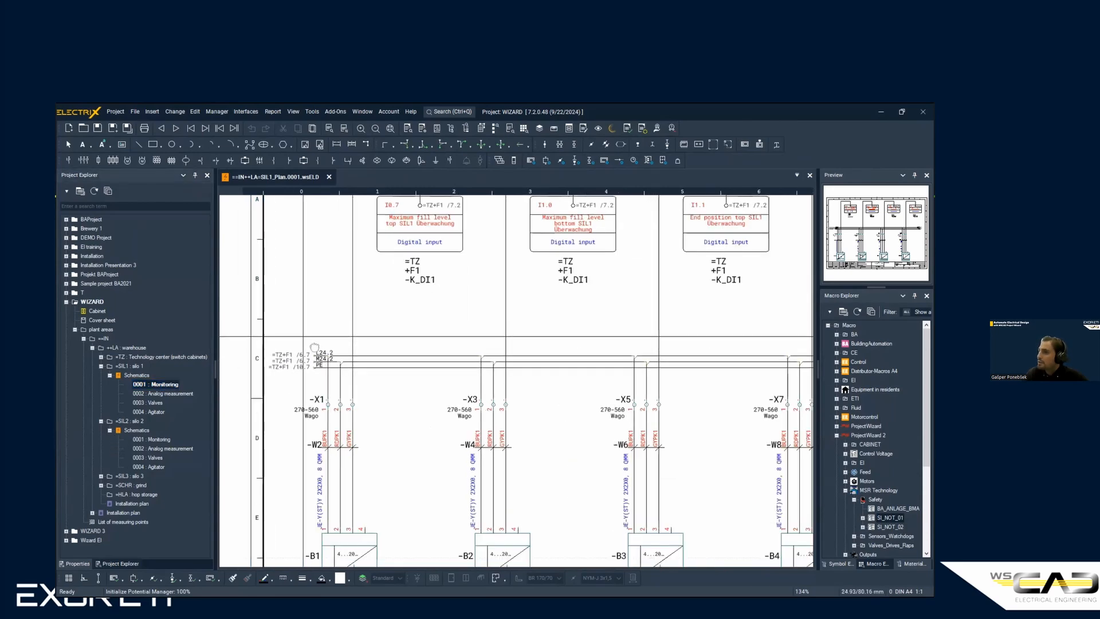
pyautogui.moveTo(269, 348); pyautogui.dragTo(318, 351, button='middle')
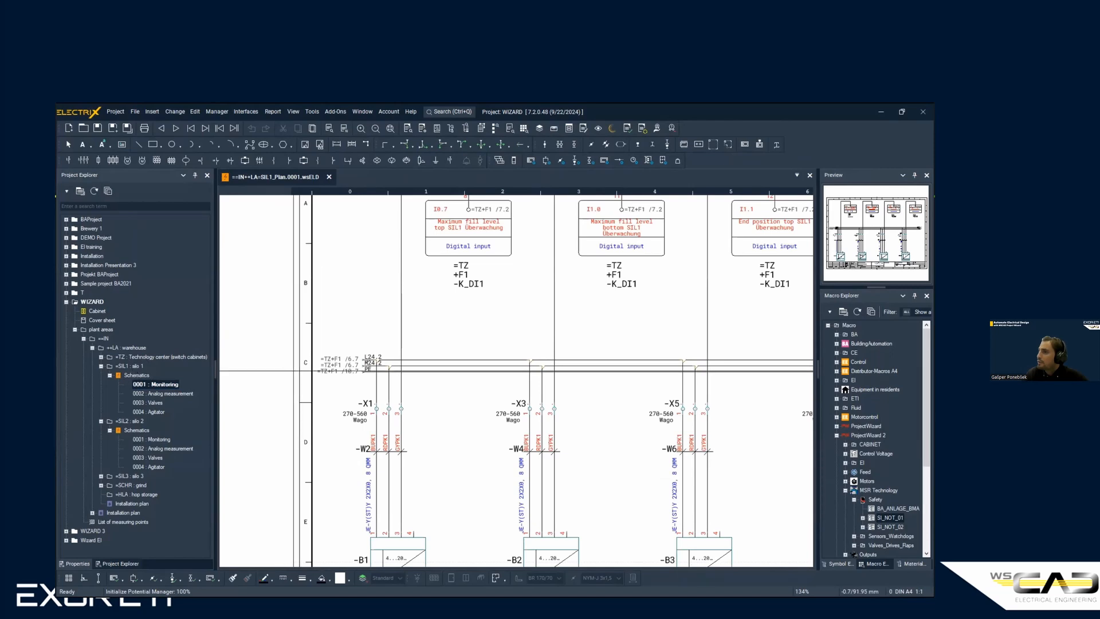
pyautogui.doubleClick(340, 360)
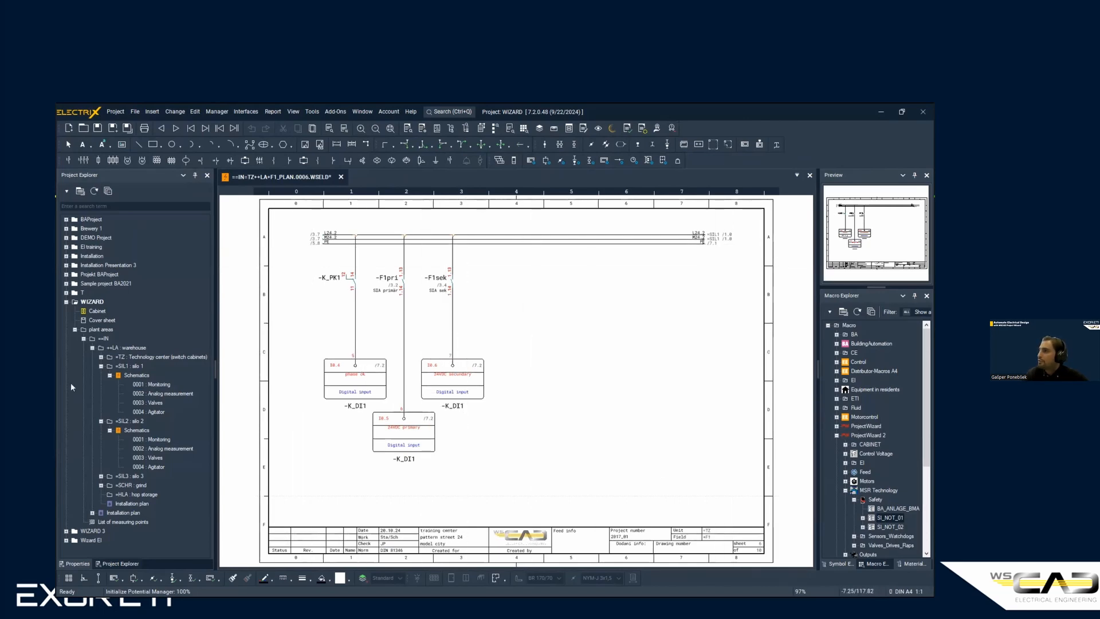
# - Inspect the input assignments on the Technology center's CPU, Digital inputs page and follow the SIL1 agitator motor's cross-reference
pyautogui.click(101, 357)
pyautogui.click(118, 376)
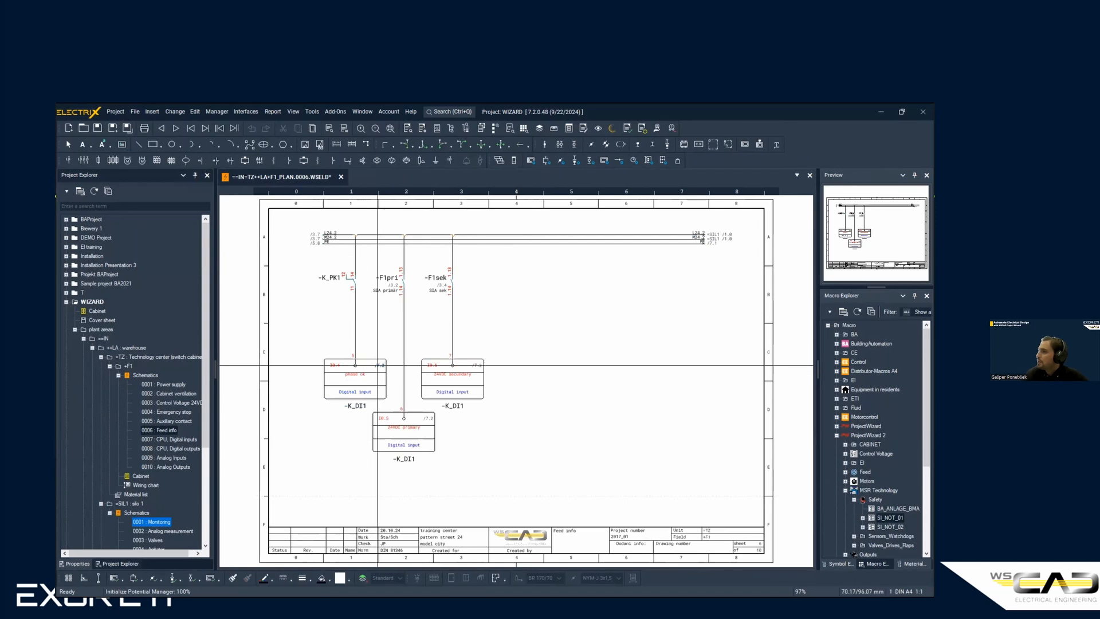
pyautogui.press('pagedown')
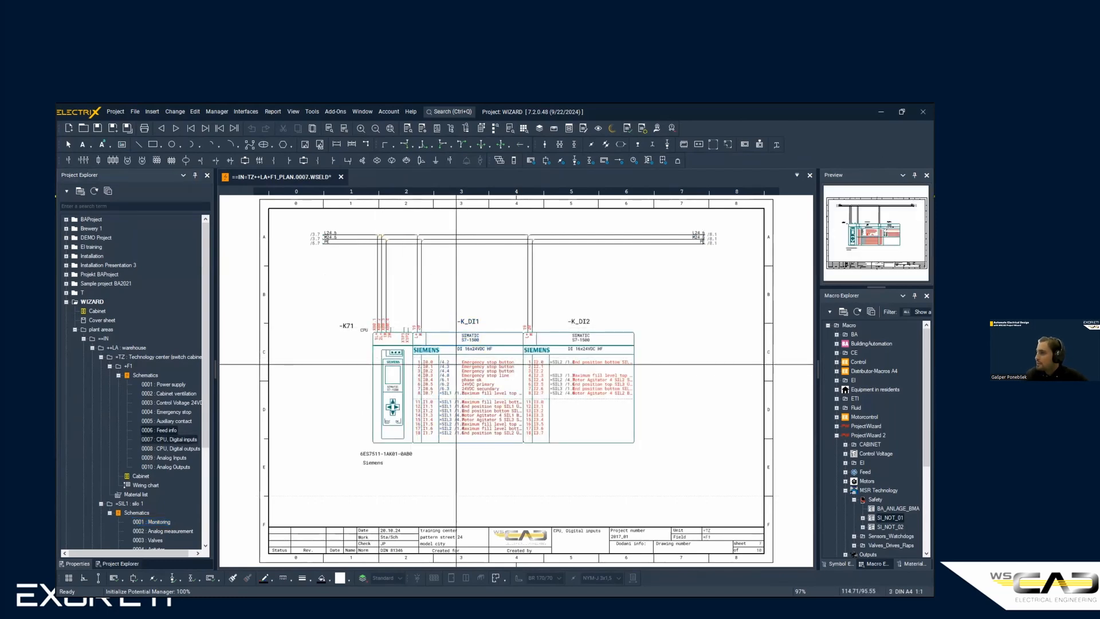
pyautogui.scroll(5, 456, 363)
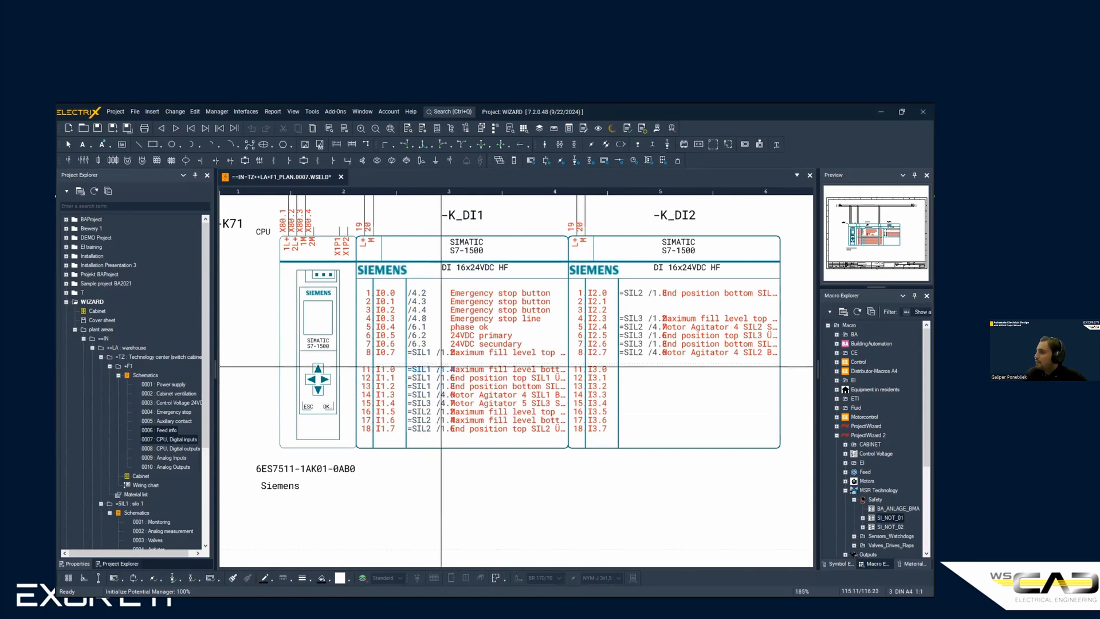
pyautogui.click(426, 395)
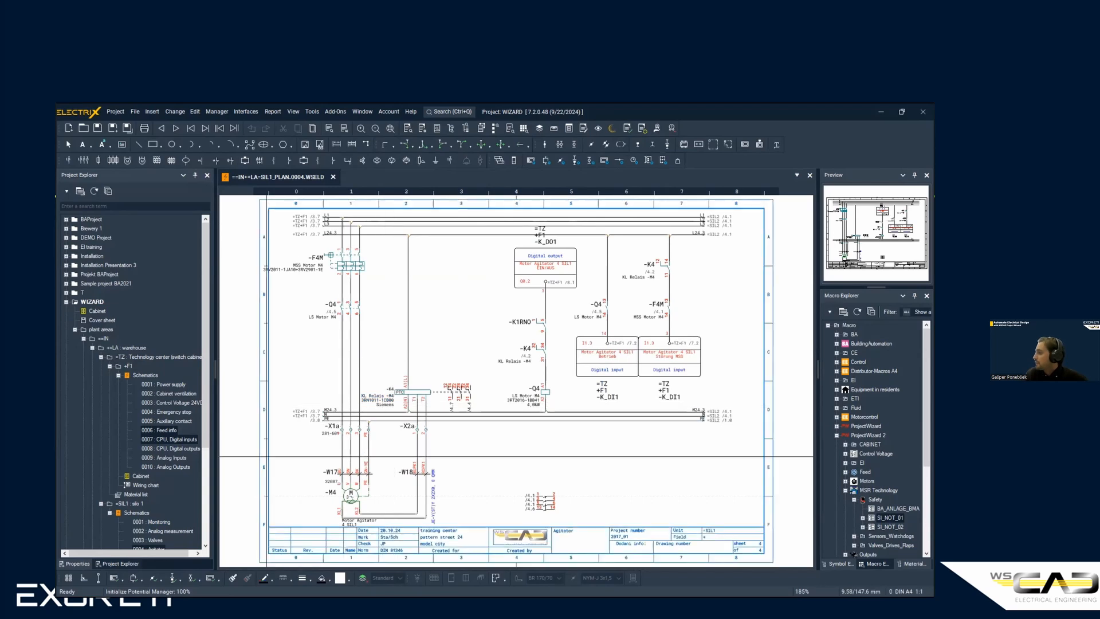
# - View the SIL1 Valves page and follow the first vent valve's digital output cross-reference to the PLC output card
pyautogui.scroll(-4, 154, 467)
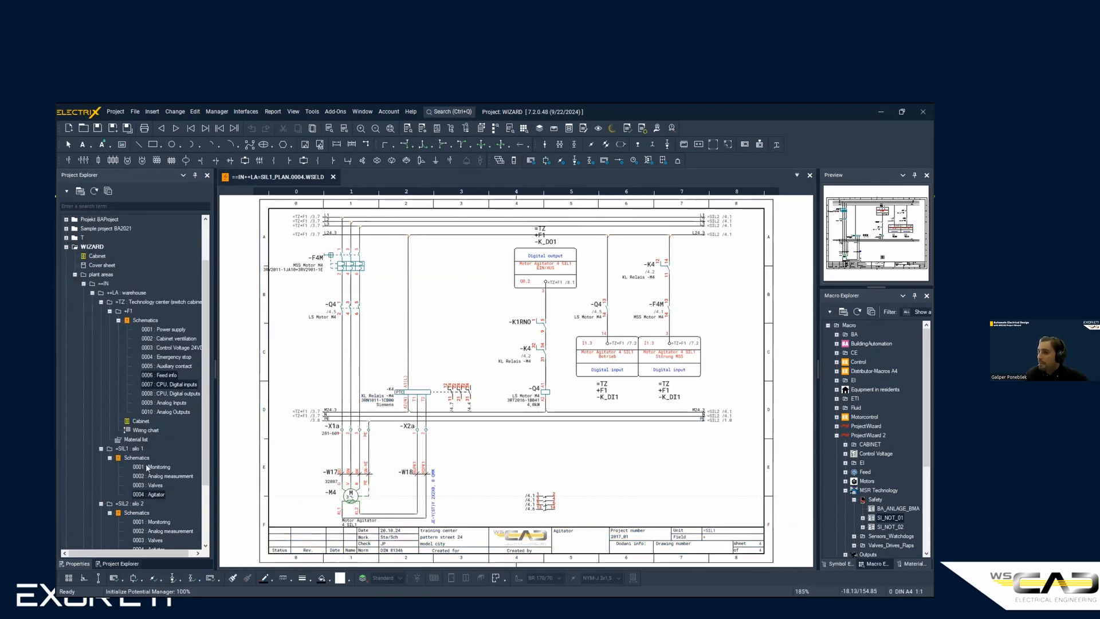
pyautogui.click(153, 431)
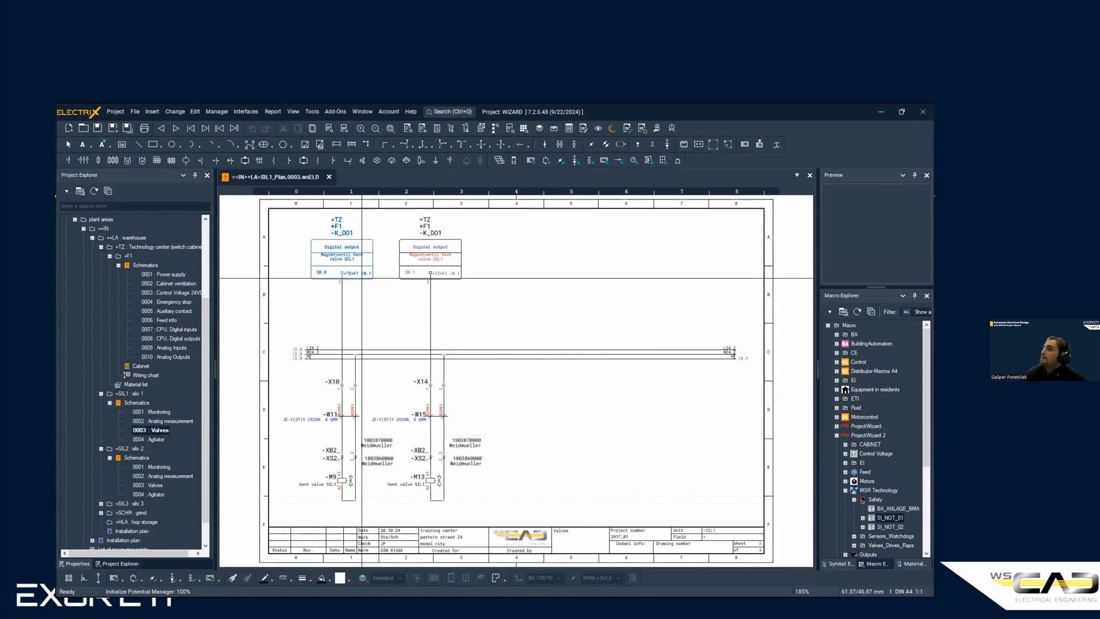
pyautogui.scroll(1, 361, 276)
pyautogui.doubleClick(360, 273)
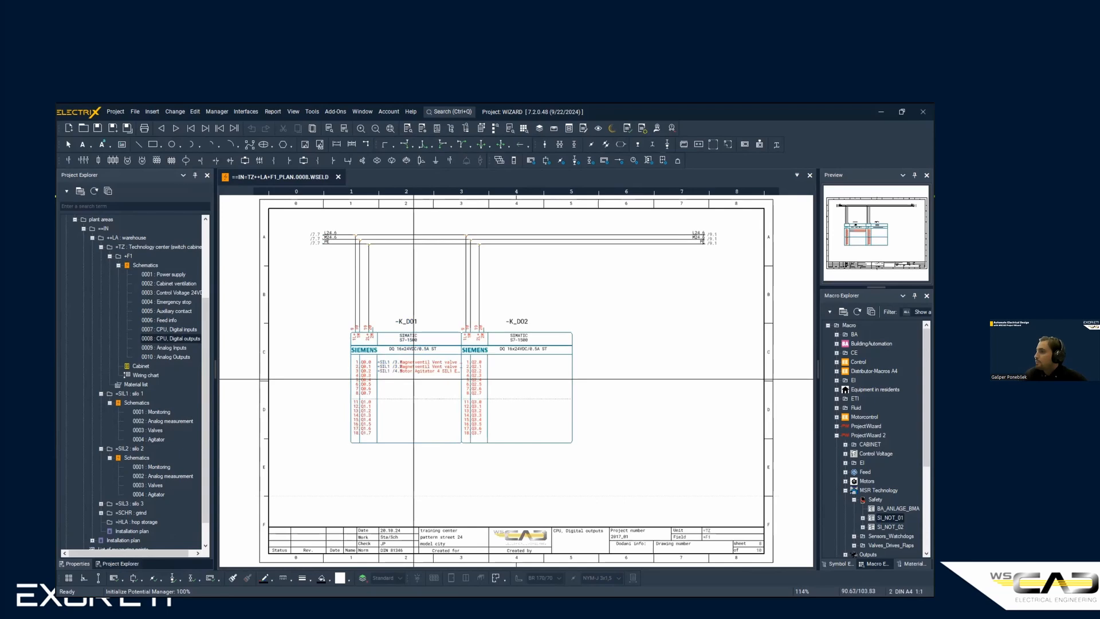
# - View the SIL1 Analog measurement page and follow an analog input's cross-reference to inspect the -K_AI1 card
pyautogui.doubleClick(161, 421)
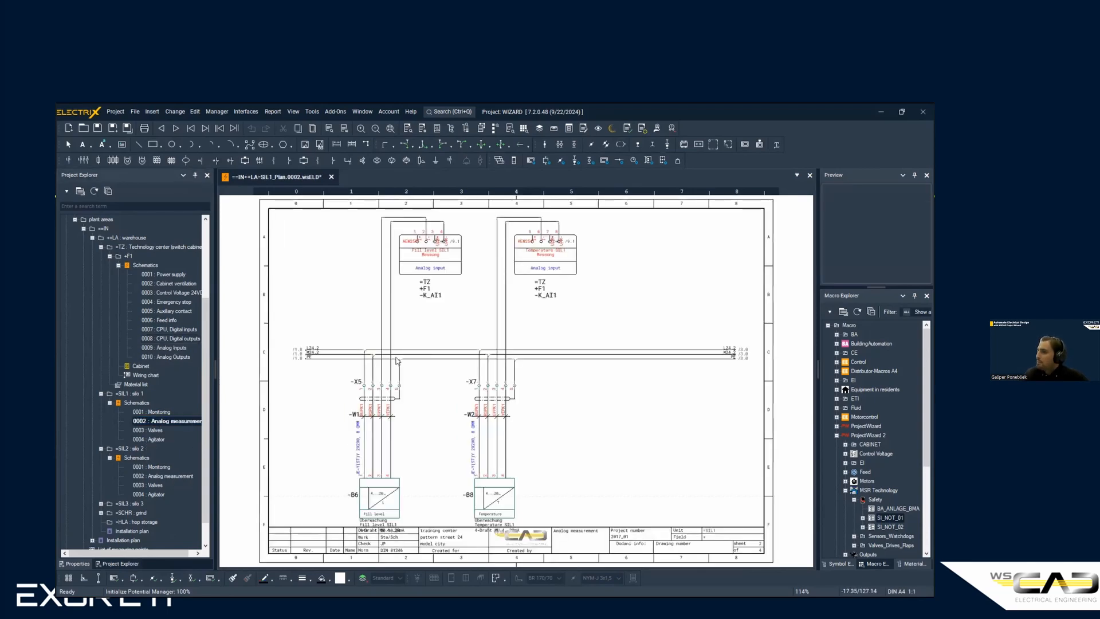
pyautogui.doubleClick(458, 240)
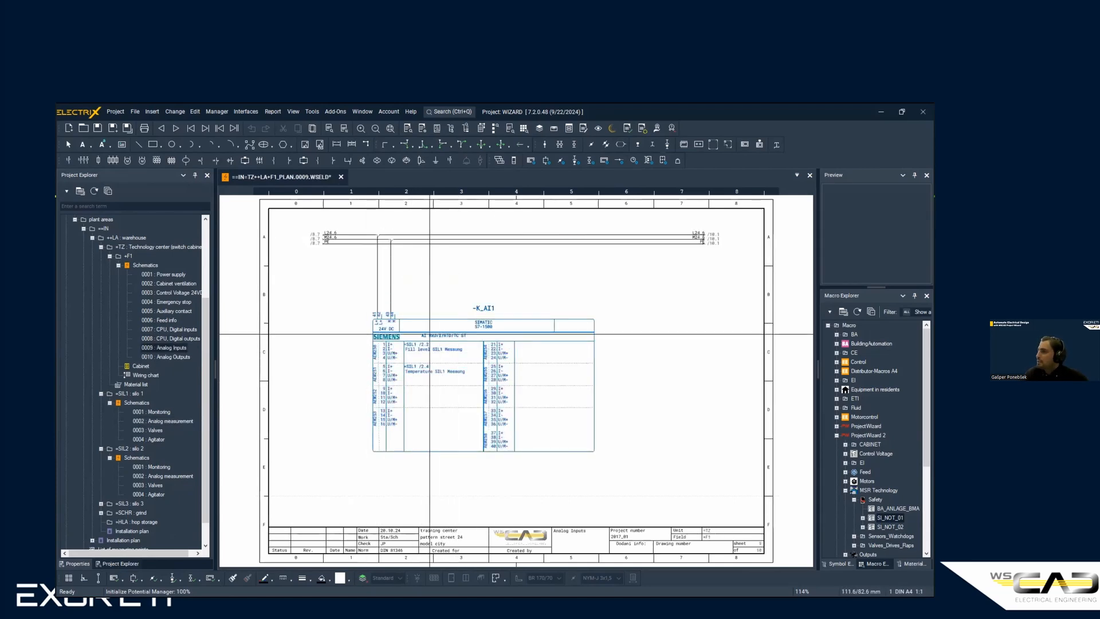
pyautogui.scroll(1, 461, 386)
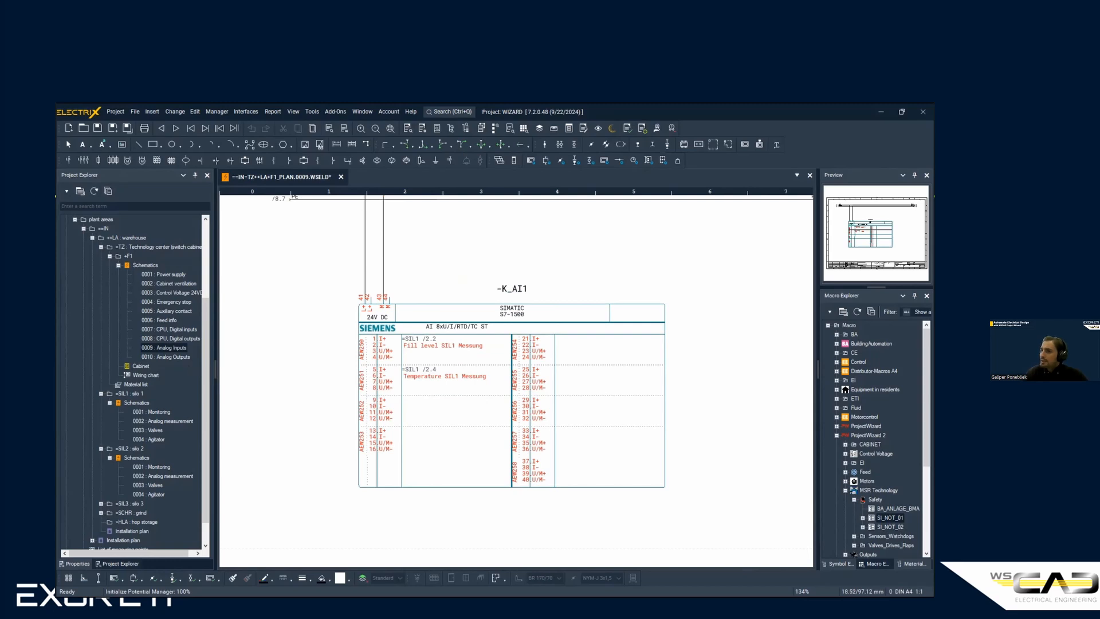
pyautogui.scroll(-2, 301, 360)
pyautogui.scroll(1, 301, 360)
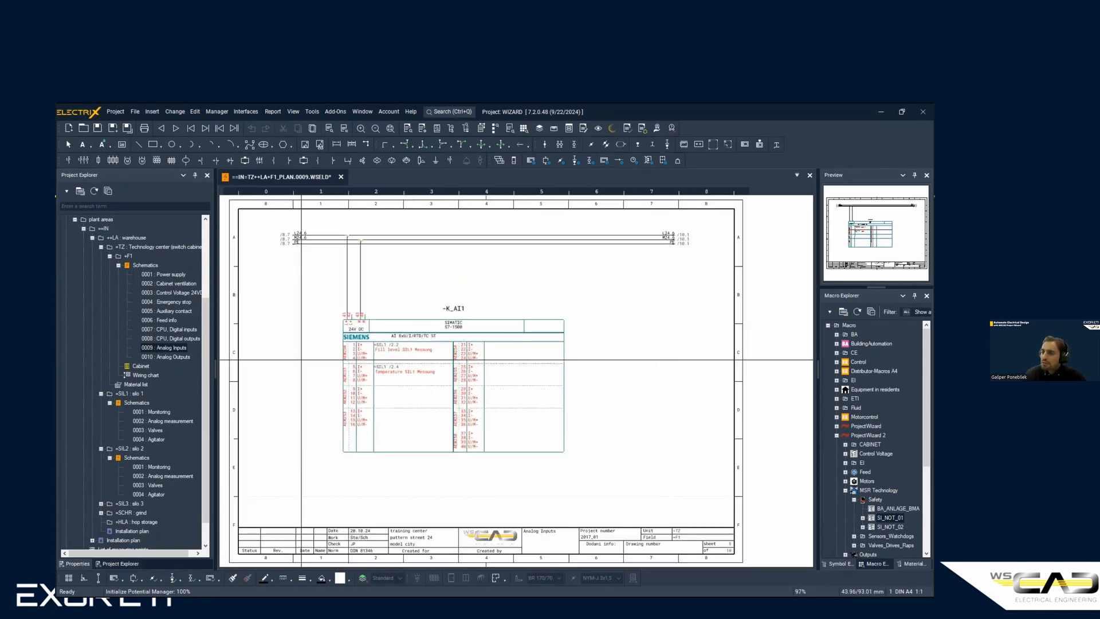
# - Widen the project tree and expand SIL3's Schematics folder to review its generated pages
pyautogui.moveTo(216, 296); pyautogui.dragTo(256, 295)
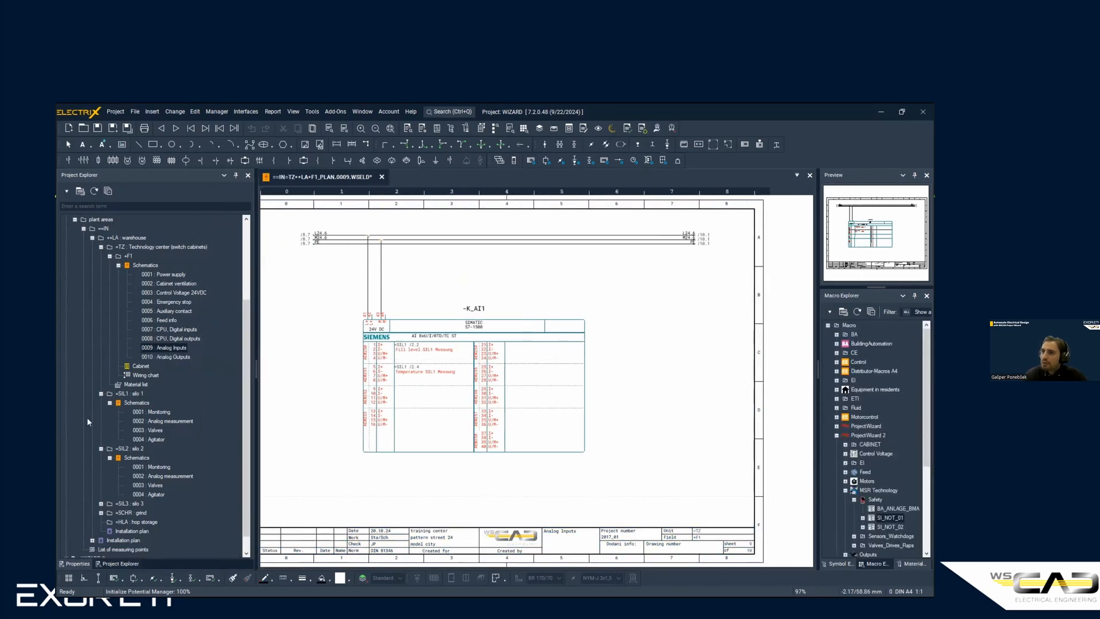
pyautogui.scroll(-1, 95, 477)
pyautogui.click(101, 485)
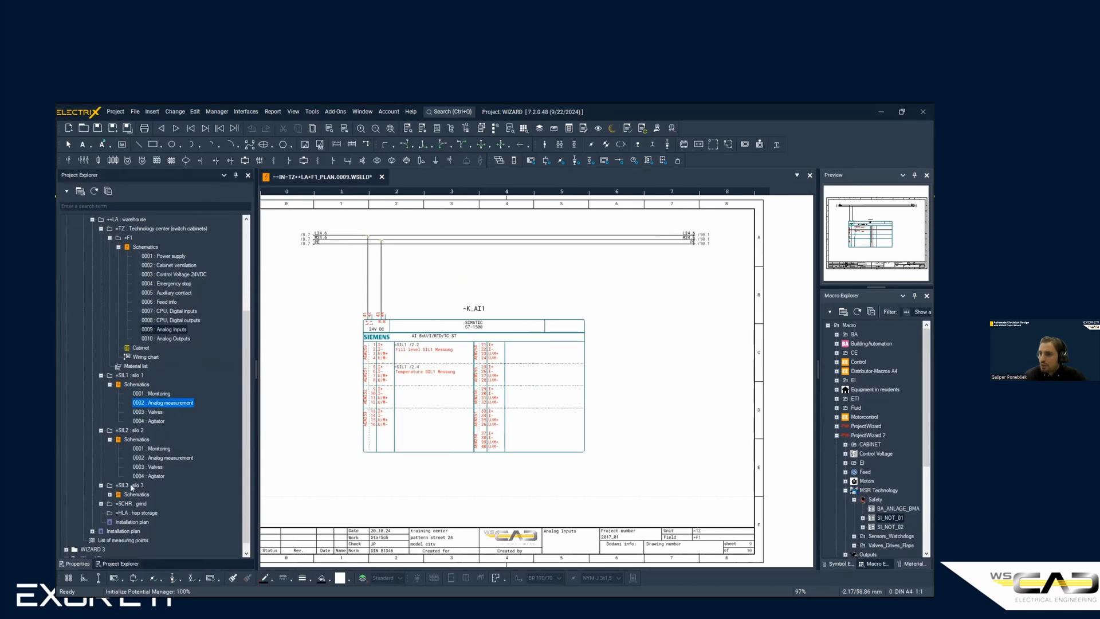
pyautogui.click(110, 495)
pyautogui.scroll(-2, 159, 477)
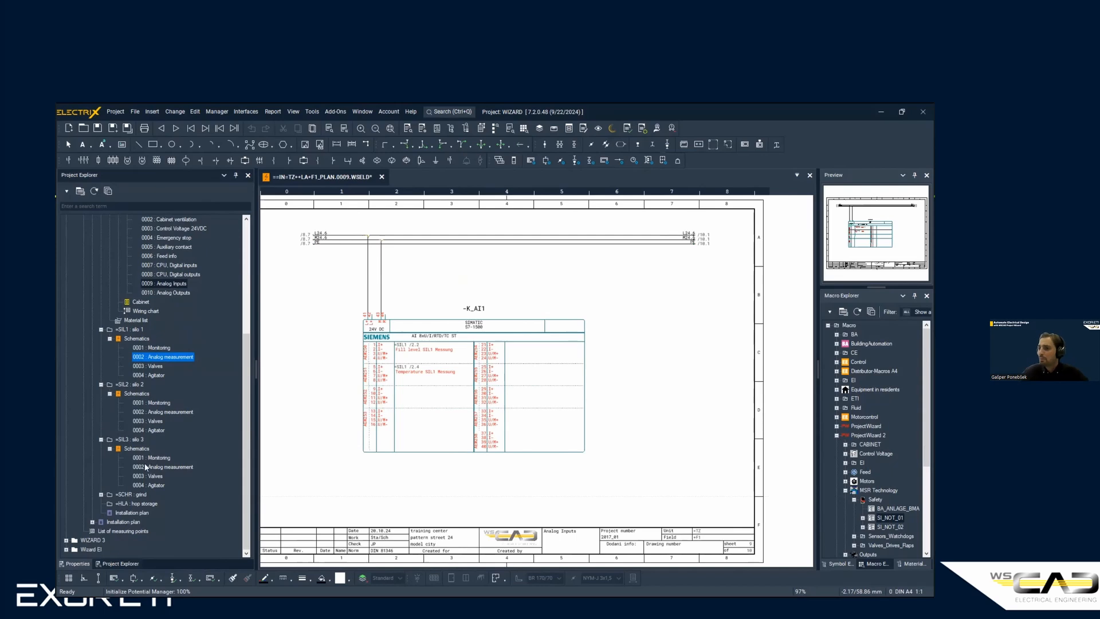
# - Bring the Project Wizard window back into view over the schematic
pyautogui.click(122, 513)
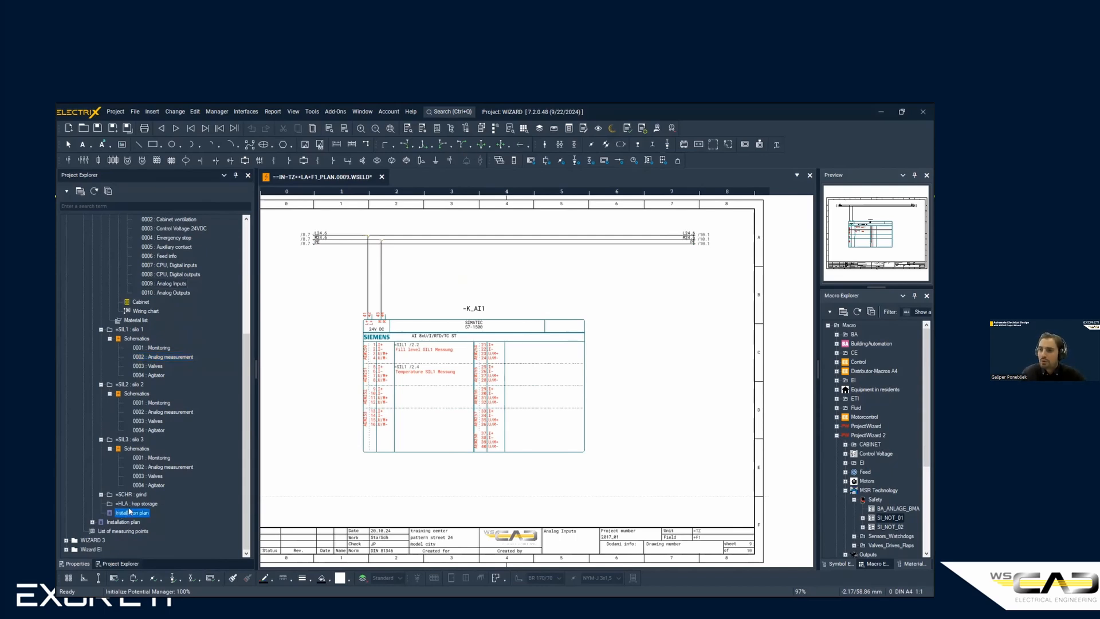
pyautogui.scroll(4, 128, 511)
pyautogui.scroll(-4, 129, 512)
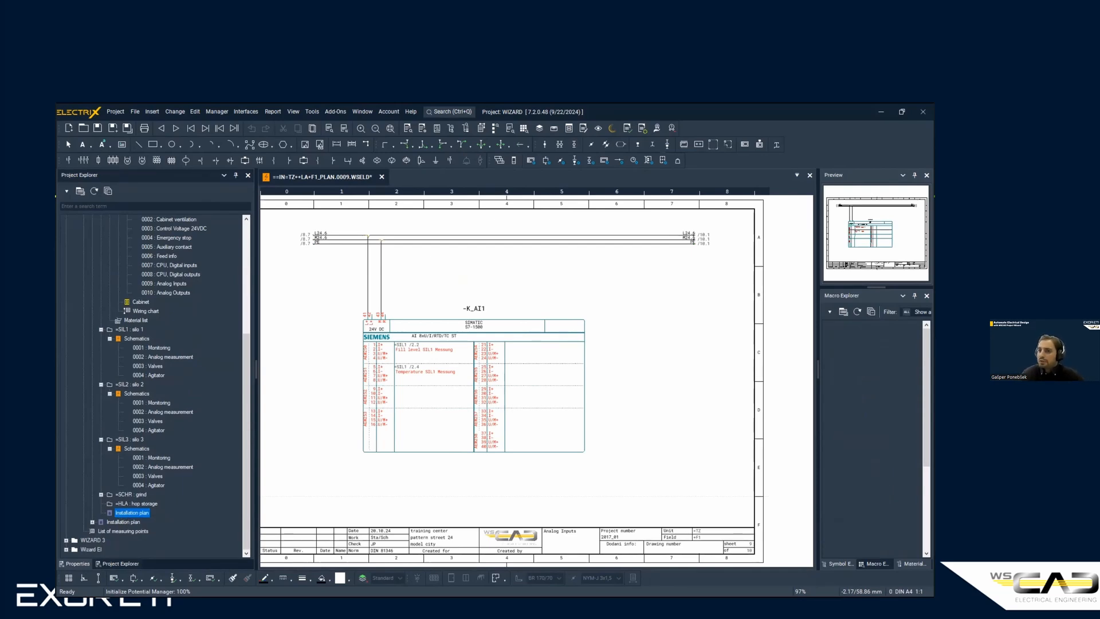
pyautogui.moveTo(56, 151); pyautogui.dragTo(463, 147)
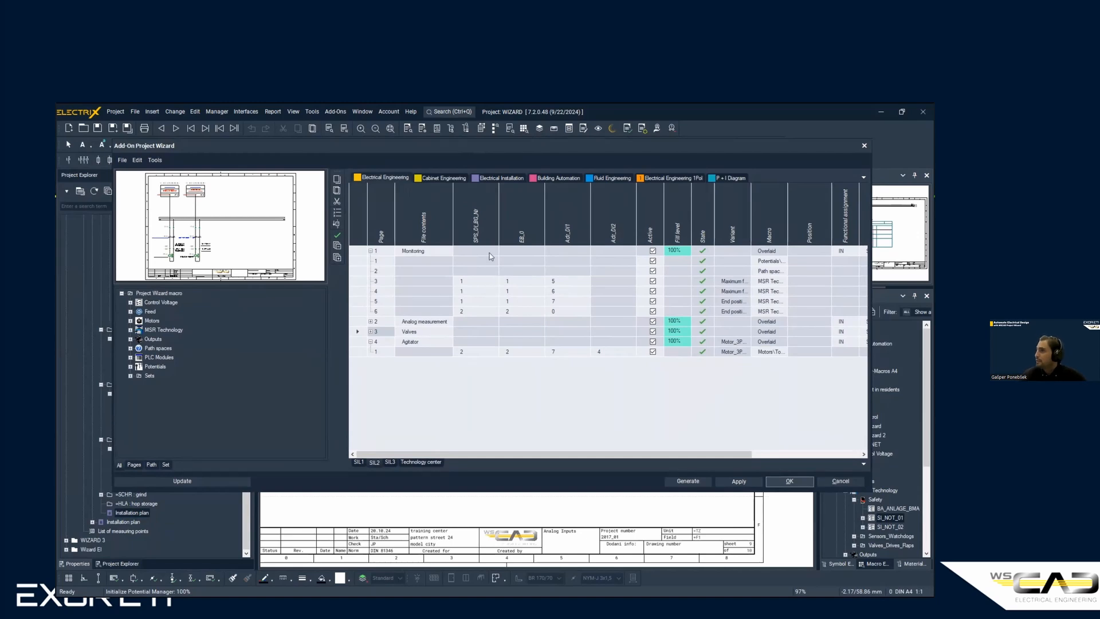
# - Switch to the Electrical Installation pages, then delete the existing overlaid page and the Gruppe1 group
pyautogui.click(491, 177)
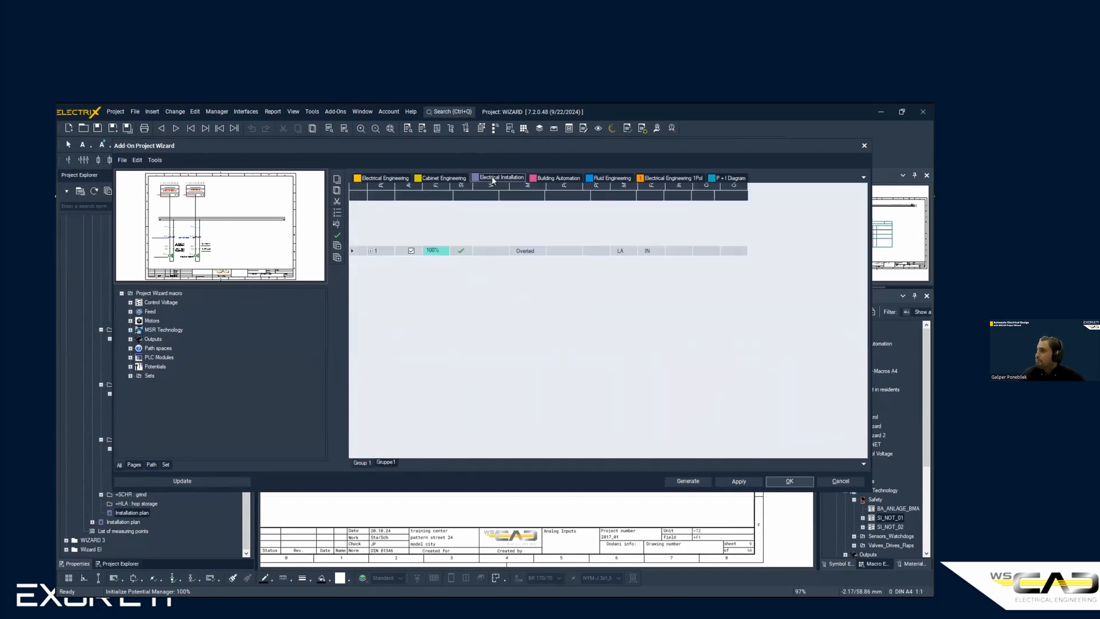
pyautogui.rightClick(364, 253)
pyautogui.click(399, 301)
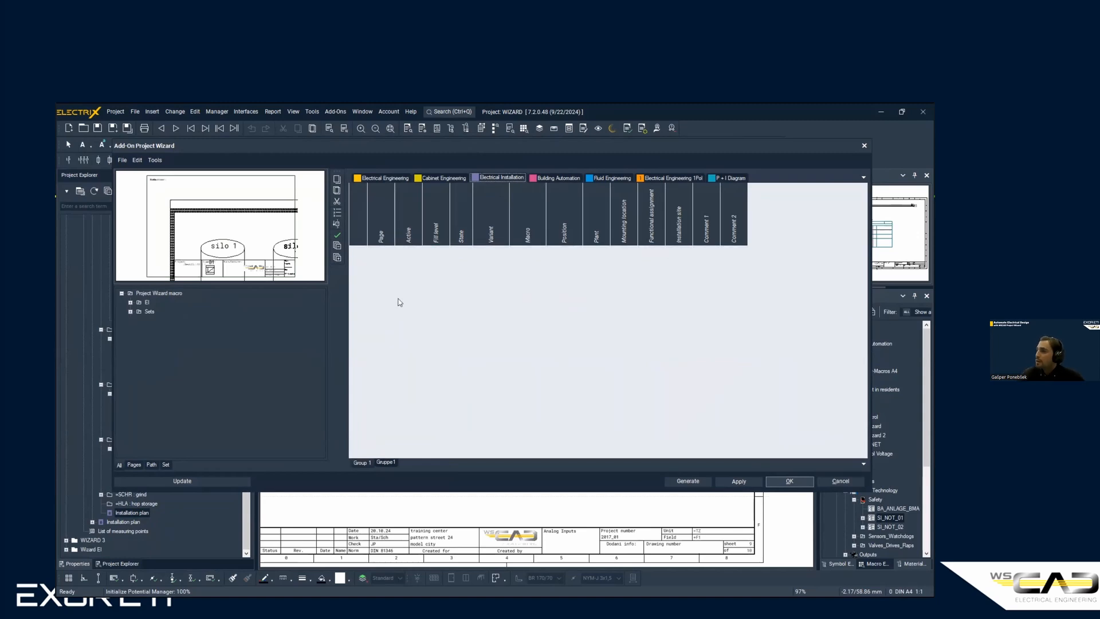
pyautogui.click(130, 303)
pyautogui.click(150, 312)
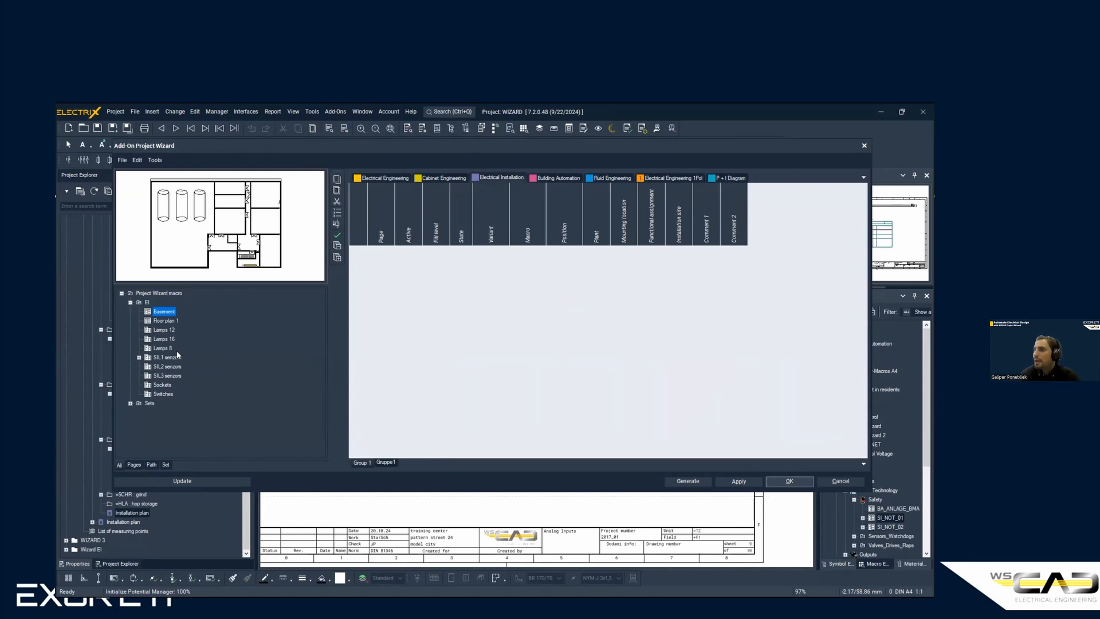
pyautogui.click(381, 463)
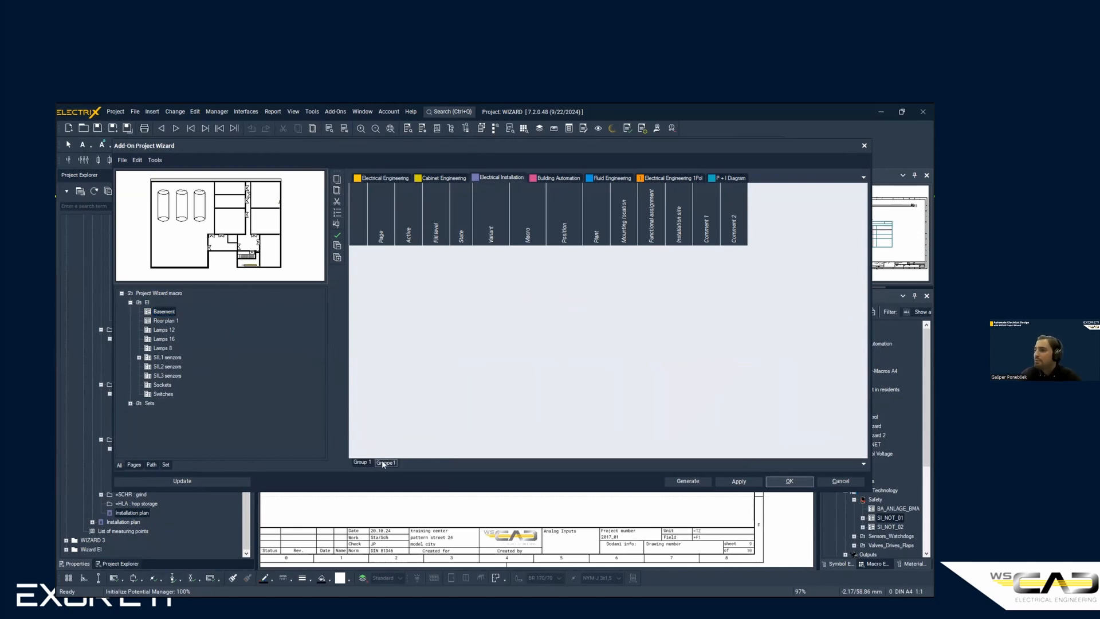
pyautogui.rightClick(384, 464)
pyautogui.click(423, 484)
# - Add the EI Basement macro as a page in Group 1, convert it to an overlaid page and expand it
pyautogui.click(171, 313)
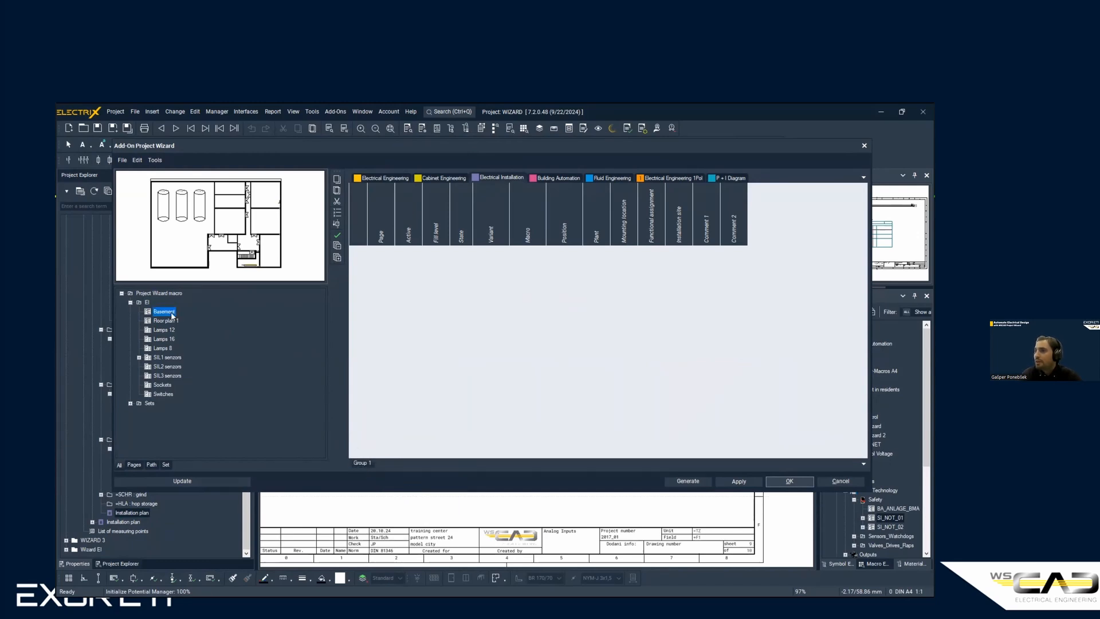
pyautogui.doubleClick(172, 316)
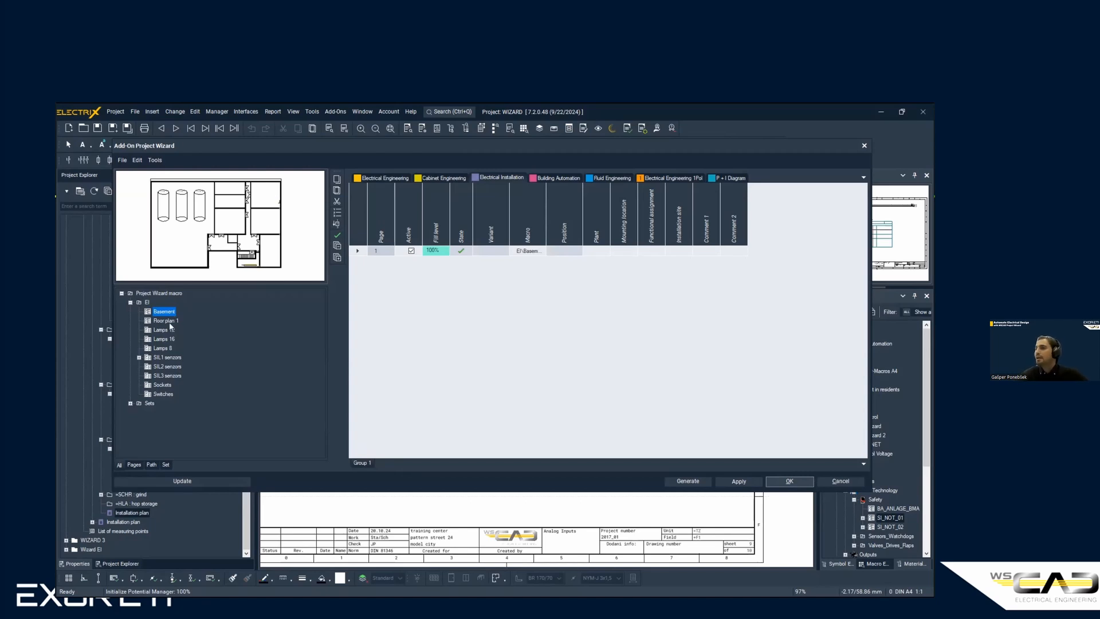
pyautogui.rightClick(363, 253)
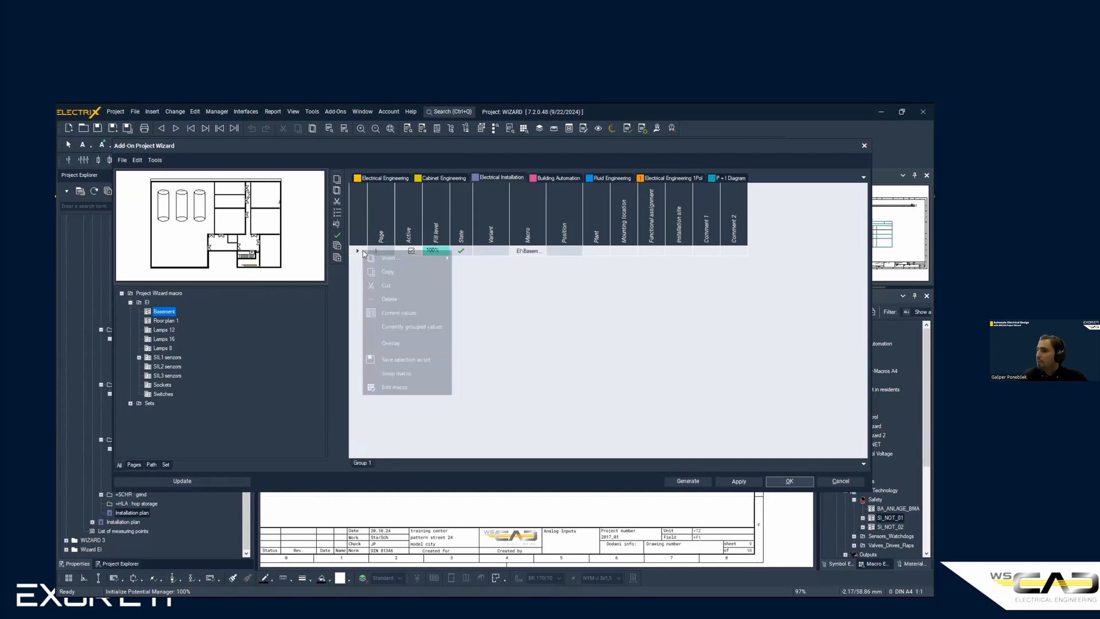
pyautogui.click(403, 342)
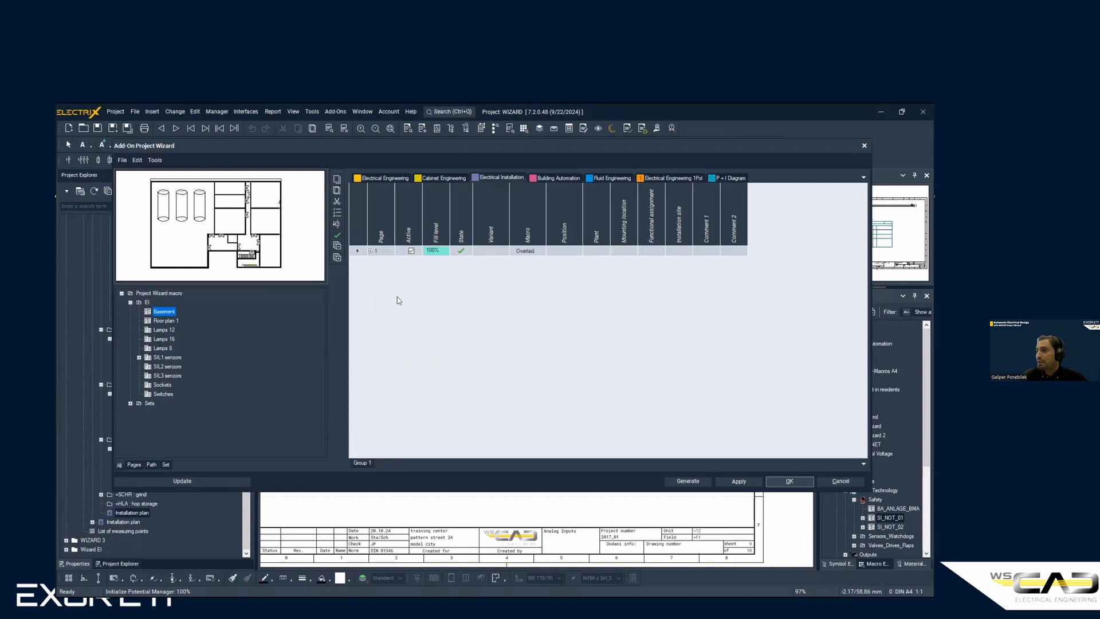
pyautogui.click(370, 251)
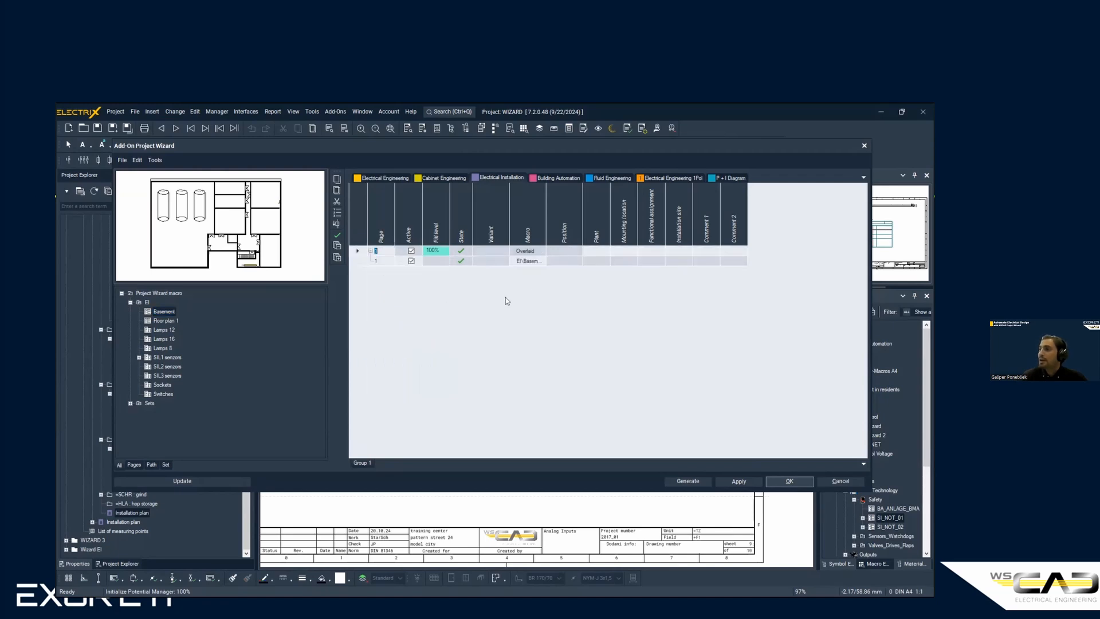
# - Change the table's column layout to show File contents and place Functional assignment and Installation site directly after Position
pyautogui.rightClick(444, 219)
pyautogui.moveTo(498, 268)
pyautogui.click(547, 268)
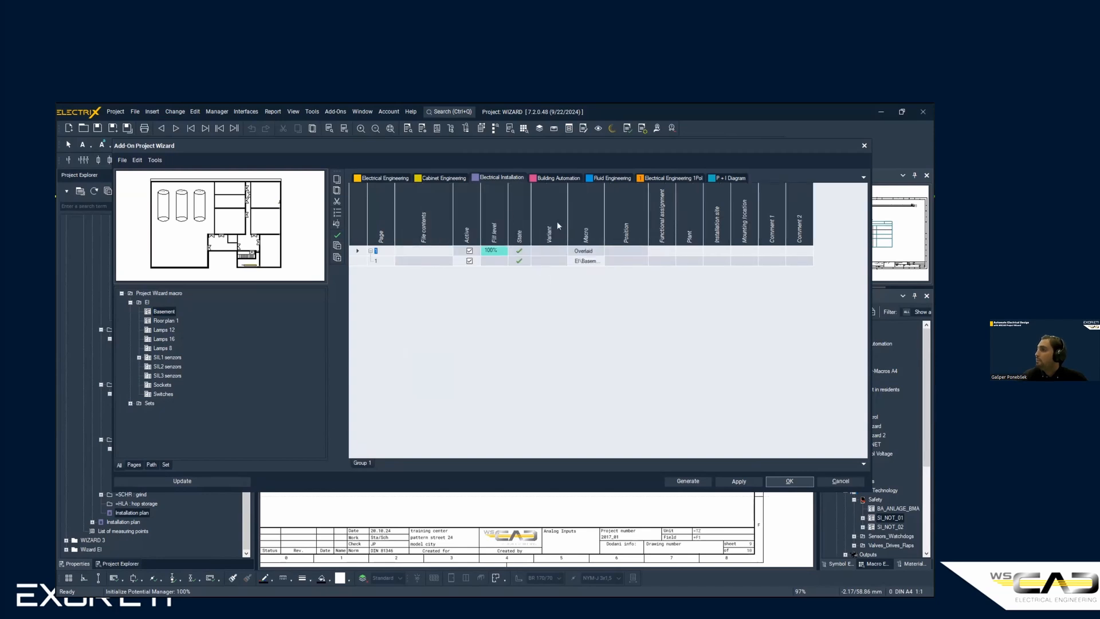
pyautogui.rightClick(505, 215)
pyautogui.moveTo(573, 266)
pyautogui.click(615, 271)
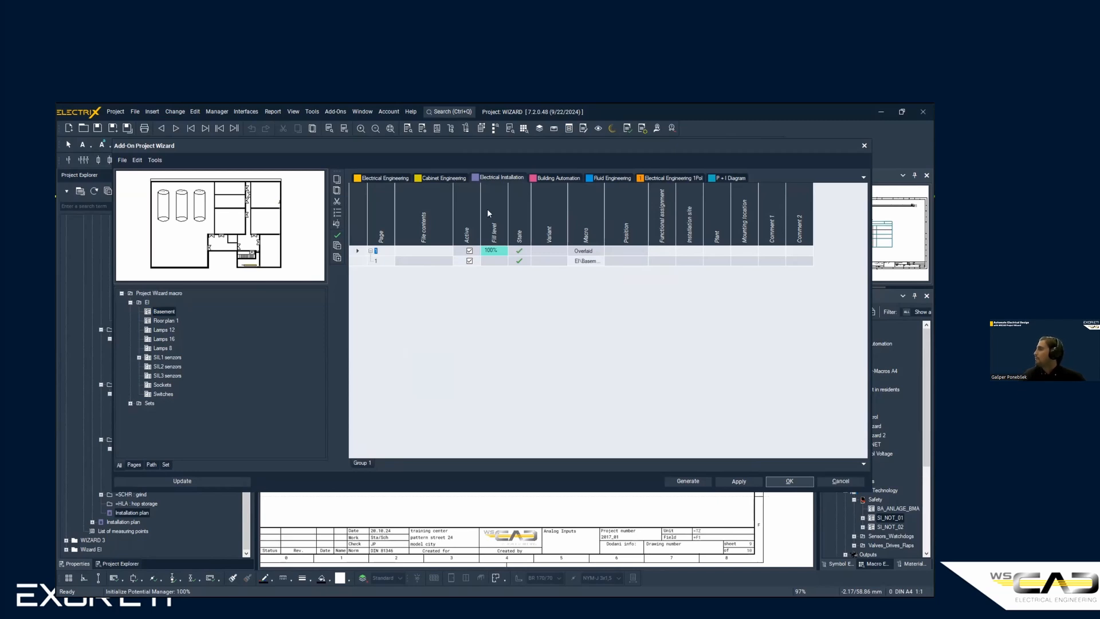
# - Set the overlaid page's functional assignment to IN and its installation site to LA
pyautogui.click(661, 254)
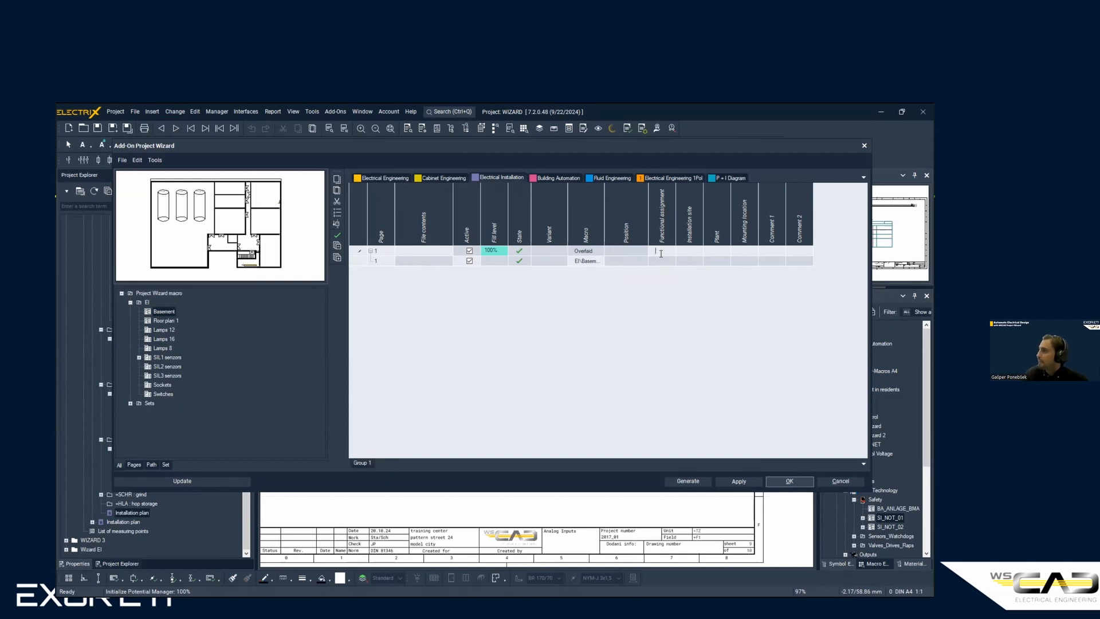
pyautogui.write('IN')
pyautogui.press('Tab')
pyautogui.write('LA')
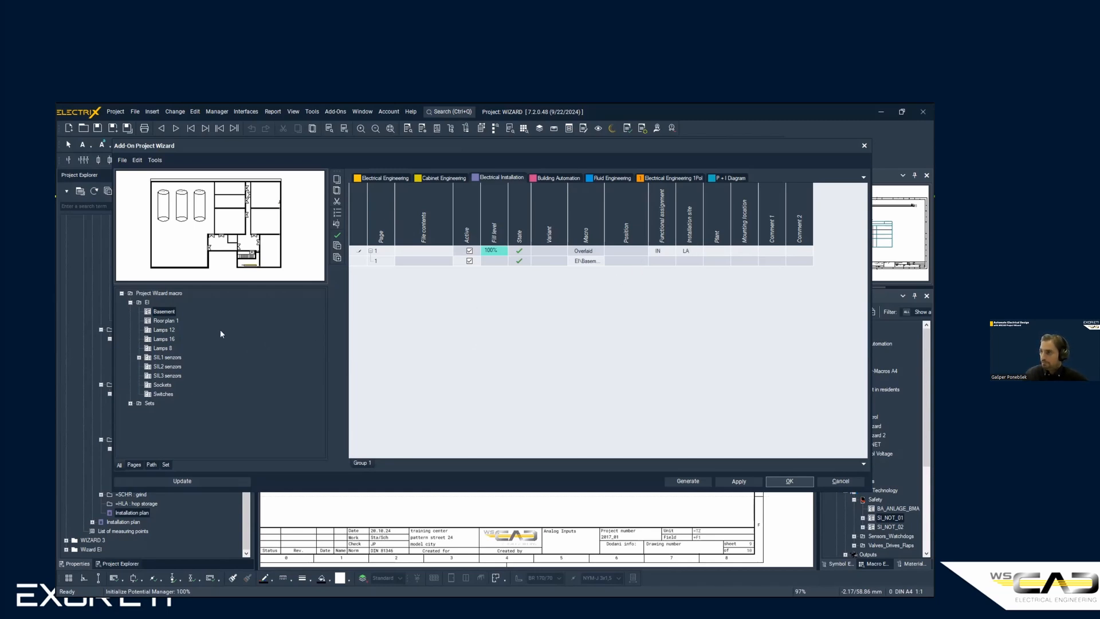
# - Preview the EI lamp macros and add Lamps 16 to the overlaid basement page
pyautogui.click(166, 331)
pyautogui.click(164, 338)
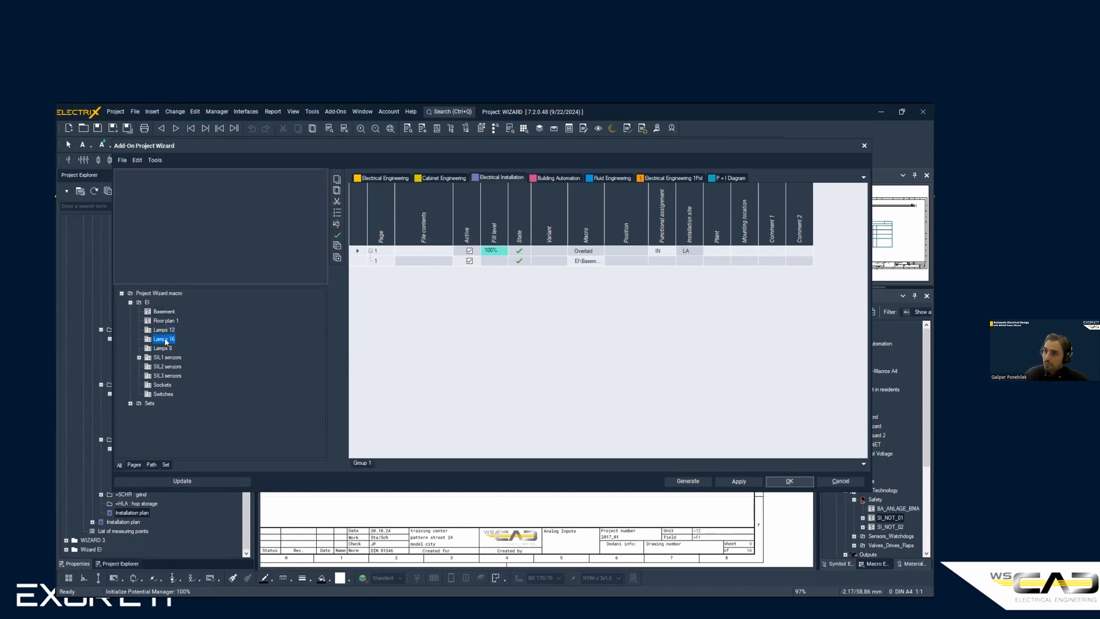
pyautogui.click(164, 346)
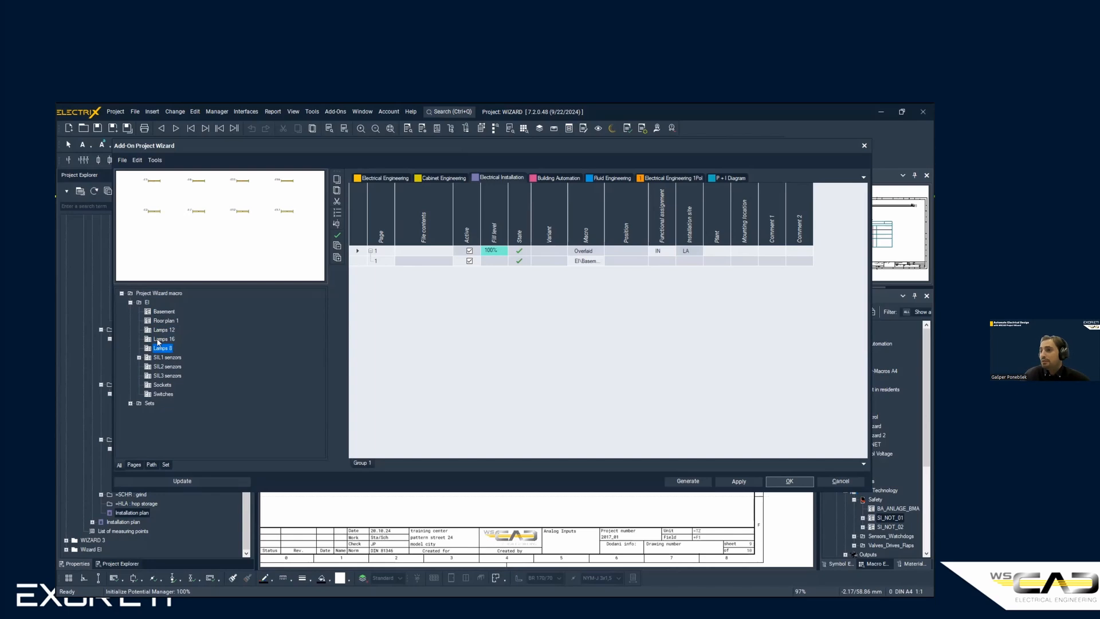
pyautogui.click(158, 340)
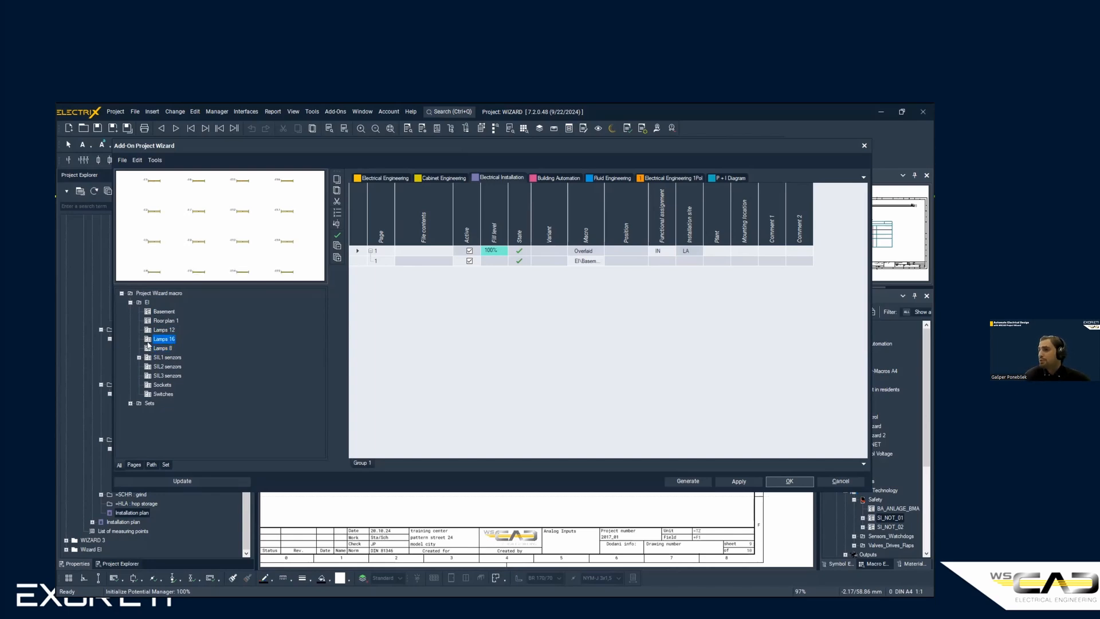
pyautogui.doubleClick(167, 341)
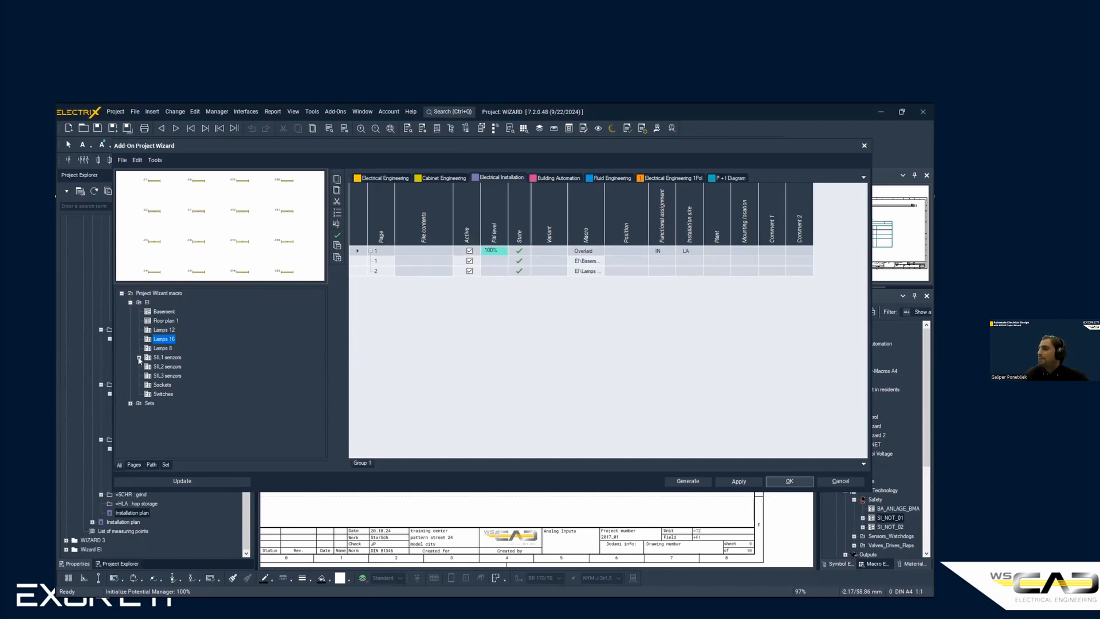
# - Add the FMP51 variant of the SIL1 sensors macro to the overlaid page and check its part number variable
pyautogui.doubleClick(172, 359)
pyautogui.doubleClick(170, 377)
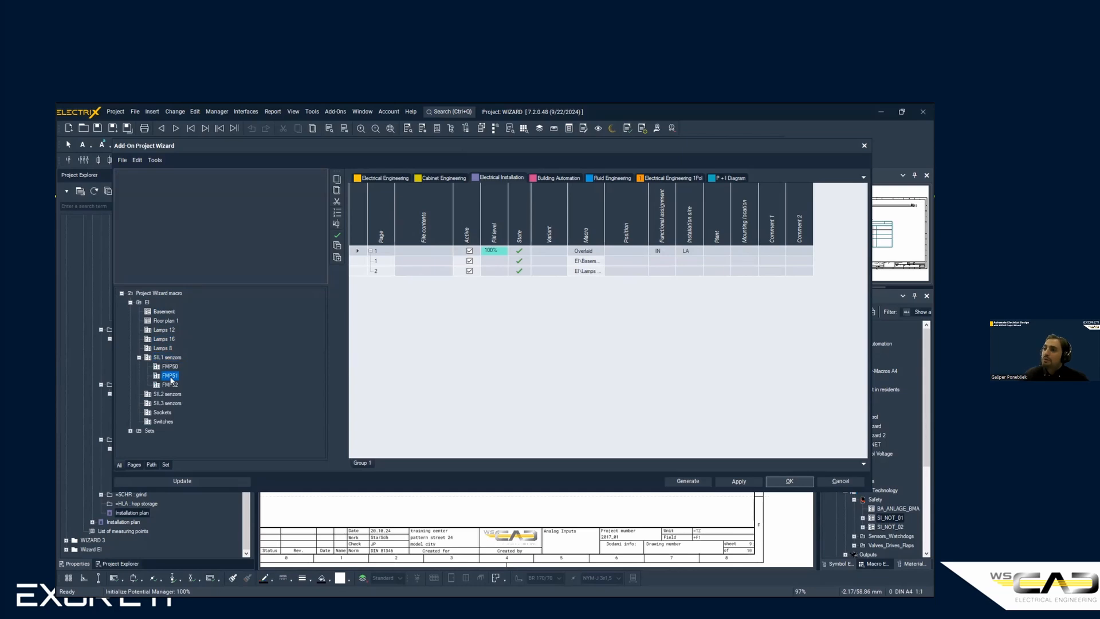
pyautogui.rightClick(159, 366)
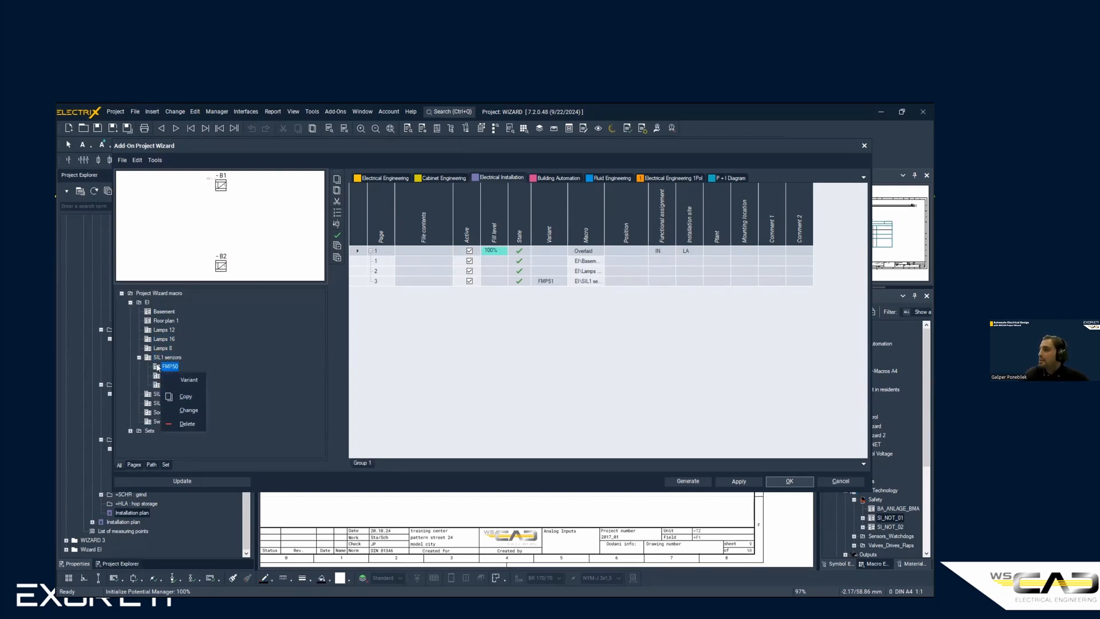
pyautogui.click(171, 357)
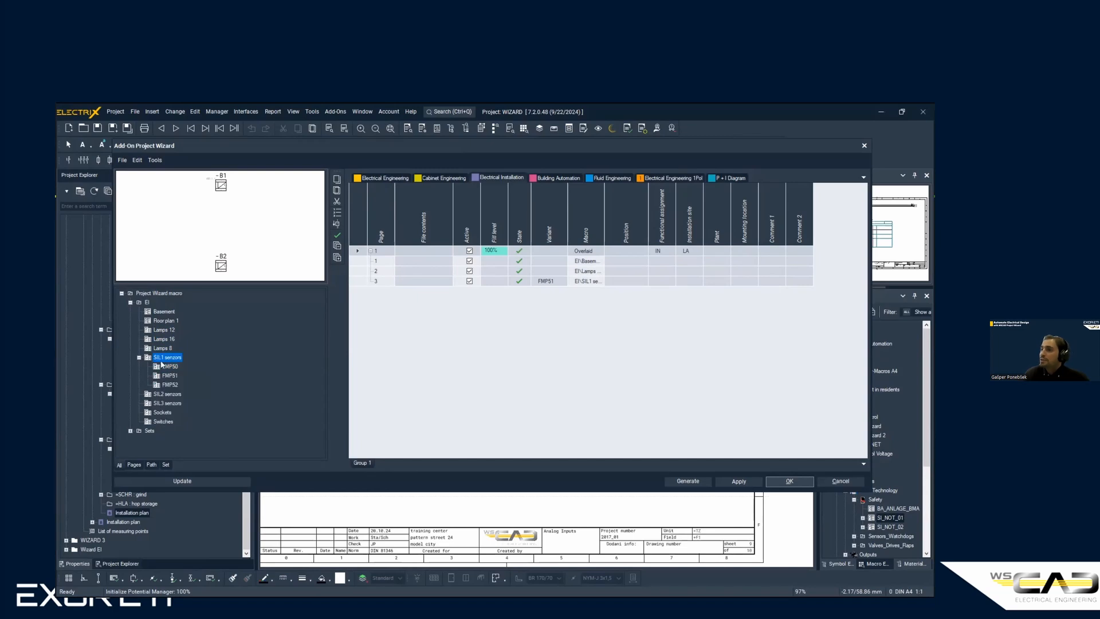
pyautogui.doubleClick(364, 280)
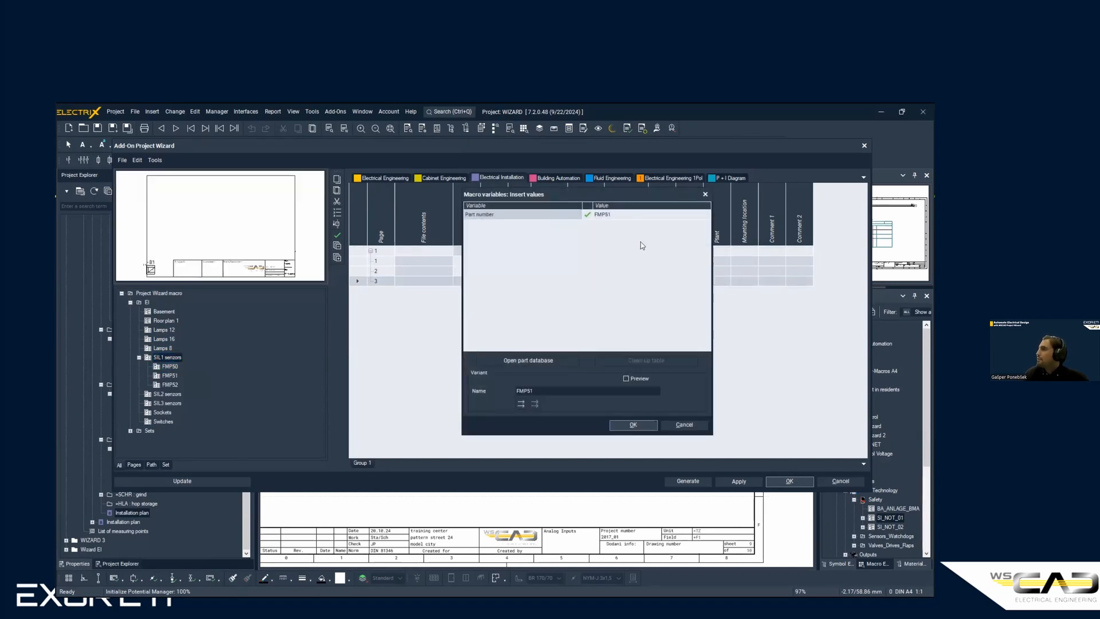
pyautogui.click(705, 196)
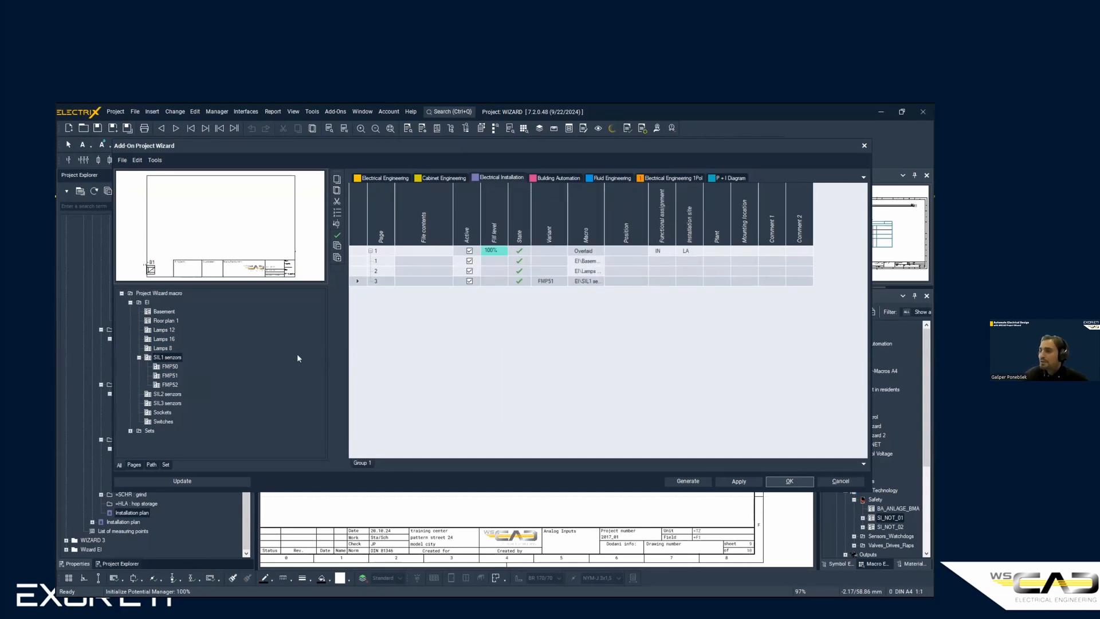
# - Add the Sockets and Switches macros to the overlaid page
pyautogui.click(164, 413)
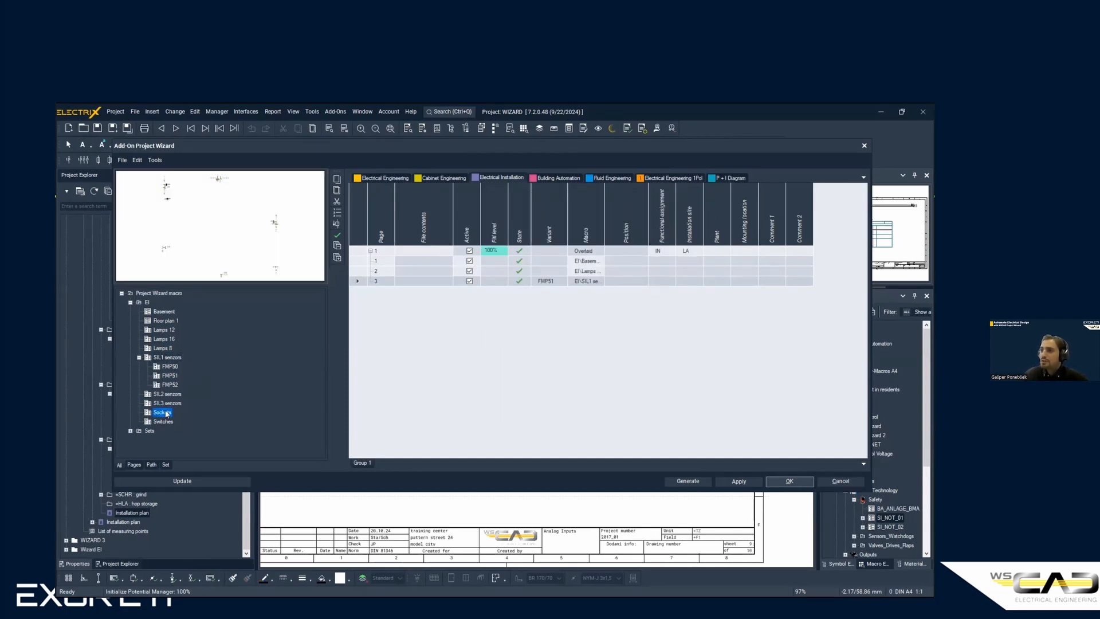
pyautogui.doubleClick(164, 413)
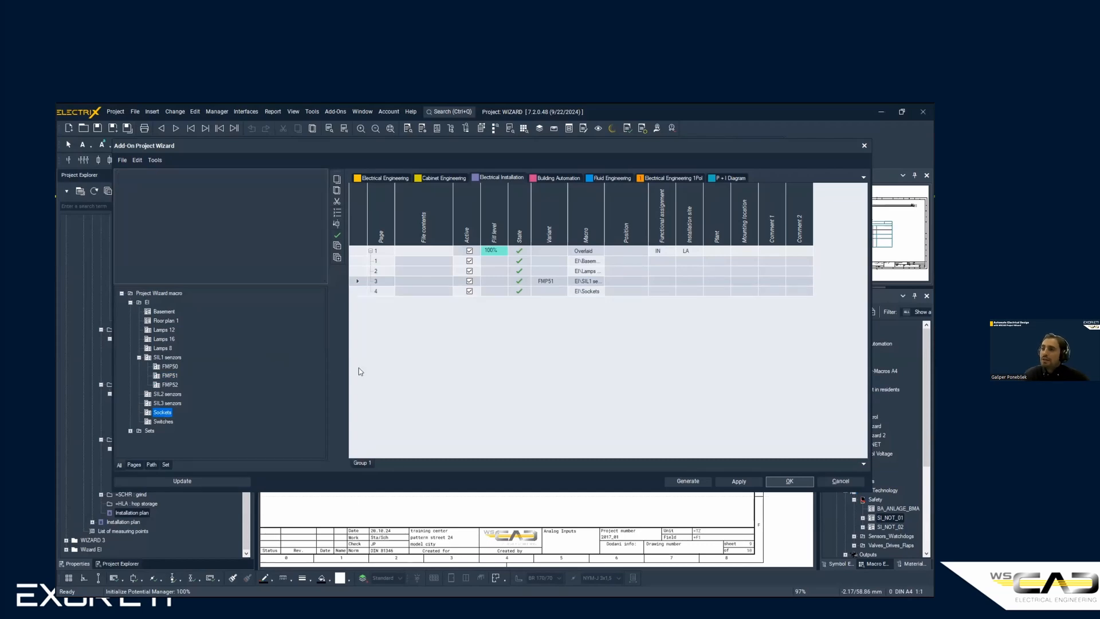
pyautogui.doubleClick(163, 421)
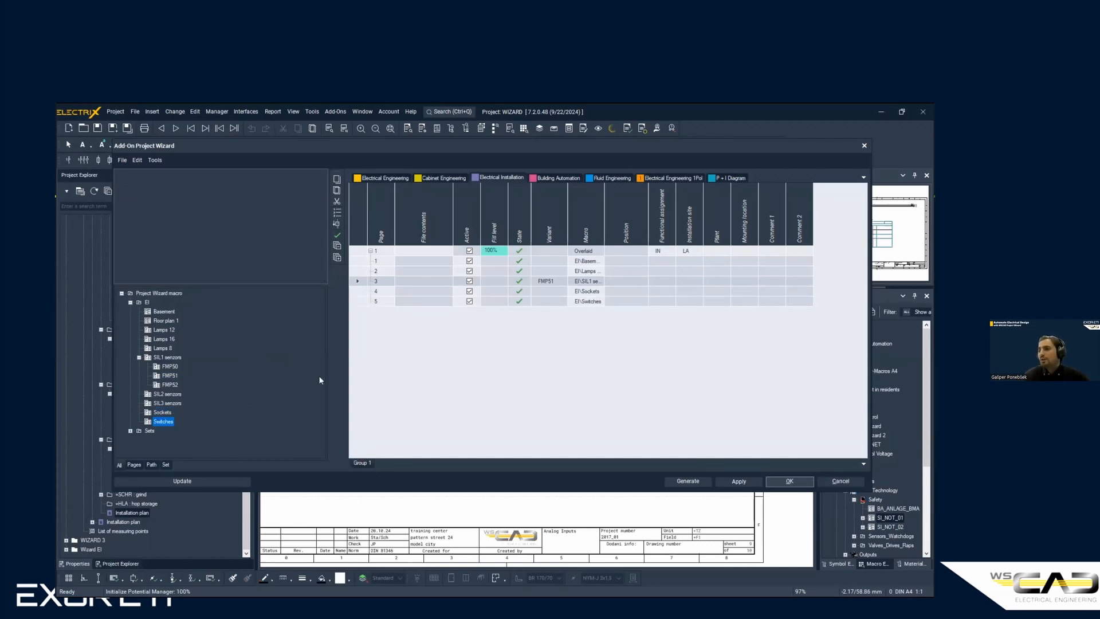
# - Assign the positions Lamps, SIL1, Sockets and Switches to the matching macro rows of the overlaid page
pyautogui.click(365, 263)
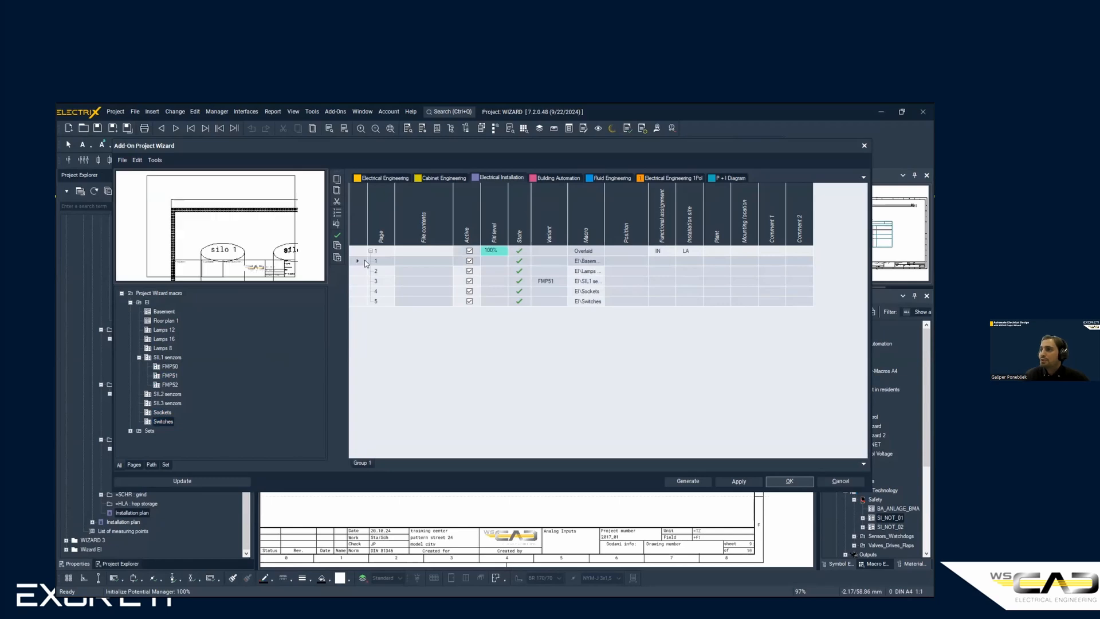
pyautogui.click(155, 312)
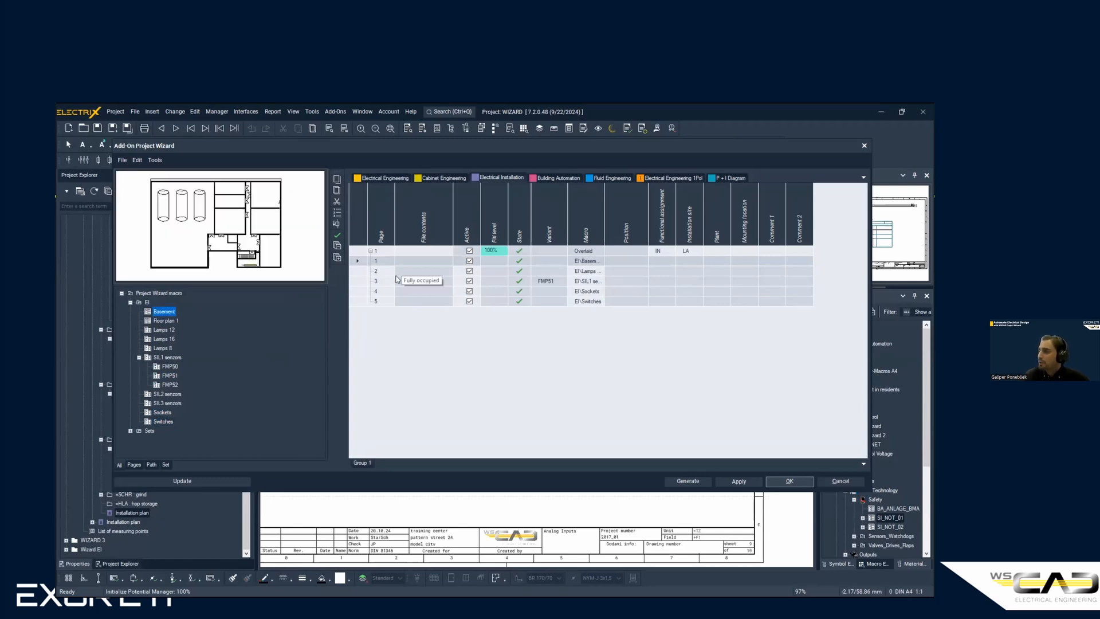
pyautogui.click(627, 270)
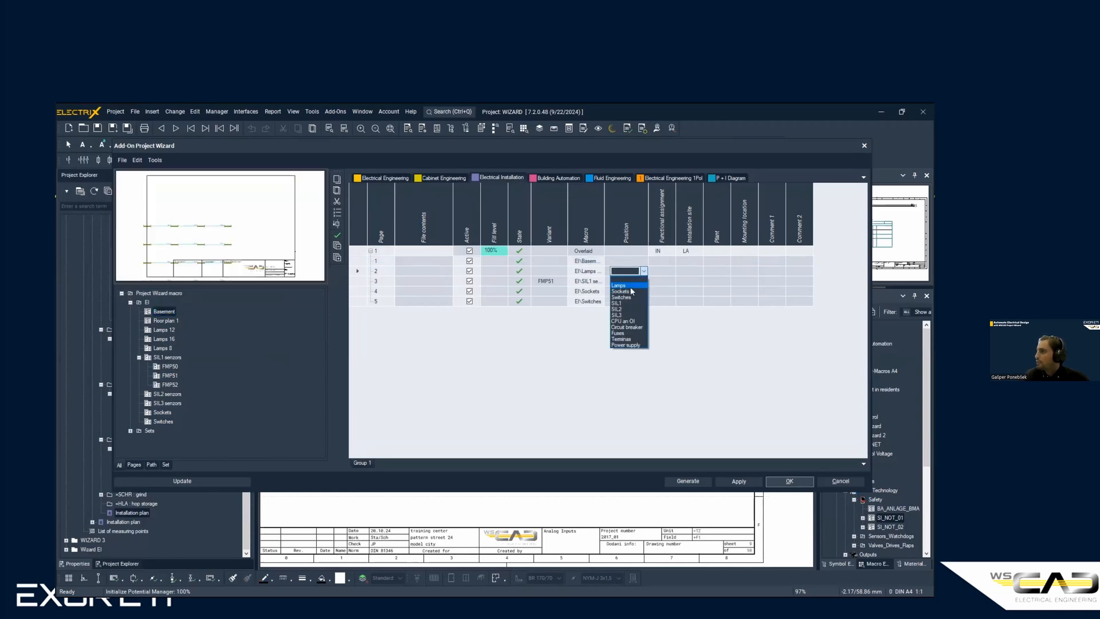
pyautogui.click(620, 285)
pyautogui.click(628, 280)
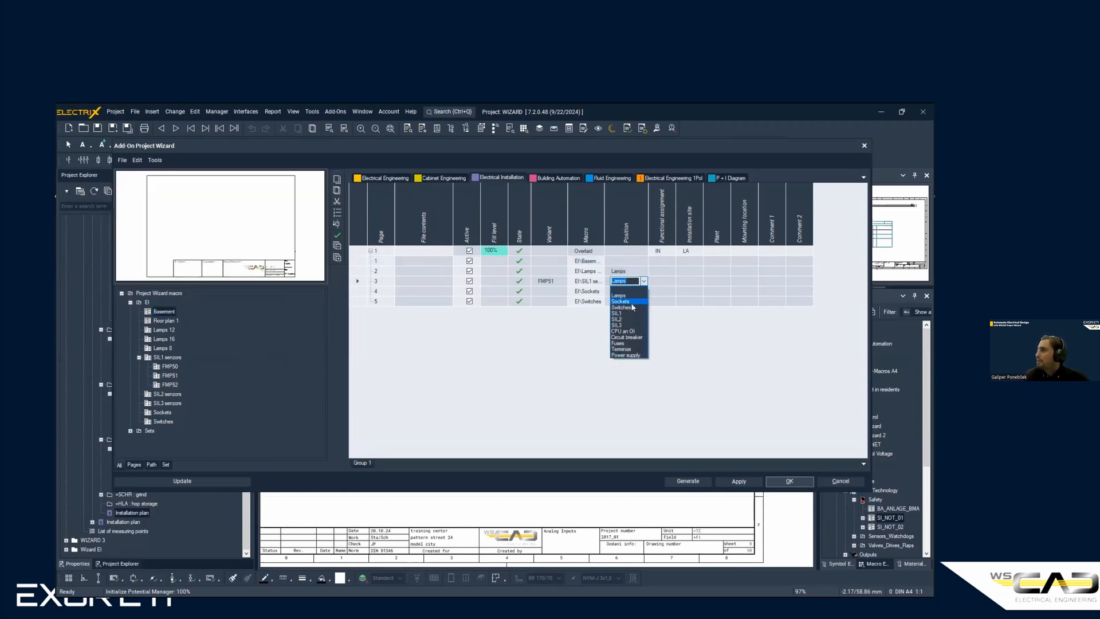
pyautogui.click(627, 314)
pyautogui.click(626, 291)
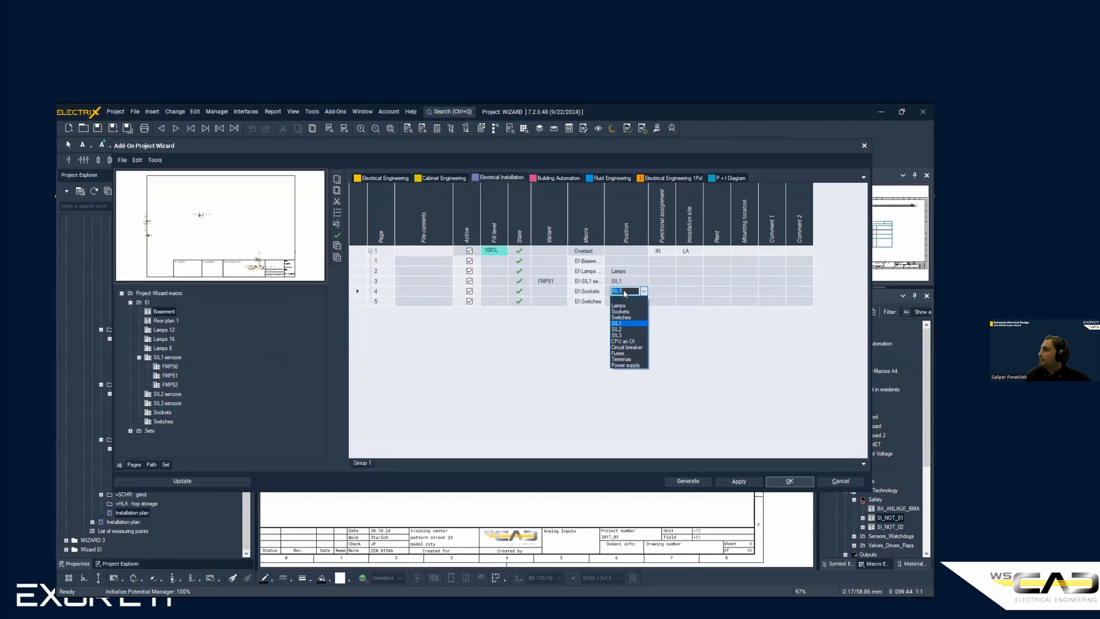
pyautogui.click(621, 311)
pyautogui.click(620, 303)
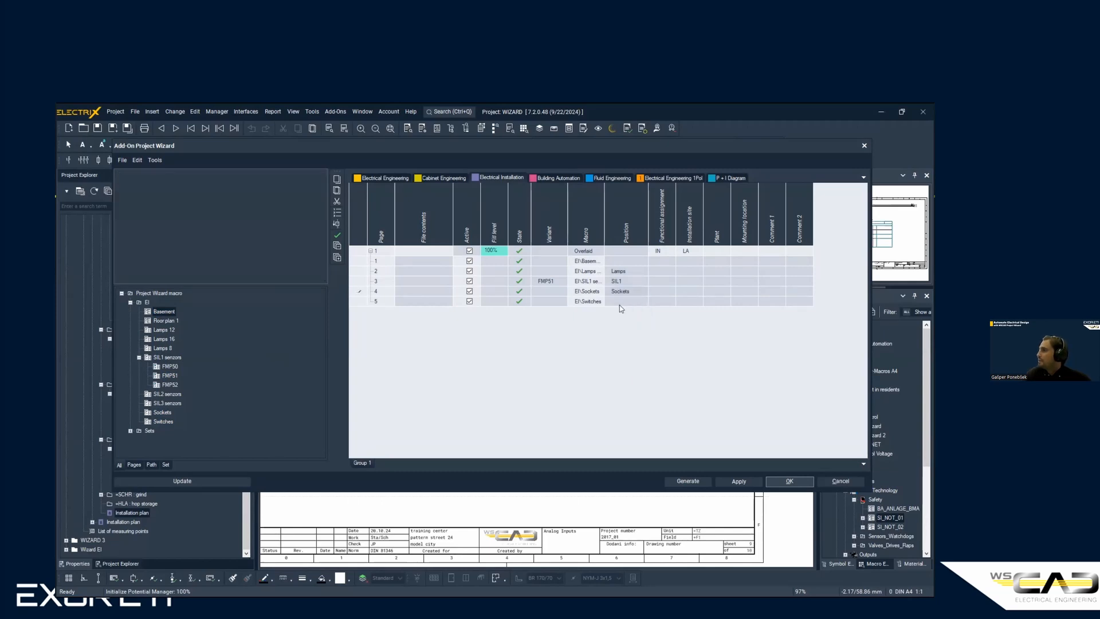
pyautogui.click(630, 371)
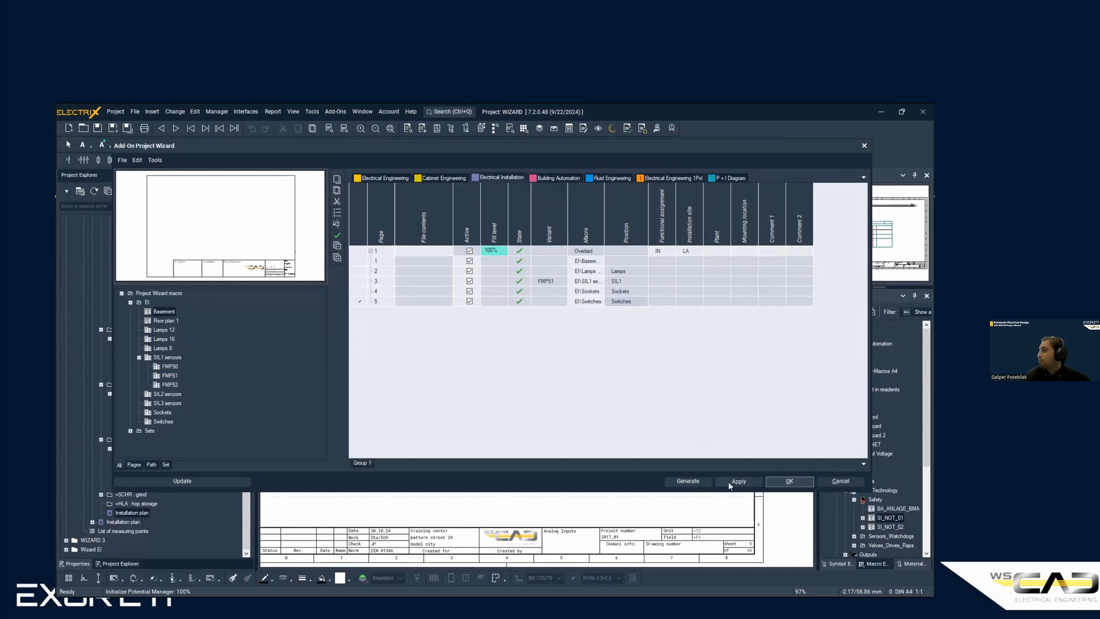
# - Generate only Group 1 of the Electrical Installation pages into the Installation plan folder under LA
pyautogui.click(693, 481)
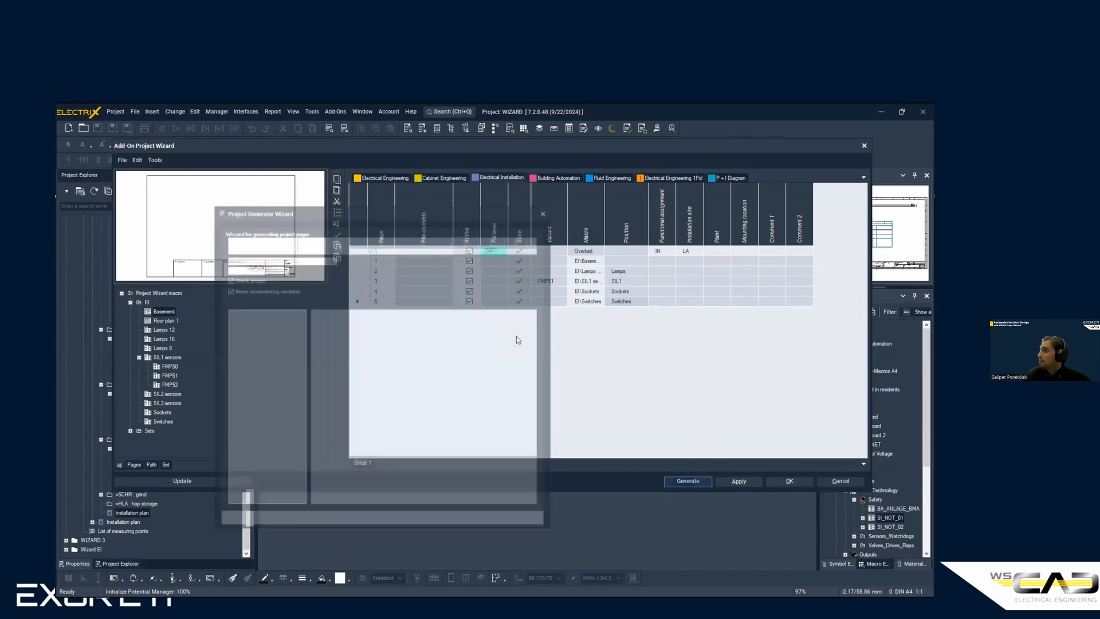
pyautogui.click(228, 314)
pyautogui.click(227, 326)
pyautogui.click(245, 338)
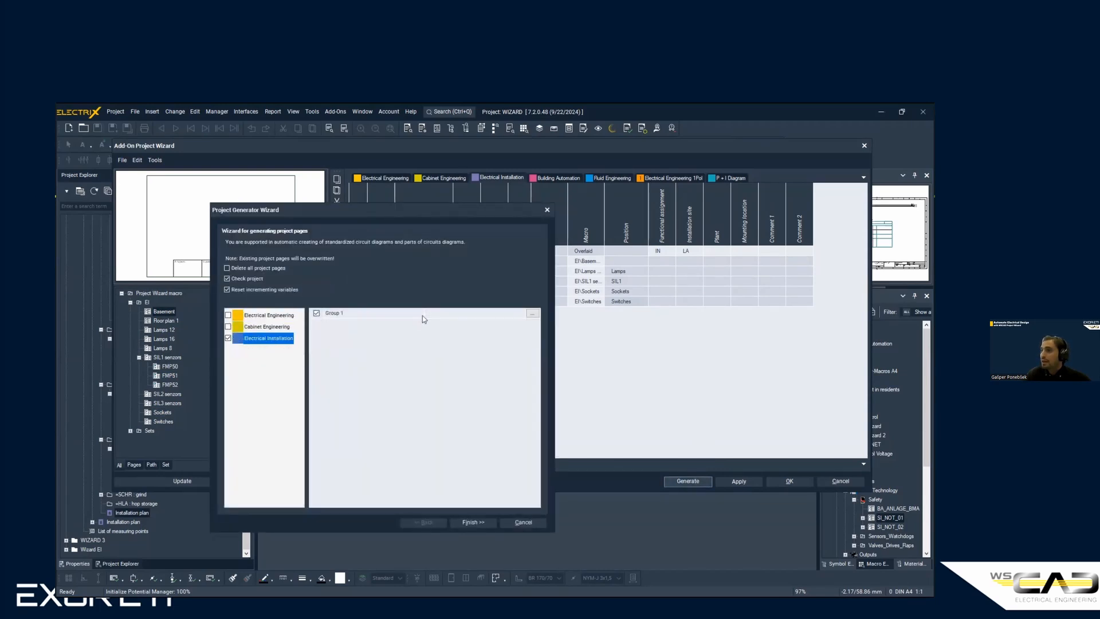
pyautogui.click(532, 313)
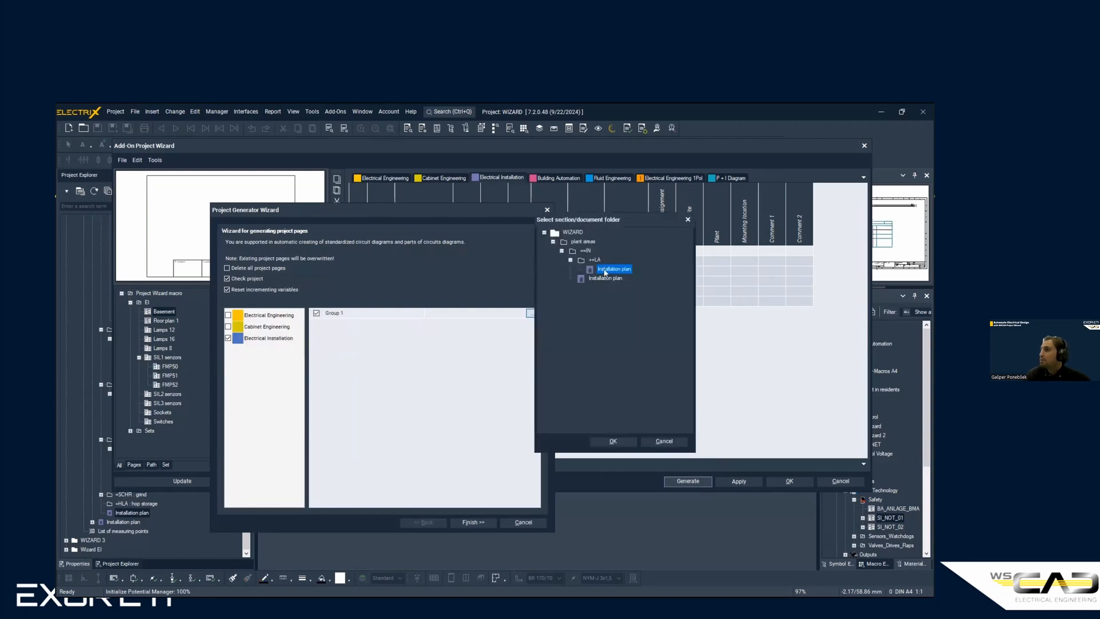
pyautogui.click(613, 441)
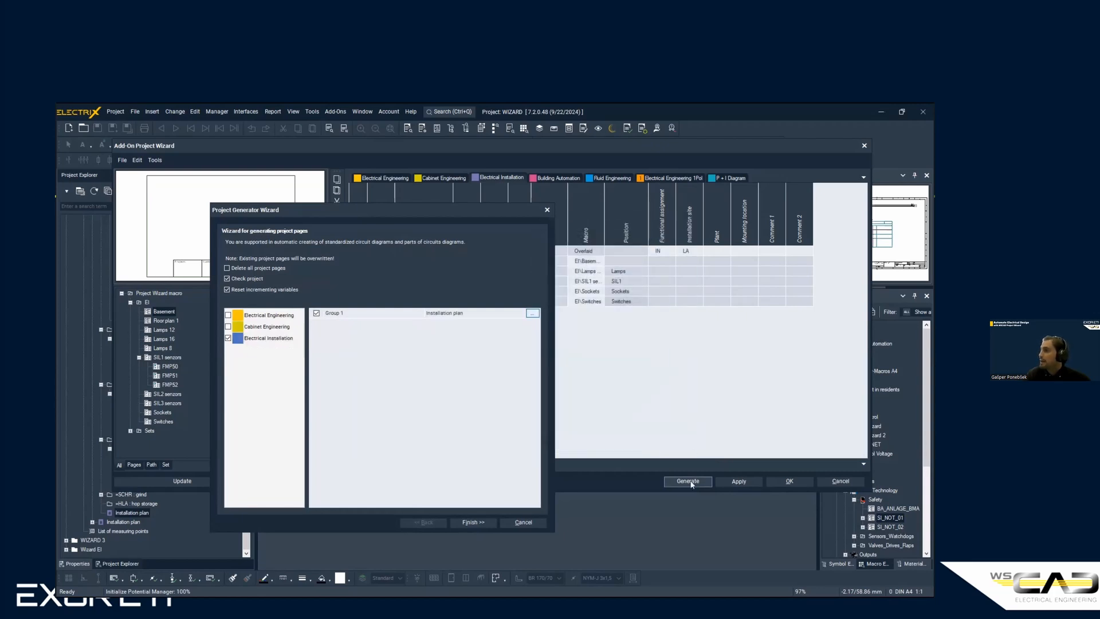
pyautogui.click(472, 522)
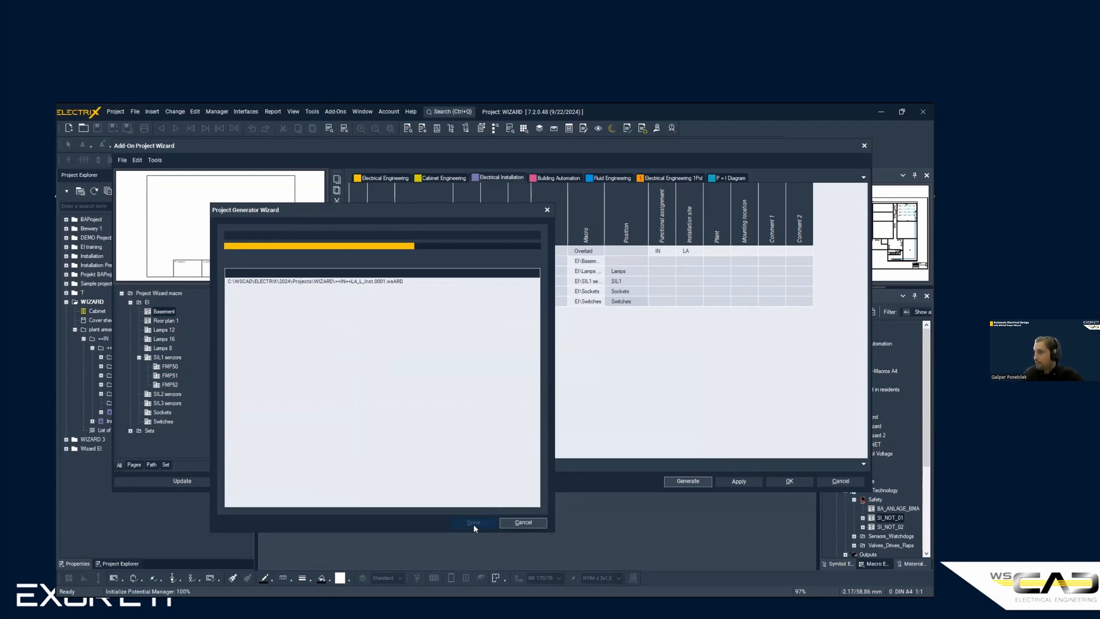
pyautogui.click(473, 523)
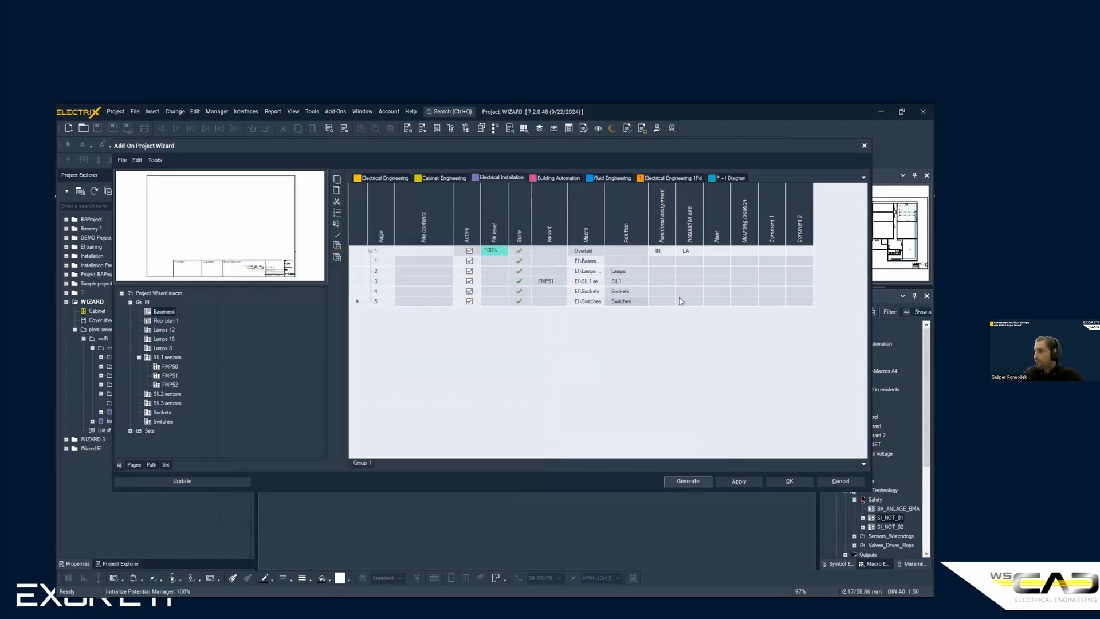
# - Examine the B1 and B2 sensors placed on silo 1 in the generated installation plan
pyautogui.moveTo(745, 146); pyautogui.dragTo(58, 180)
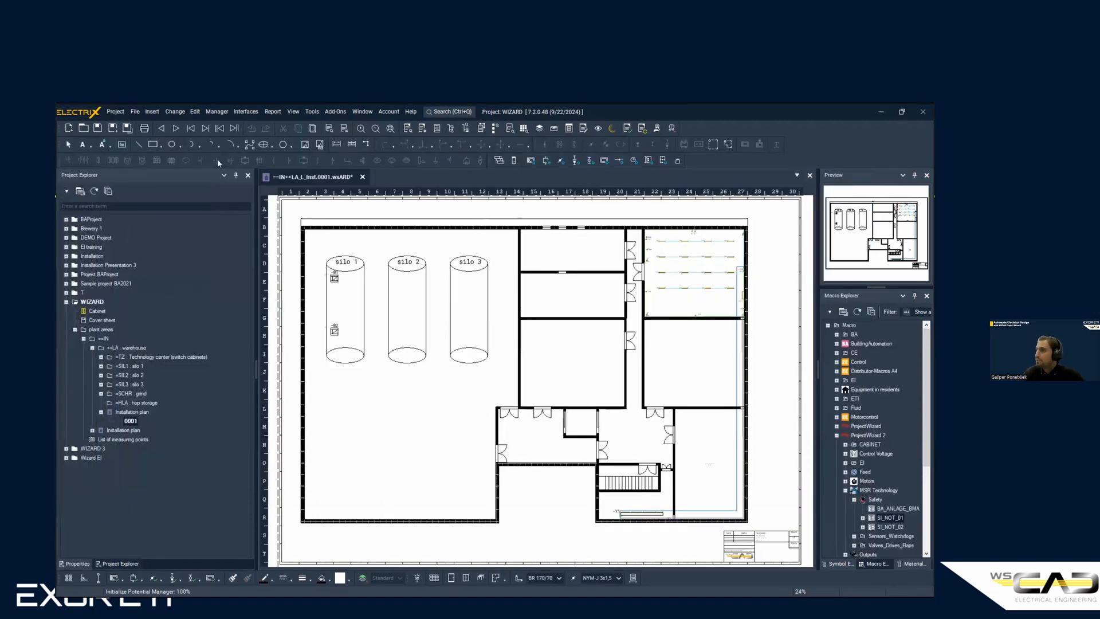
pyautogui.scroll(2, 344, 280)
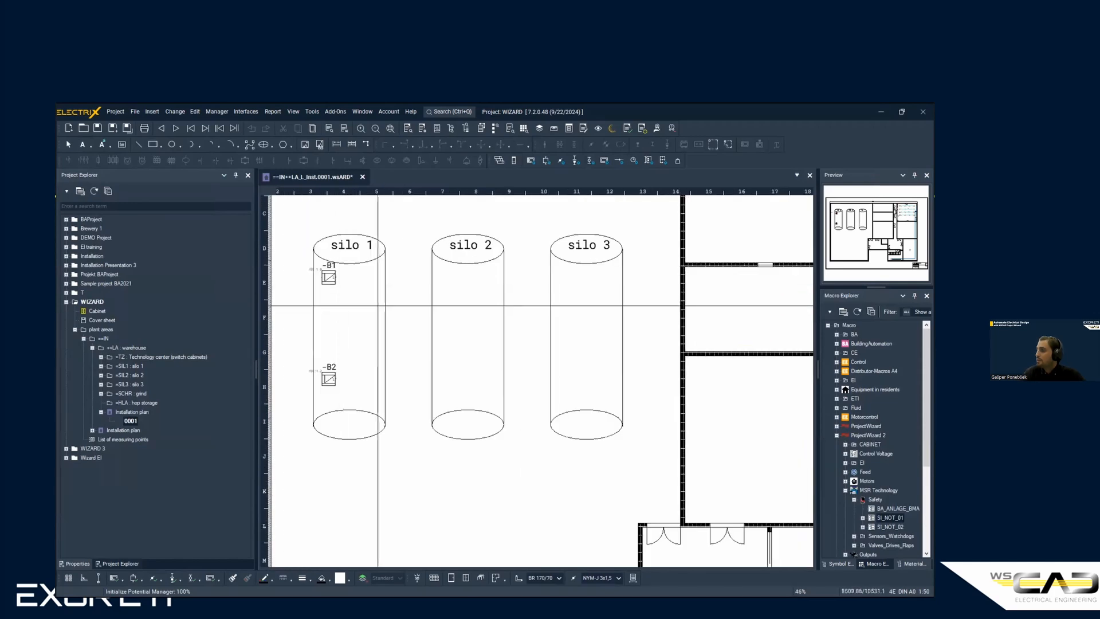
pyautogui.moveTo(379, 306); pyautogui.dragTo(385, 315, button='middle')
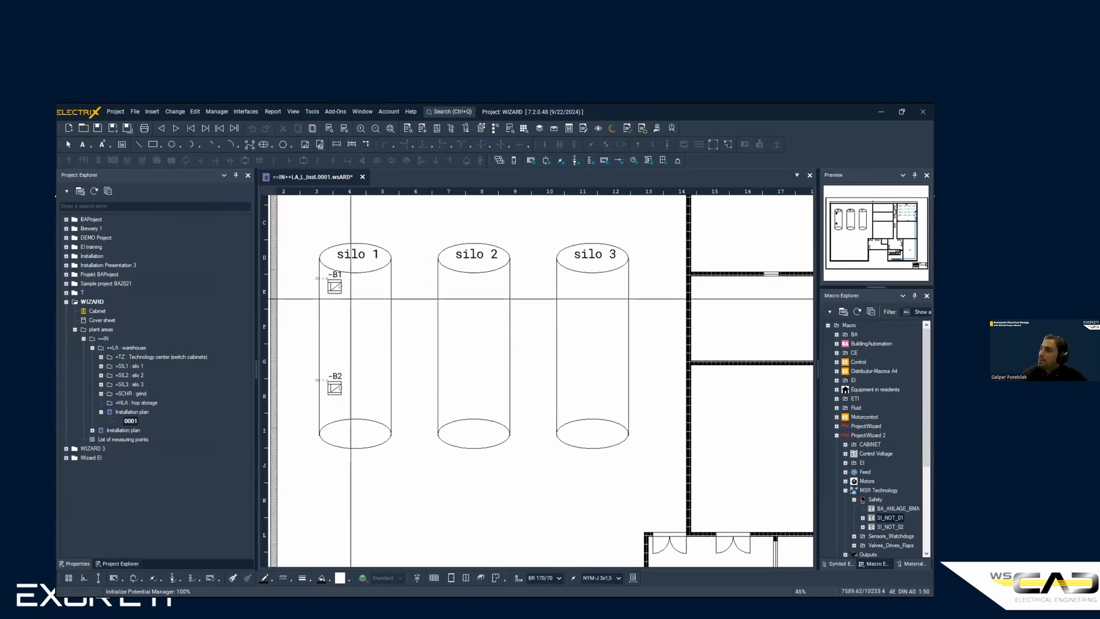
pyautogui.scroll(2, 350, 299)
pyautogui.moveTo(289, 293); pyautogui.dragTo(376, 273, button='middle')
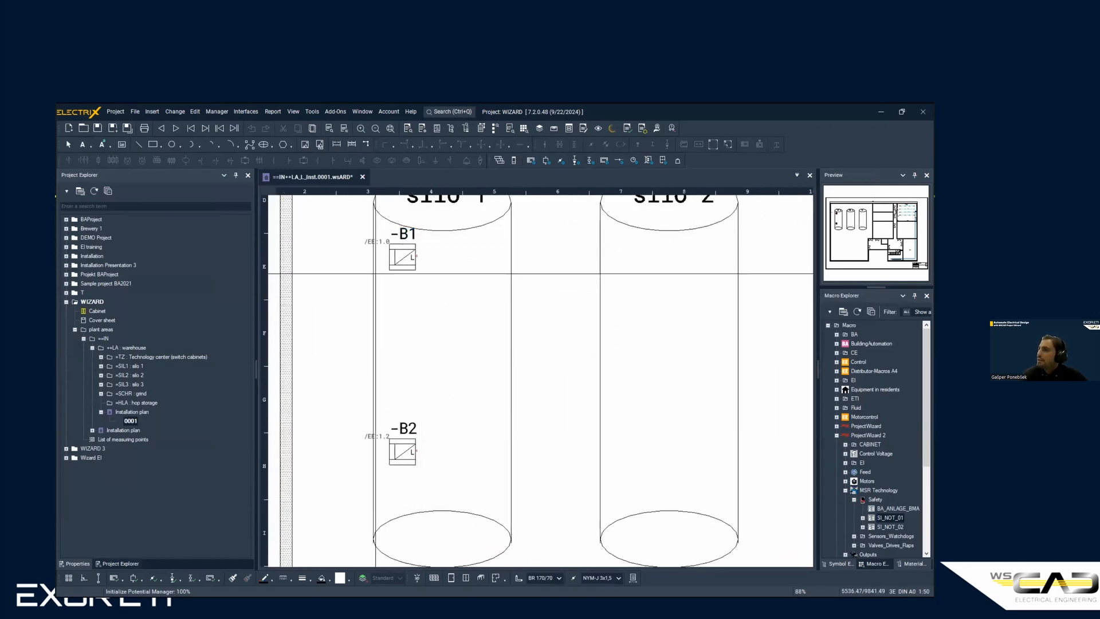
pyautogui.scroll(-2, 378, 499)
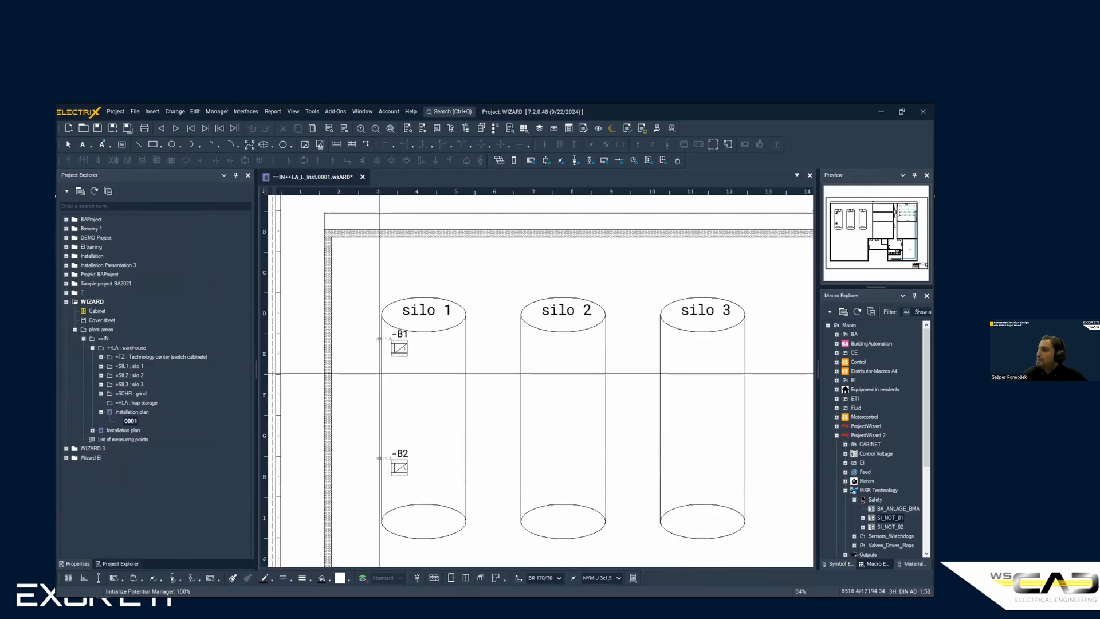
pyautogui.scroll(1, 372, 327)
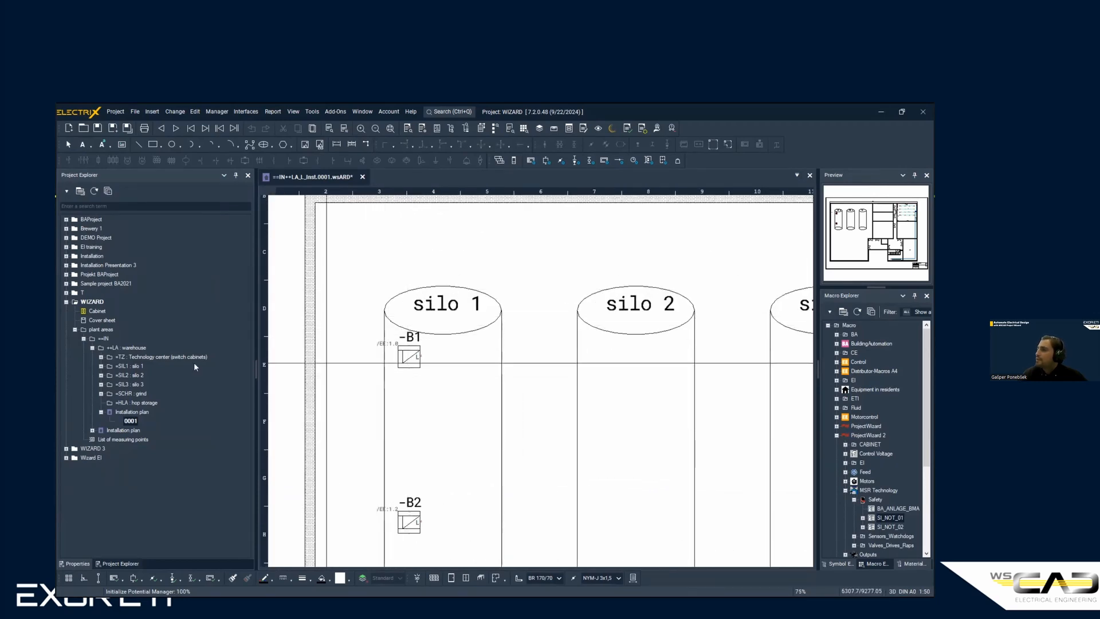
# - Follow sensor B1's cross-reference to the SIL1 Monitoring schematic, inspect its connections, and return to the installation plan
pyautogui.click(100, 366)
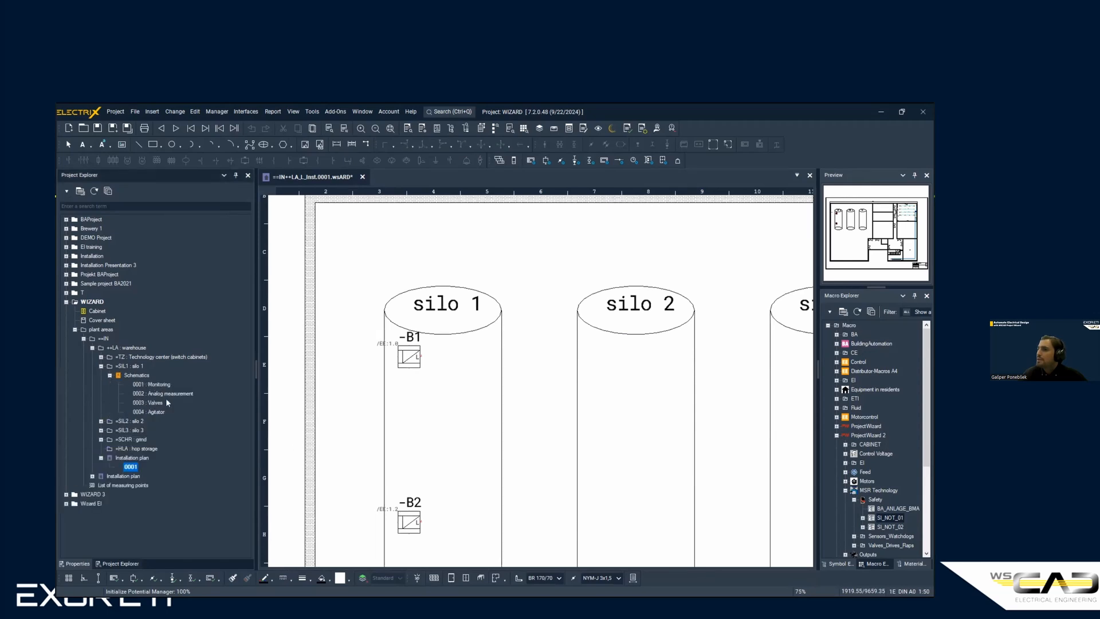
pyautogui.click(388, 343)
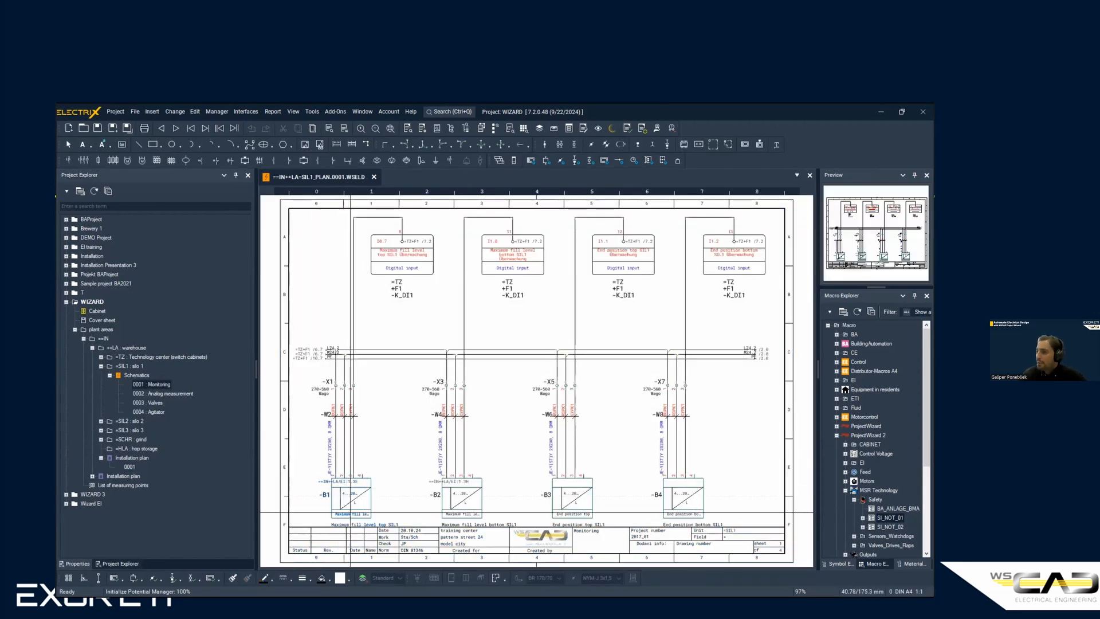
pyautogui.scroll(3, 387, 464)
pyautogui.moveTo(387, 464); pyautogui.dragTo(400, 440, button='middle')
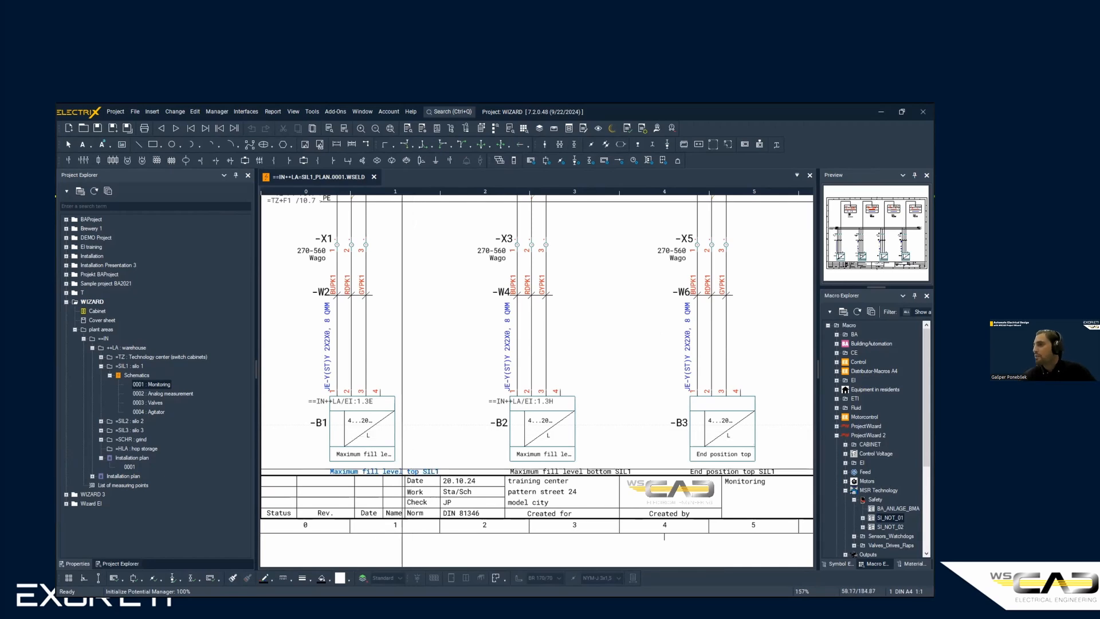
pyautogui.doubleClick(358, 426)
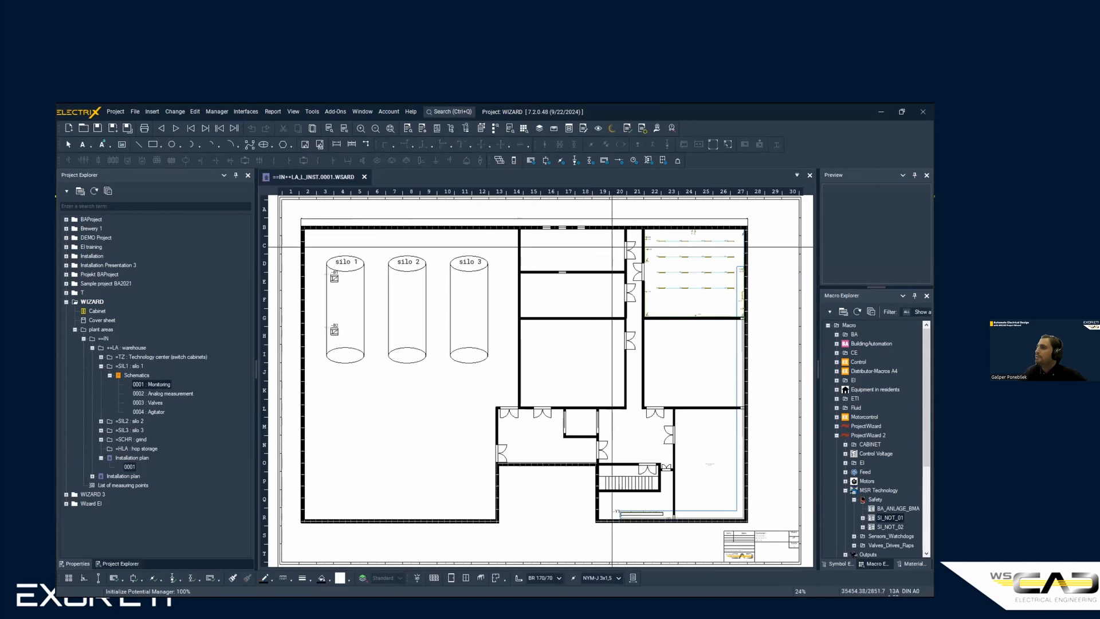
# - Inspect the lamps, sockets and switches in the upper-right room and check the properties of lamp E4
pyautogui.scroll(3, 653, 268)
pyautogui.moveTo(723, 314); pyautogui.dragTo(554, 383, button='middle')
pyautogui.scroll(3, 525, 388)
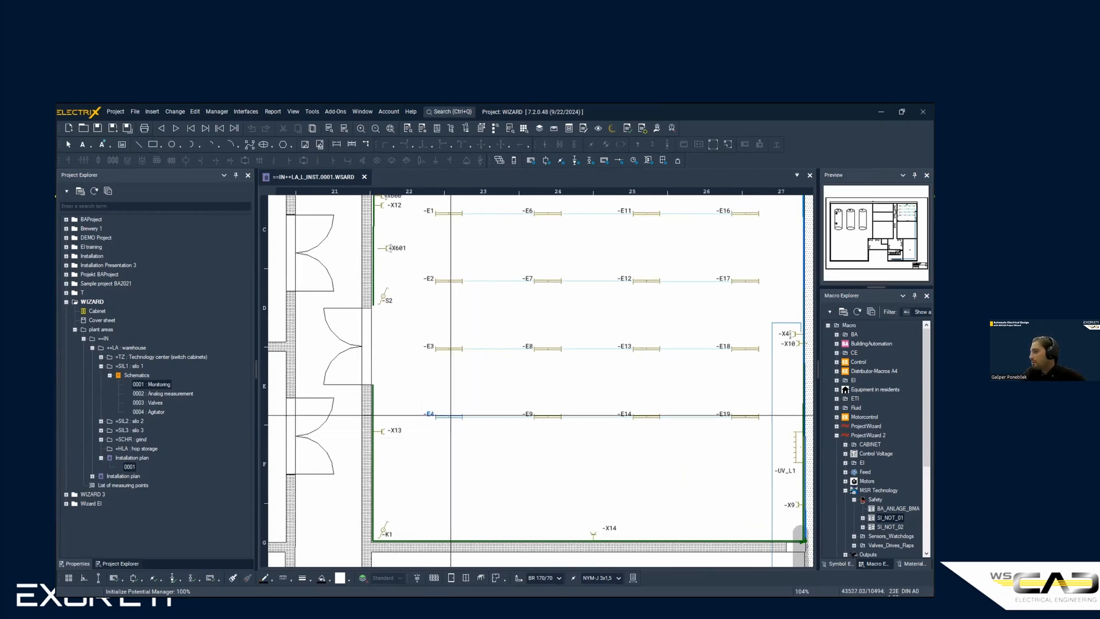
pyautogui.click(449, 416)
pyautogui.doubleClick(448, 416)
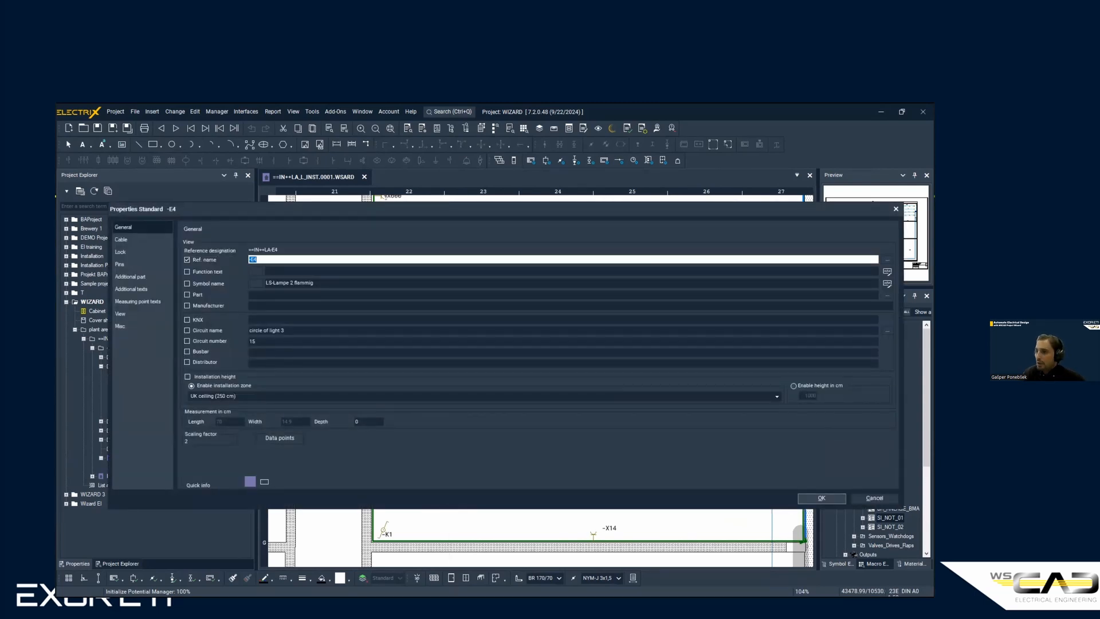
pyautogui.click(896, 208)
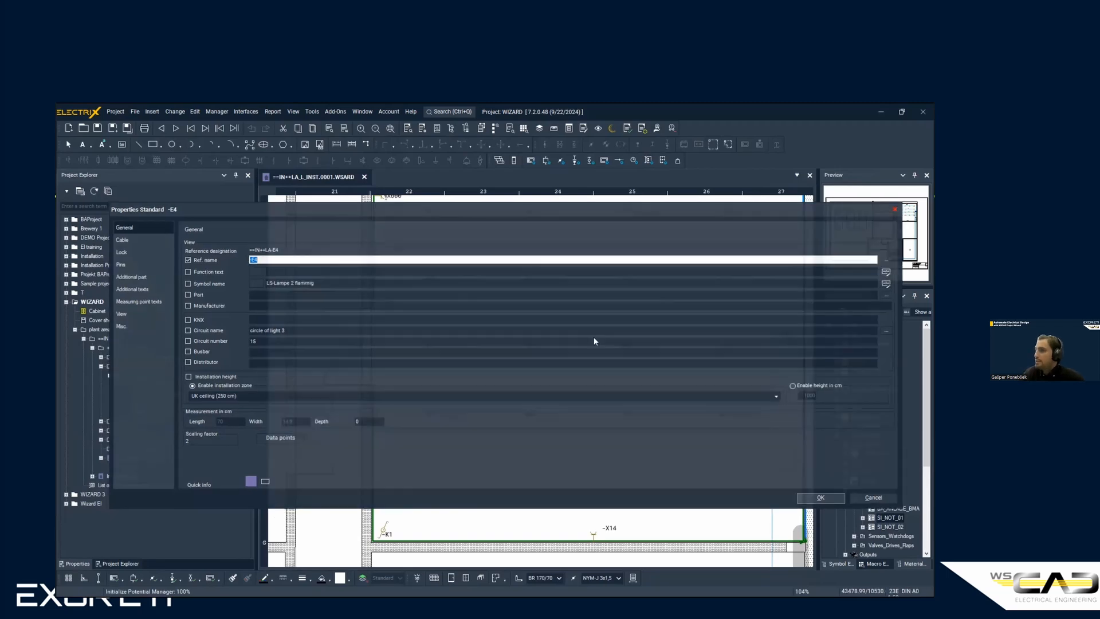
pyautogui.scroll(-3, 462, 382)
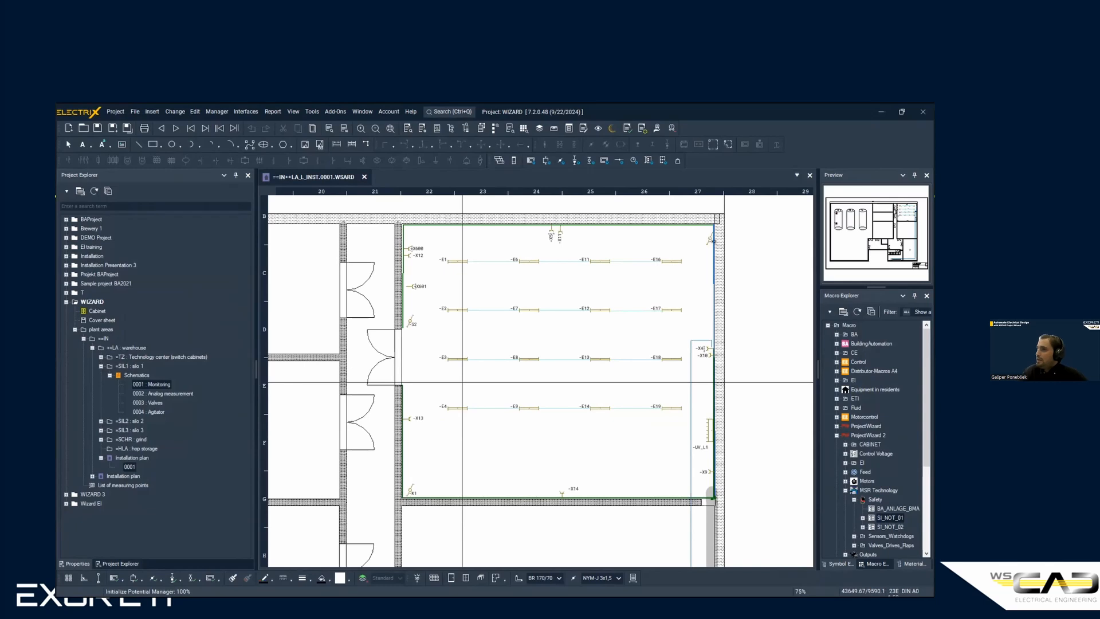
pyautogui.scroll(-5, 463, 382)
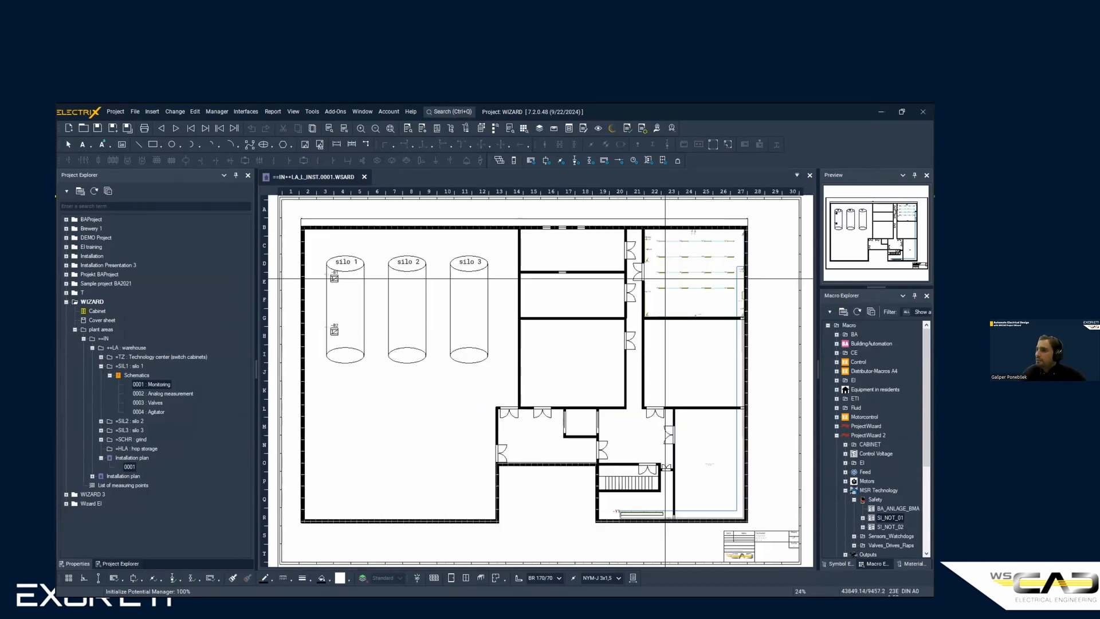
# - Check the file formats available for saving the Project Wizard configuration, selecting Microsoft Access, XML (*.mdb,*.xml)
pyautogui.moveTo(56, 160); pyautogui.dragTo(565, 157)
pyautogui.click(148, 169)
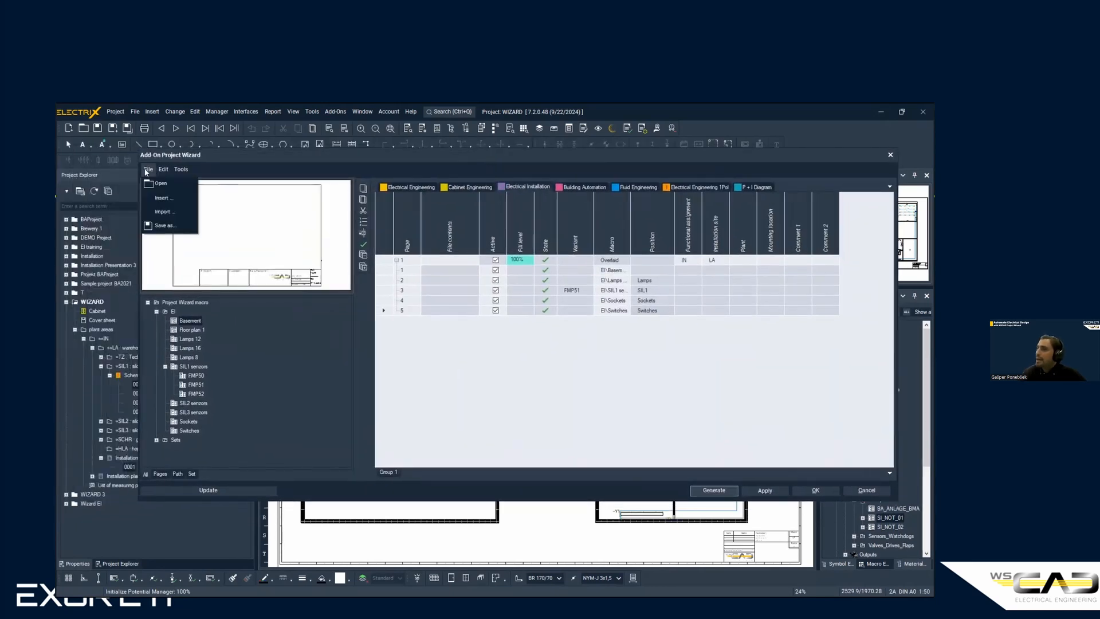
pyautogui.click(165, 226)
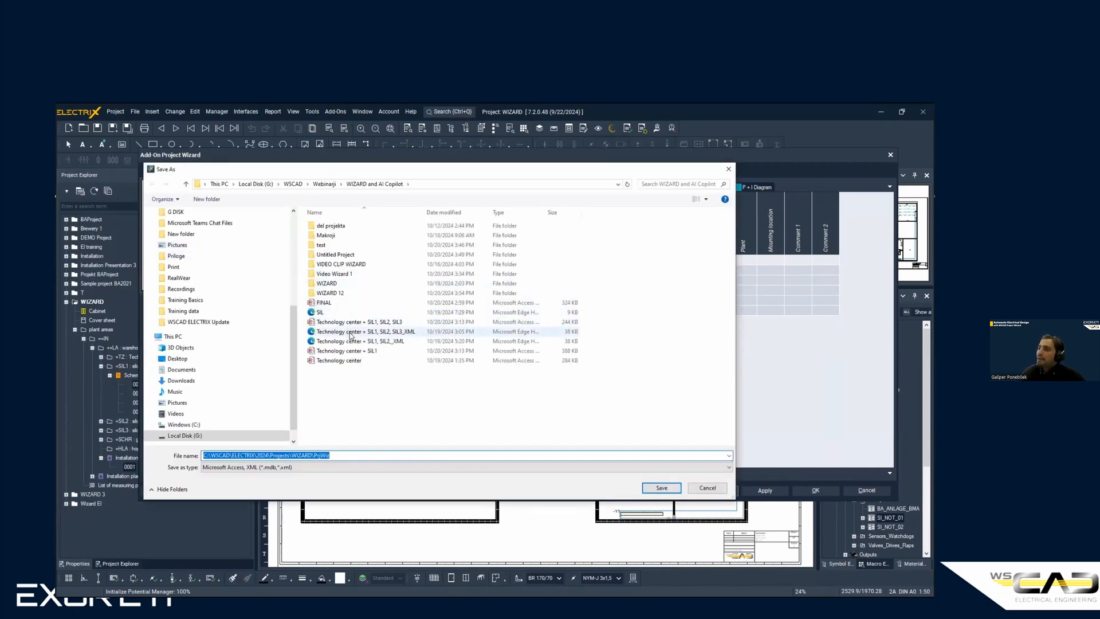
pyautogui.click(278, 467)
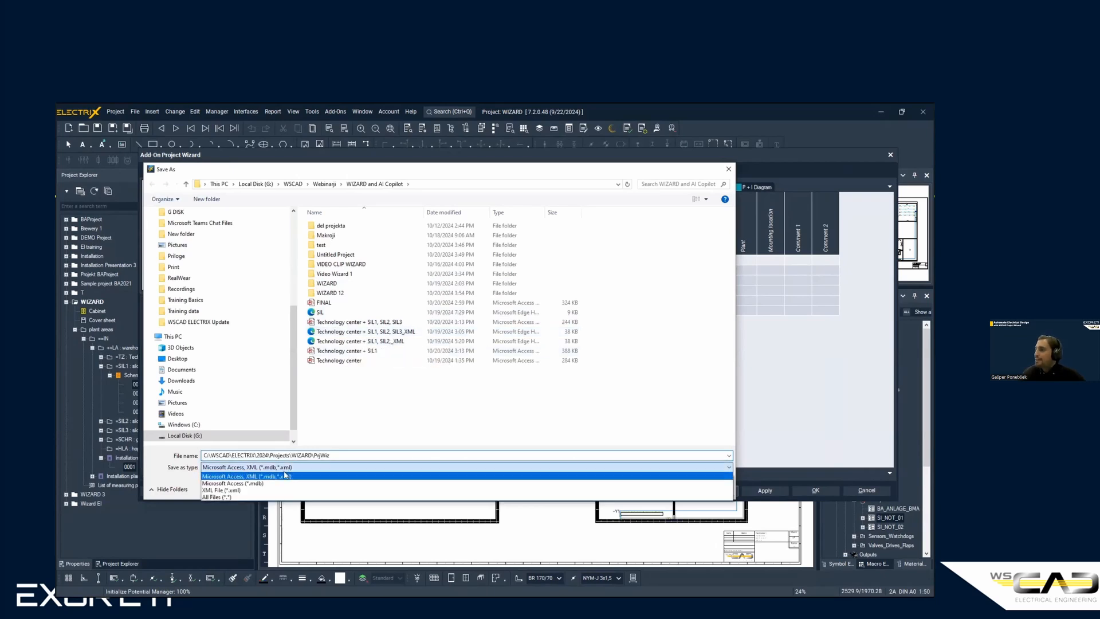
pyautogui.click(278, 476)
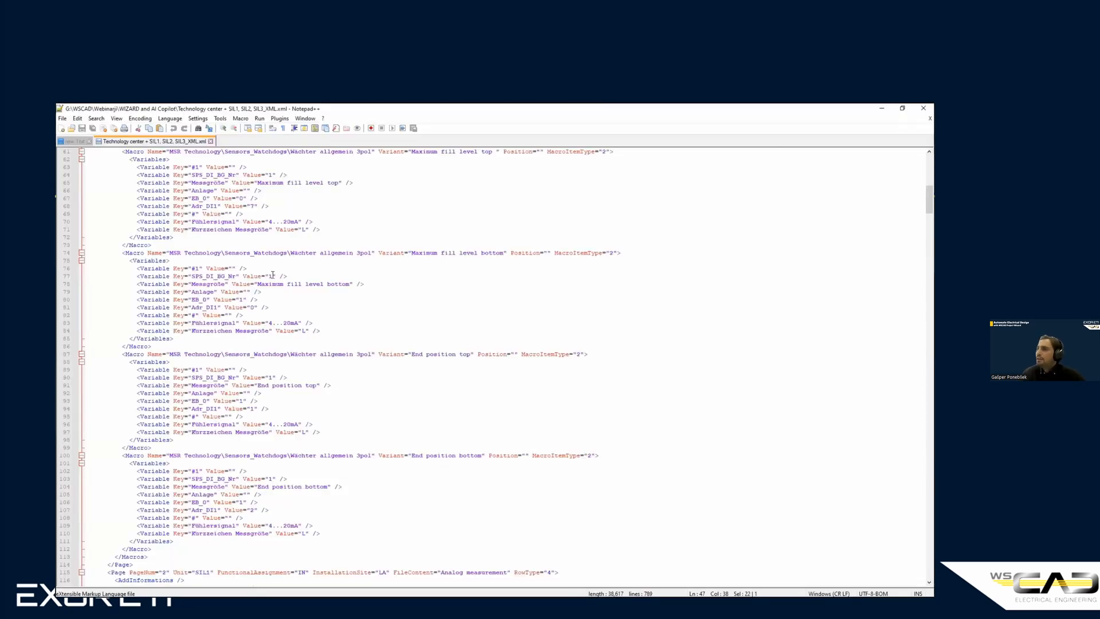
# - In Notepad++, examine the groups, pages, macros and variables of the Technology center + SIL1, SIL2, SIL3 XML file
pyautogui.scroll(-3, 273, 274)
pyautogui.scroll(4, 280, 247)
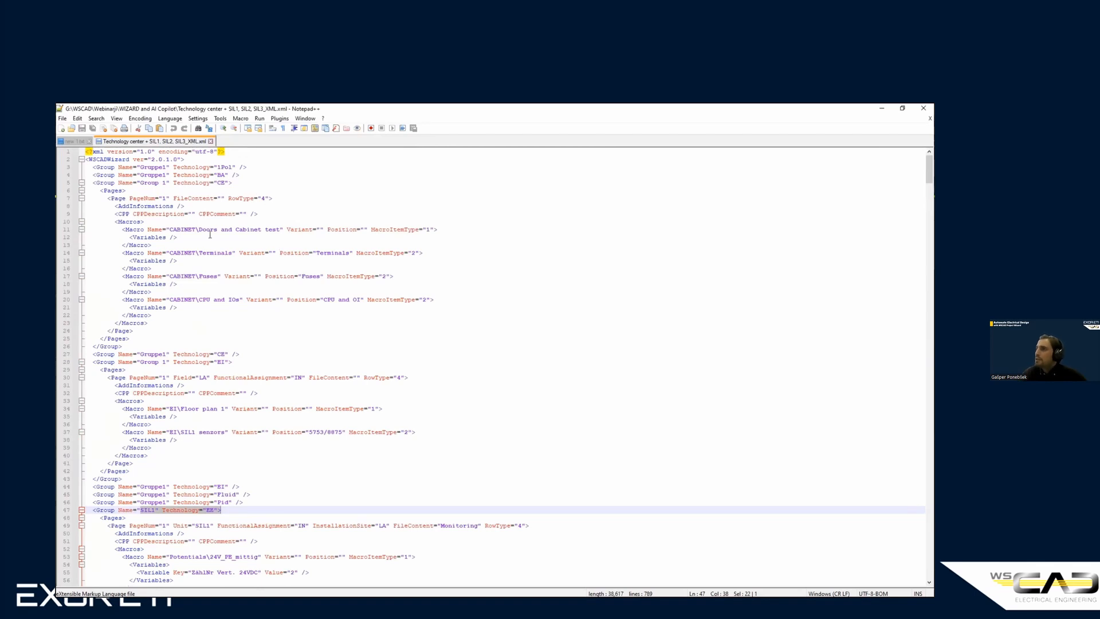
pyautogui.scroll(-8, 192, 232)
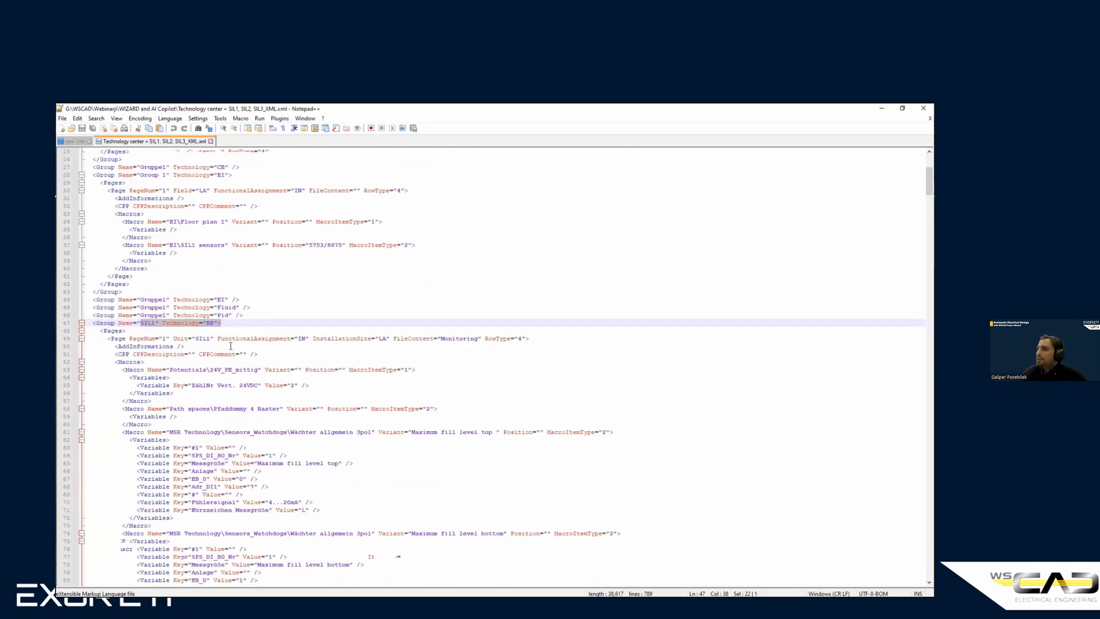
pyautogui.click(143, 323)
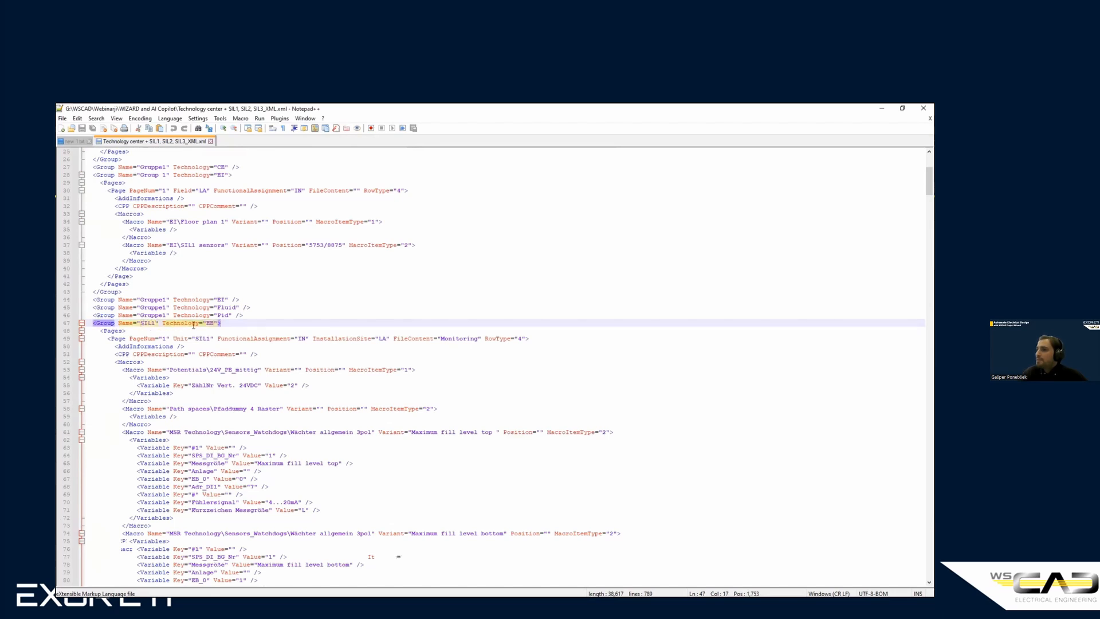
pyautogui.scroll(-2, 226, 342)
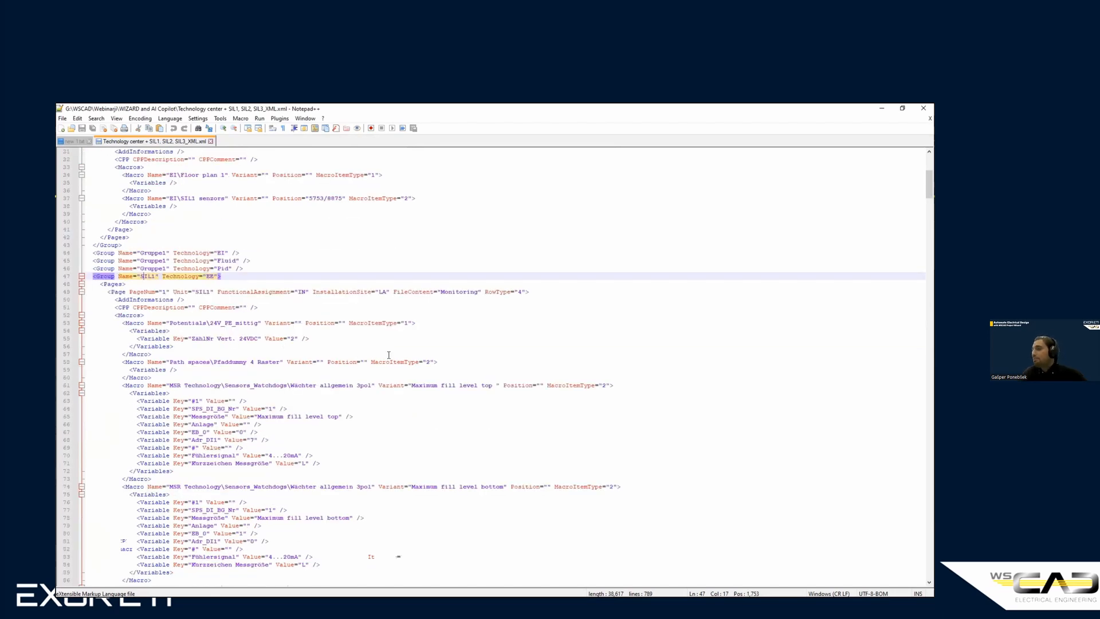
pyautogui.scroll(-2, 266, 382)
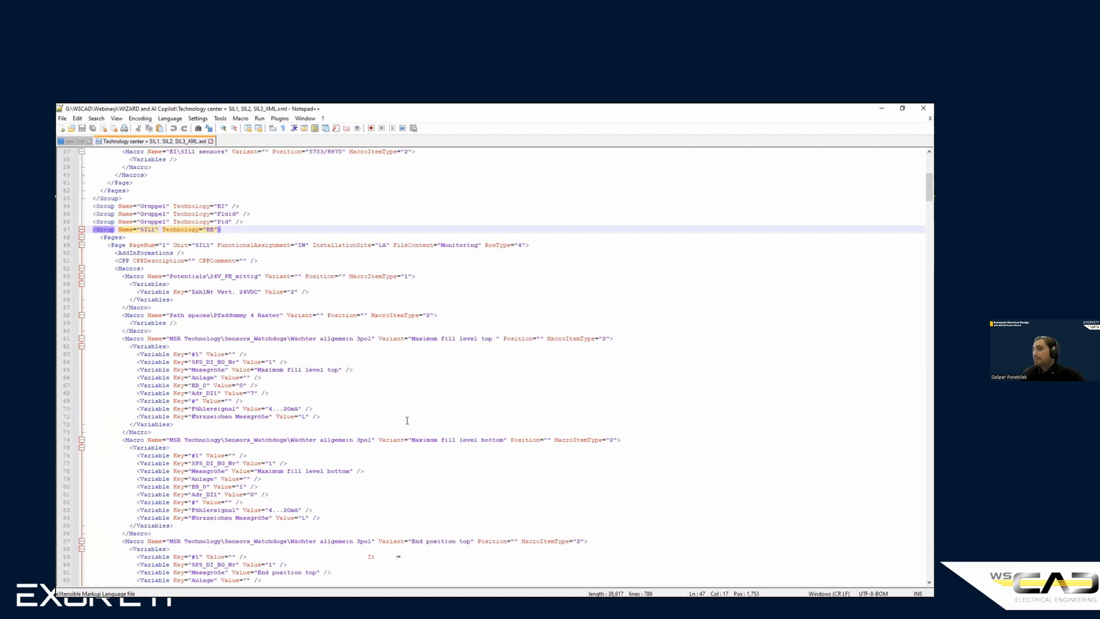
pyautogui.scroll(-2, 345, 372)
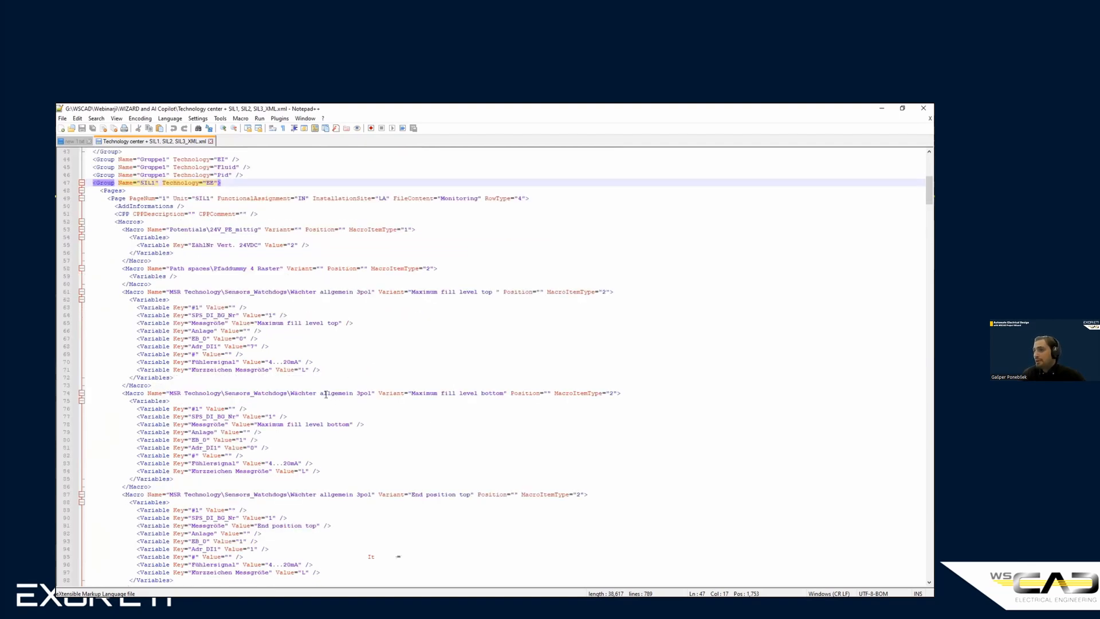
pyautogui.scroll(-8, 440, 395)
pyautogui.scroll(-4, 436, 394)
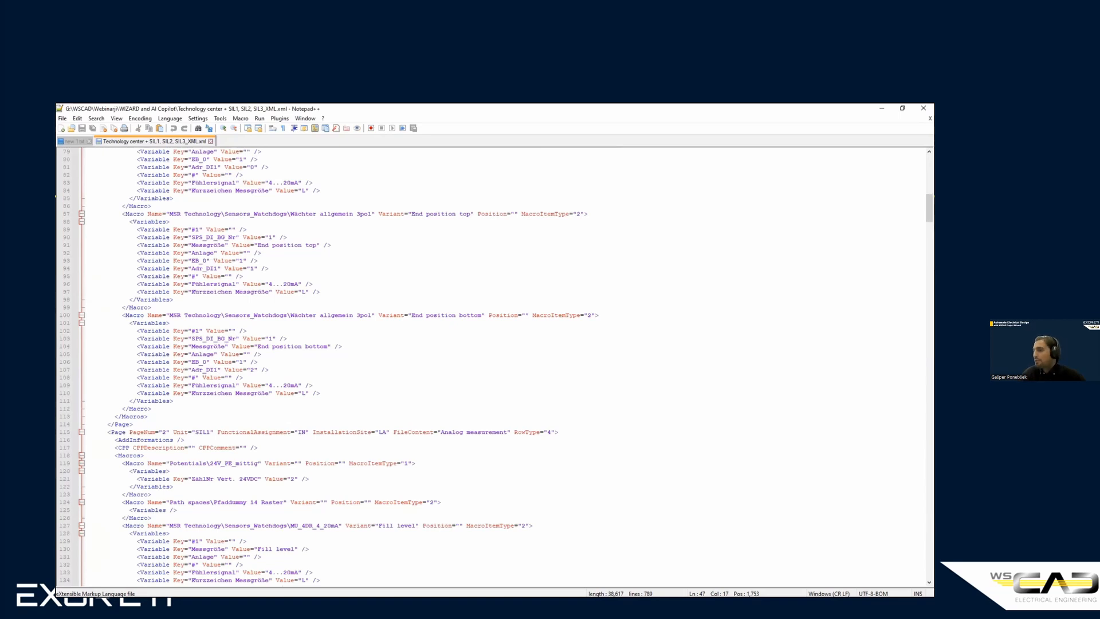
# - Switch to the exported database in Access and open the EE_SIL1 table to view its macro rows
pyautogui.hotkey('alt', 'Tab')
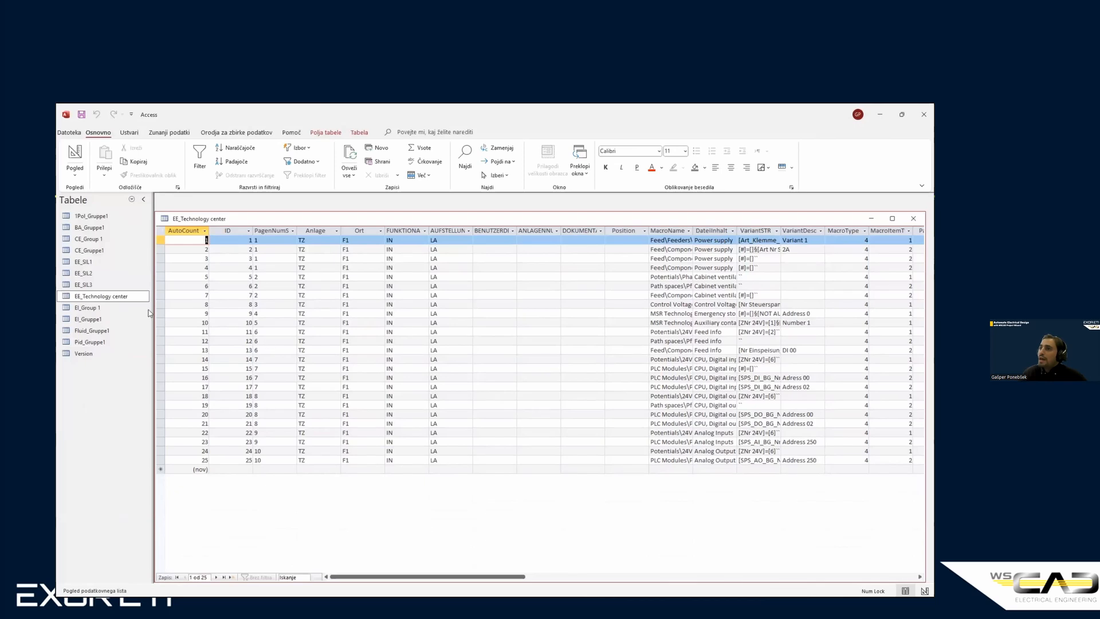
pyautogui.doubleClick(91, 263)
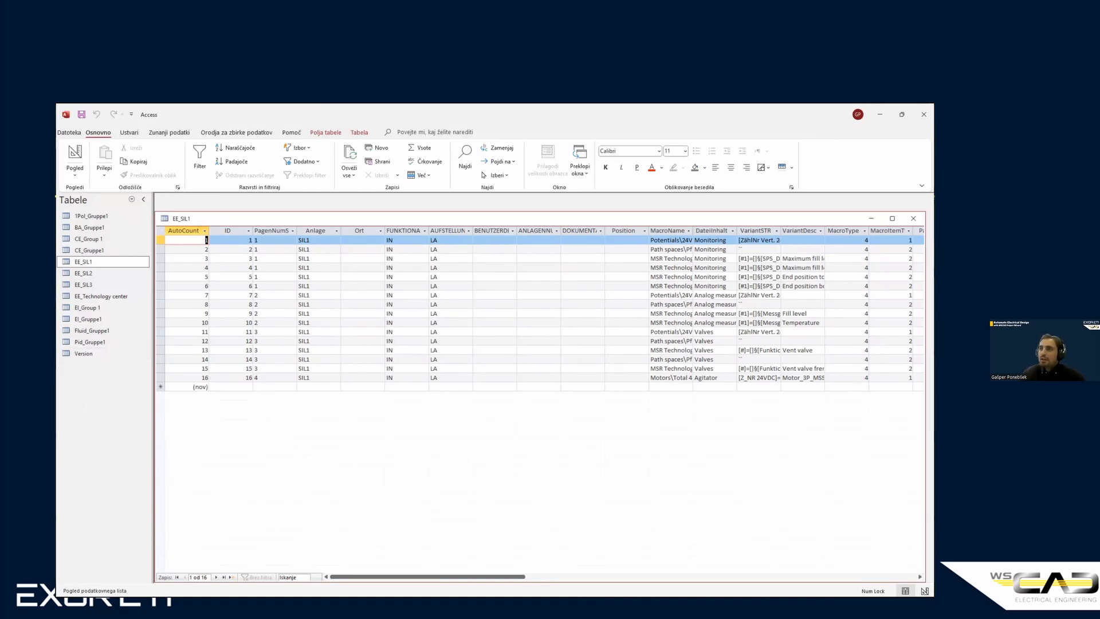
pyautogui.press('capslock')
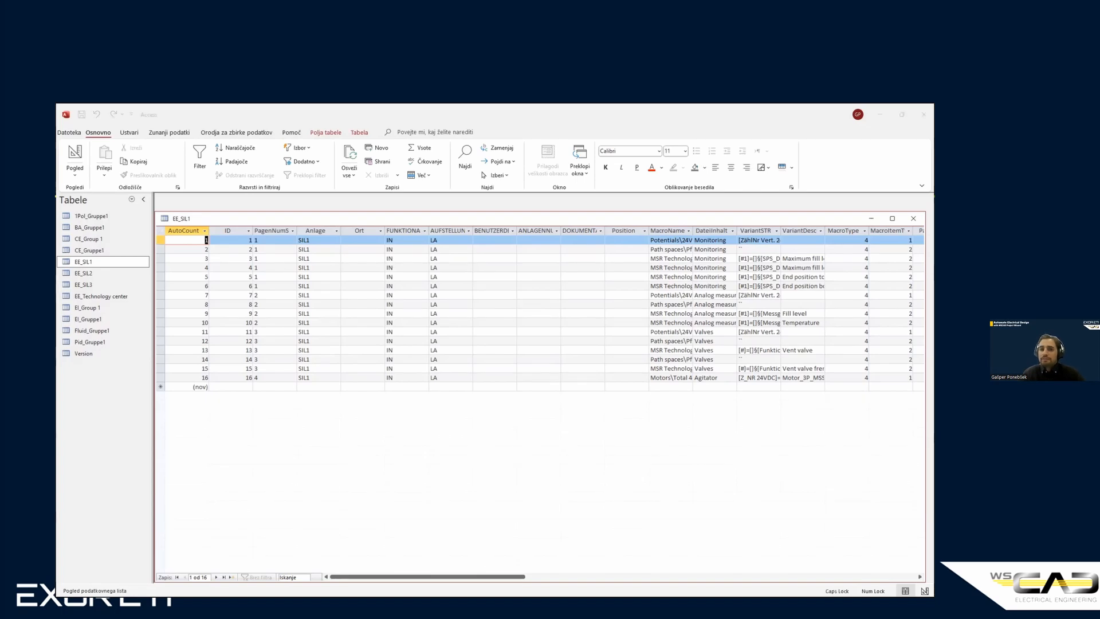